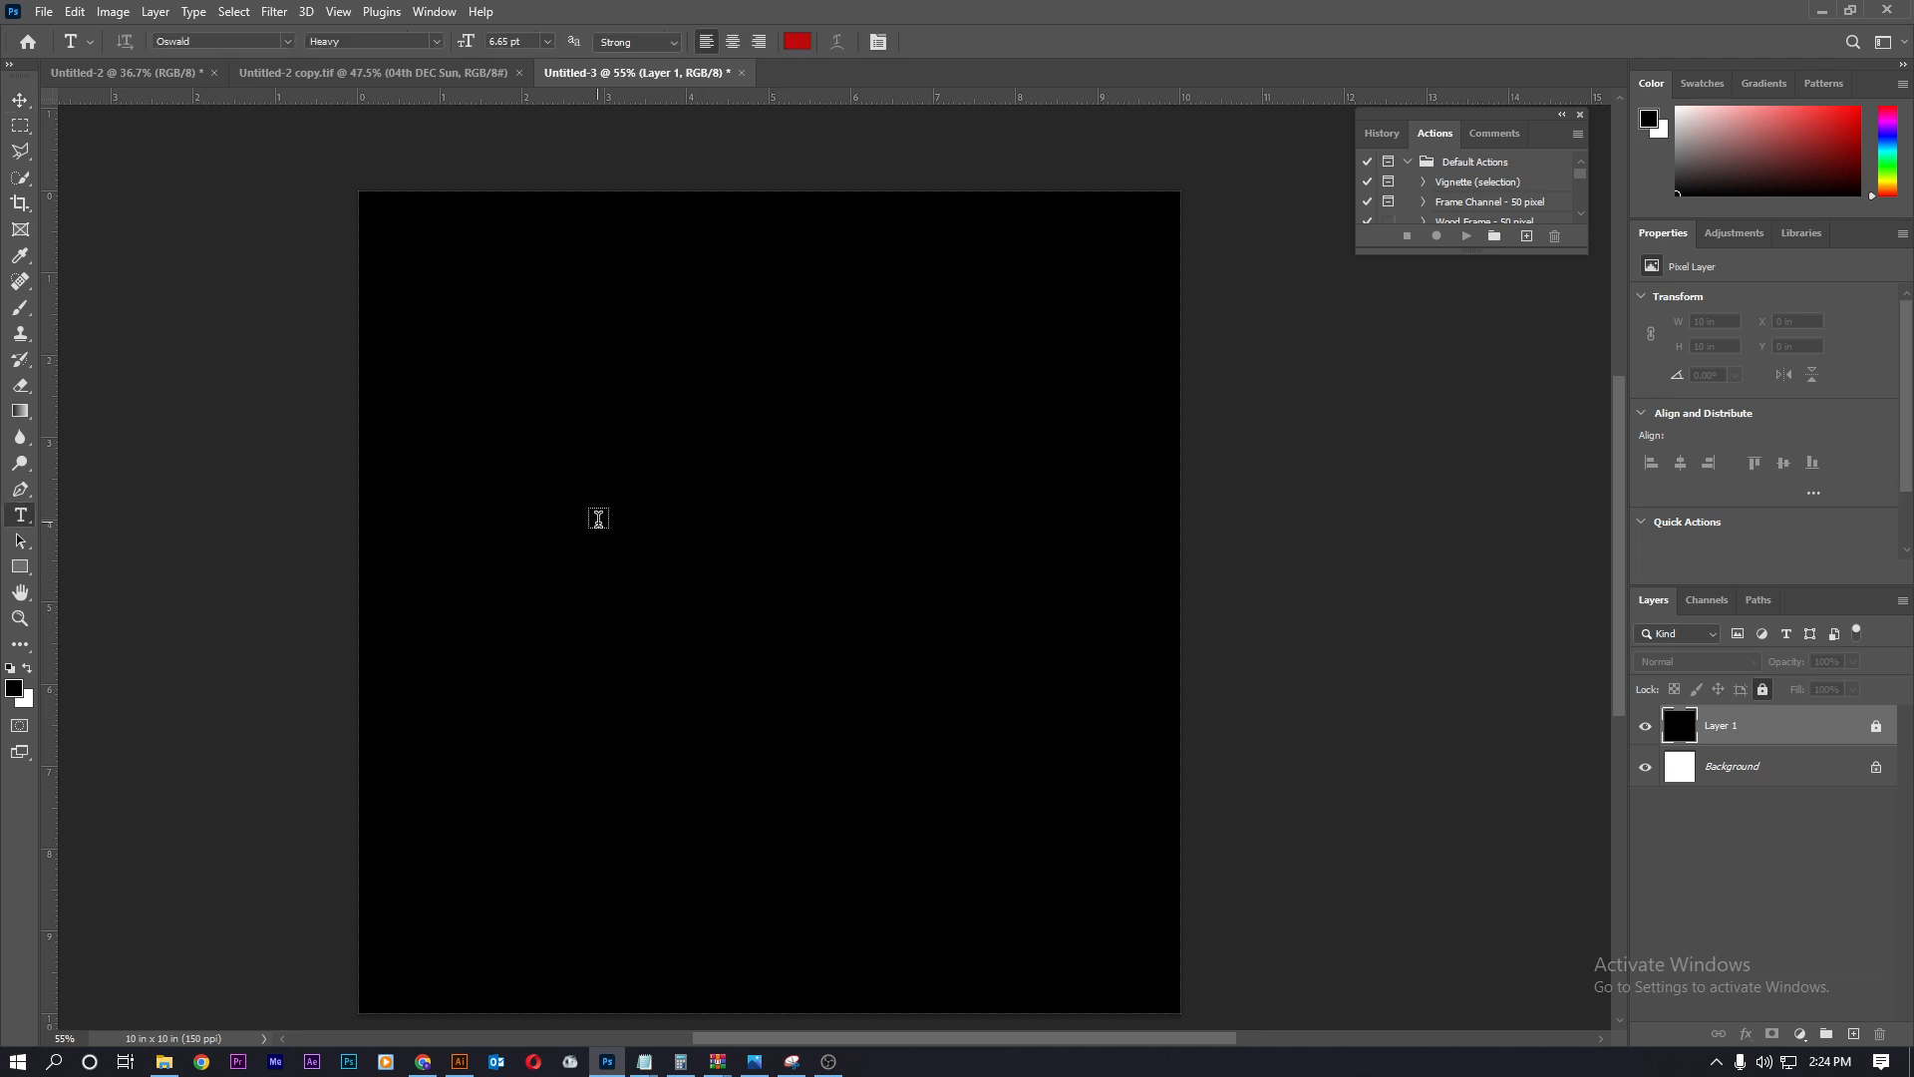
# - Add a placeholder text layer on the black canvas, enlarge it to about 94 pt and place it in the upper half
pyautogui.click(599, 513)
pyautogui.hotkey('ctrl', 'Return')
pyautogui.hotkey('ctrl', 't')
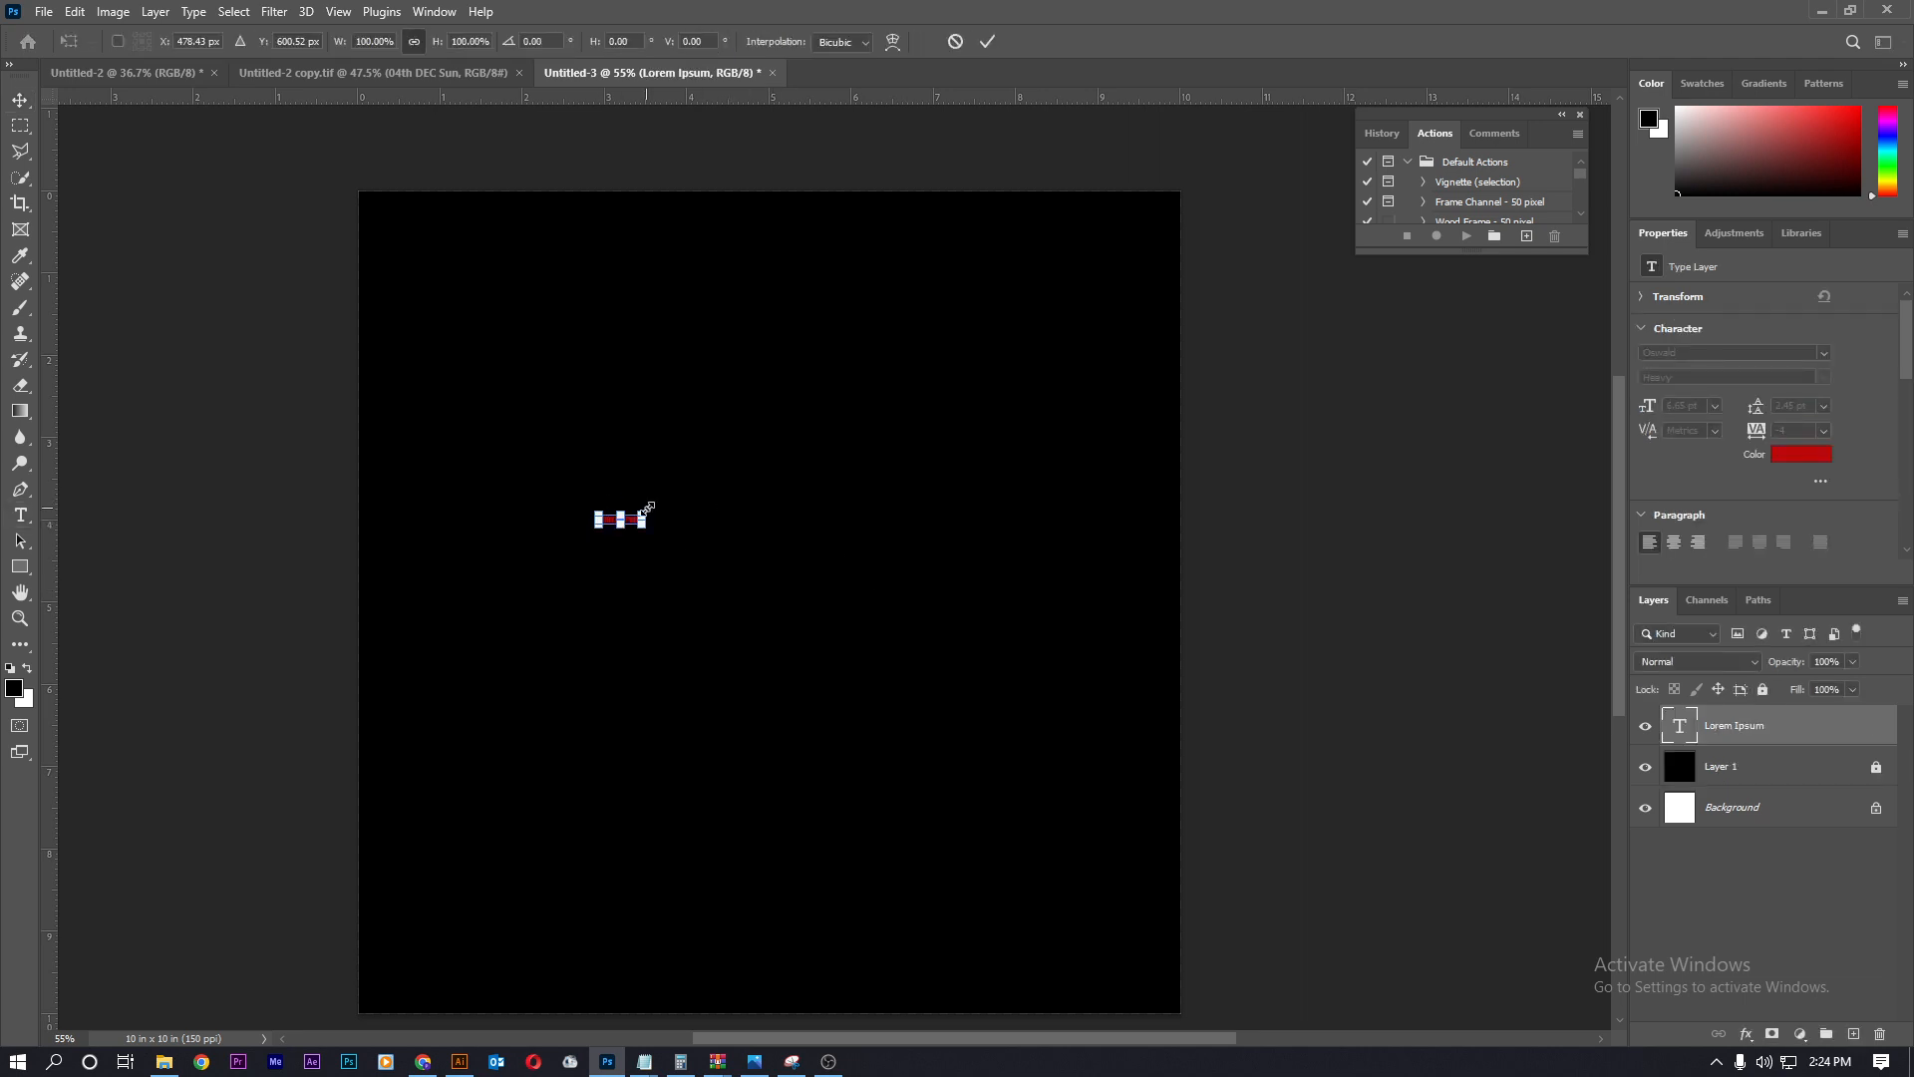
pyautogui.moveTo(645, 512); pyautogui.dragTo(1226, 389)
pyautogui.moveTo(1084, 444); pyautogui.dragTo(920, 464)
pyautogui.press('Return')
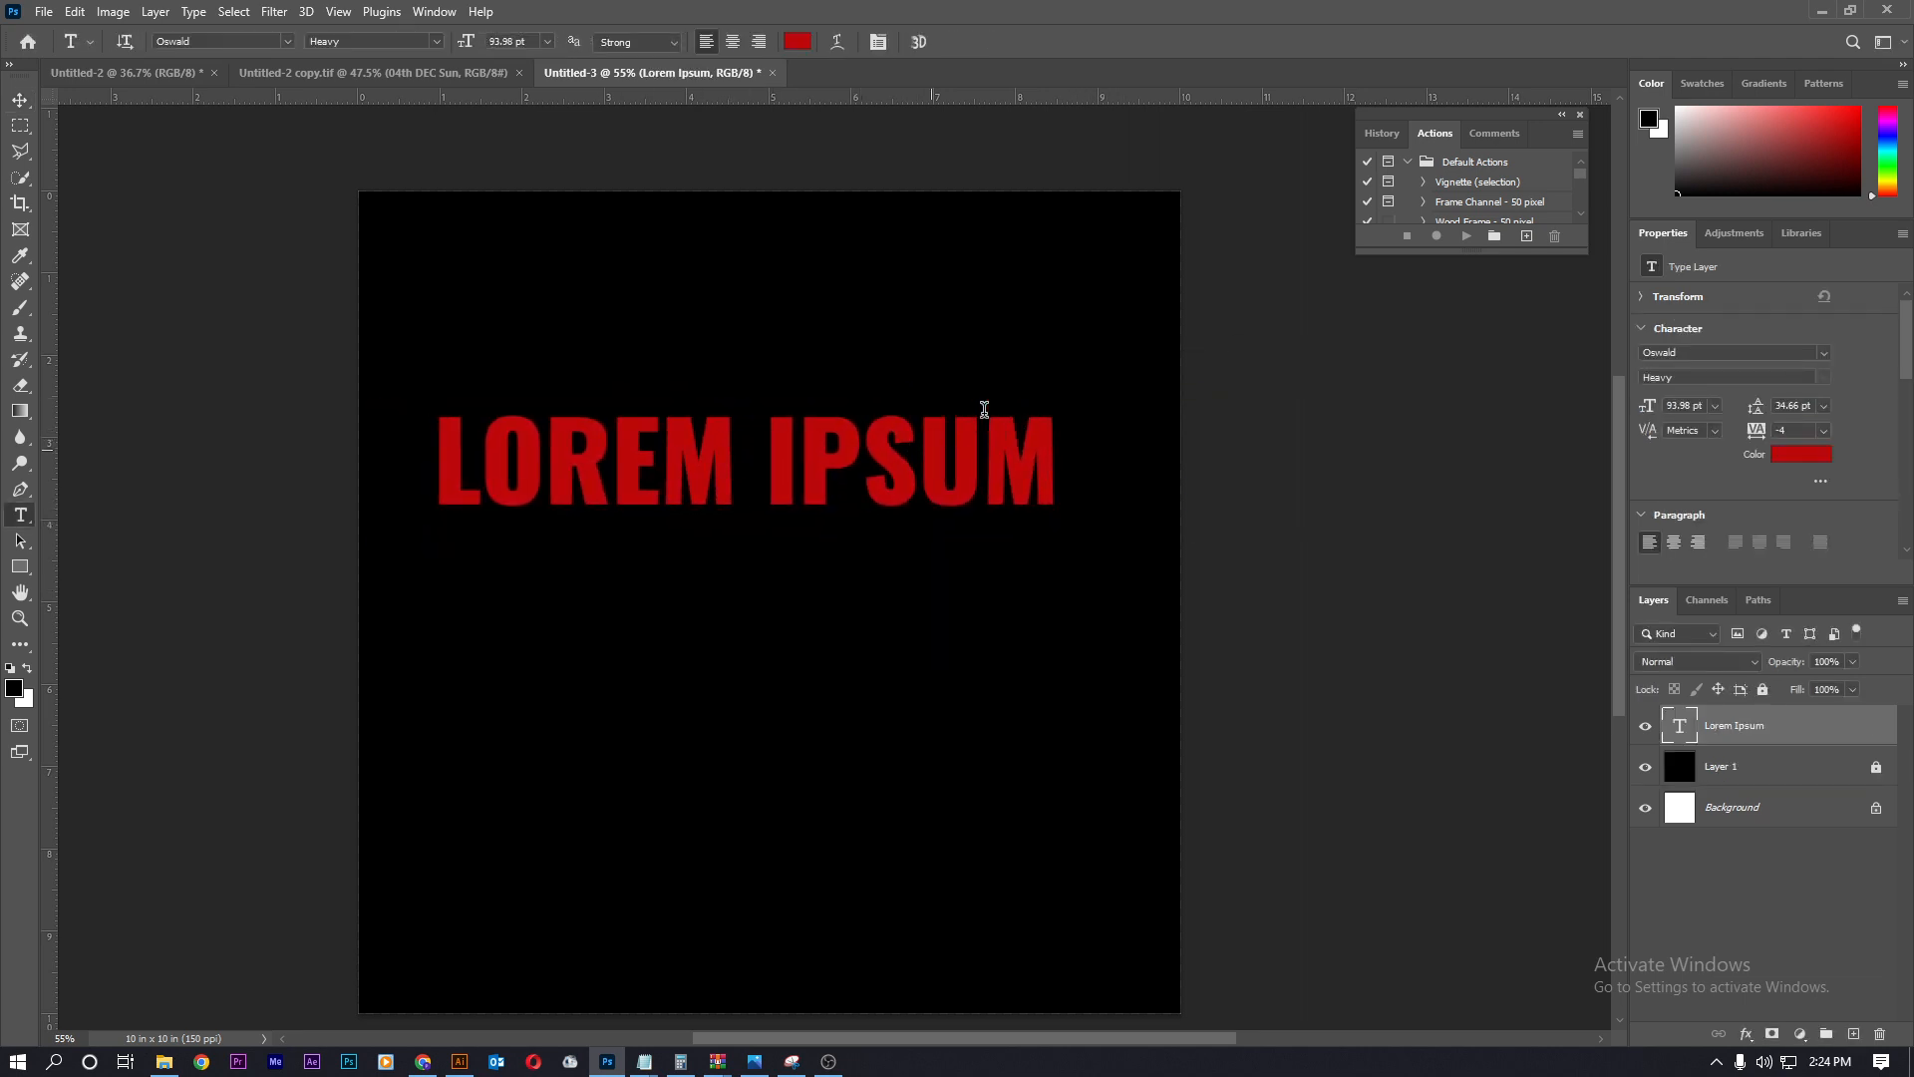
# - Replace the placeholder text with LUNCH
pyautogui.click(1041, 437)
pyautogui.hotkey('ctrl', 'a')
pyautogui.press('BackSpace')
pyautogui.write('LUNCH')
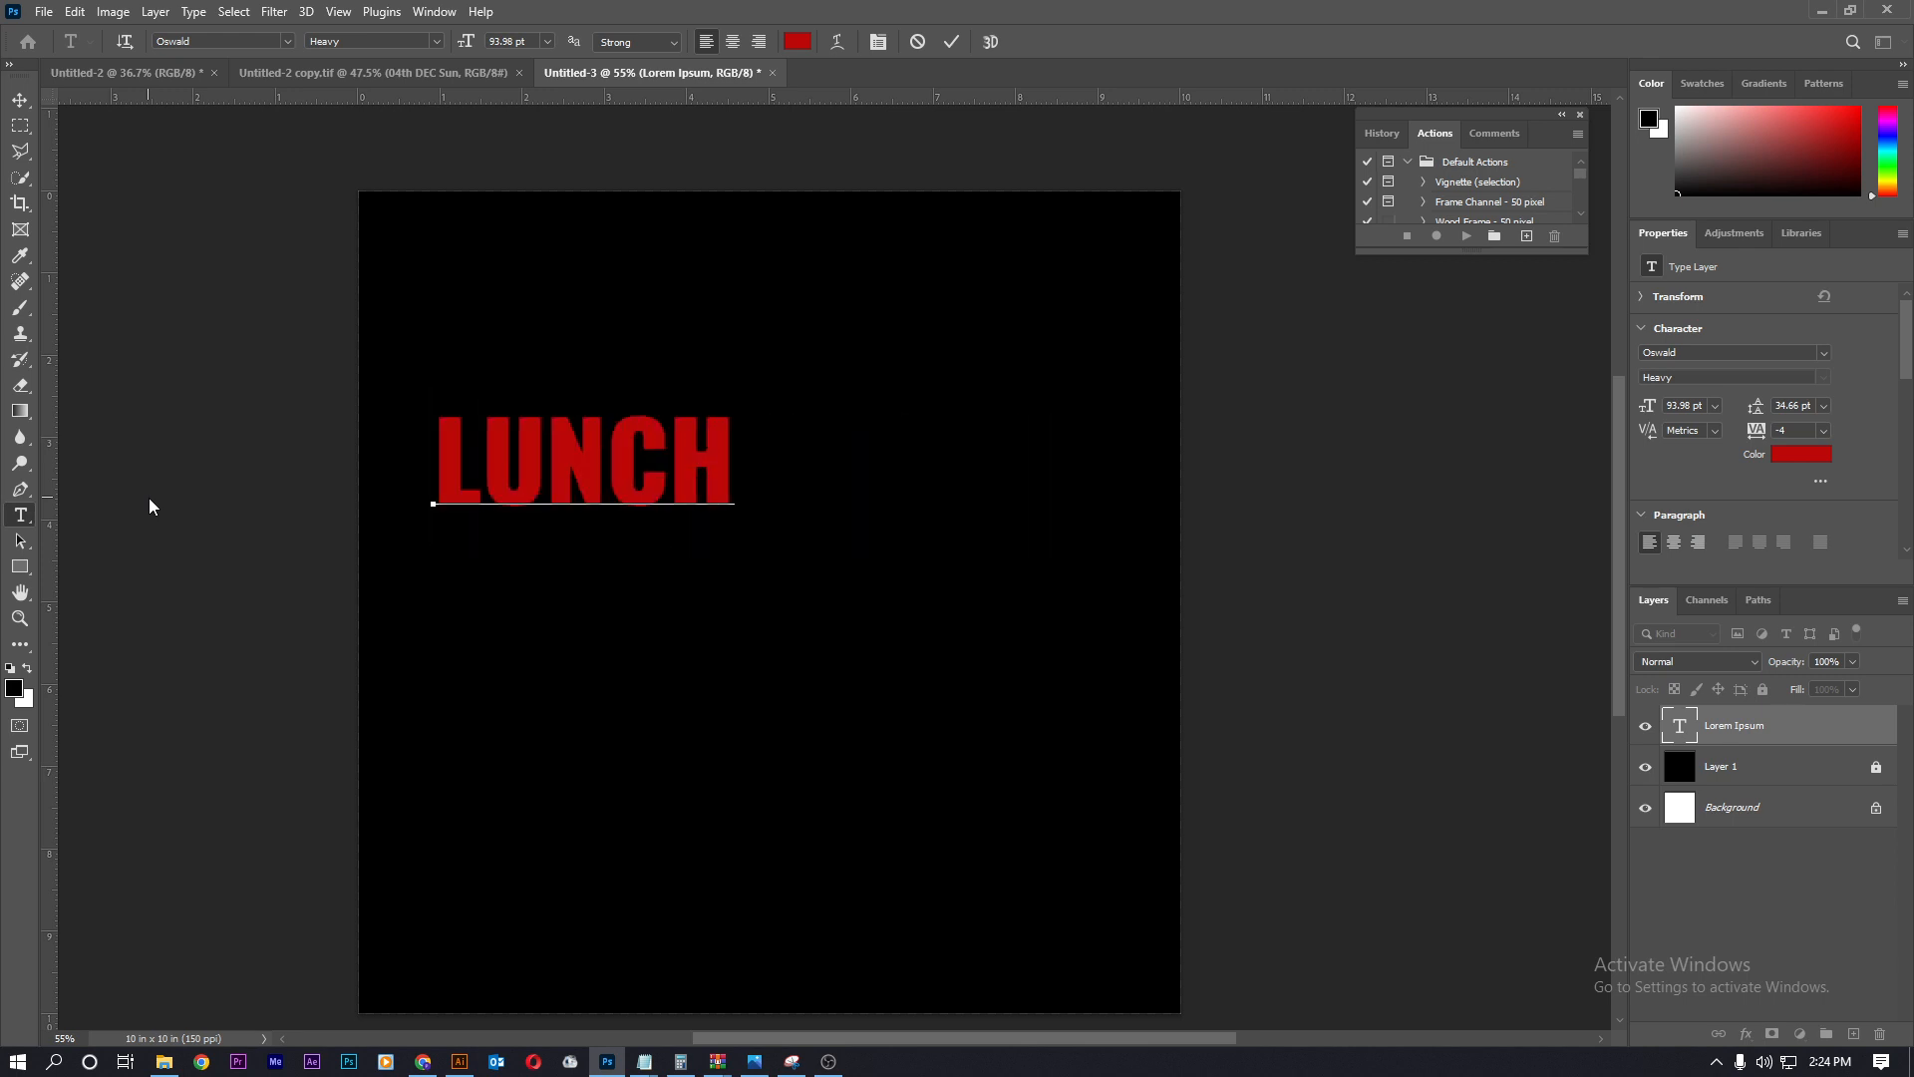
pyautogui.hotkey('ctrl', 'Return')
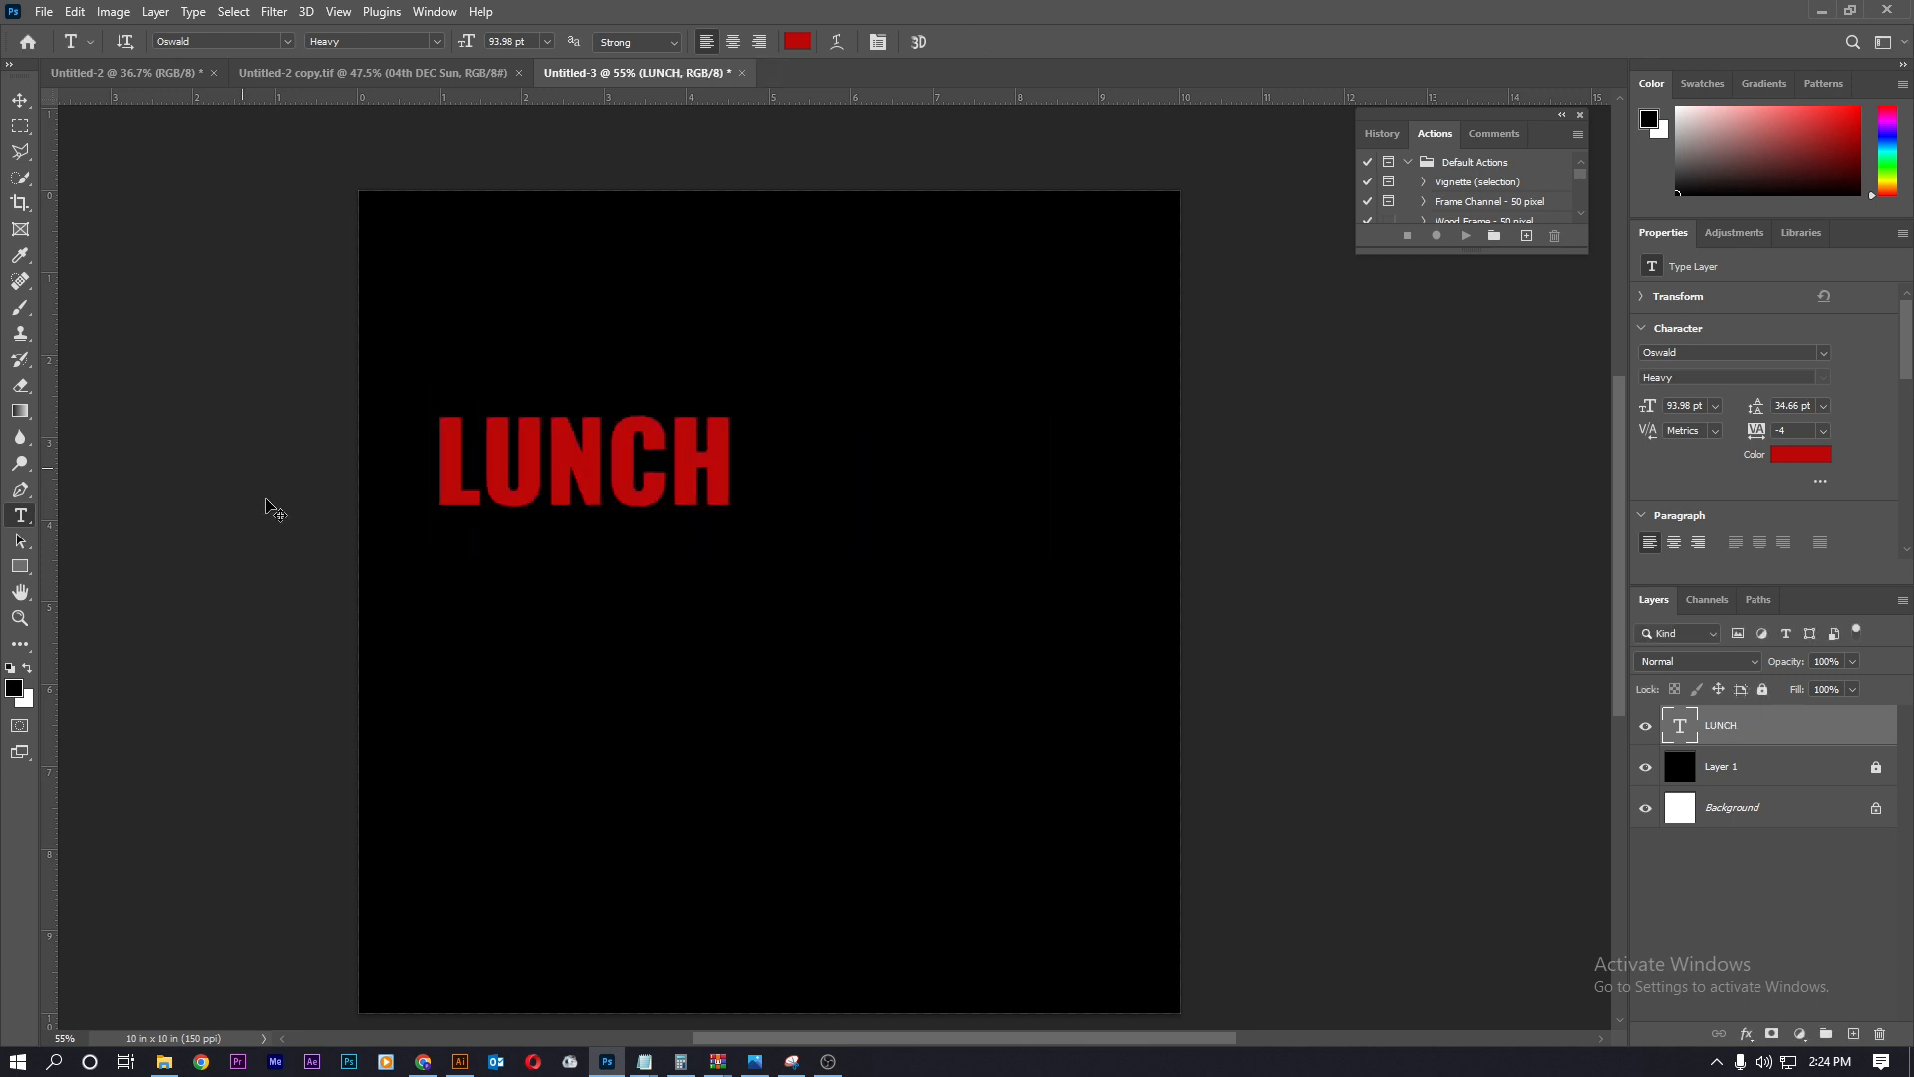
# - Scale the LUNCH text up to about 184 pt and centre it horizontally on the canvas
pyautogui.hotkey('ctrl', 't')
pyautogui.moveTo(735, 547); pyautogui.dragTo(1004, 704)
pyautogui.moveTo(907, 563); pyautogui.dragTo(948, 553)
pyautogui.press('Return')
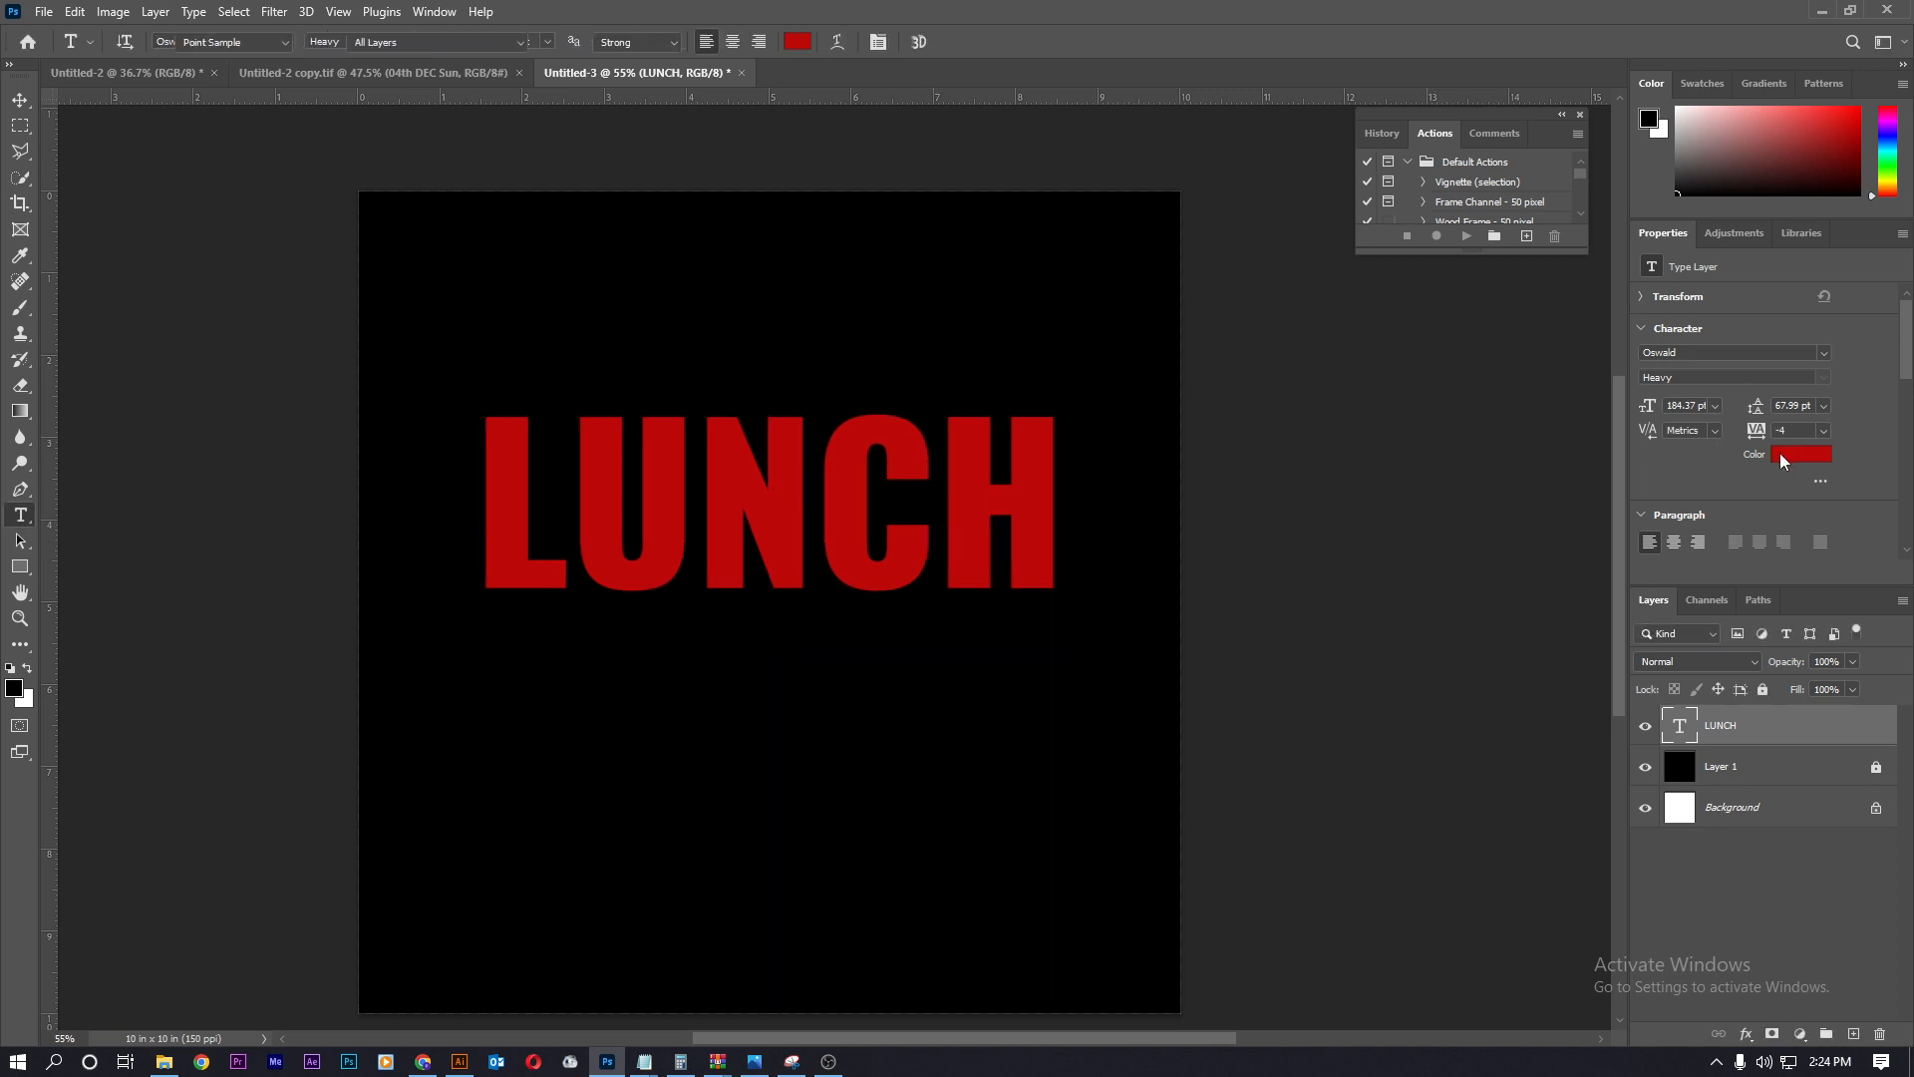
# - Change the LUNCH text colour to white
pyautogui.click(1801, 454)
pyautogui.click(1249, 315)
pyautogui.click(1671, 275)
pyautogui.press('v')
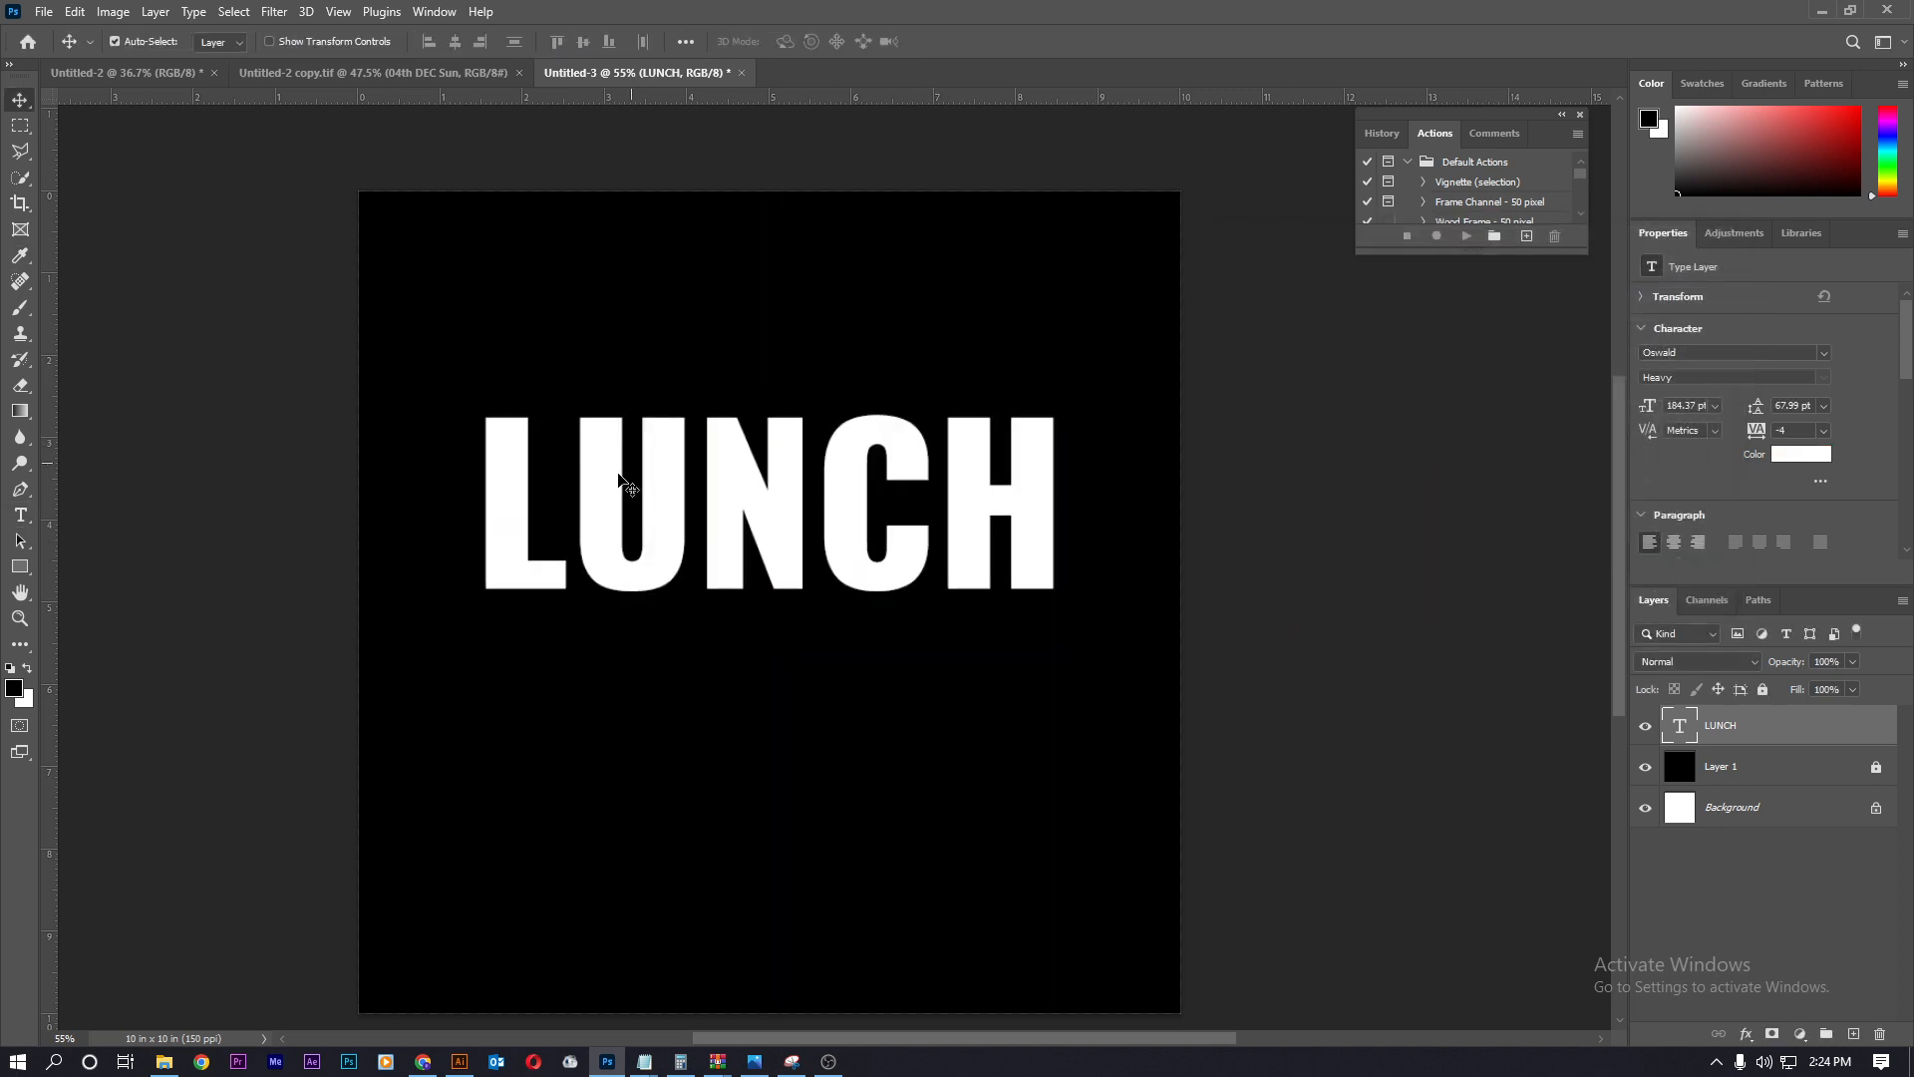
# - Skew the LUNCH text so its letters slant to the right like italics
pyautogui.hotkey('ctrl', 't')
pyautogui.rightClick(712, 437)
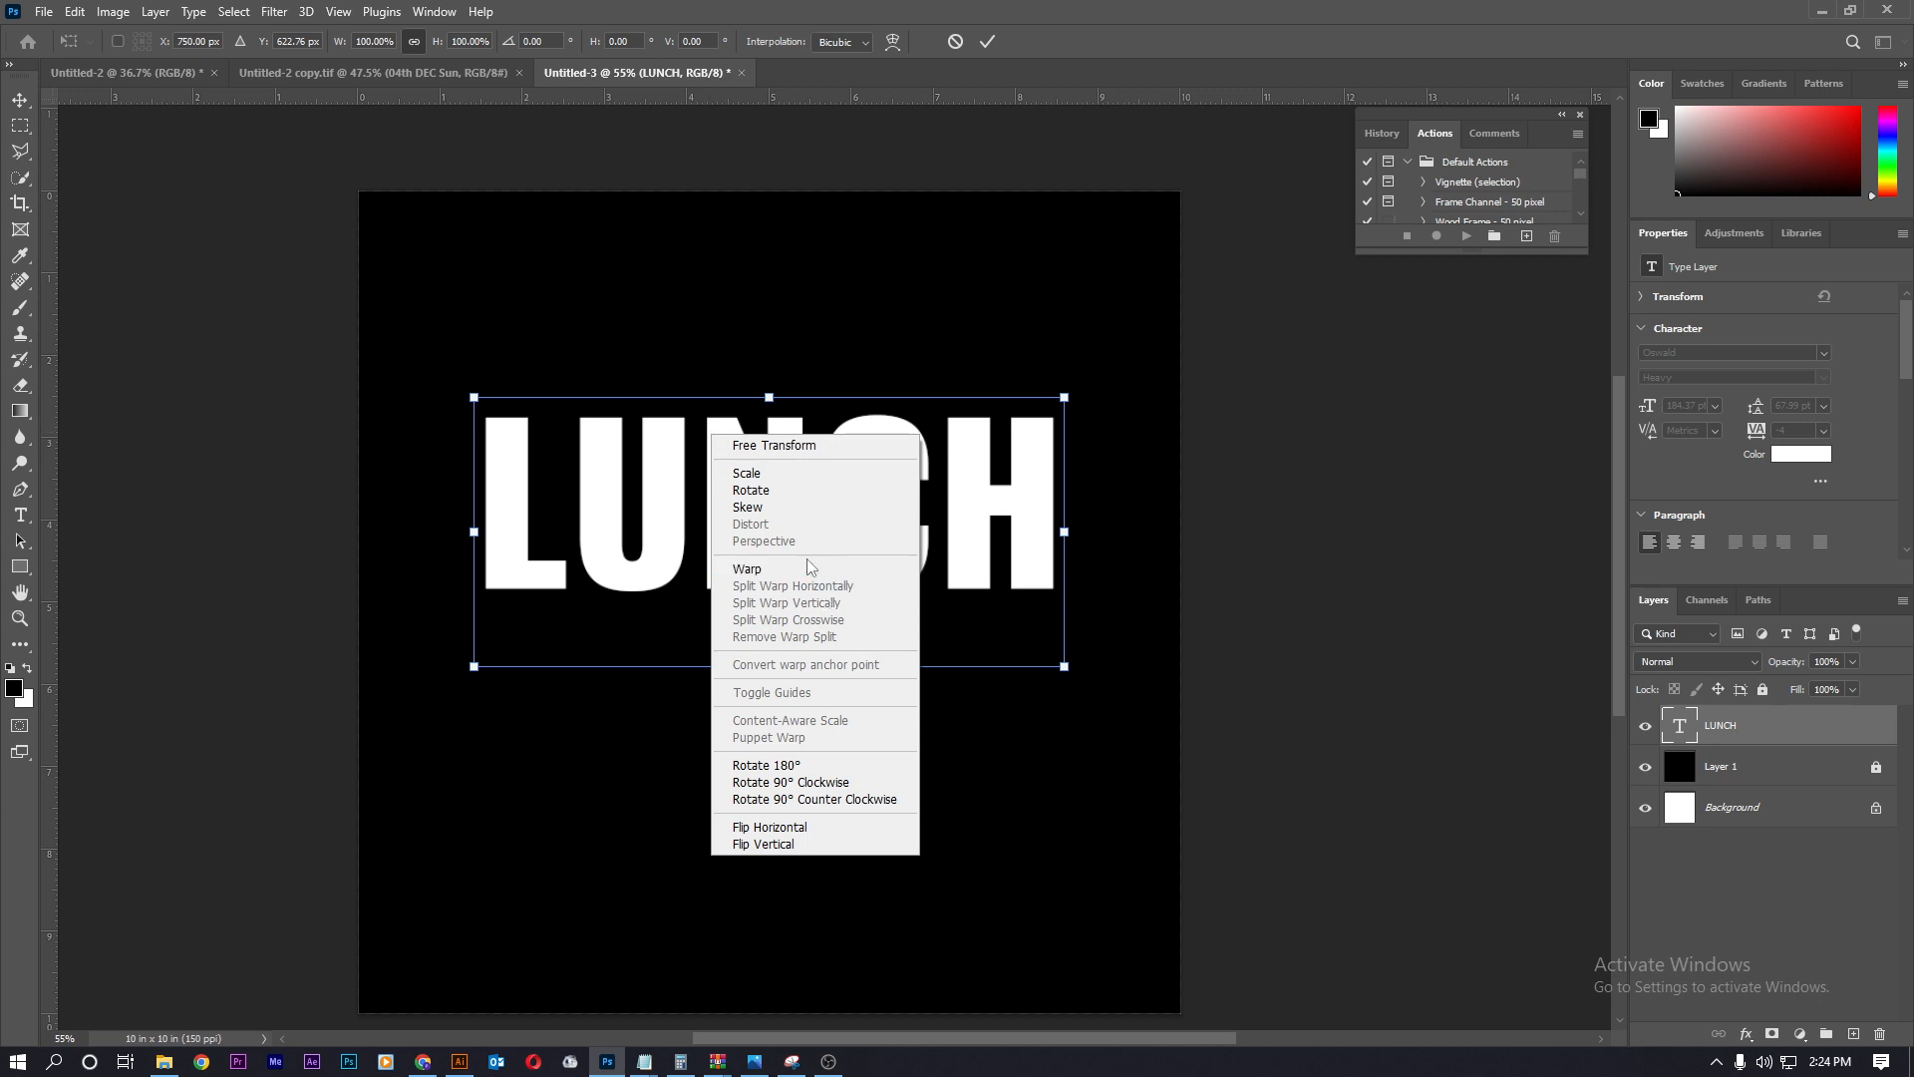
pyautogui.click(788, 507)
pyautogui.moveTo(1064, 399); pyautogui.dragTo(1107, 398)
pyautogui.press('Return')
pyautogui.scroll(-4, 579, 395)
pyautogui.scroll(7, 757, 467)
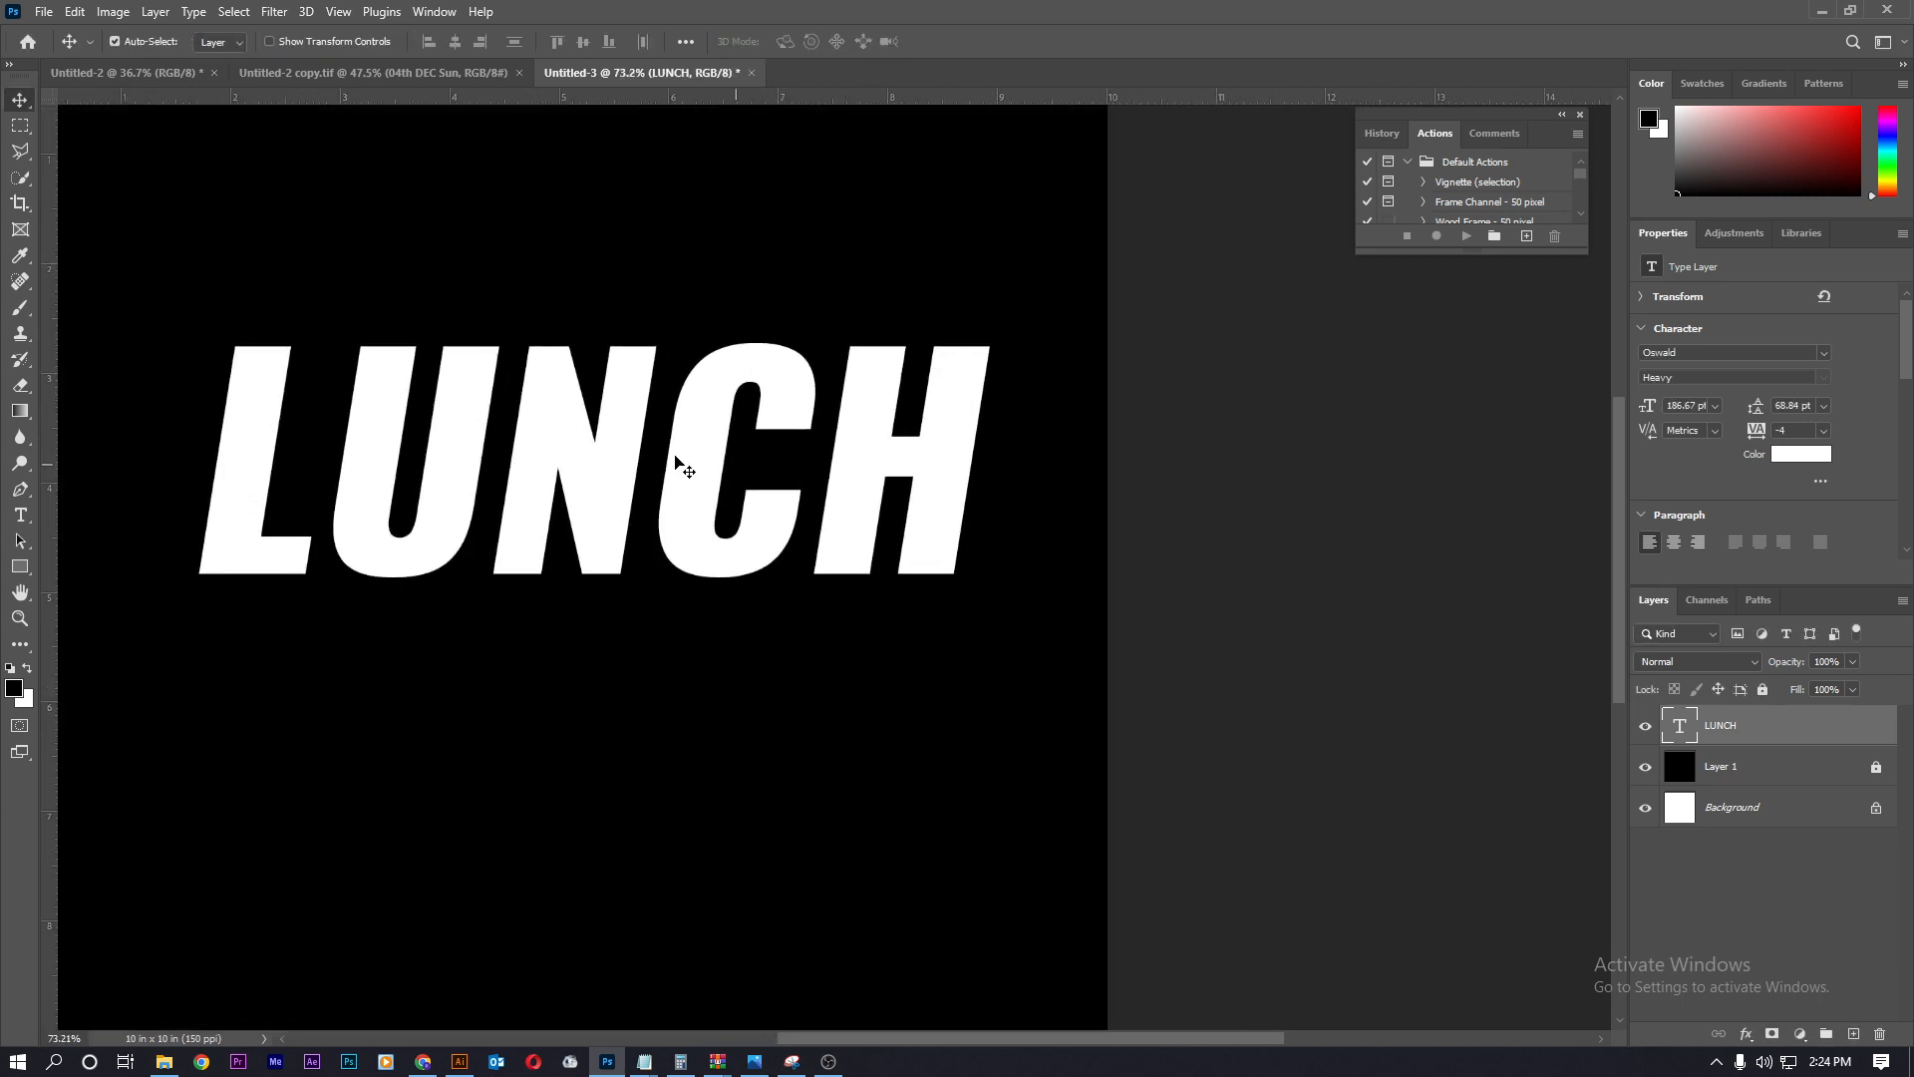
# - Move the LUNCH text slightly up and to the left on the canvas
pyautogui.moveTo(699, 449); pyautogui.dragTo(630, 407)
pyautogui.scroll(-7, 735, 454)
pyautogui.scroll(6, 646, 408)
pyautogui.scroll(-6, 783, 460)
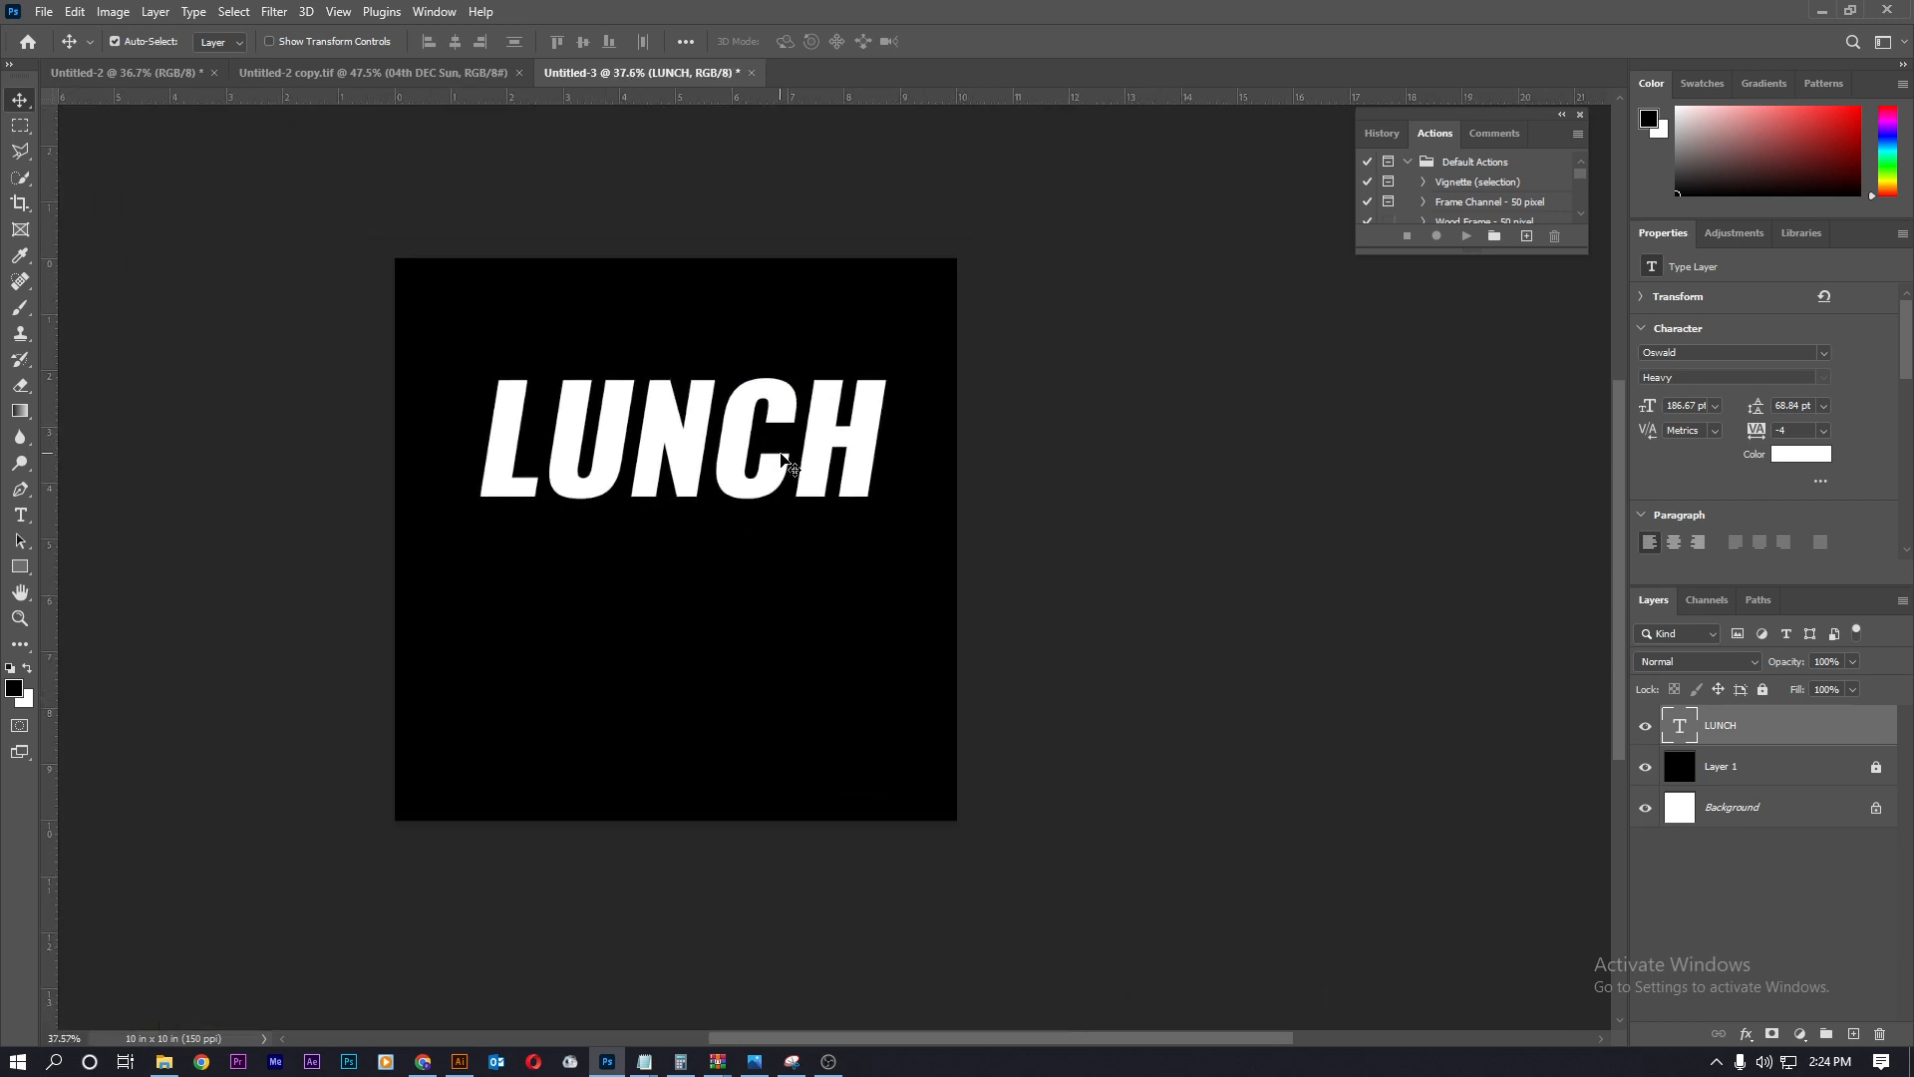
pyautogui.scroll(7, 740, 451)
pyautogui.press('m')
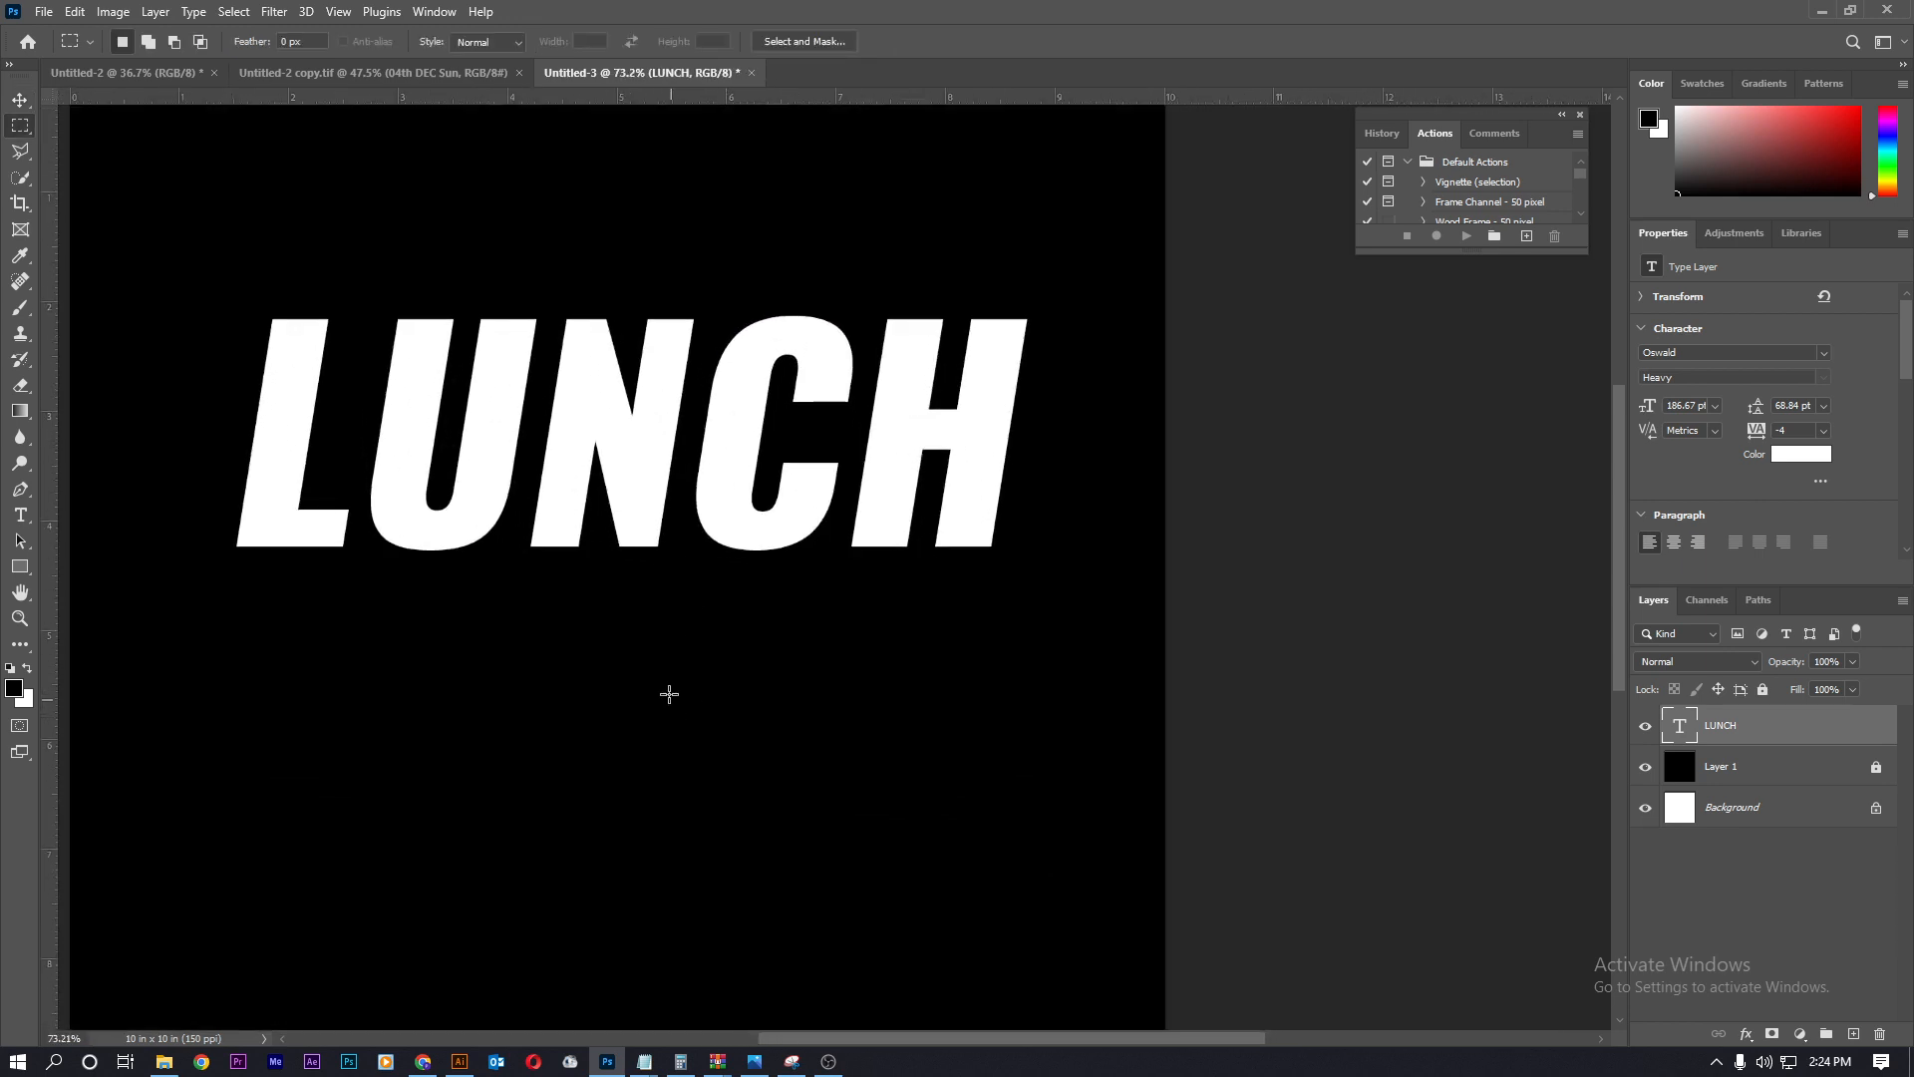
pyautogui.scroll(-4, 669, 694)
pyautogui.scroll(4, 581, 607)
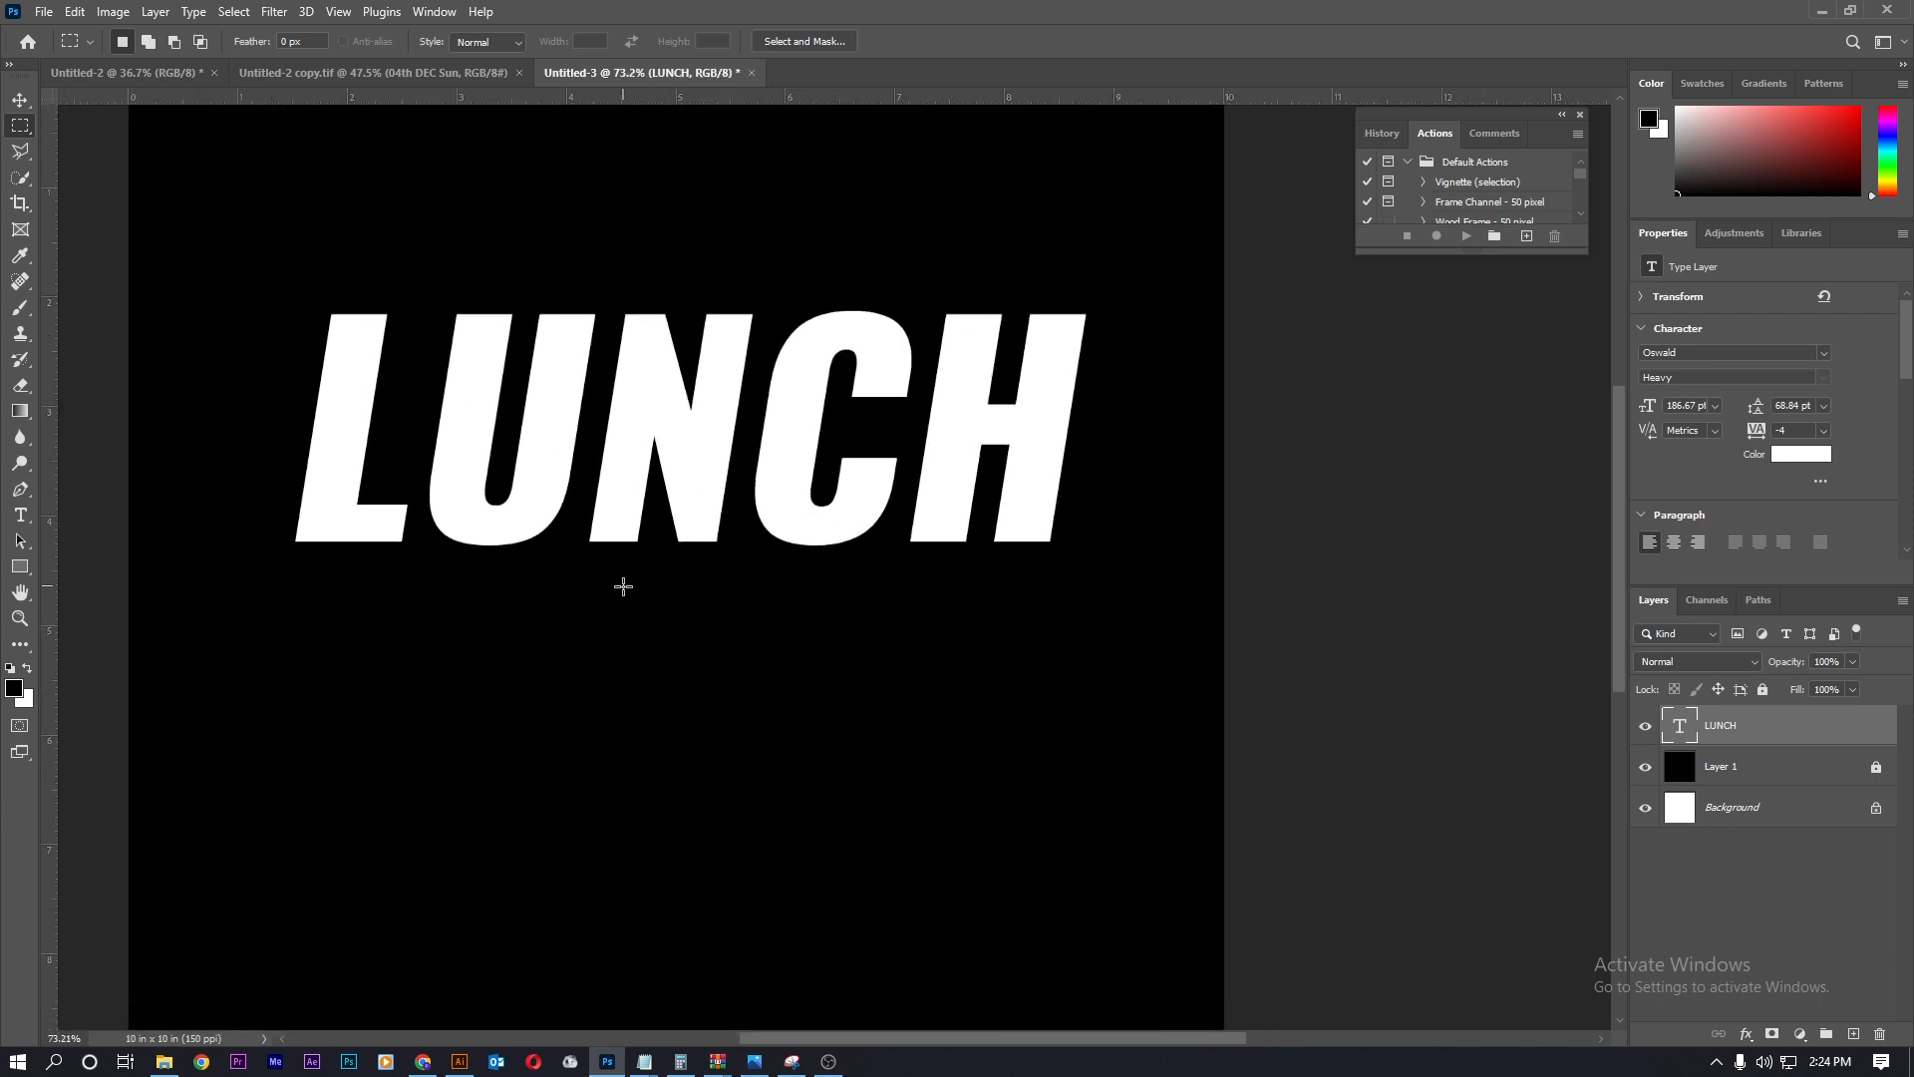
# - Duplicate the LUNCH text directly below the original
pyautogui.press('v')
pyautogui.scroll(-3, 654, 569)
pyautogui.moveTo(728, 444); pyautogui.dragTo(727, 605)
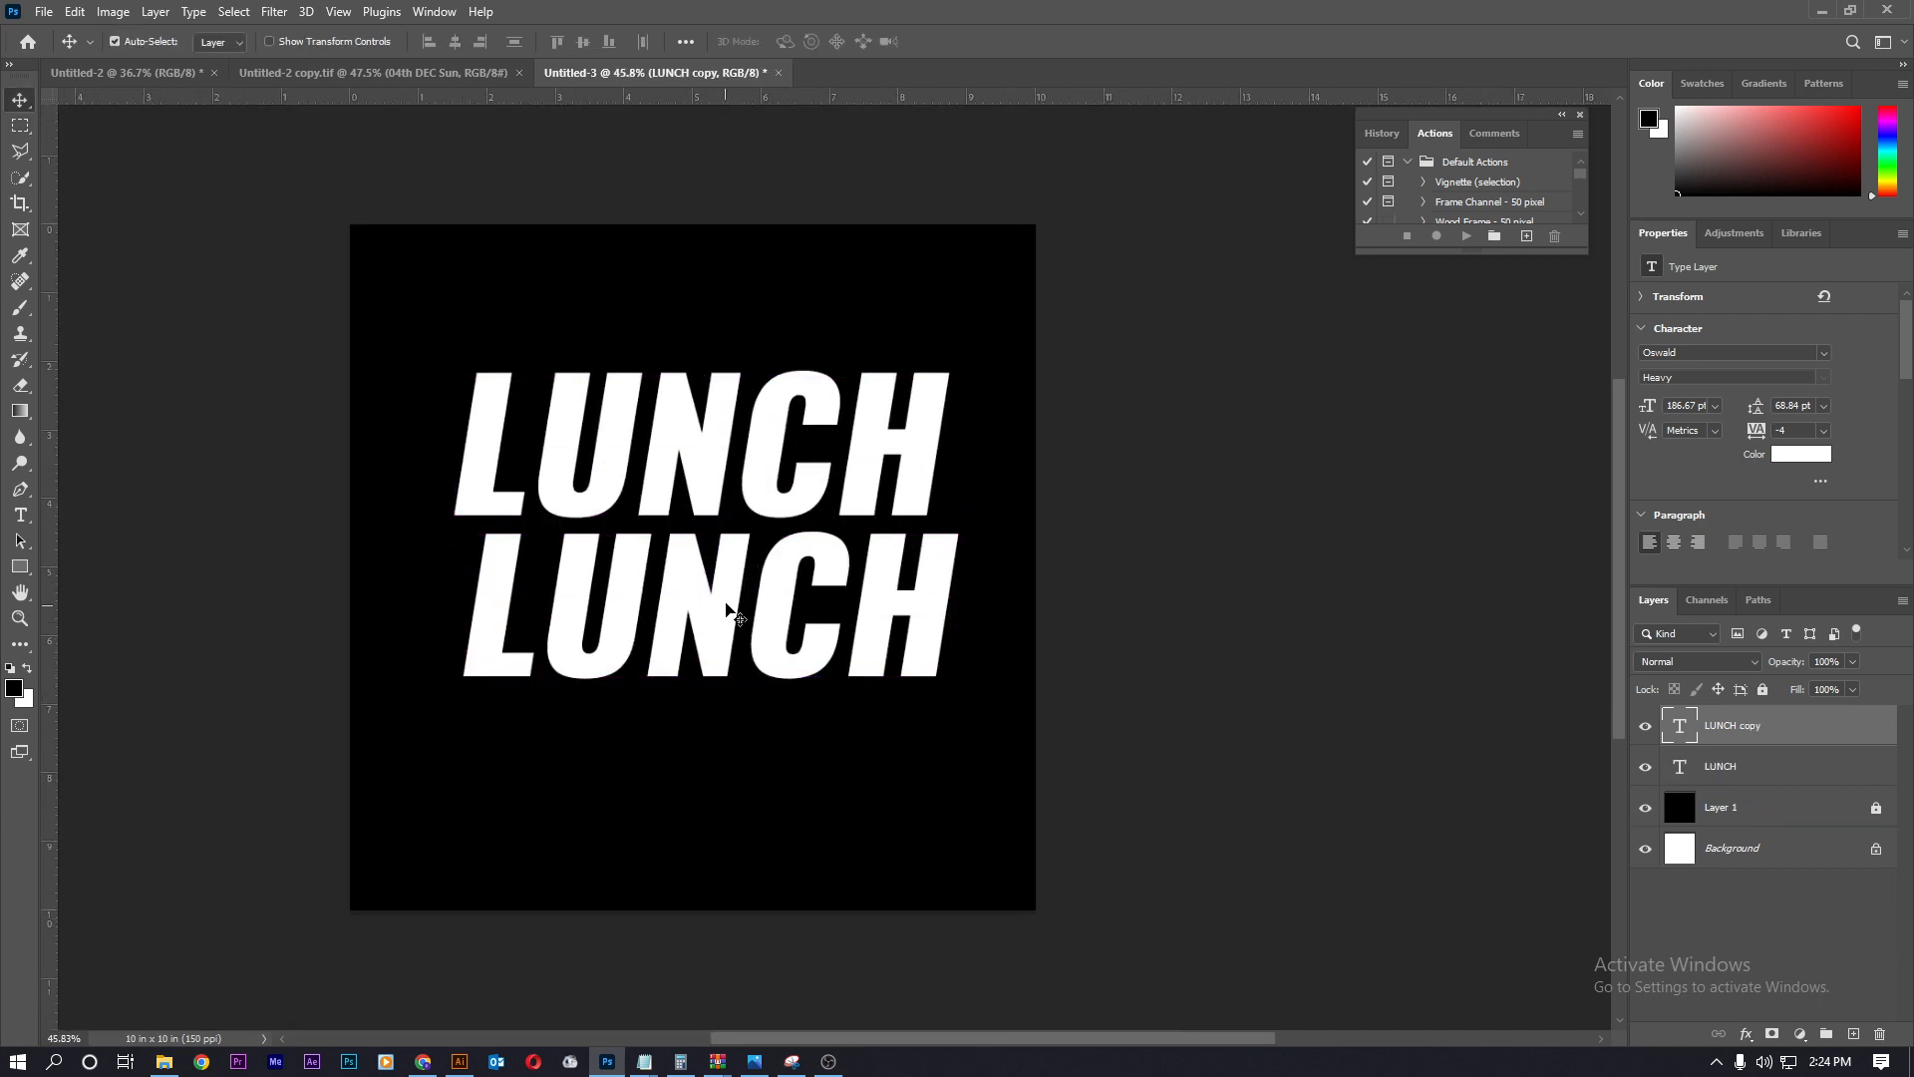
# - Replace the lower copy's text with BUFFET
pyautogui.press('t')
pyautogui.doubleClick(925, 598)
pyautogui.press('BackSpace')
pyautogui.write('B')
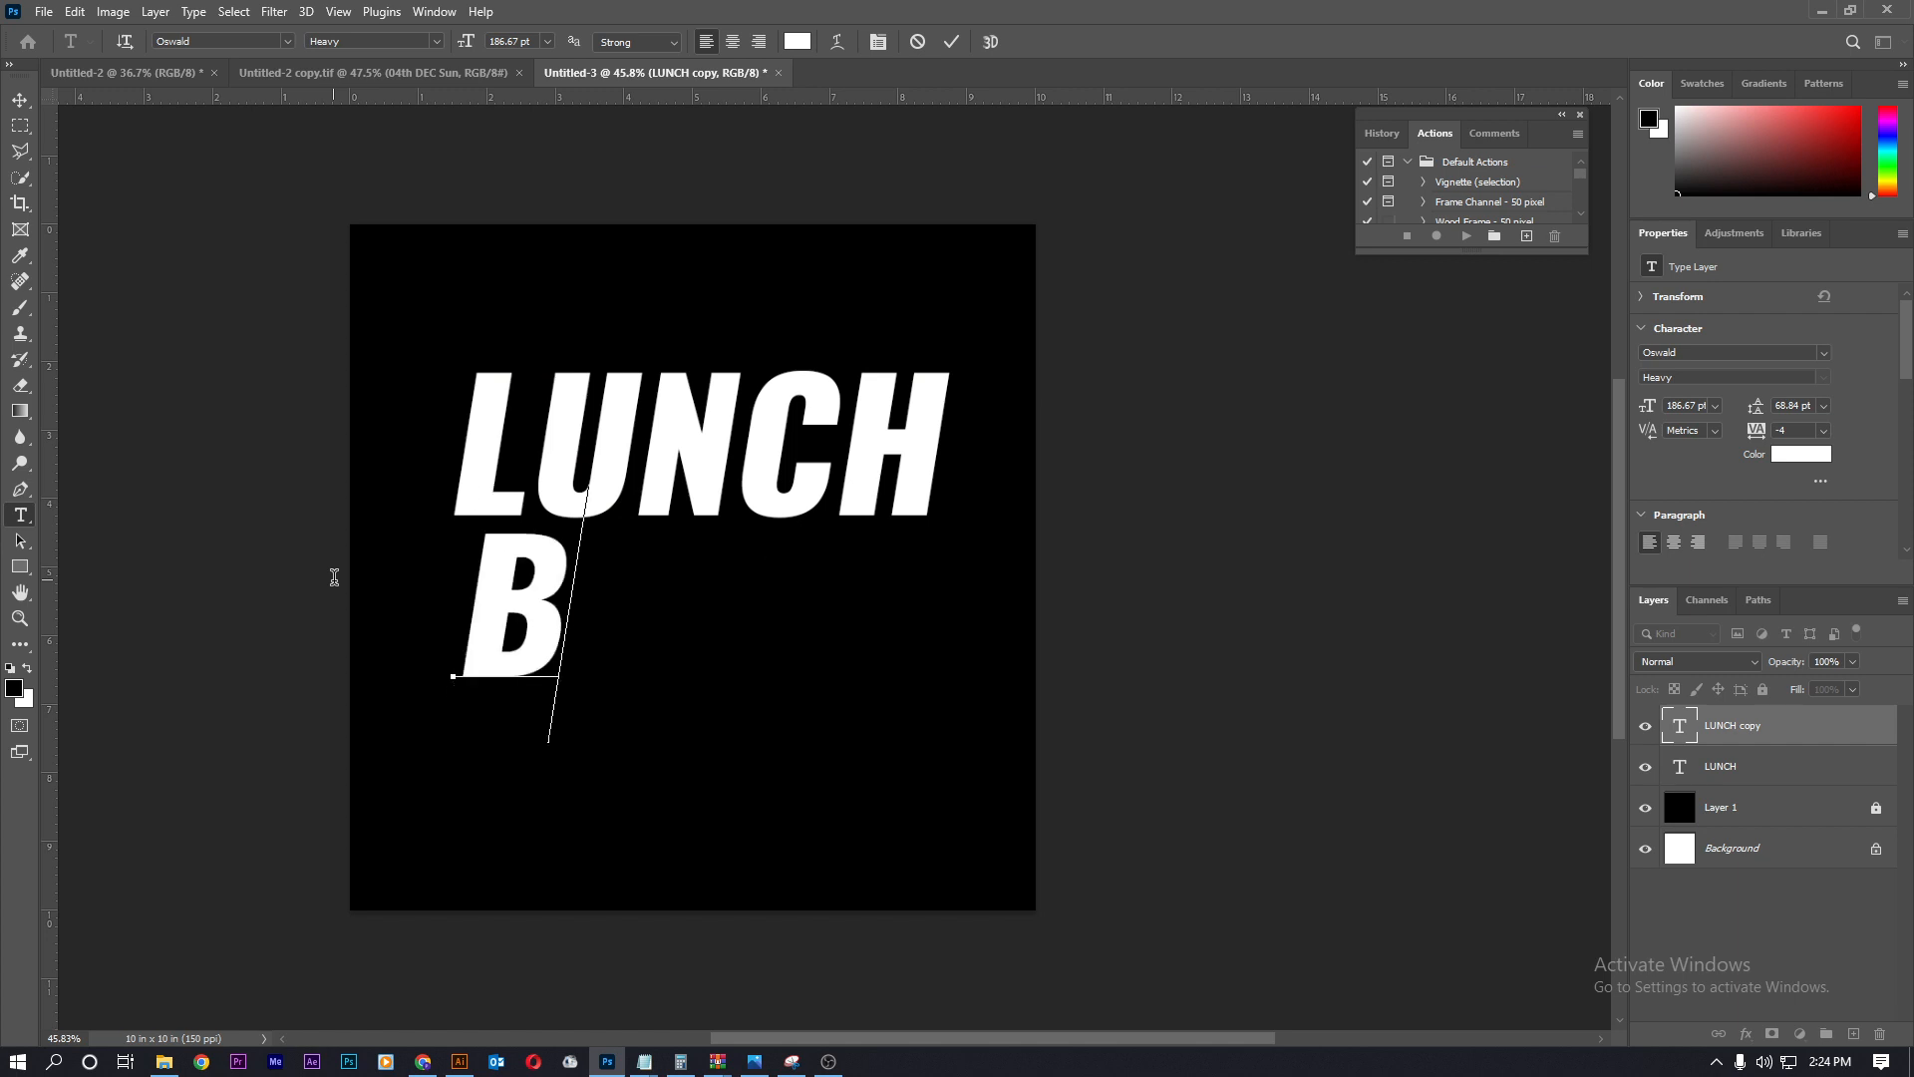
pyautogui.write('UFFT')
pyautogui.press('BackSpace')
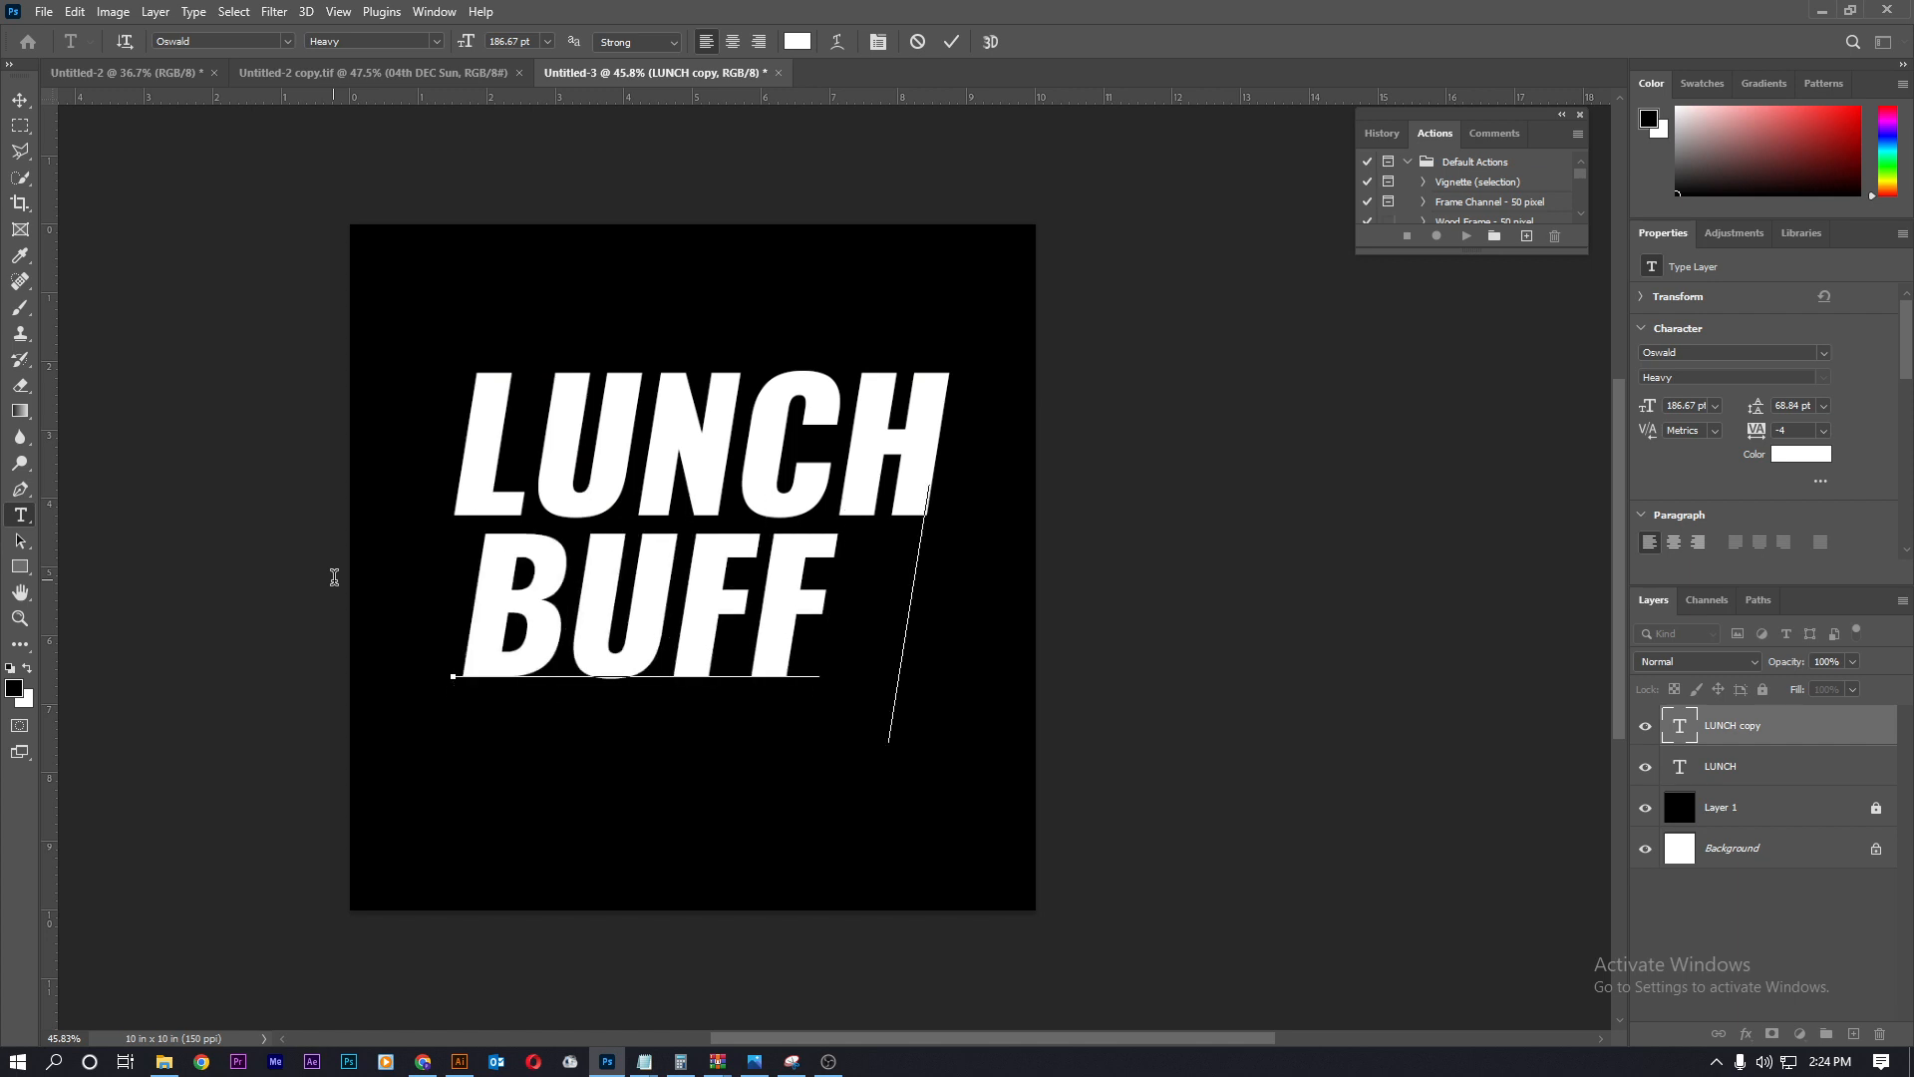
pyautogui.write('ET')
pyautogui.hotkey('ctrl', 'Return')
# - Scale BUFFET down to about 44% (81.5 pt) and place it just below LUNCH, near the end of the word
pyautogui.hotkey('ctrl', 't')
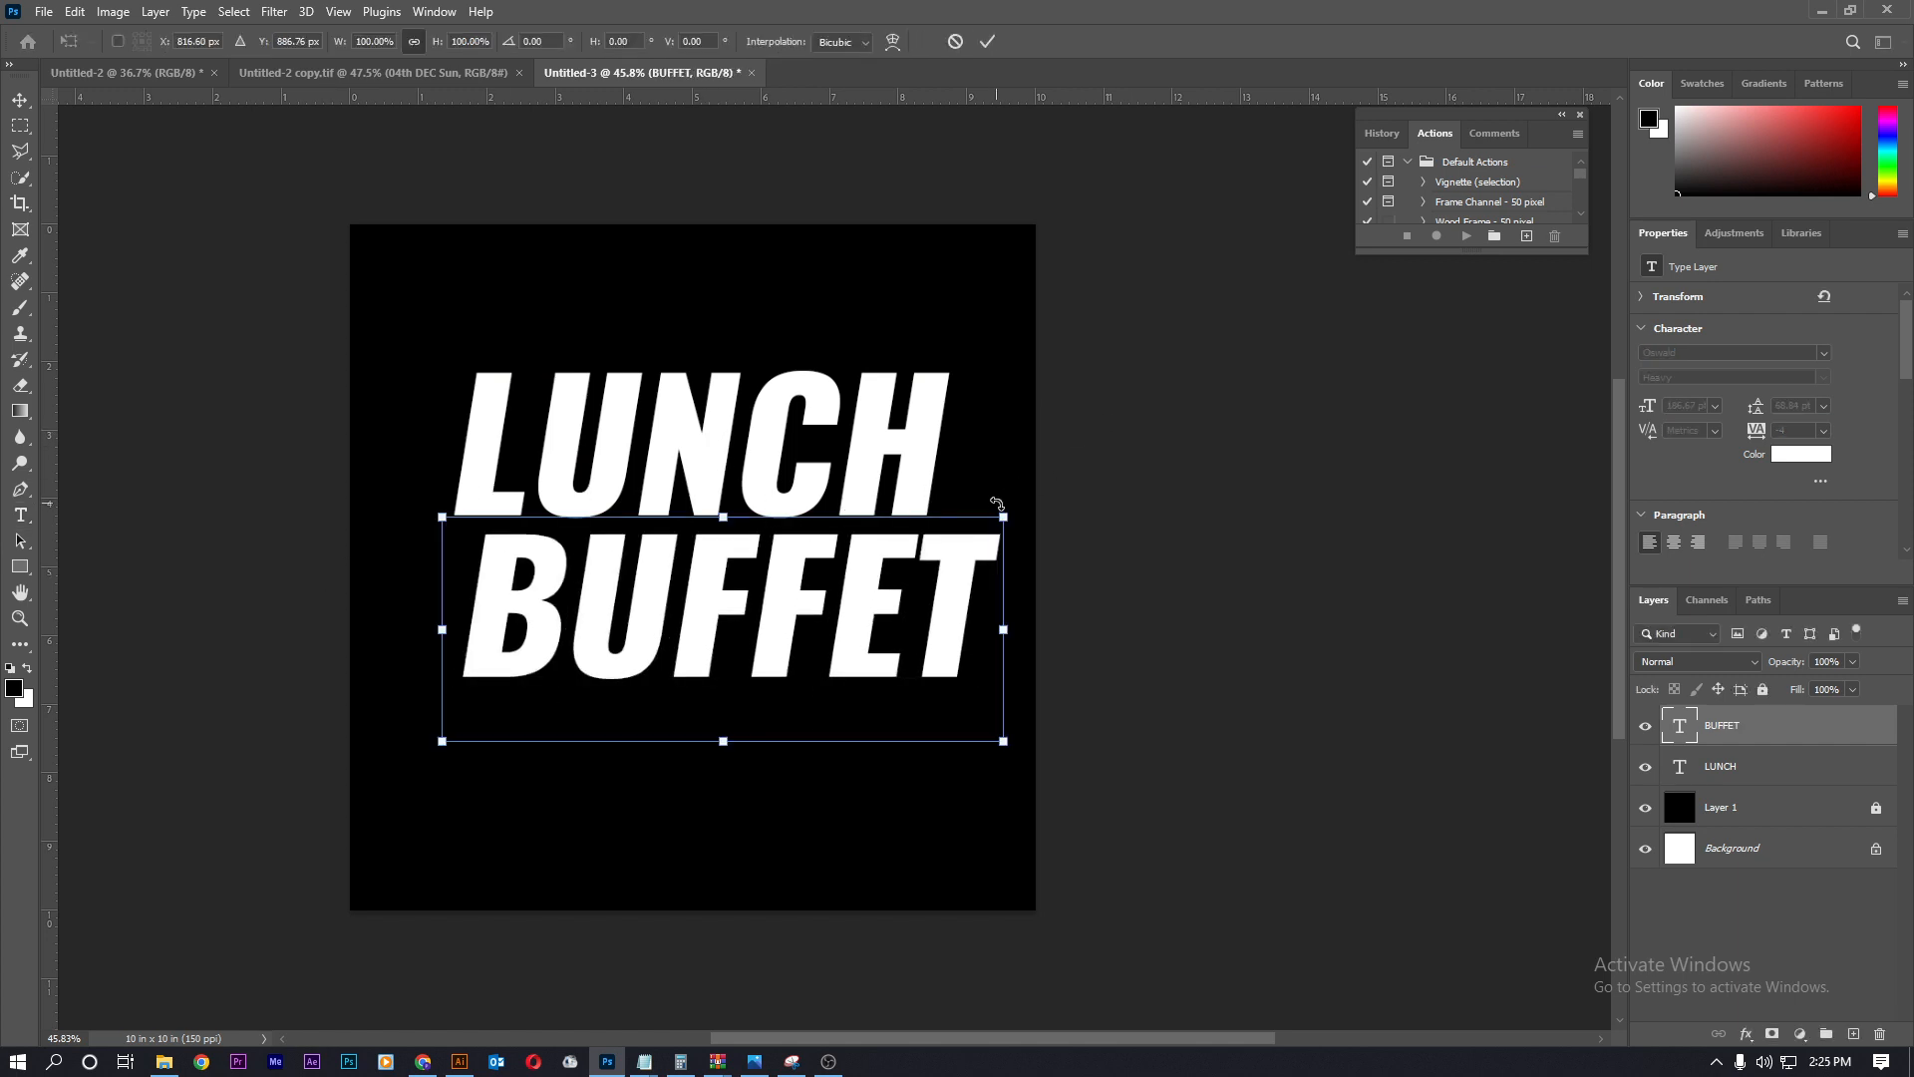
pyautogui.moveTo(1003, 517); pyautogui.dragTo(869, 576)
pyautogui.moveTo(740, 605); pyautogui.dragTo(688, 622)
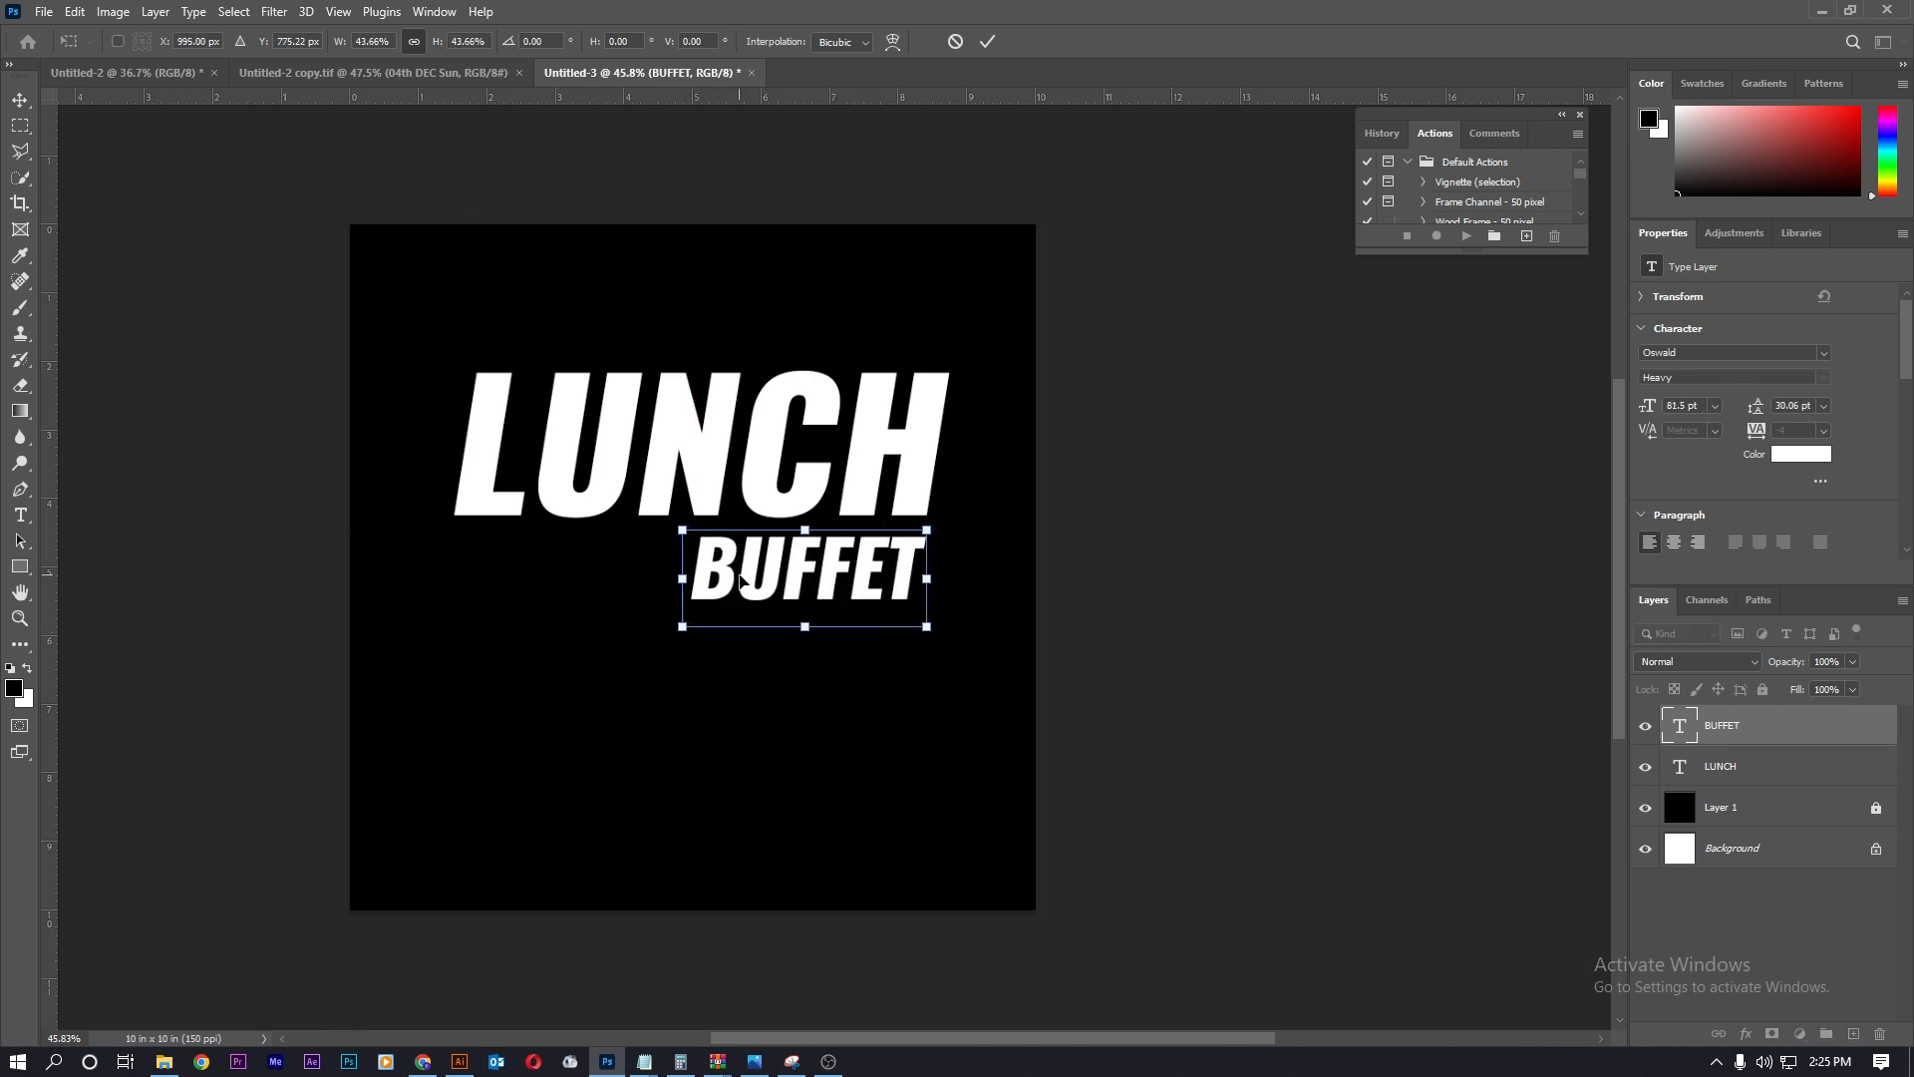
pyautogui.press('Return')
pyautogui.scroll(3, 755, 564)
pyautogui.press('v')
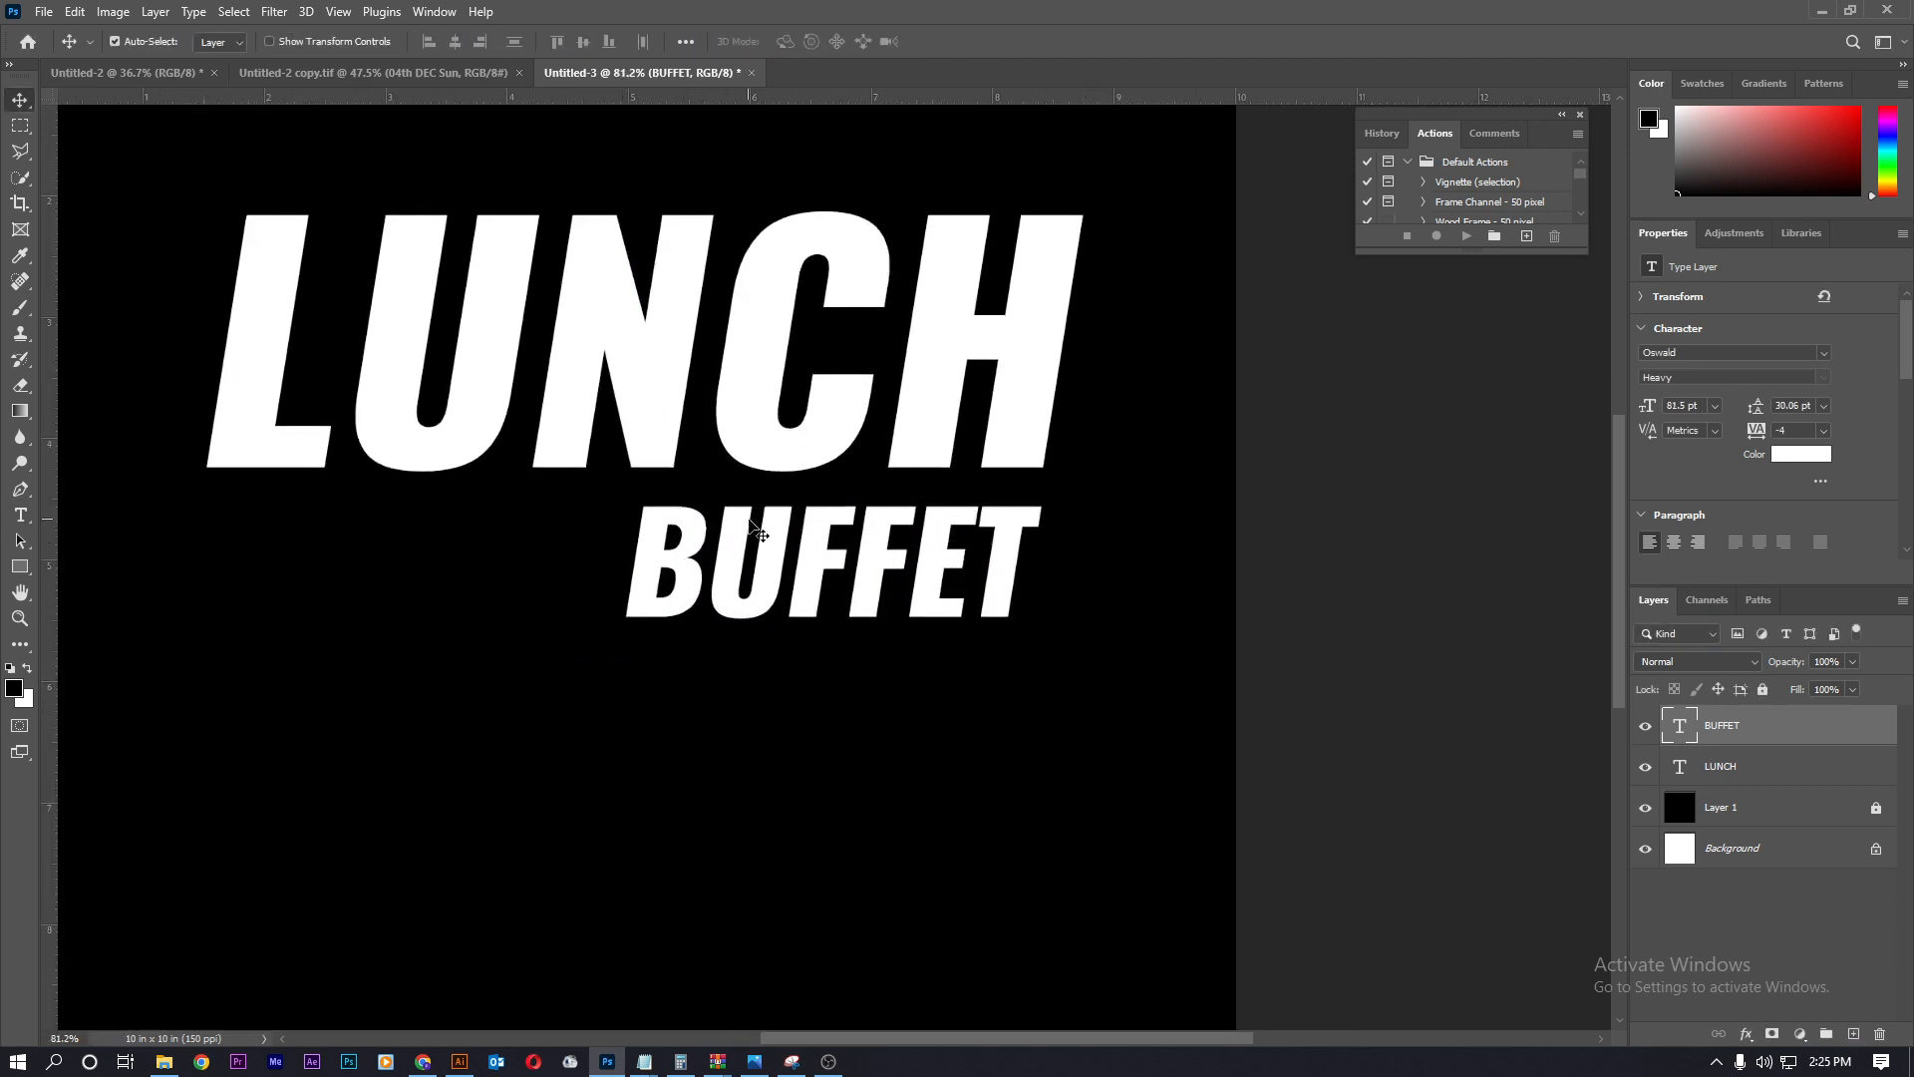
# - Apply a linear yellow-to-orange Gradient Overlay to the BUFFET layer
pyautogui.scroll(-2, 788, 567)
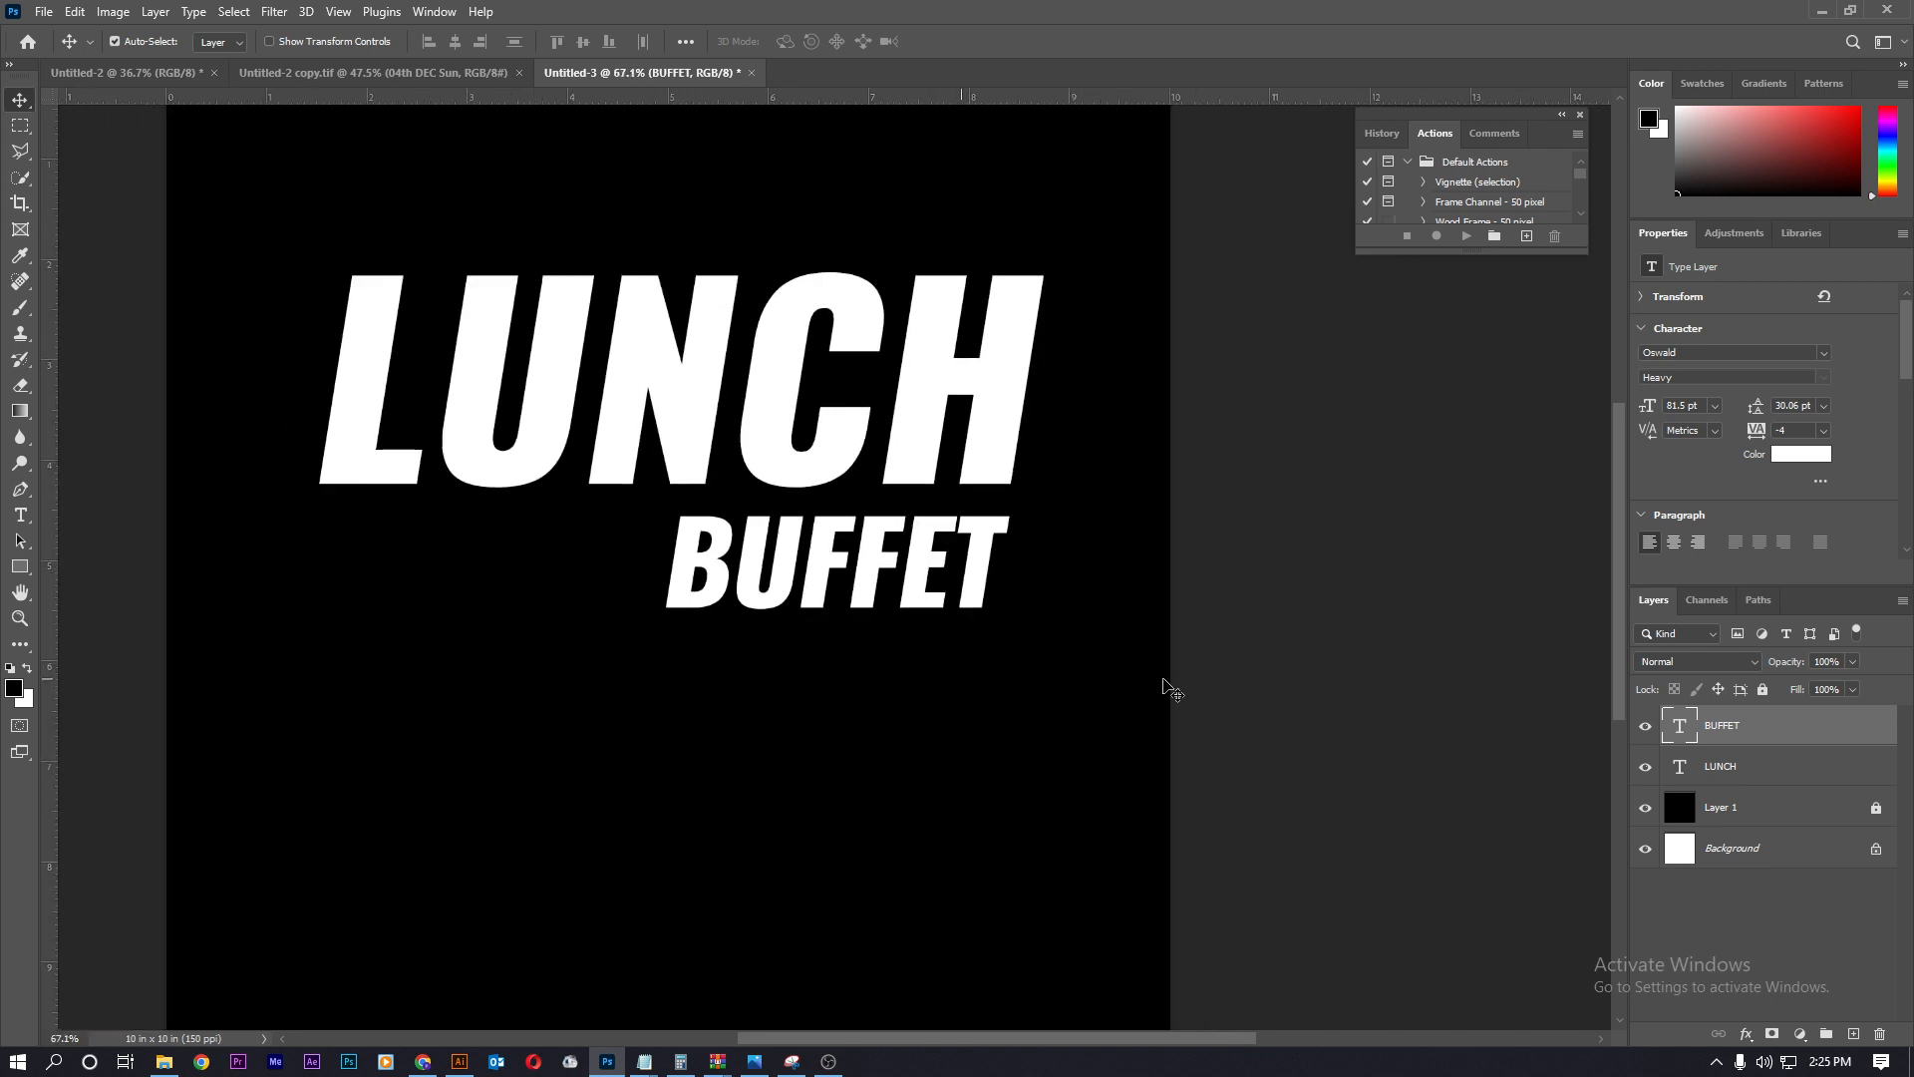
pyautogui.doubleClick(1832, 731)
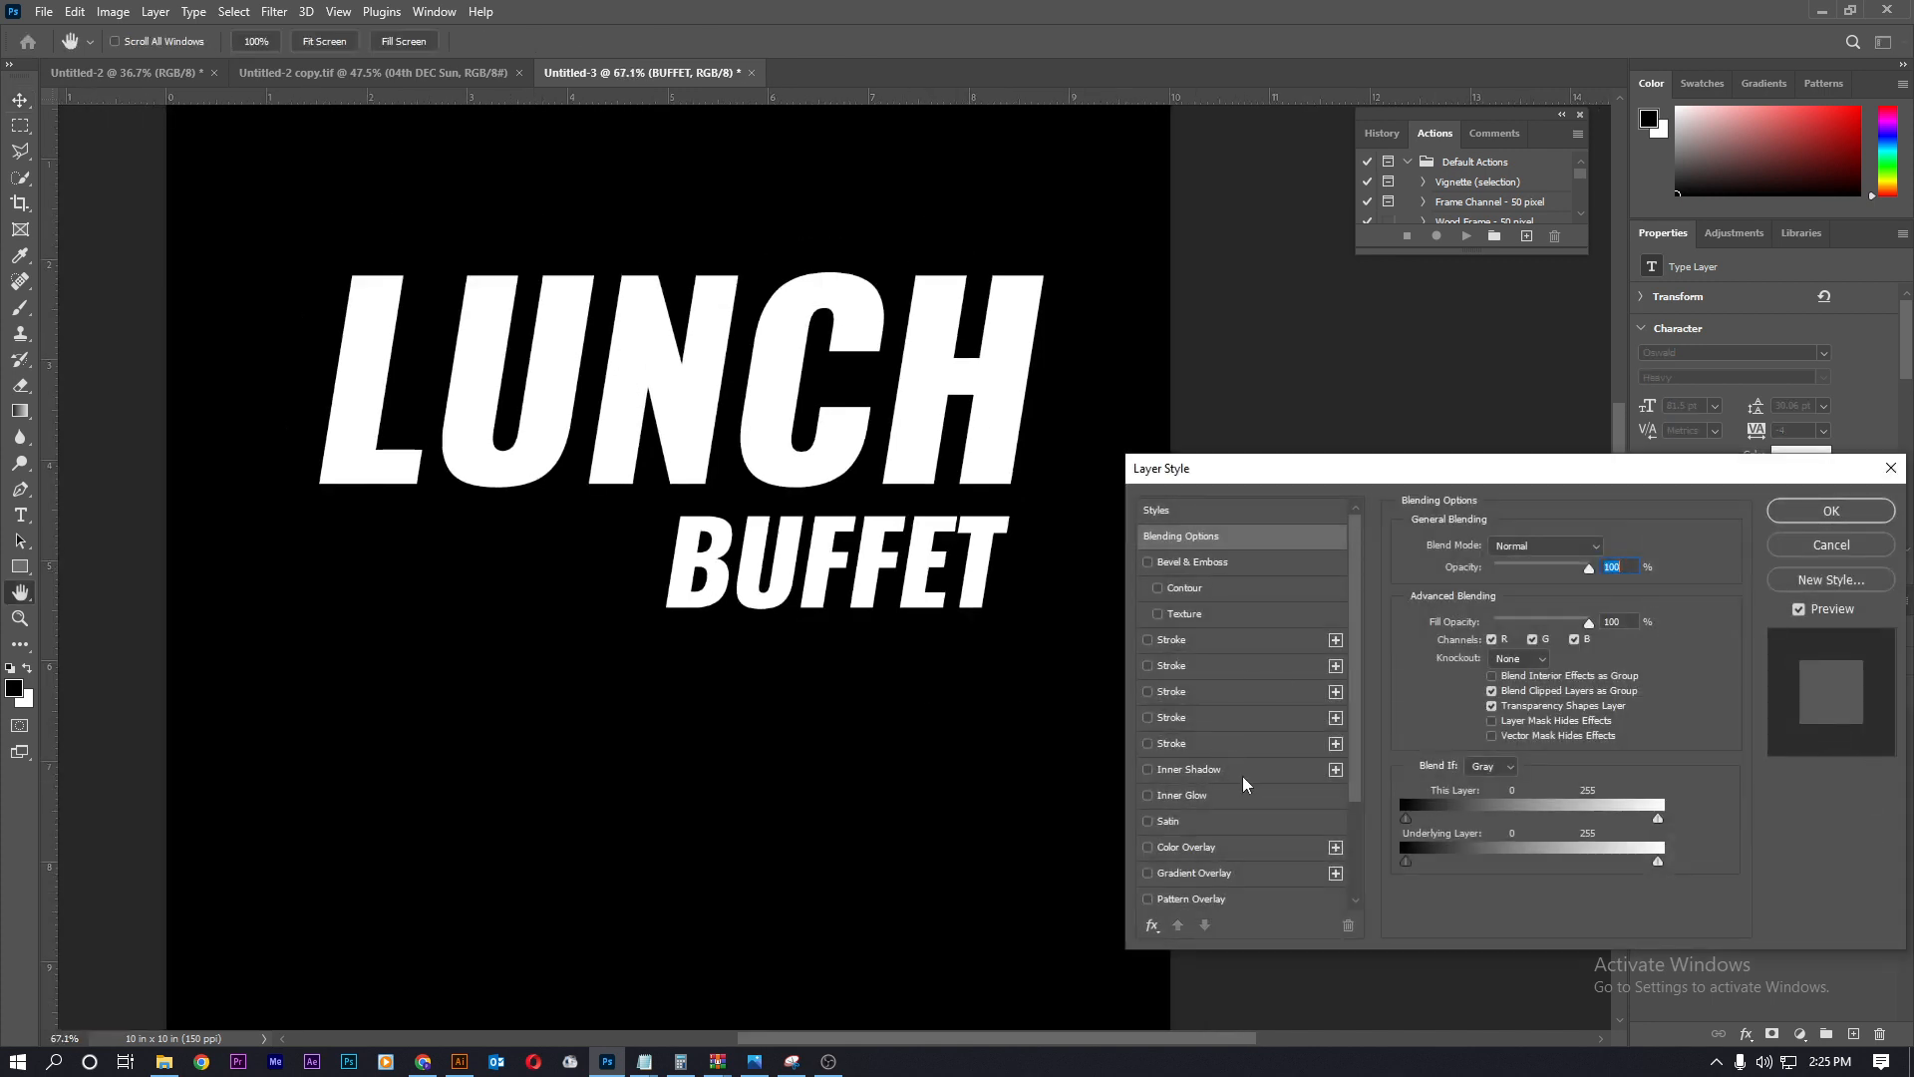
pyautogui.click(1194, 873)
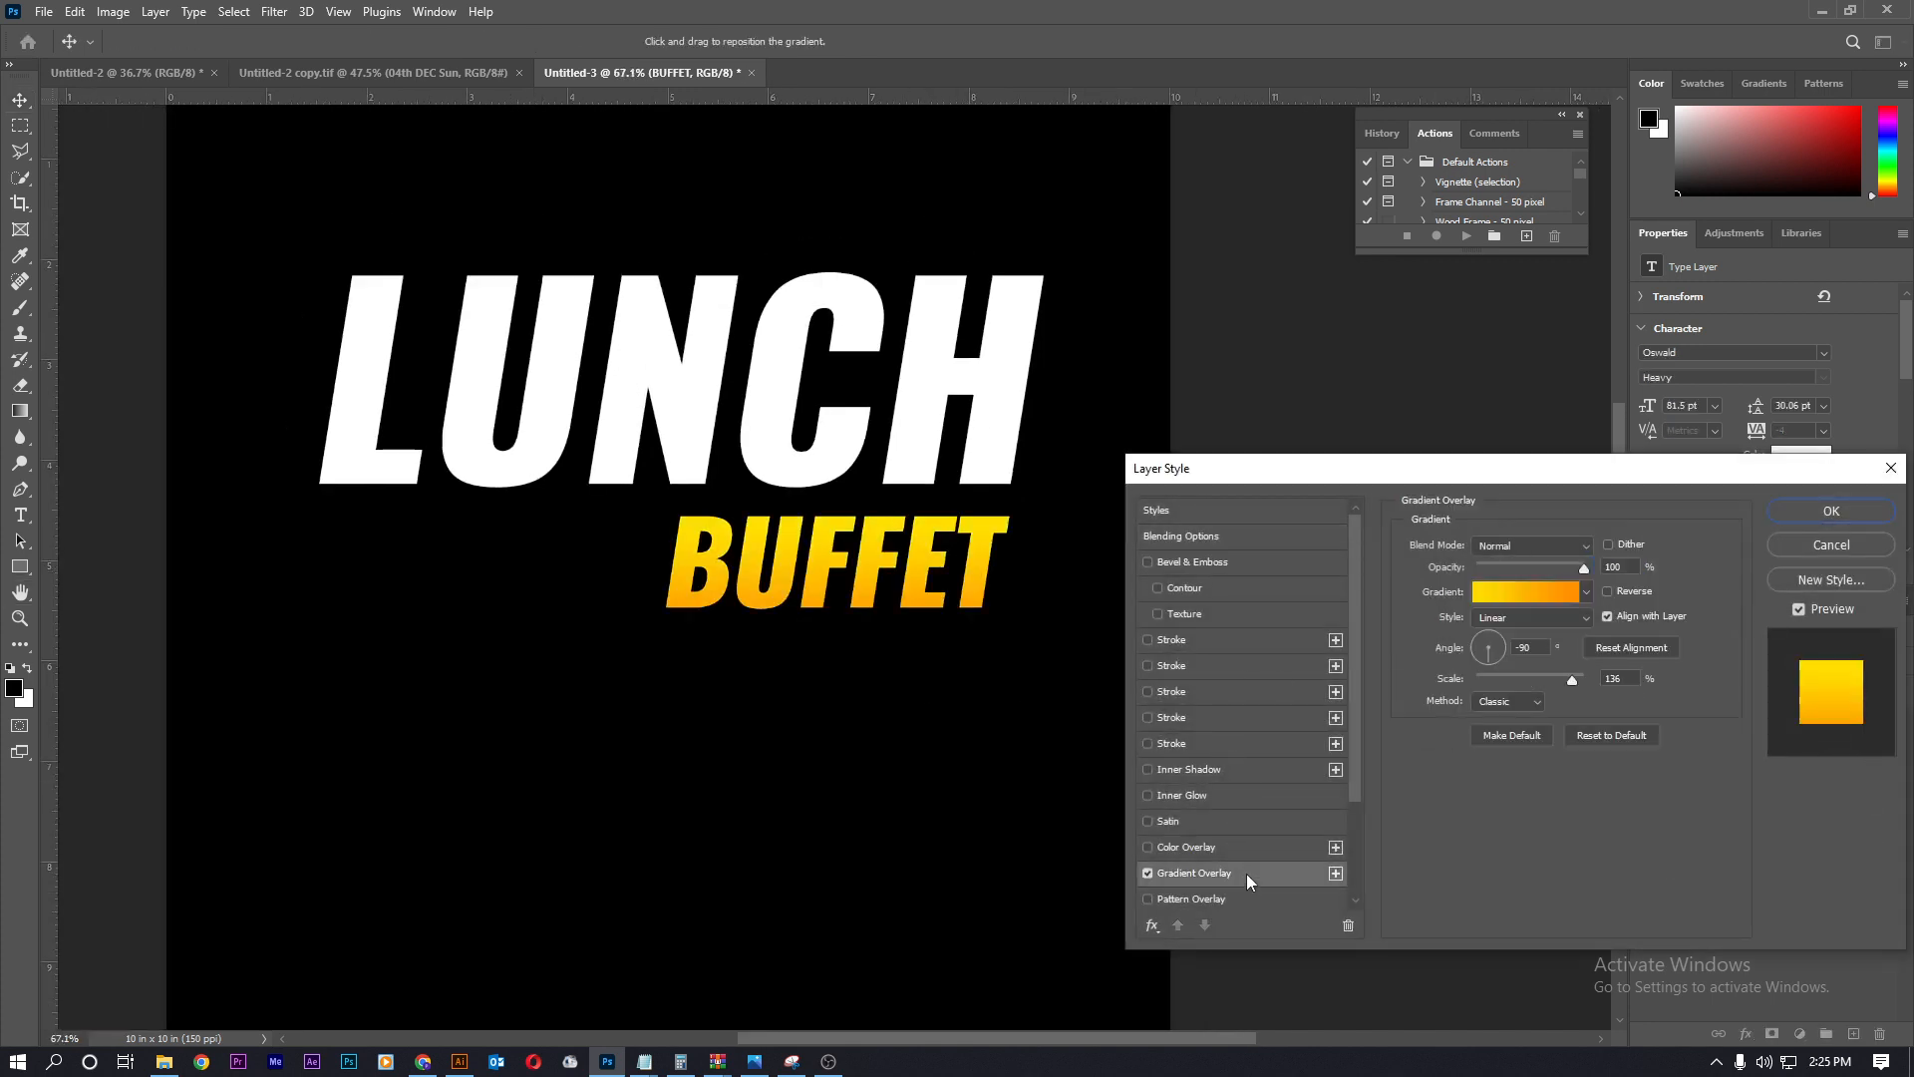
pyautogui.click(1799, 508)
# - Add a 3 px outside Stroke to the LUNCH layer and set its fill type to Gradient
pyautogui.scroll(-1, 1098, 585)
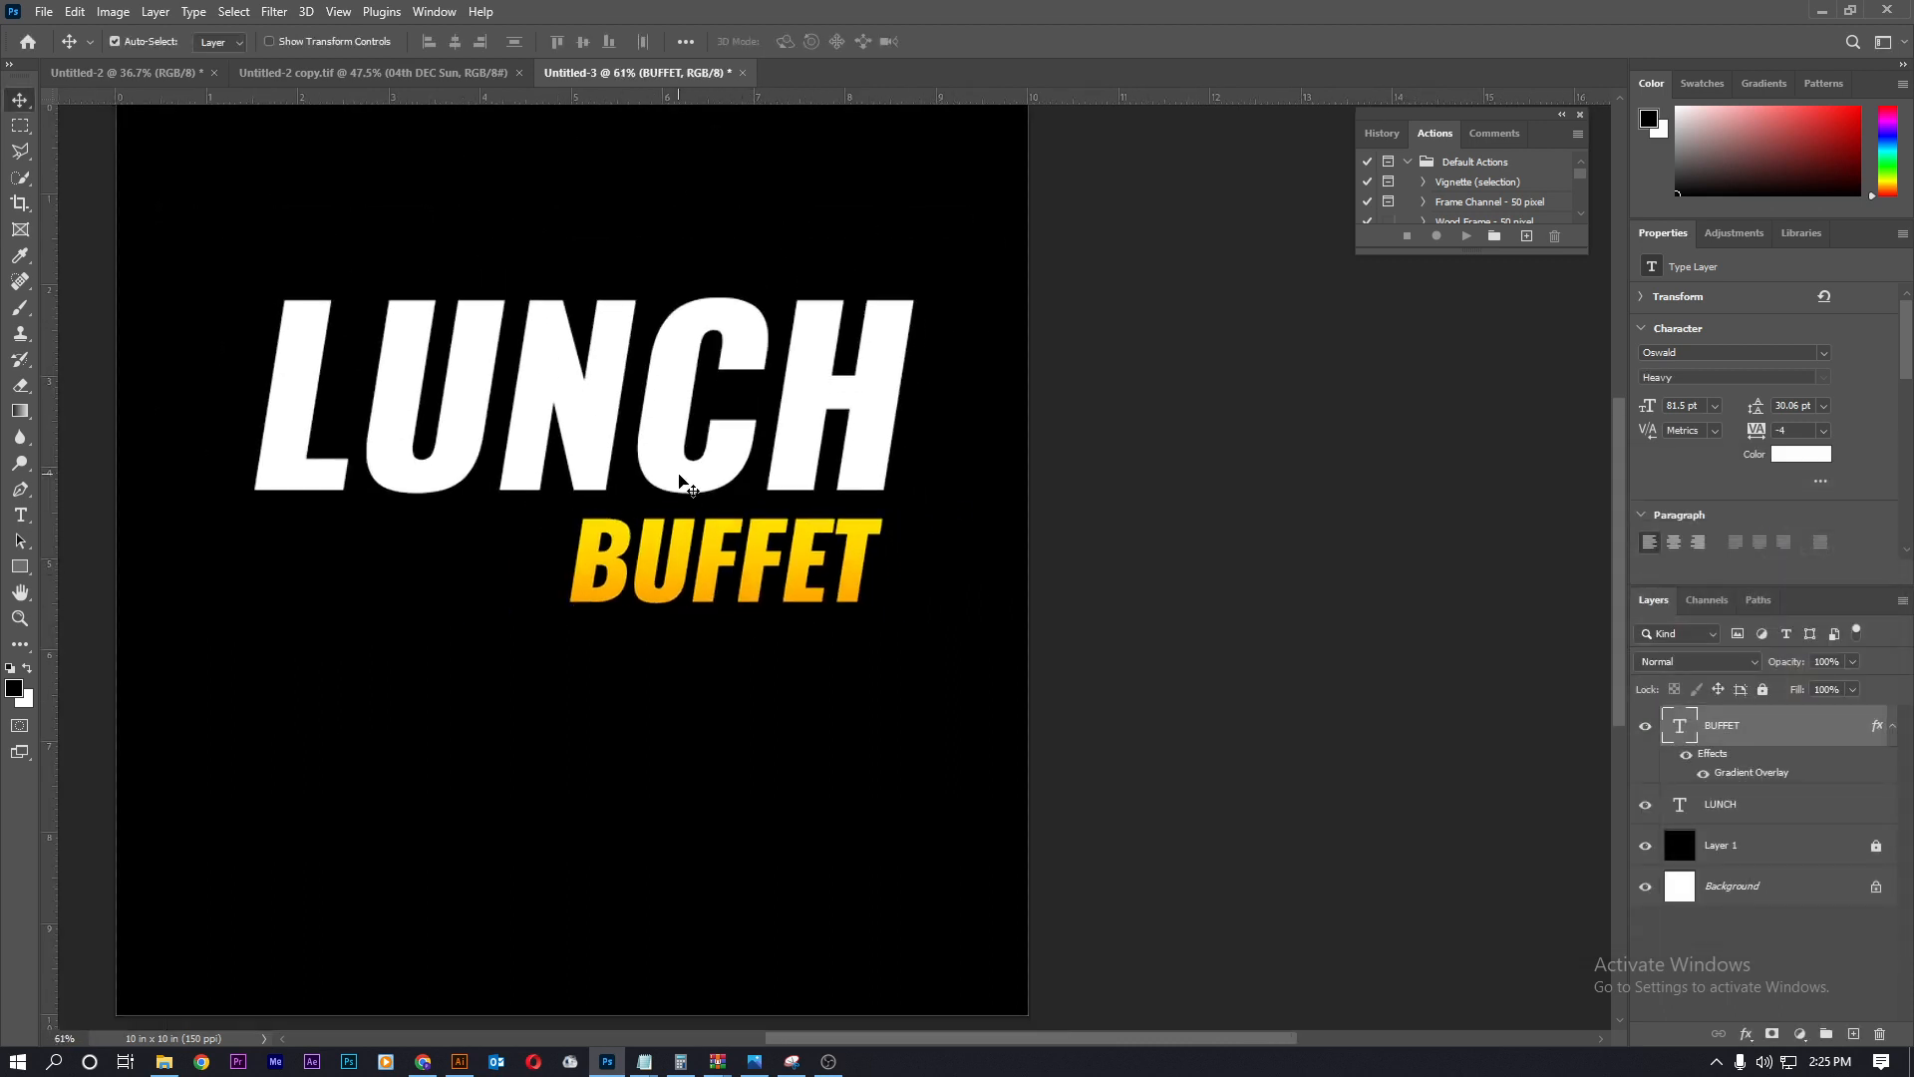
pyautogui.click(681, 482)
pyautogui.scroll(-2, 681, 482)
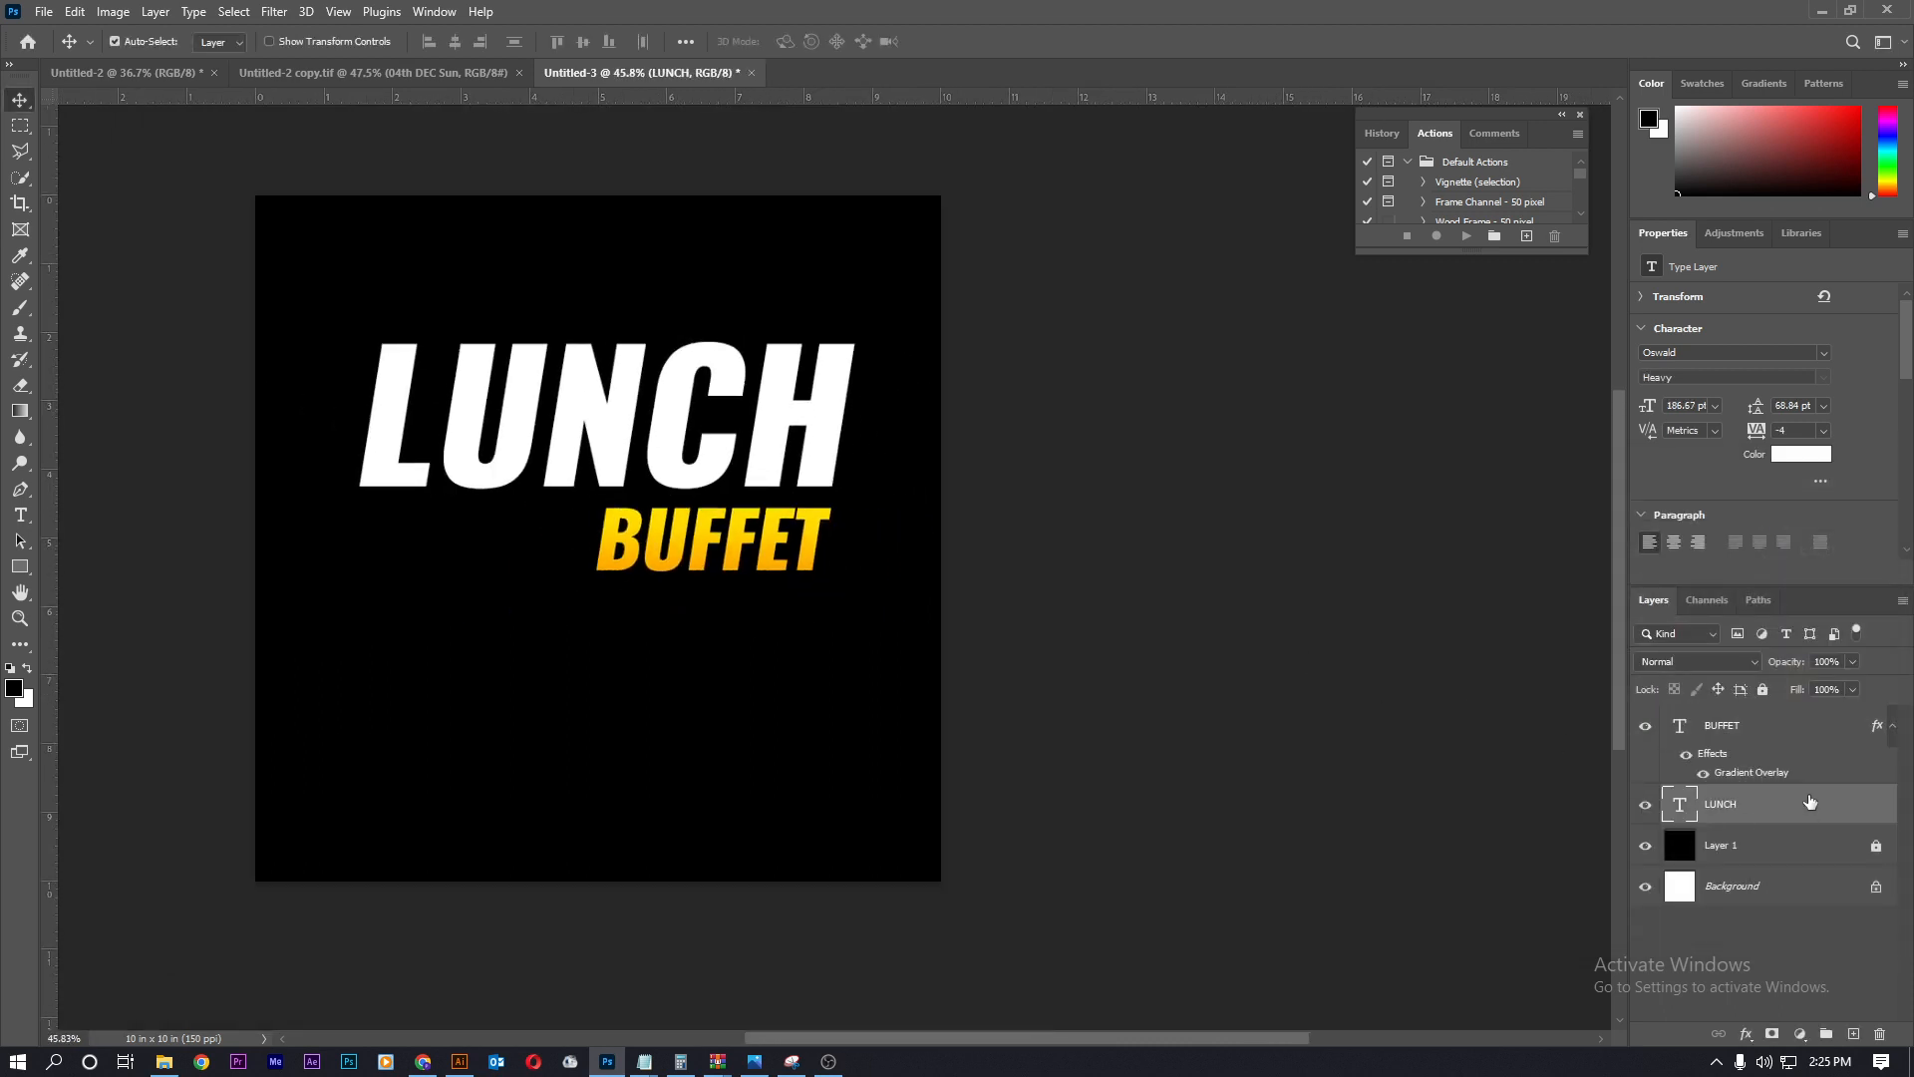
pyautogui.doubleClick(1810, 802)
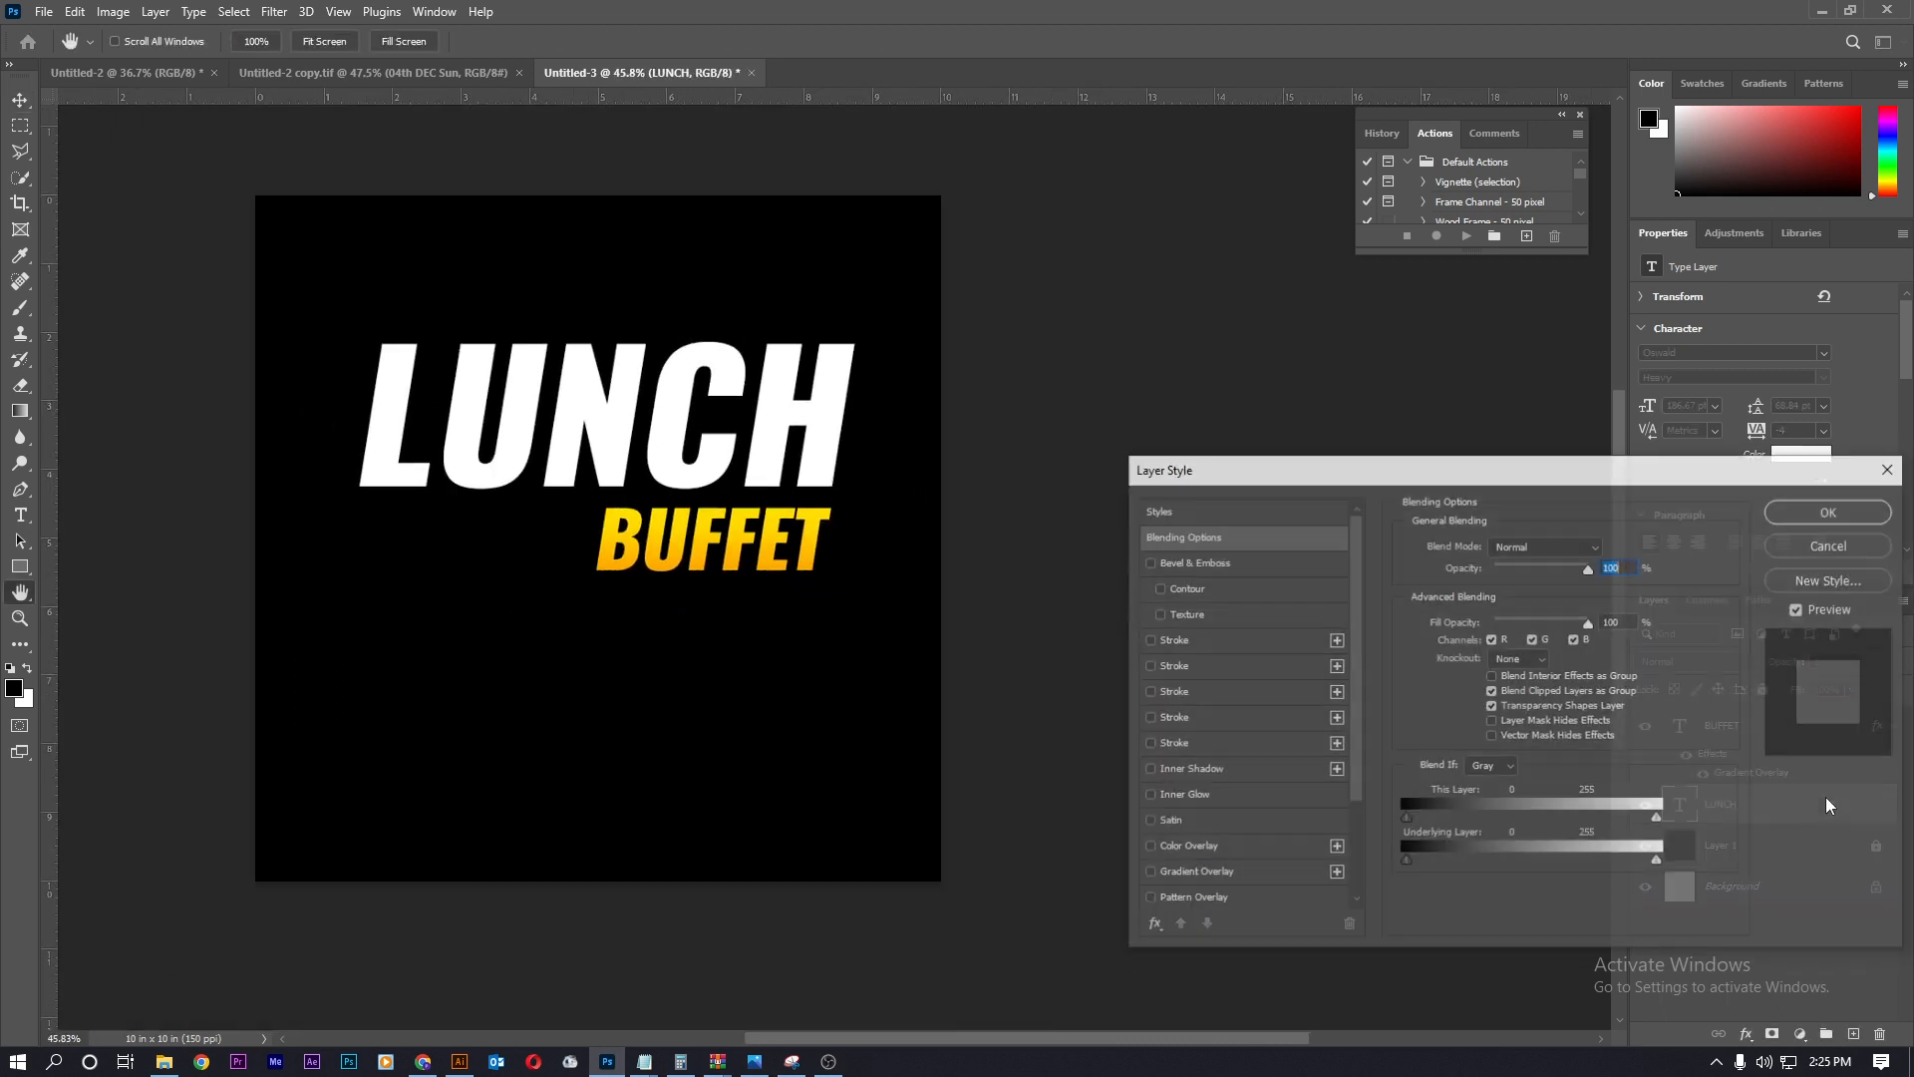
pyautogui.click(1201, 641)
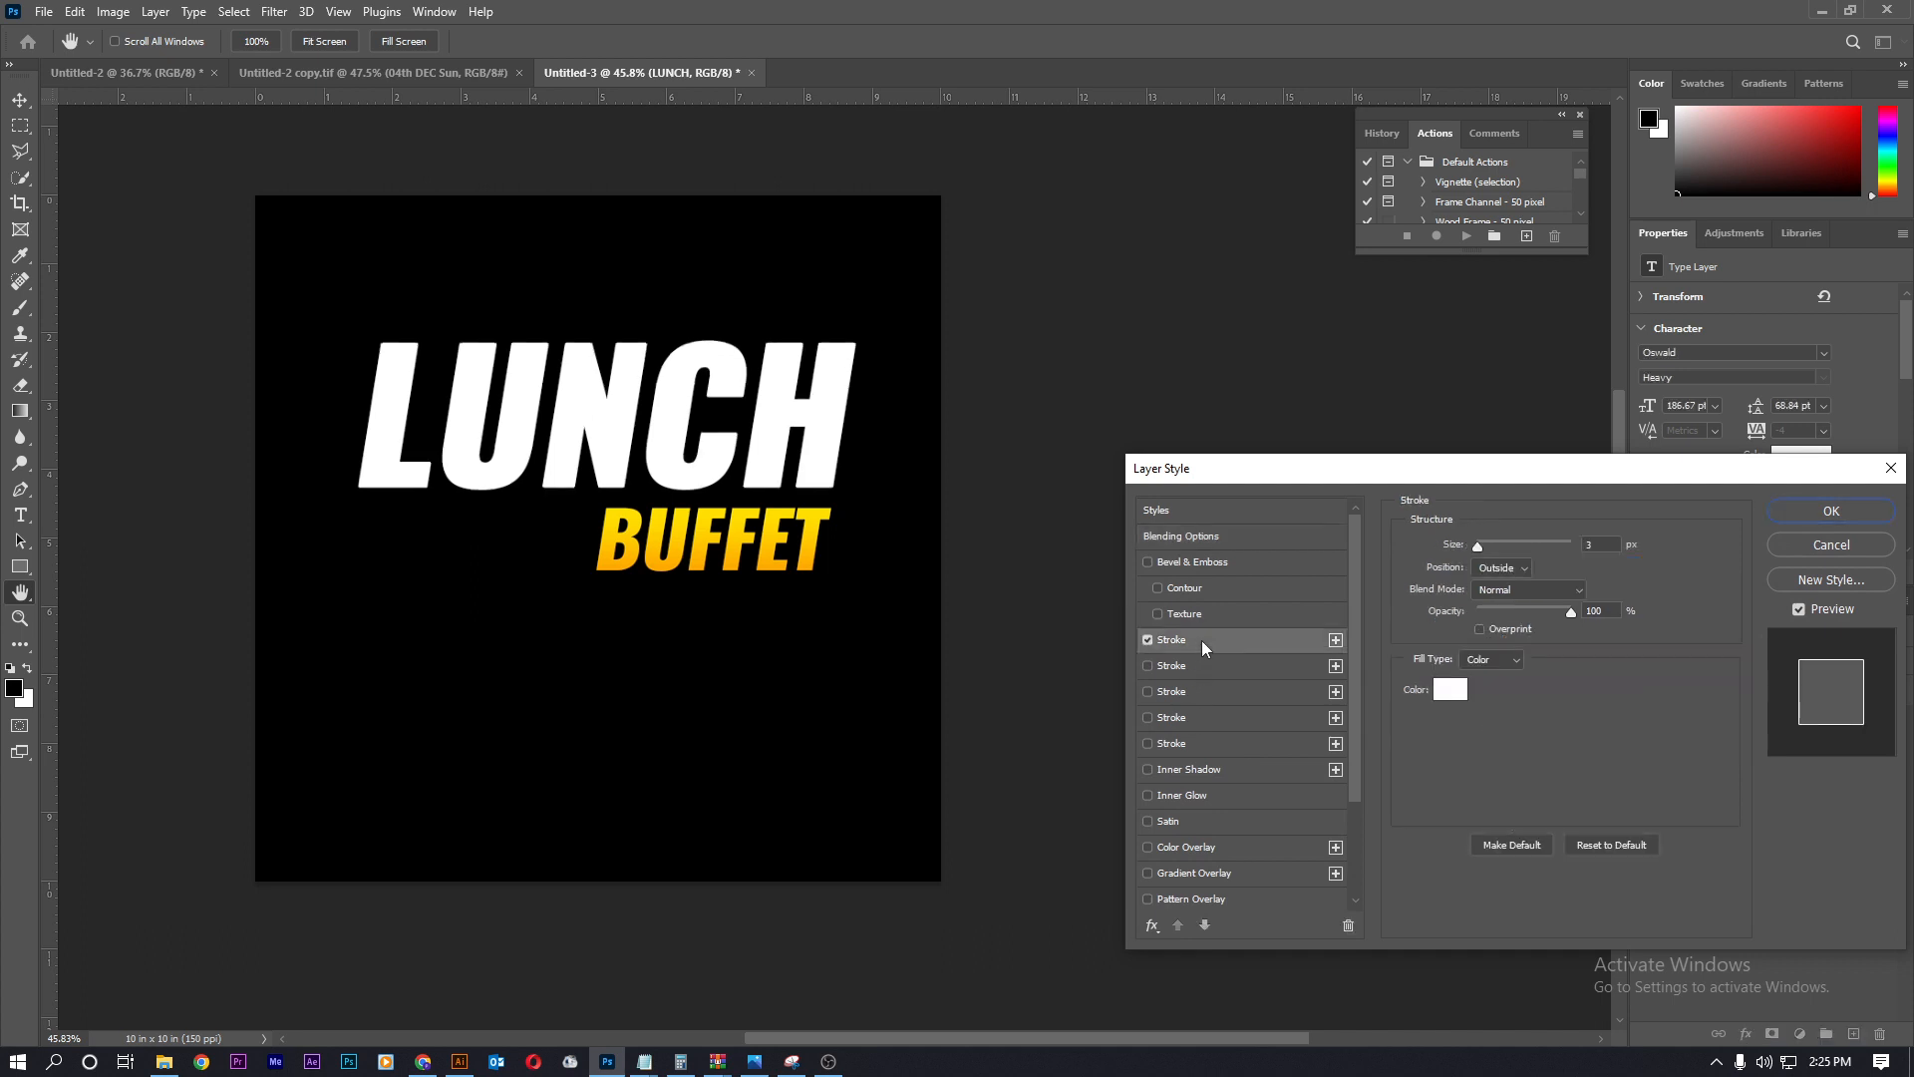
pyautogui.click(1492, 663)
pyautogui.click(1493, 686)
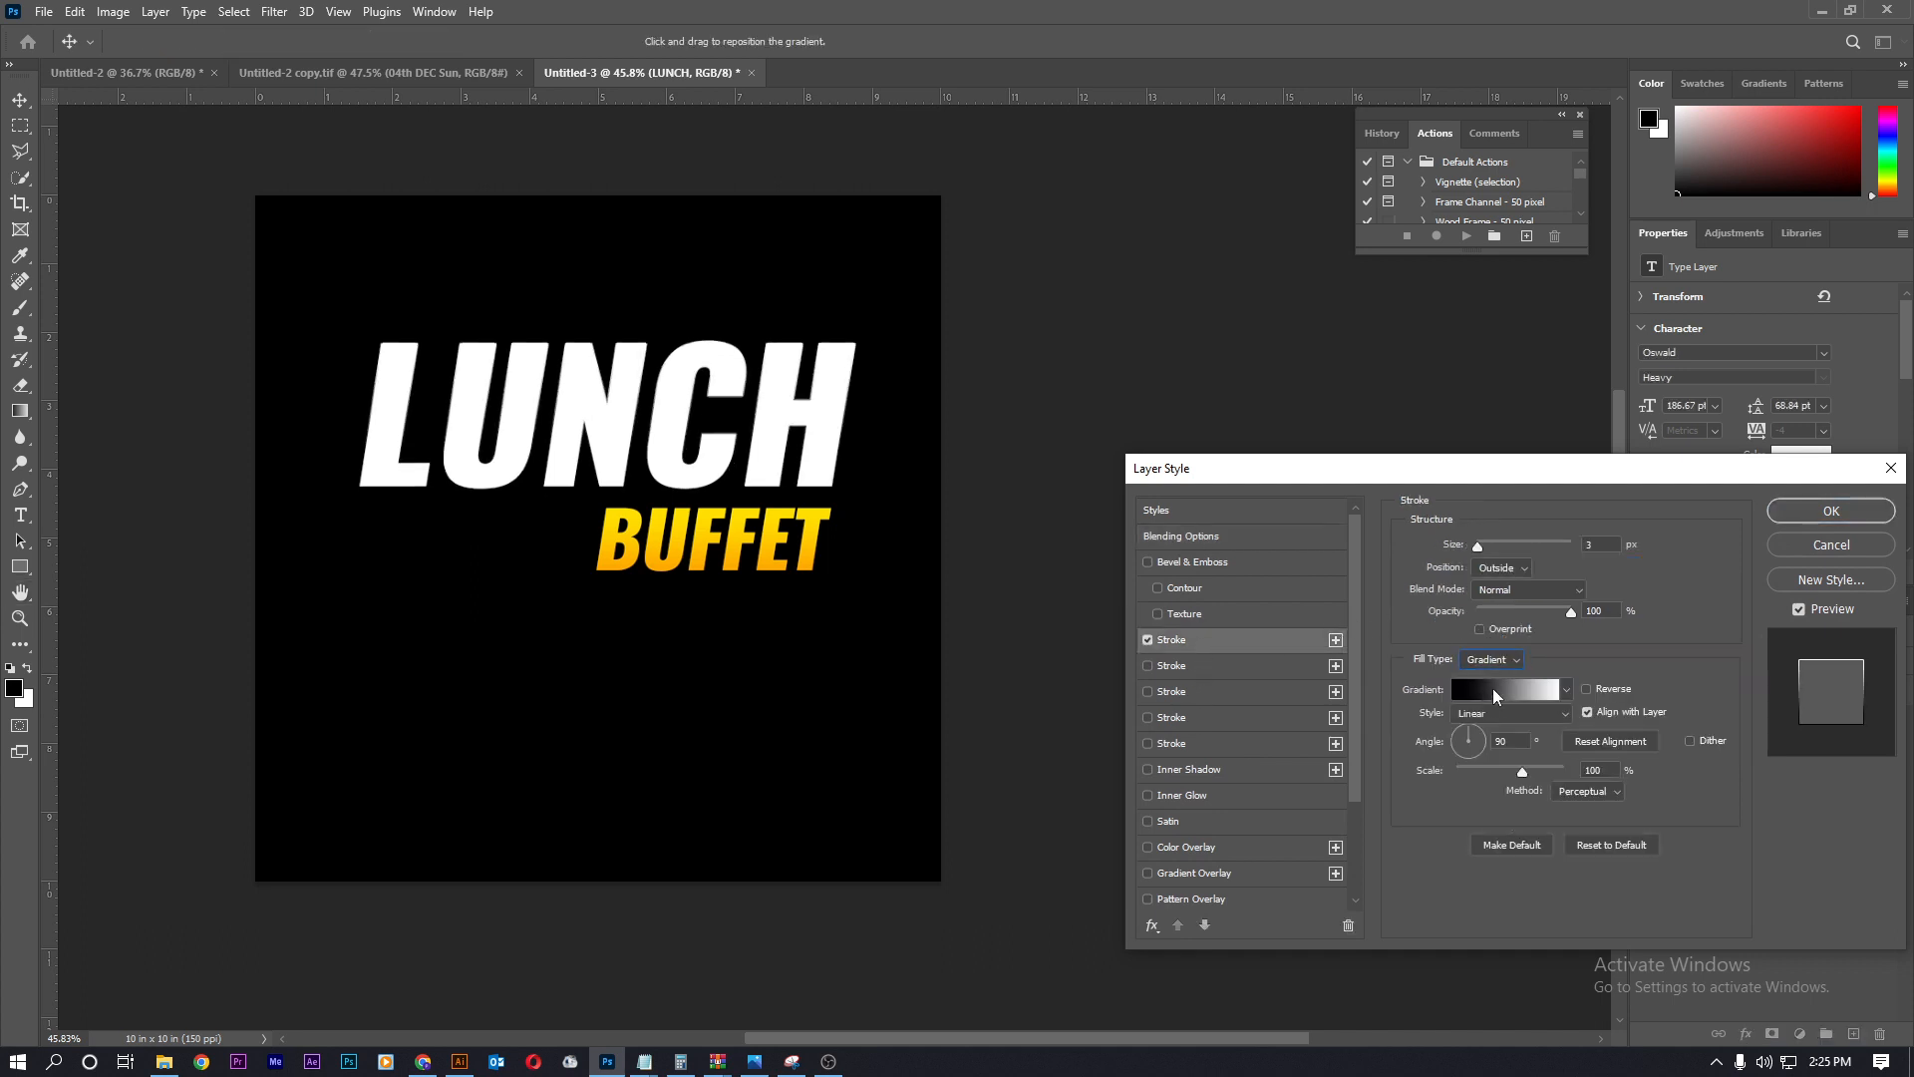
# - Set the stroke gradient's starting colour stop to the yellow #ffde00 sampled from the BUFFET text
pyautogui.click(1470, 690)
pyautogui.click(1158, 735)
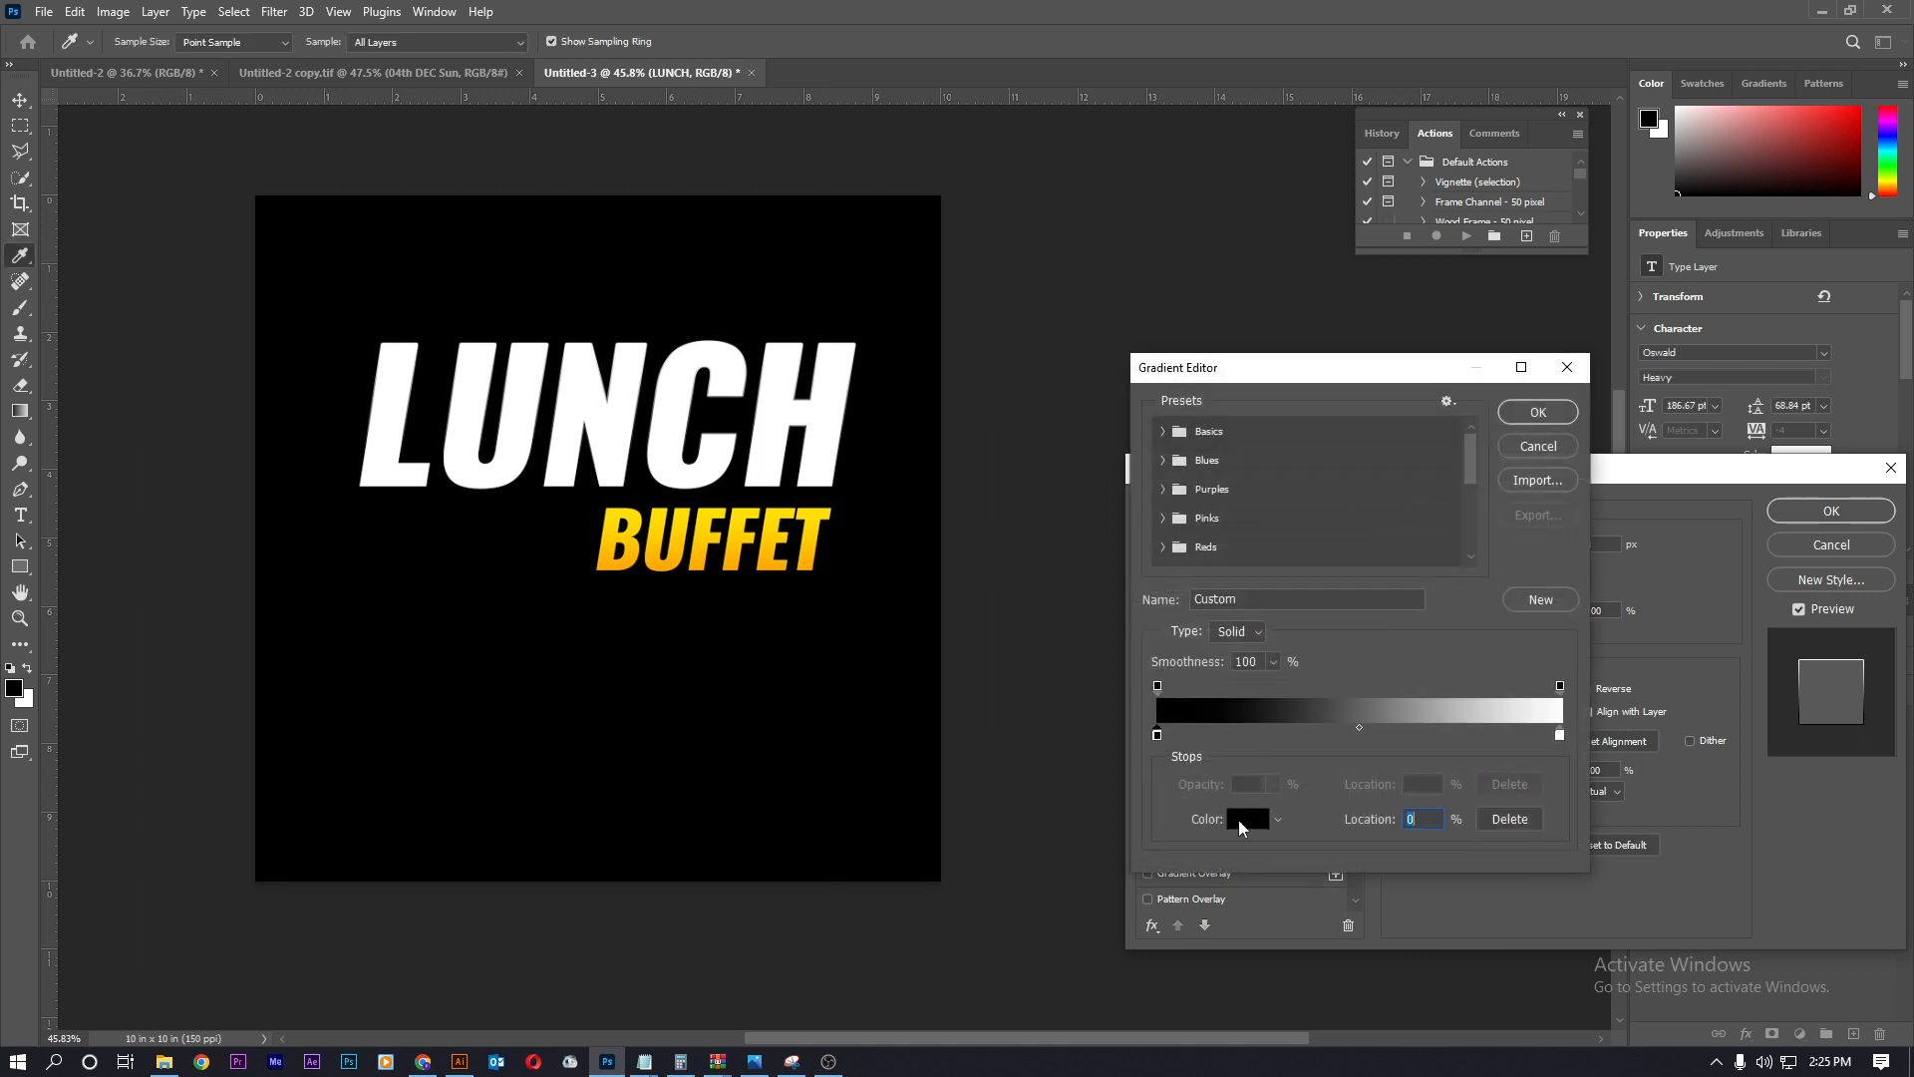
pyautogui.click(1241, 820)
pyautogui.click(613, 511)
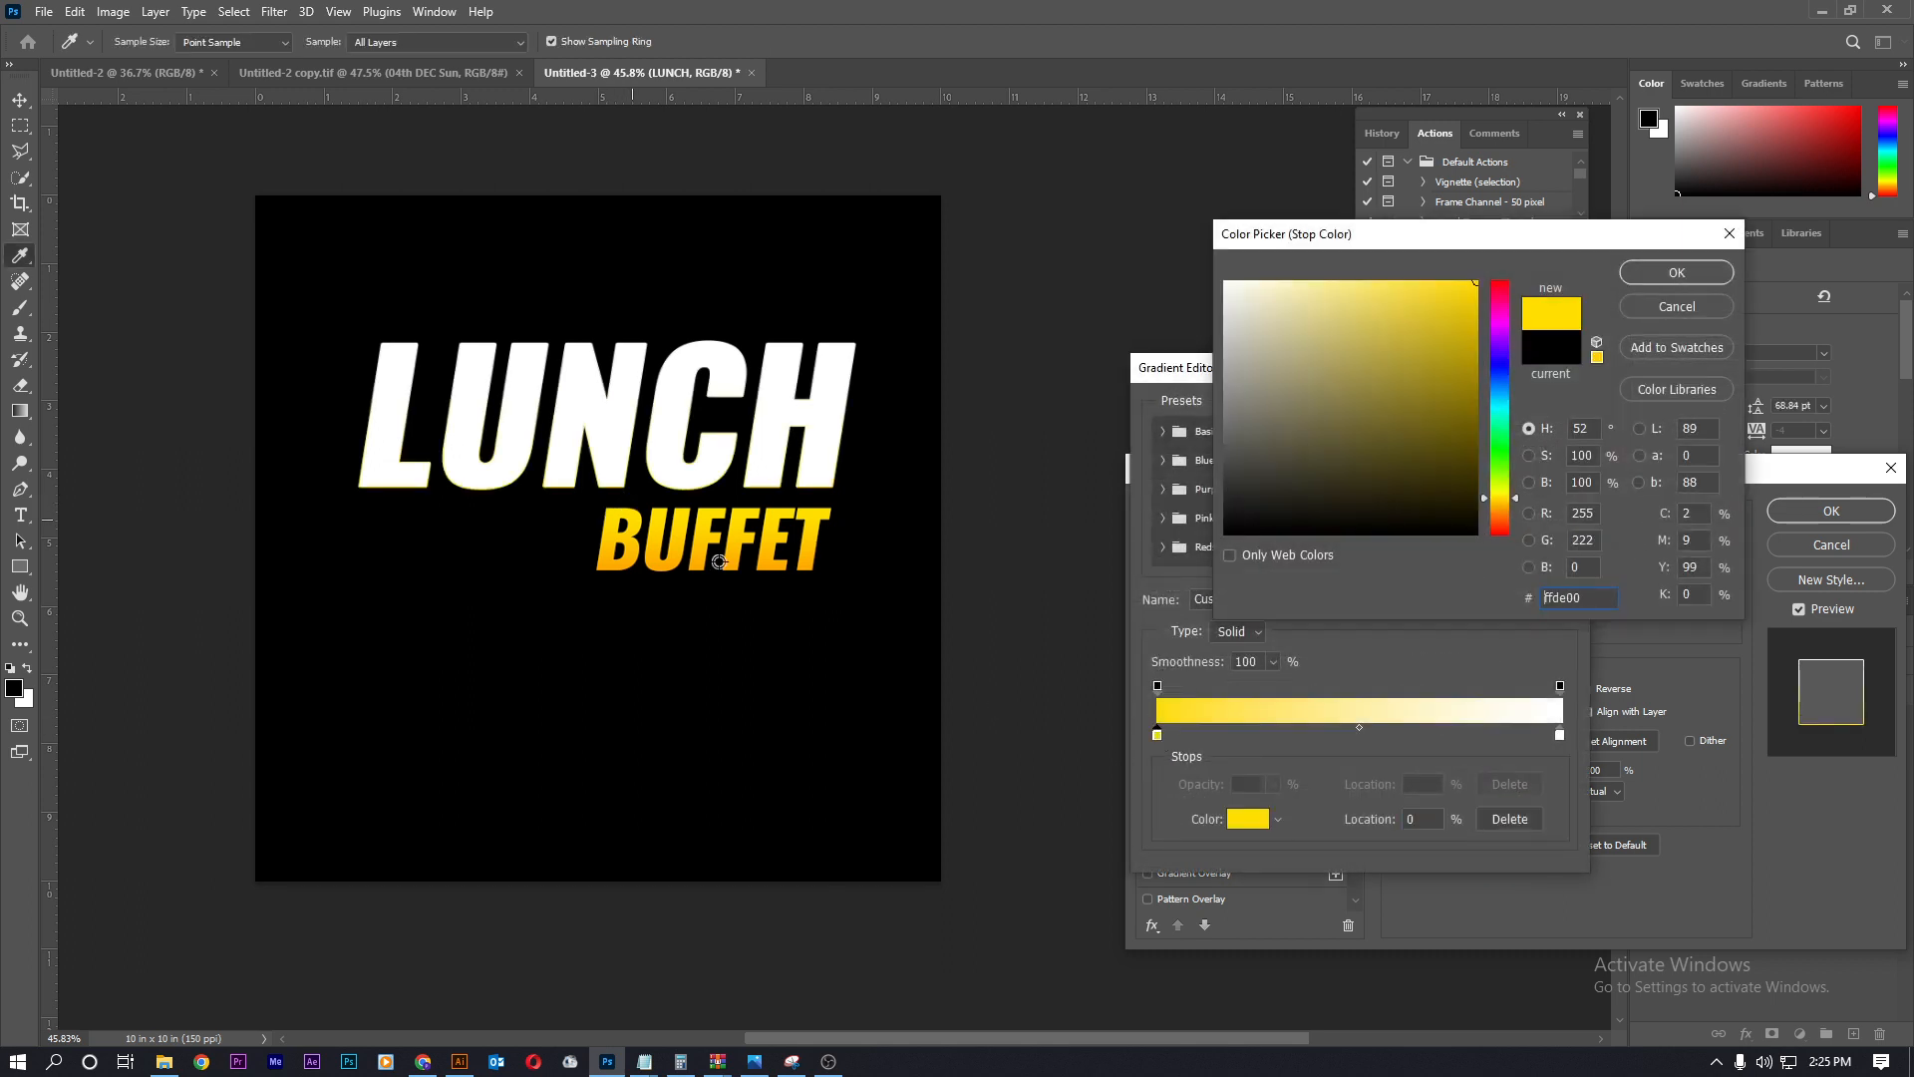
pyautogui.click(1695, 272)
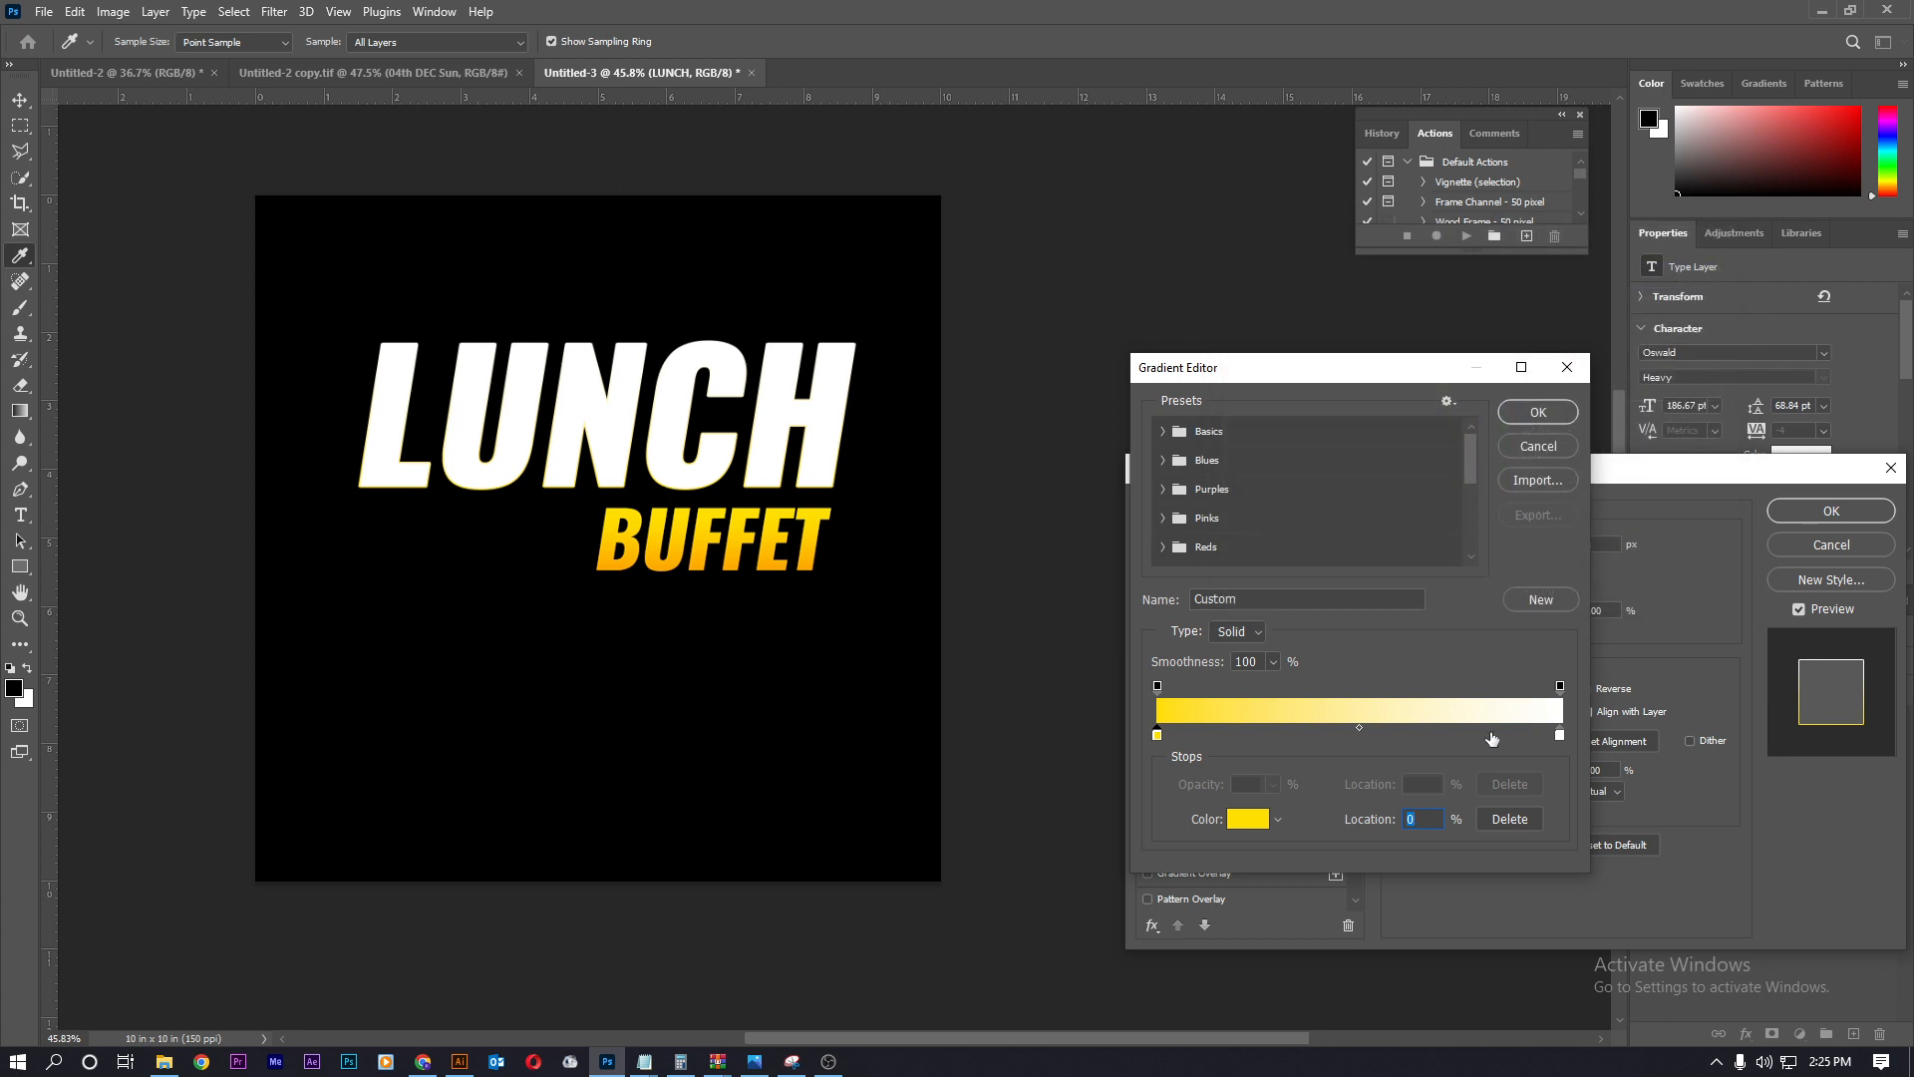
pyautogui.click(1560, 736)
pyautogui.click(1246, 820)
pyautogui.click(812, 565)
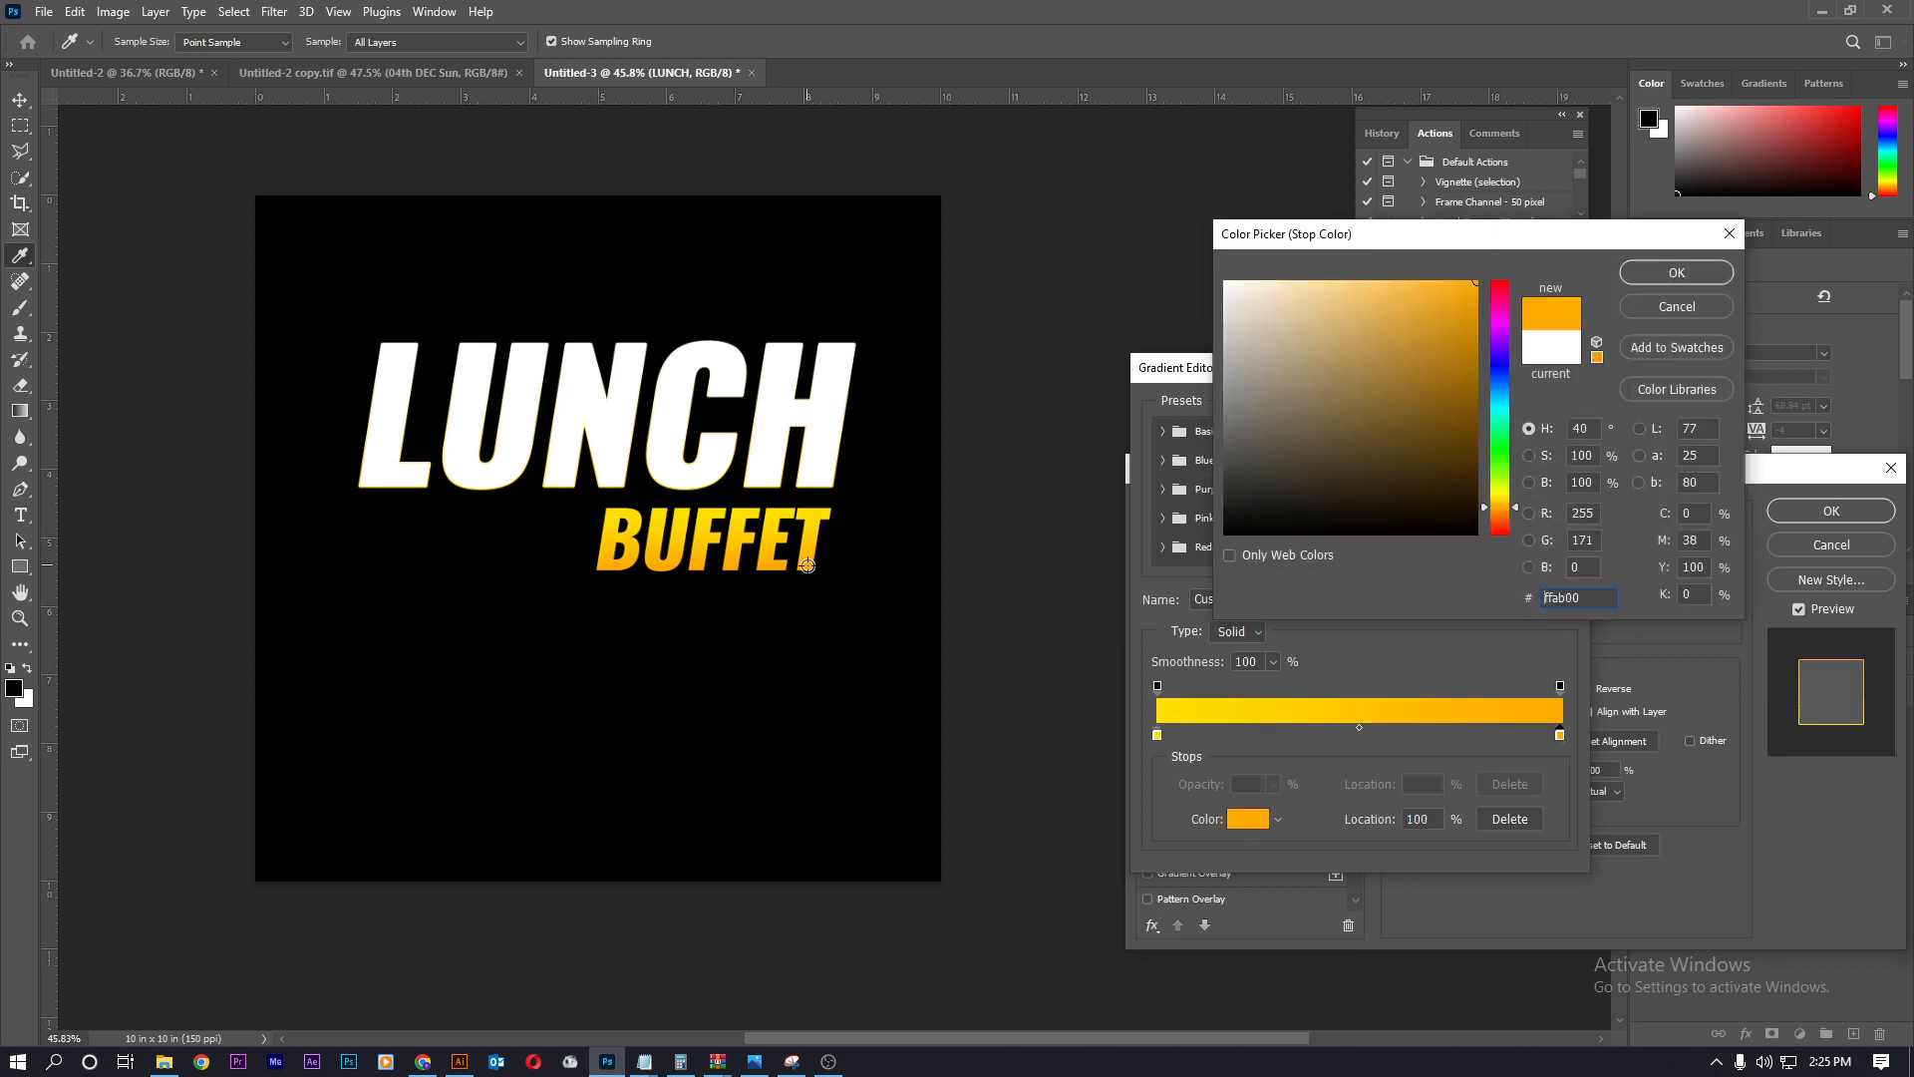
pyautogui.click(1647, 305)
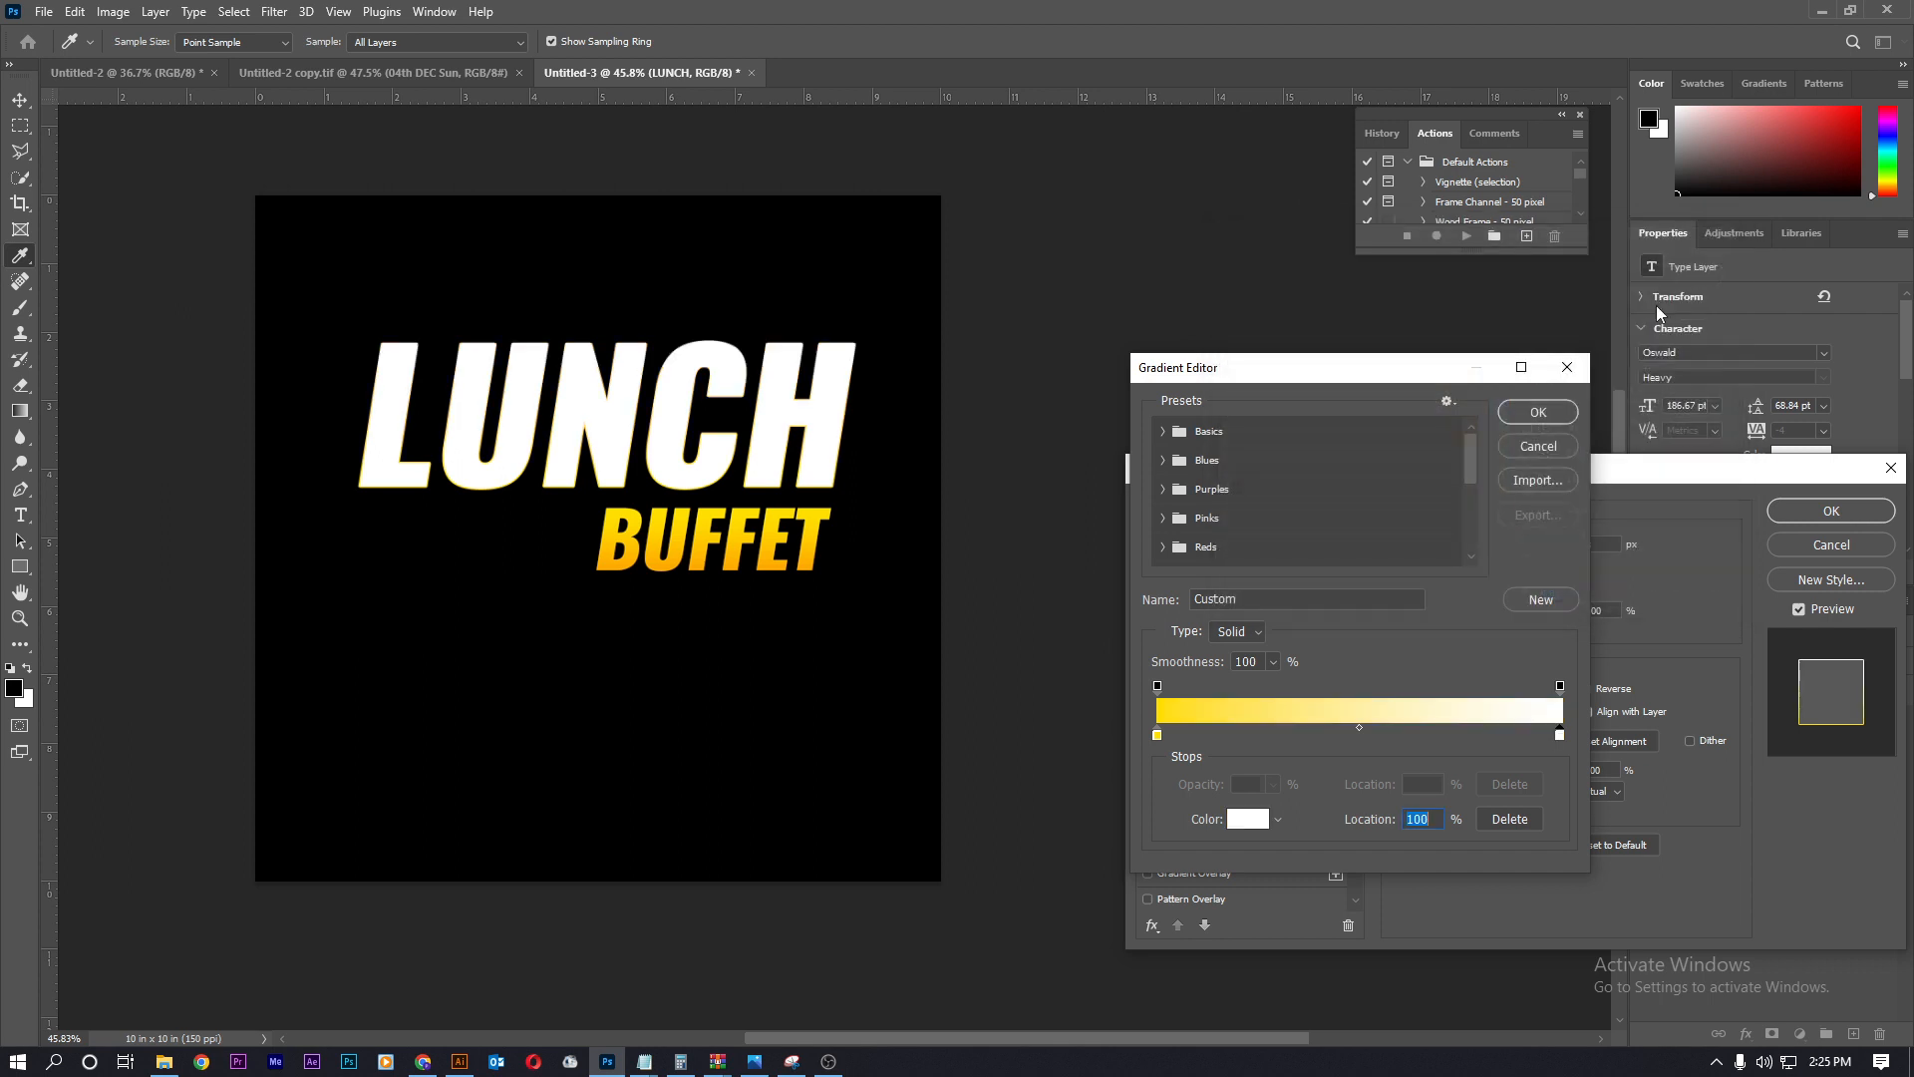
# - Apply the yellow-to-white gradient stroke to the LUNCH layer
pyautogui.click(1538, 409)
pyautogui.click(1823, 512)
pyautogui.scroll(2, 835, 643)
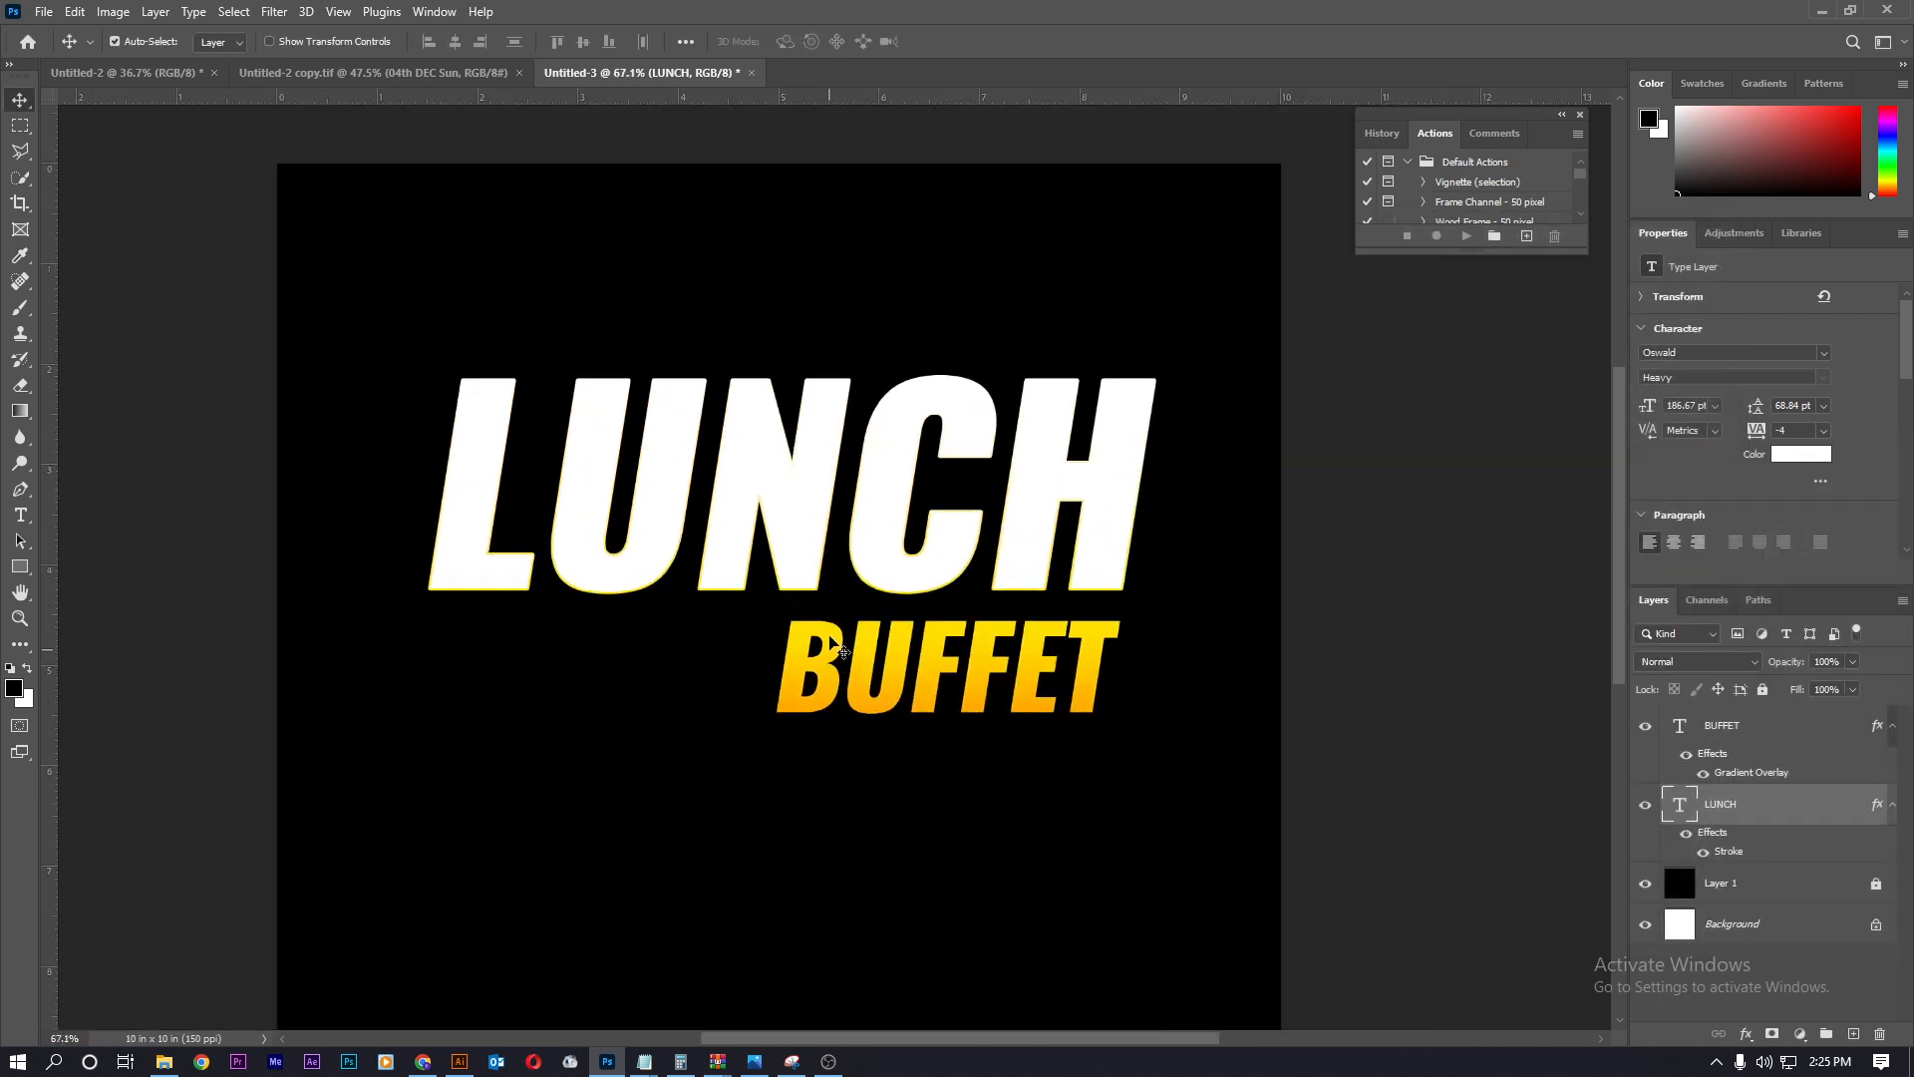
# - Add another placeholder text layer below BUFFET and scale it up to about 52 pt
pyautogui.scroll(-2, 782, 504)
pyautogui.press('t')
pyautogui.click(664, 715)
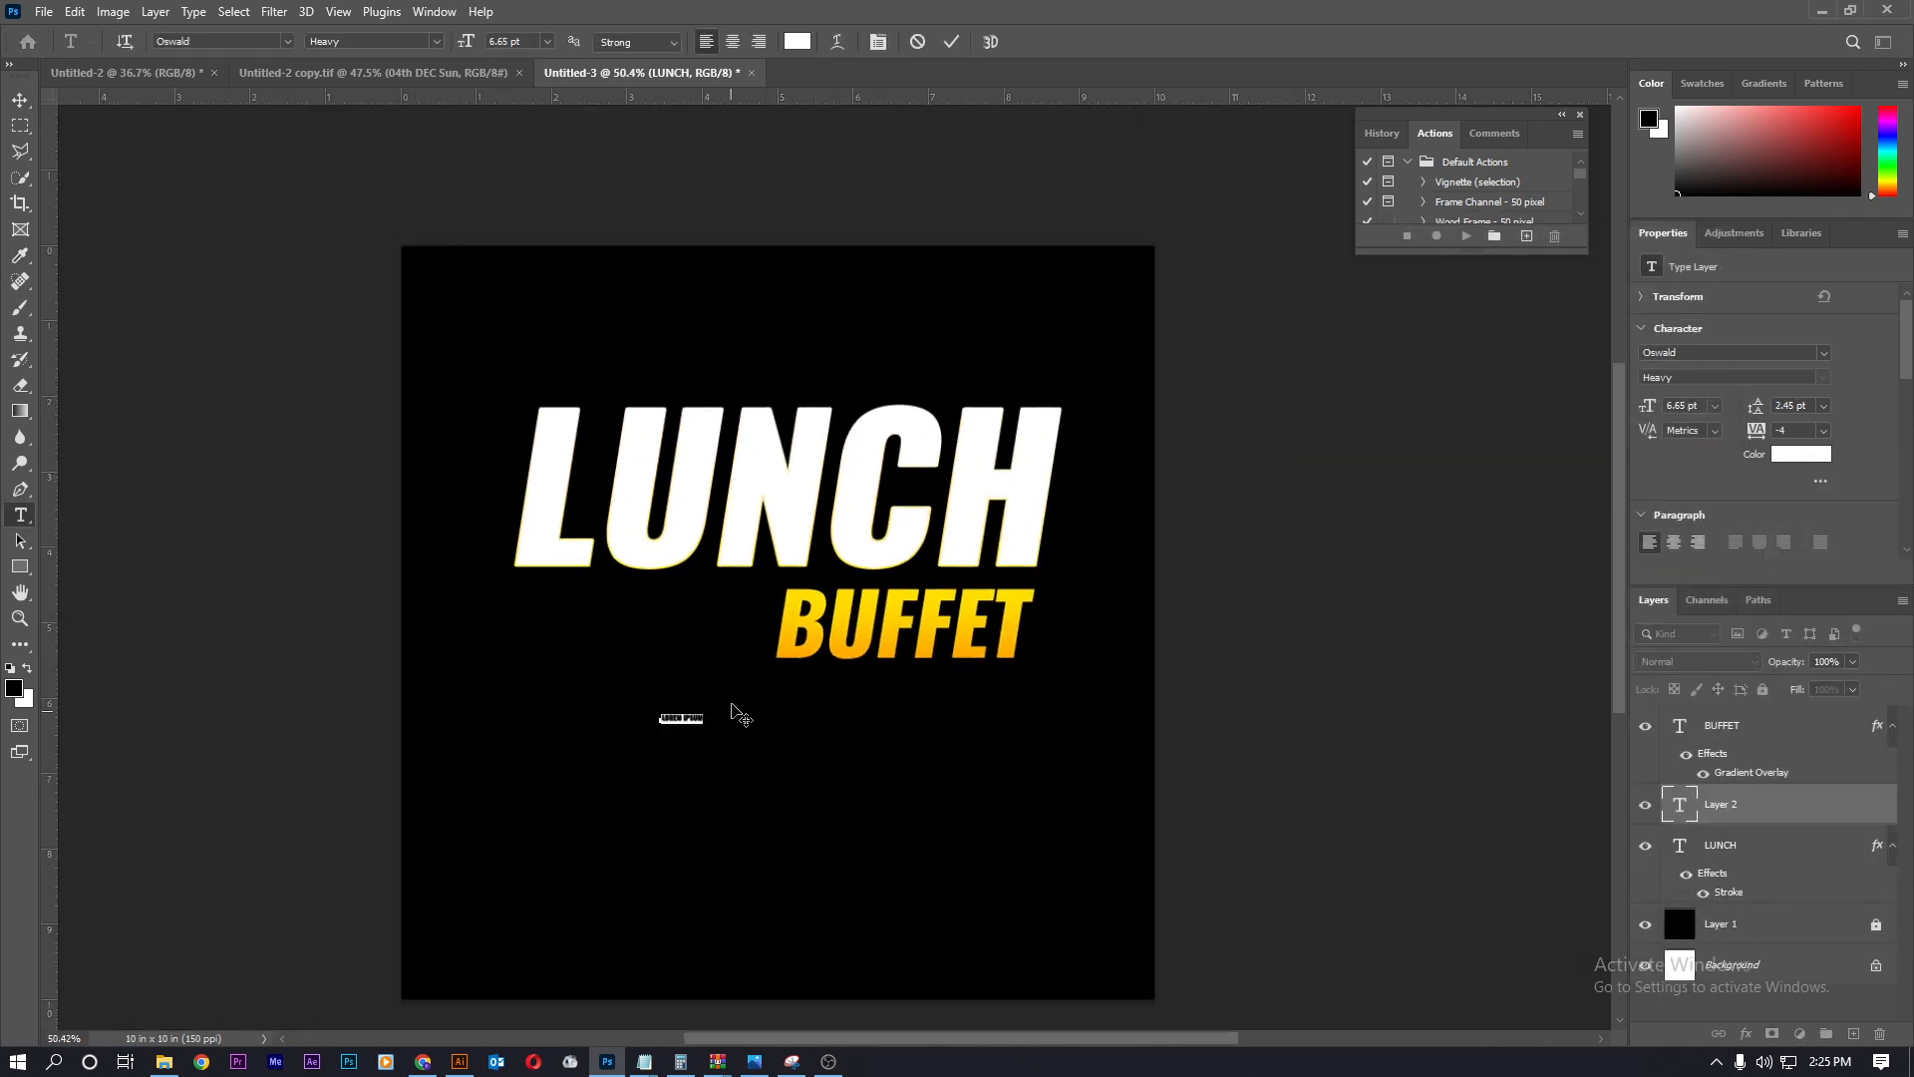
pyautogui.hotkey('ctrl', 't')
pyautogui.moveTo(704, 709); pyautogui.dragTo(981, 652)
pyautogui.moveTo(896, 680); pyautogui.dragTo(348, 707)
pyautogui.press('Return')
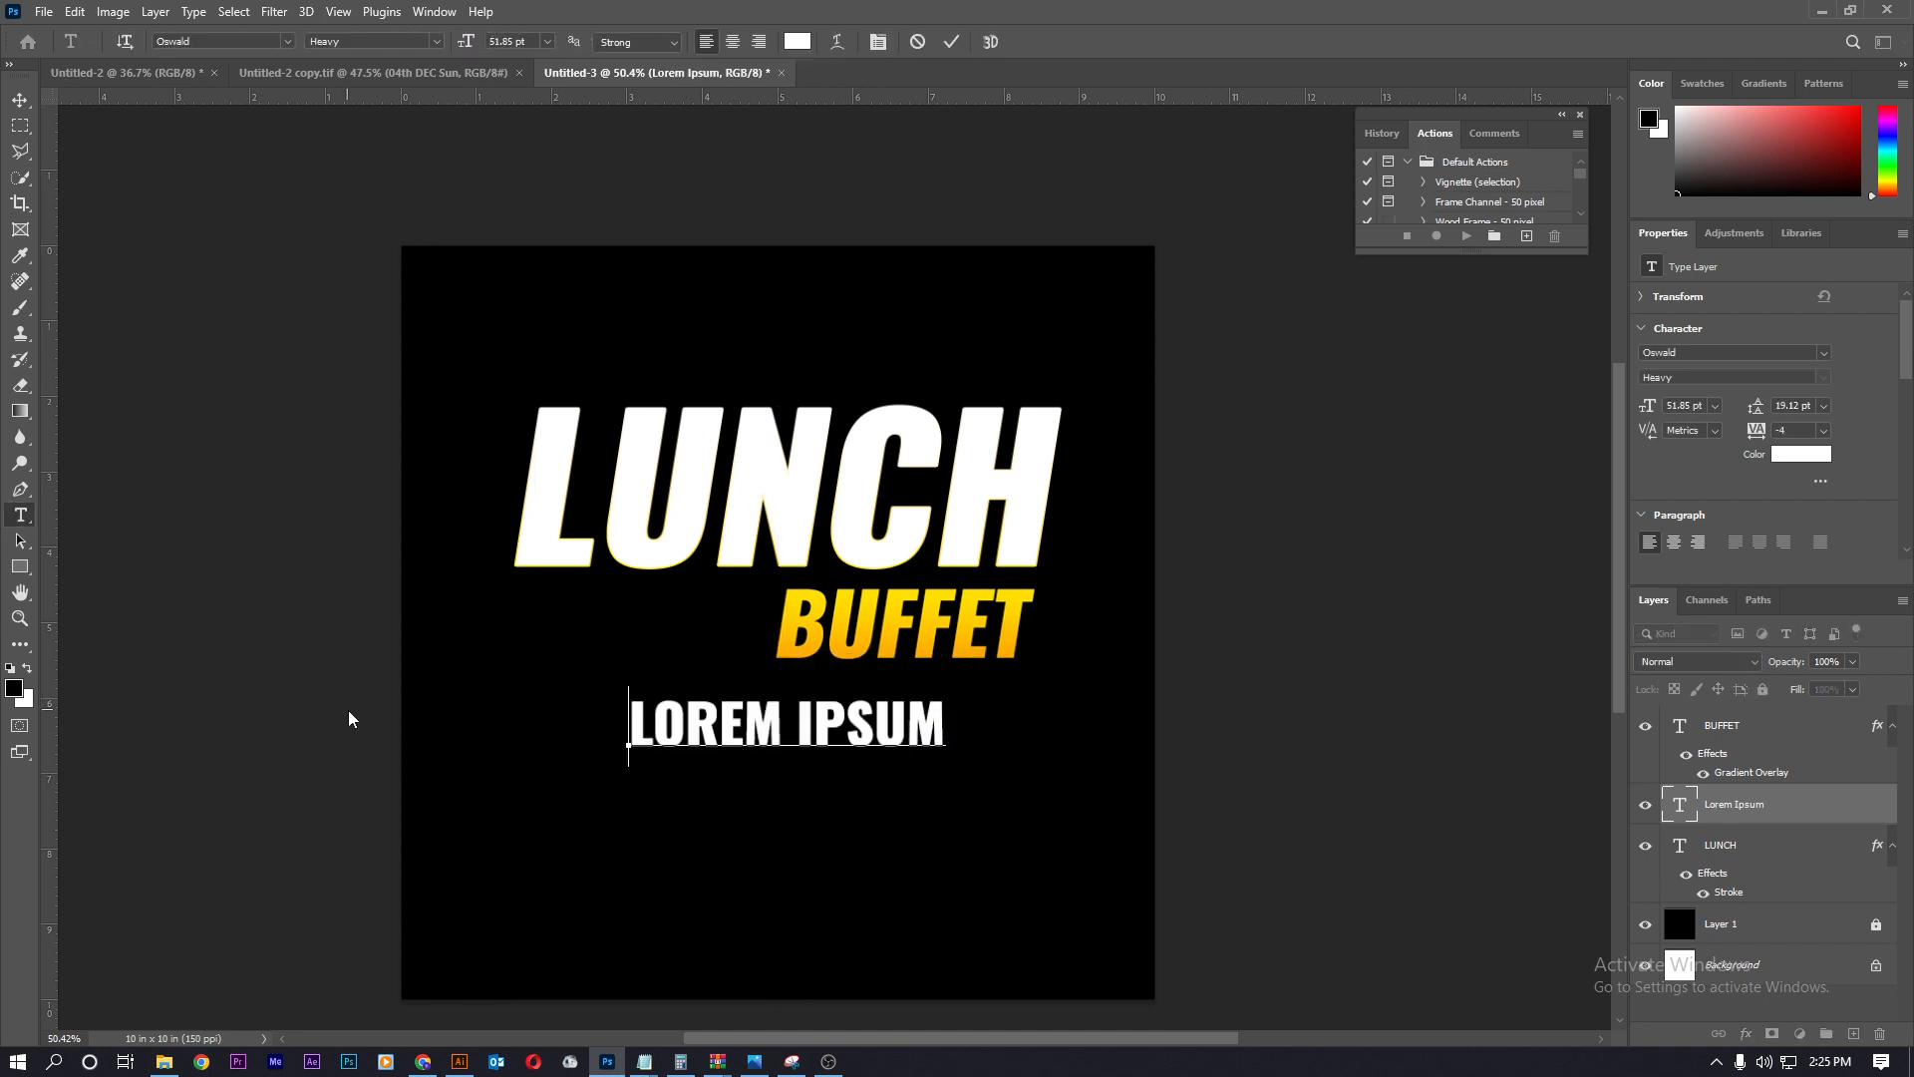
# - Replace the new placeholder text with 04TH DEC SUN
pyautogui.press('BackSpace')
pyautogui.press('Delete')
pyautogui.write('O4TH DEC')
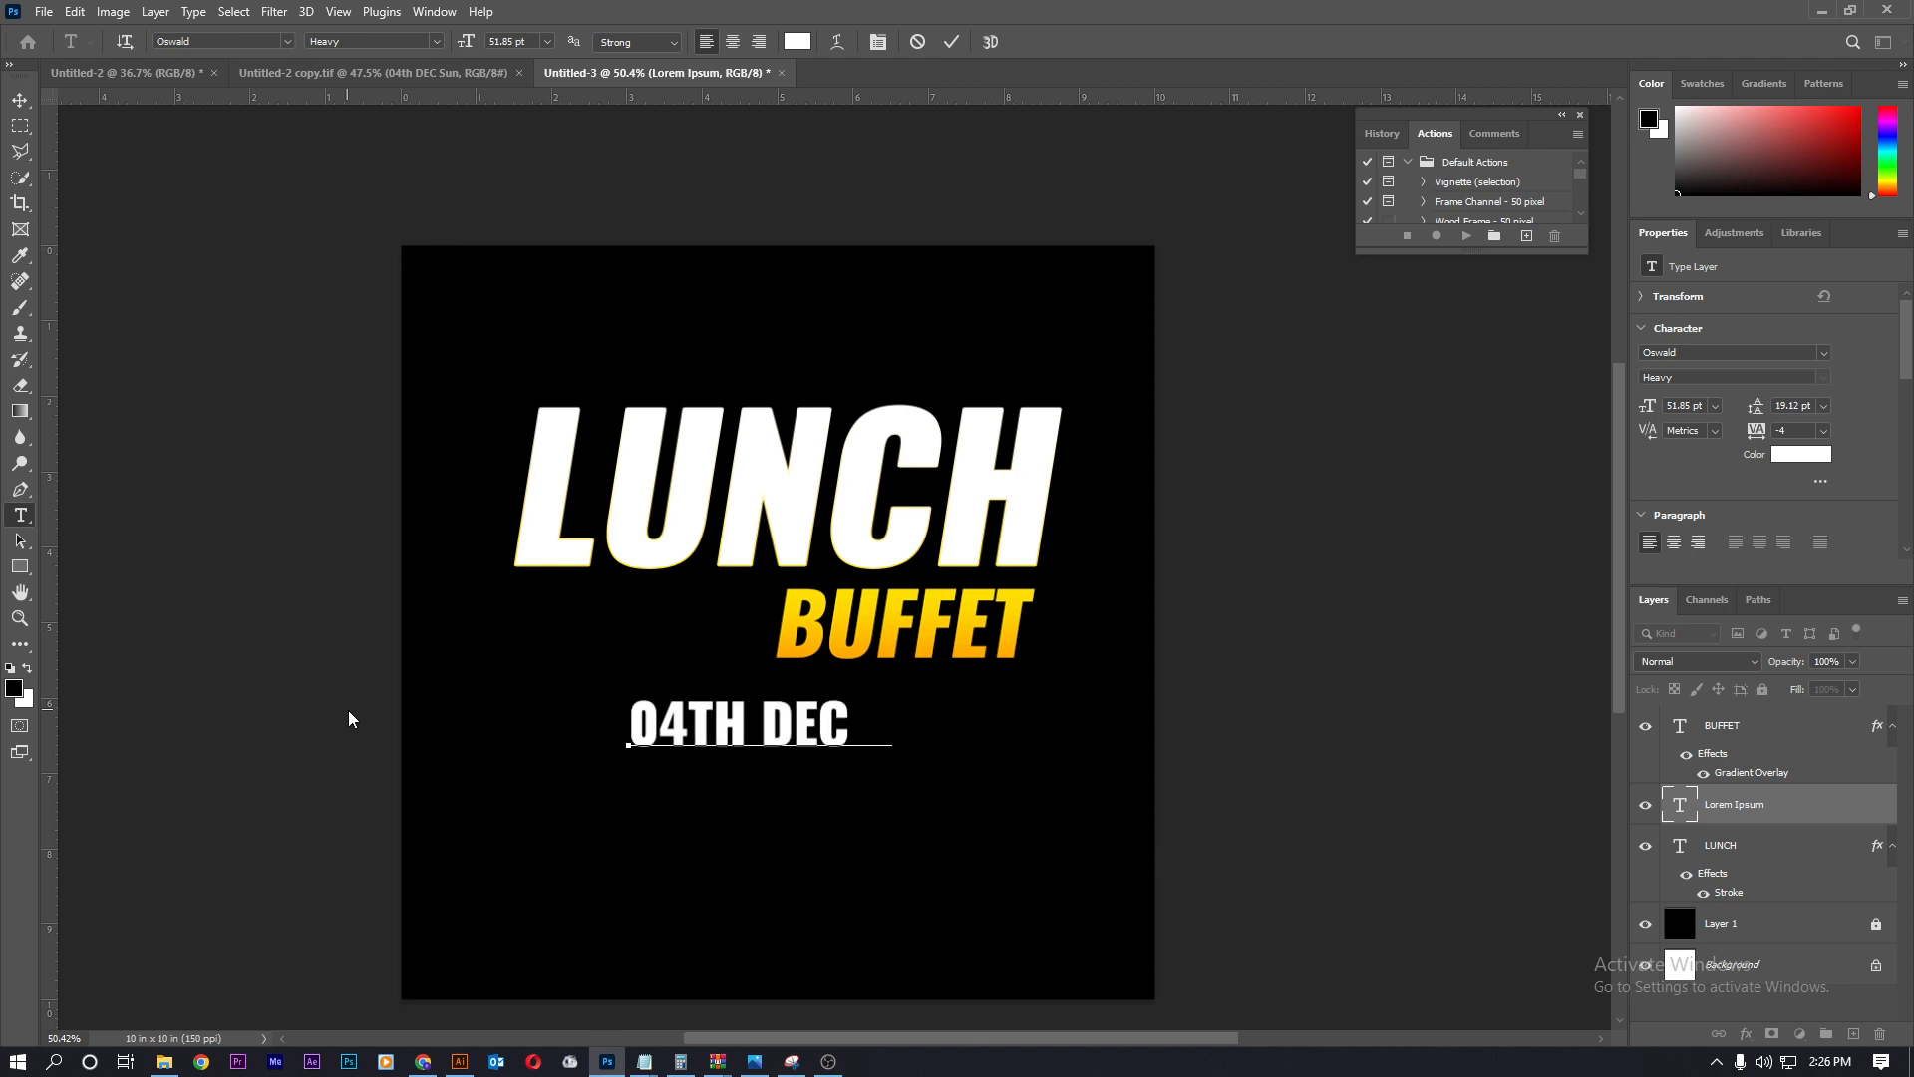
pyautogui.write(' SUN')
pyautogui.hotkey('ctrl', 'Return')
# - Move the 04TH DEC SUN text just above LUNCH, roughly centred over the word
pyautogui.press('v')
pyautogui.moveTo(814, 700); pyautogui.dragTo(824, 373)
pyautogui.scroll(-4, 765, 431)
pyautogui.scroll(7, 817, 333)
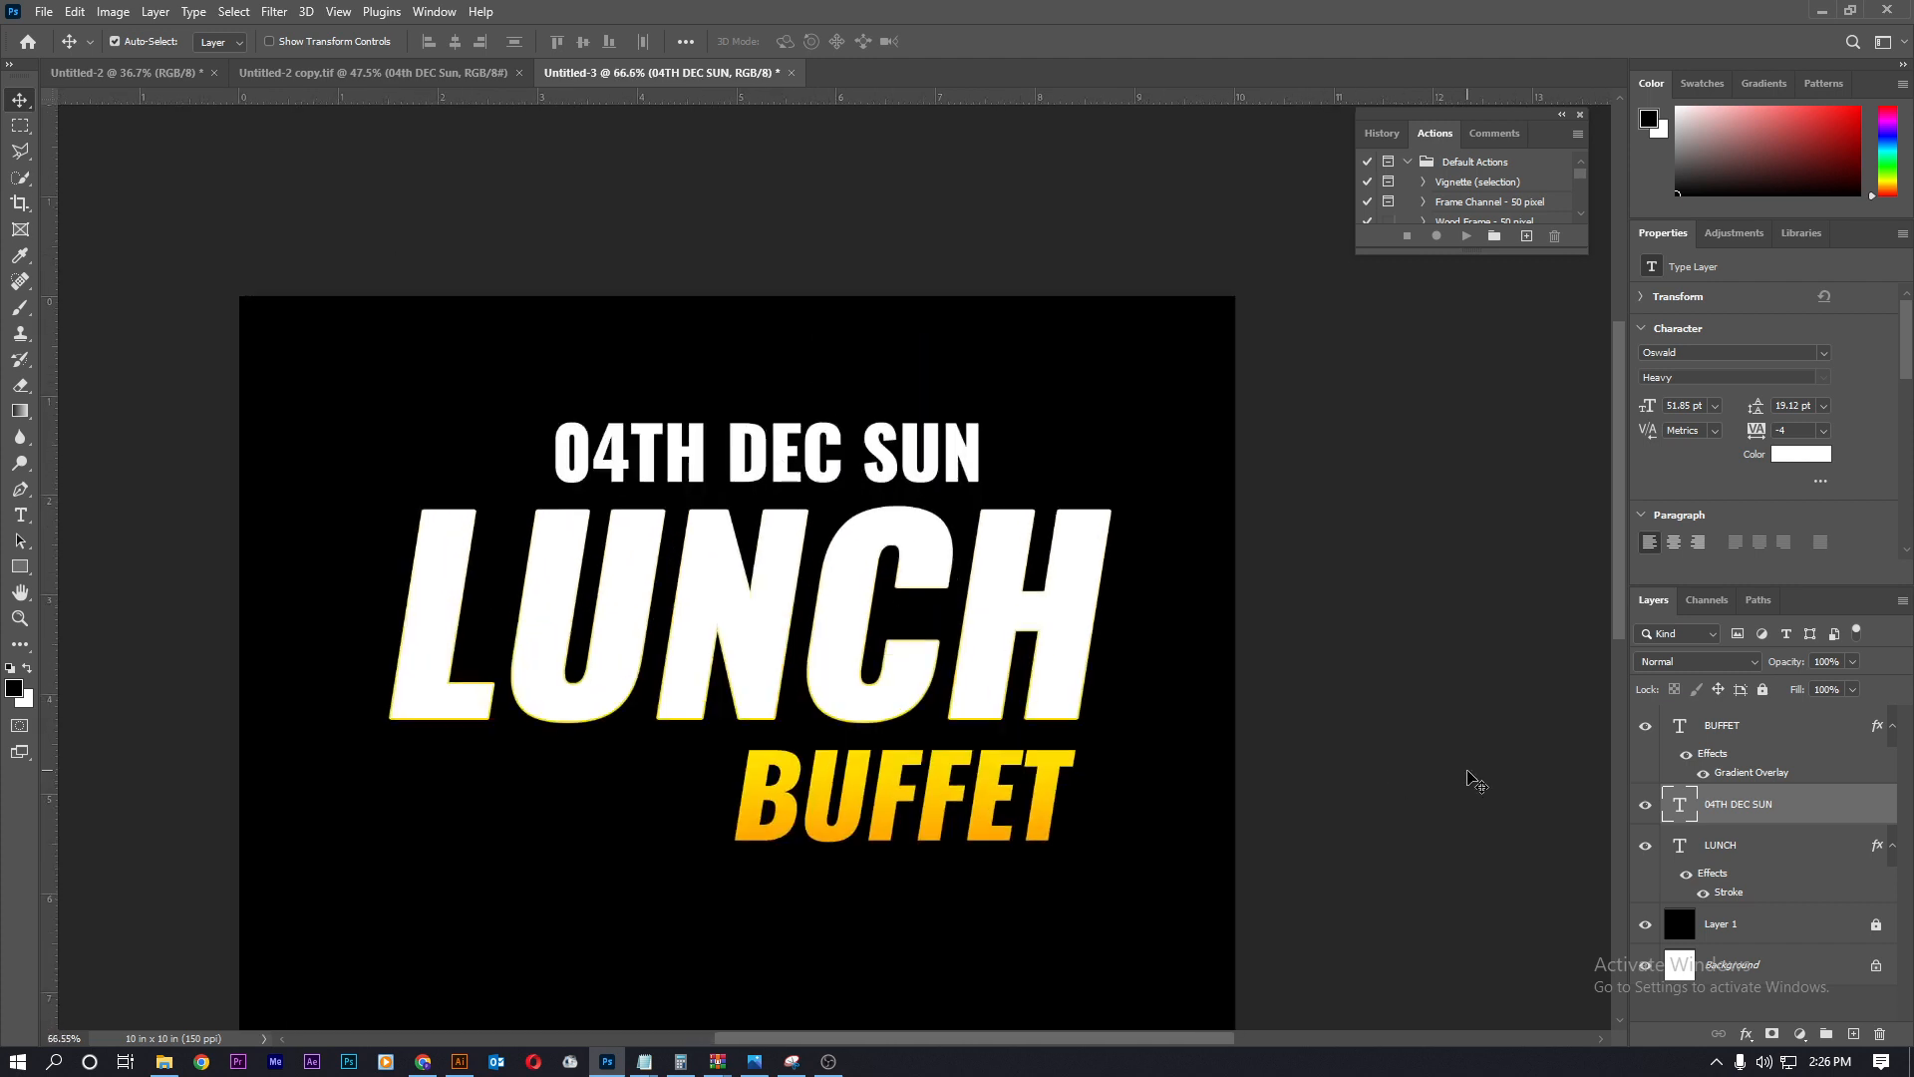
# - Apply the yellow-to-orange Gradient Overlay to the 04TH DEC SUN layer
pyautogui.doubleClick(1849, 809)
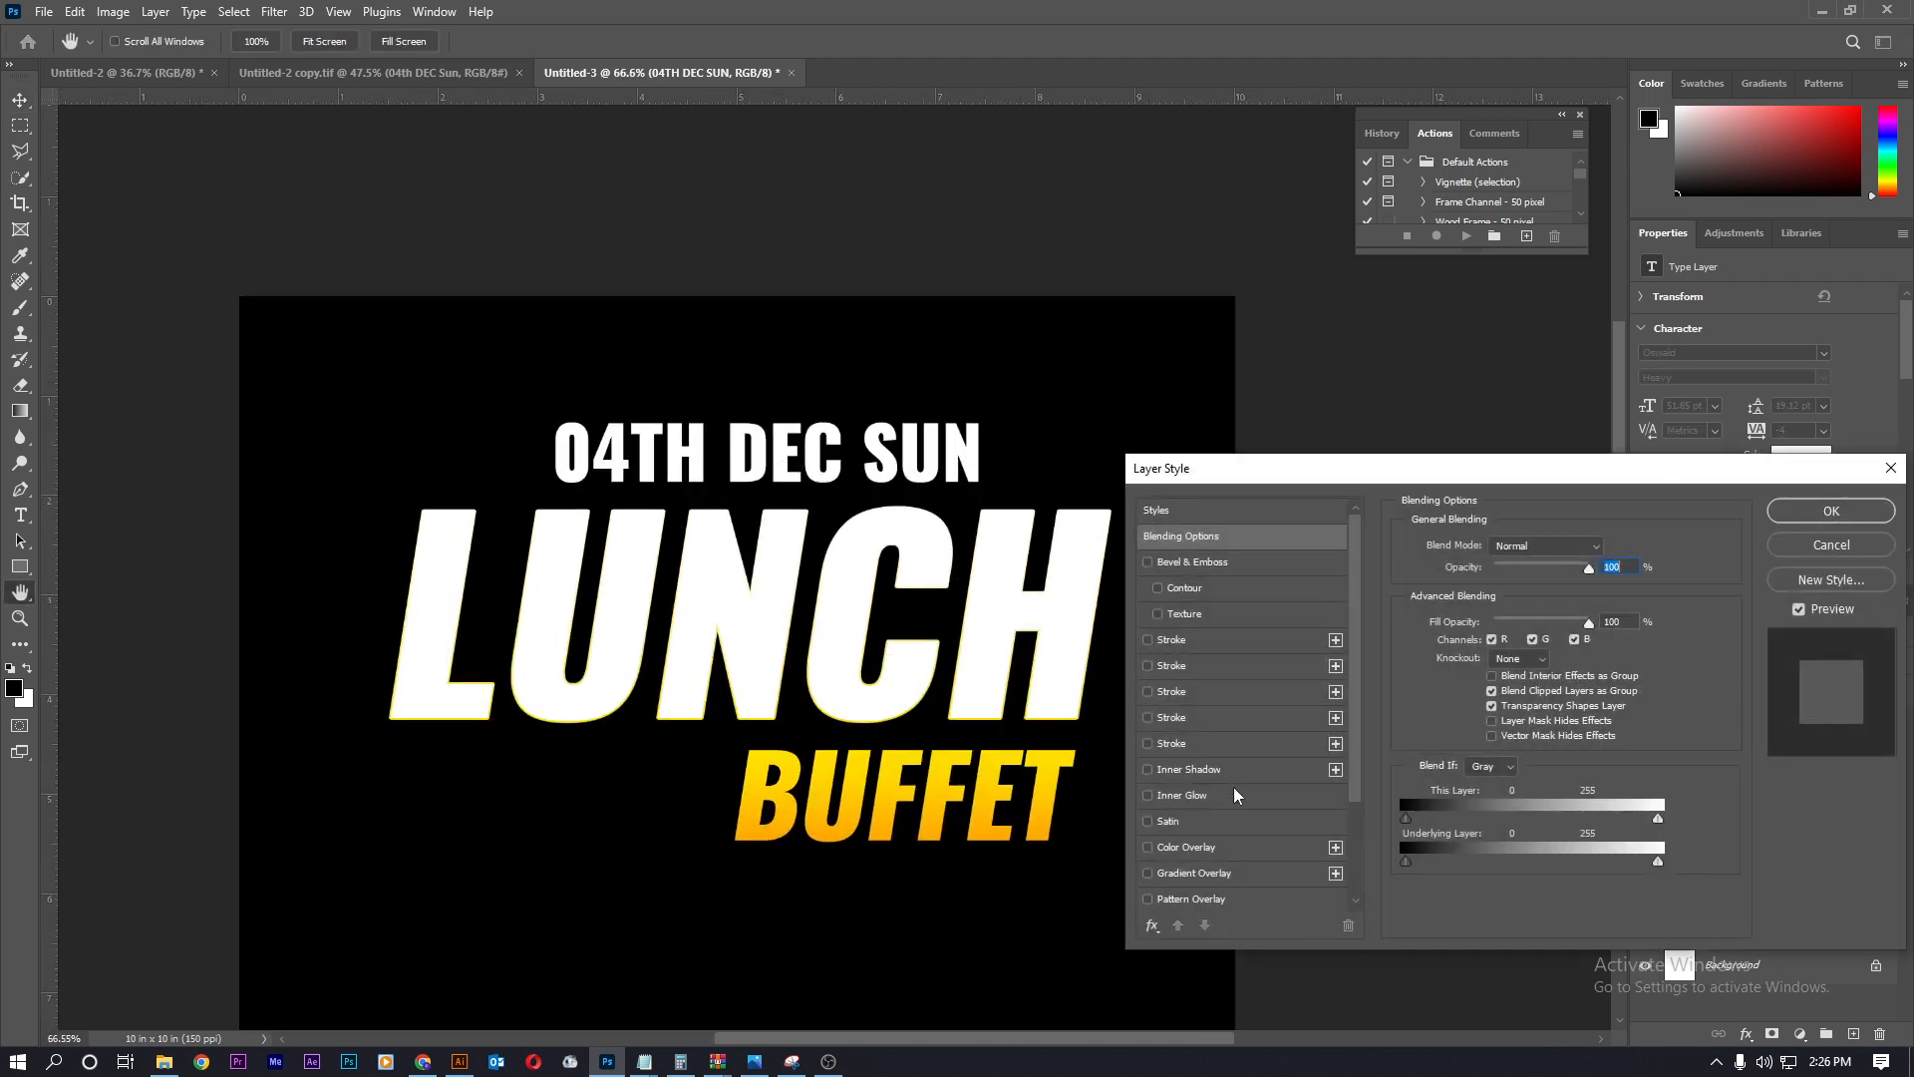
pyautogui.click(1242, 873)
pyautogui.click(1831, 511)
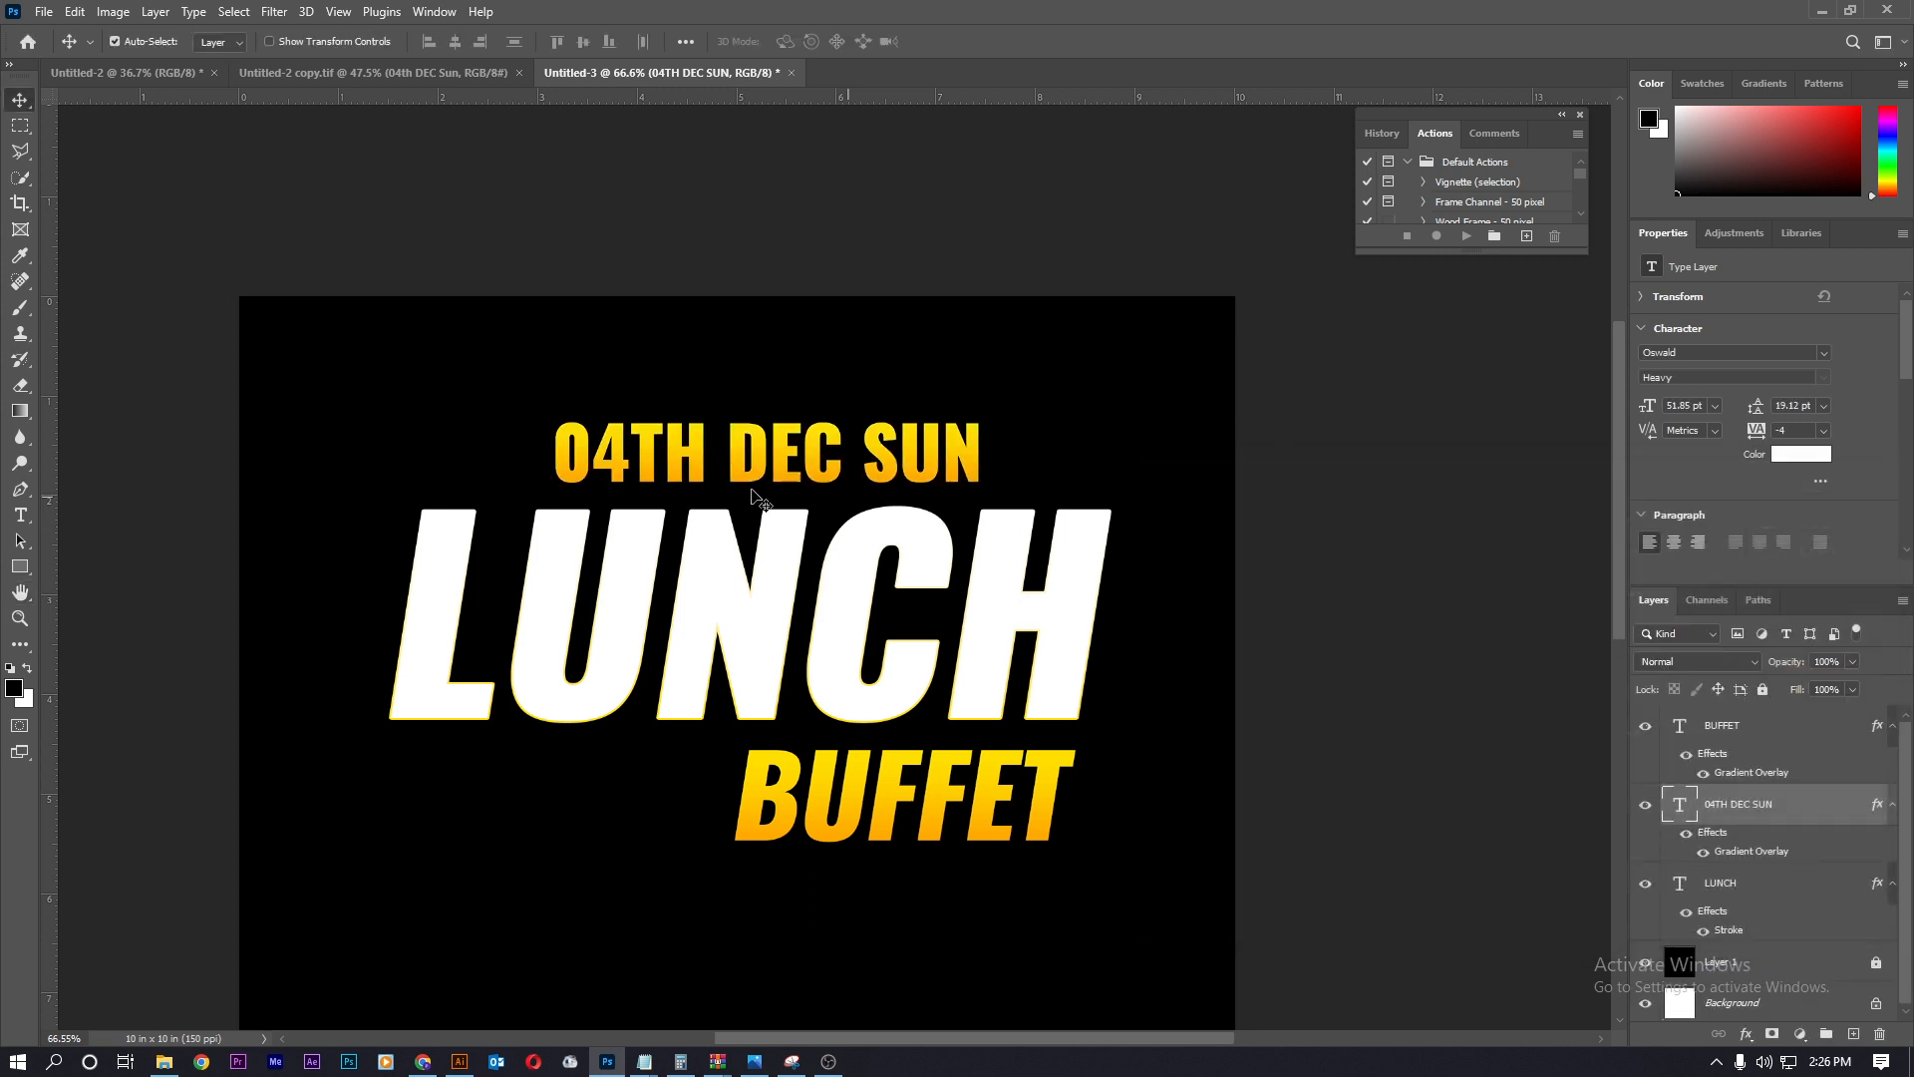
pyautogui.scroll(3, 716, 462)
pyautogui.scroll(-6, 763, 444)
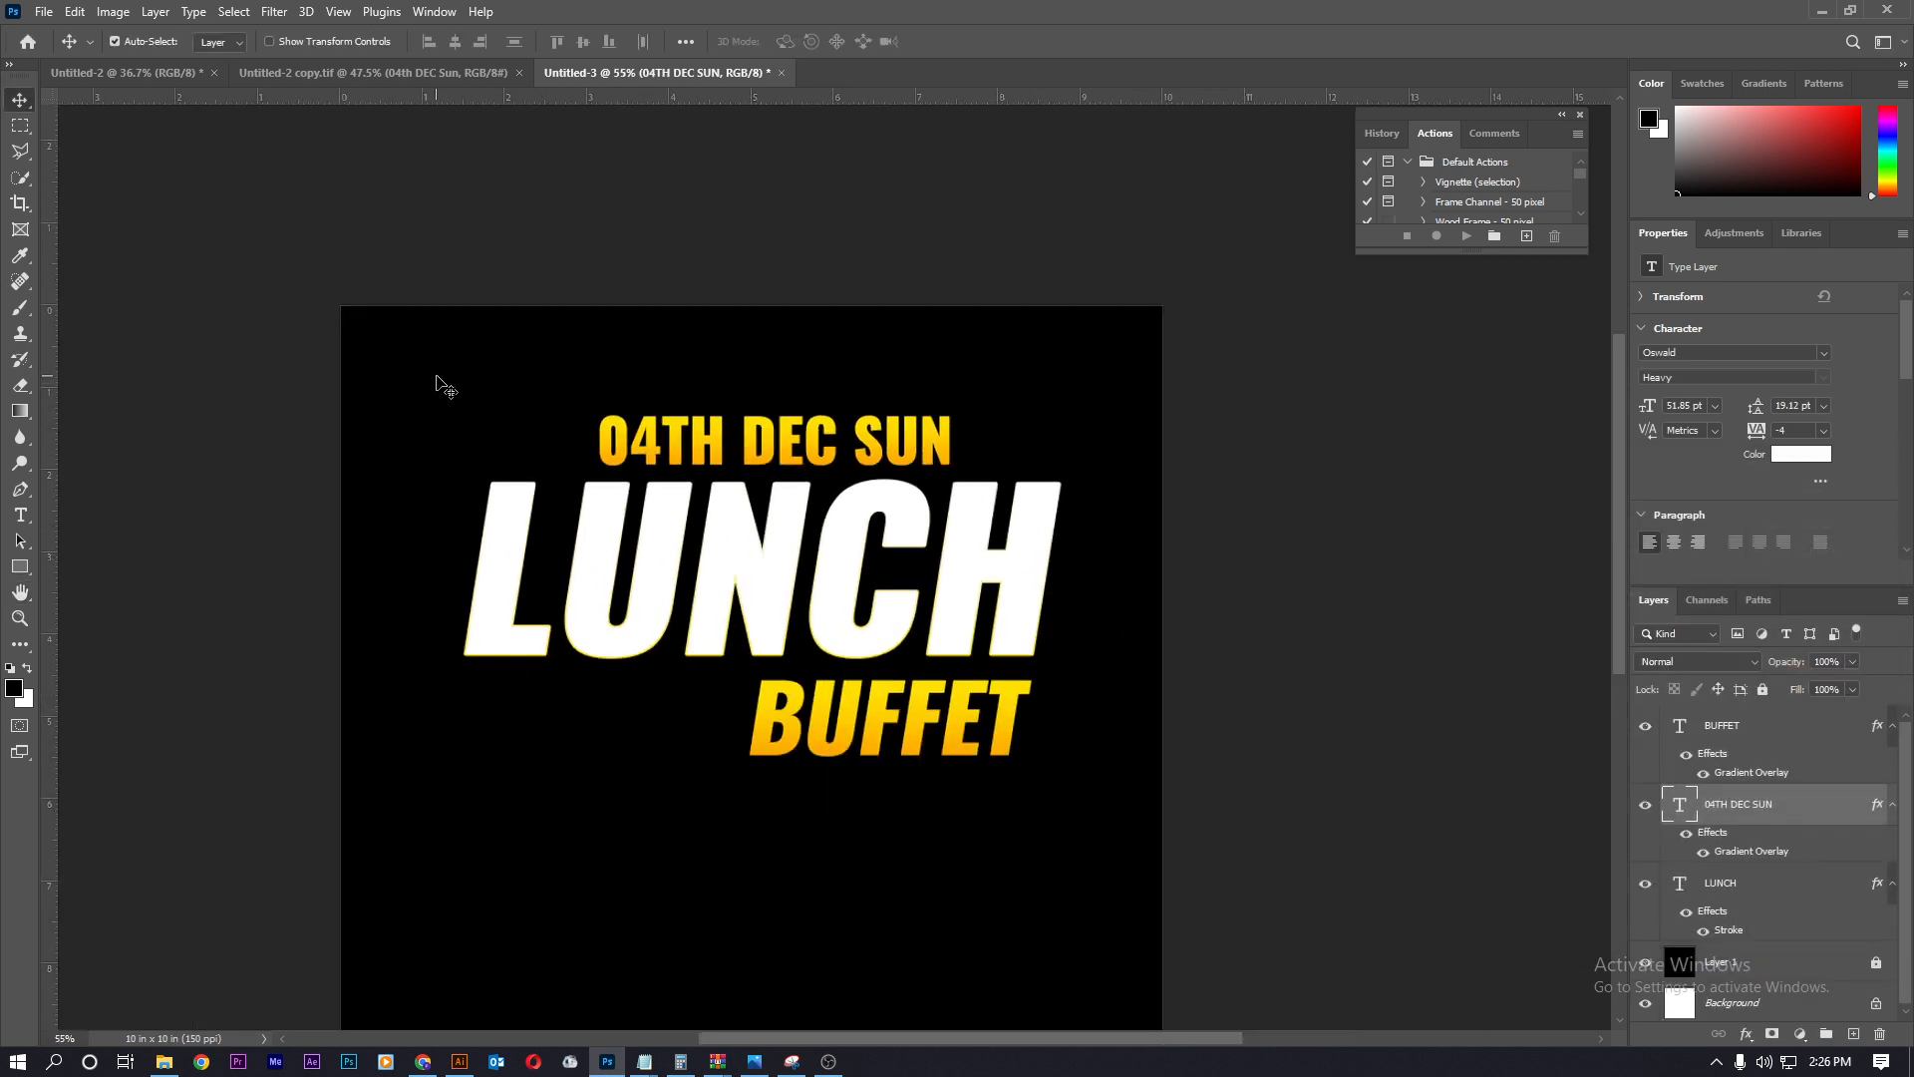
# - Select the 04TH DEC SUN, LUNCH and BUFFET texts together and shift them slightly down the canvas
pyautogui.moveTo(437, 377); pyautogui.dragTo(957, 754)
pyautogui.scroll(-3, 868, 556)
pyautogui.moveTo(849, 573); pyautogui.dragTo(846, 602)
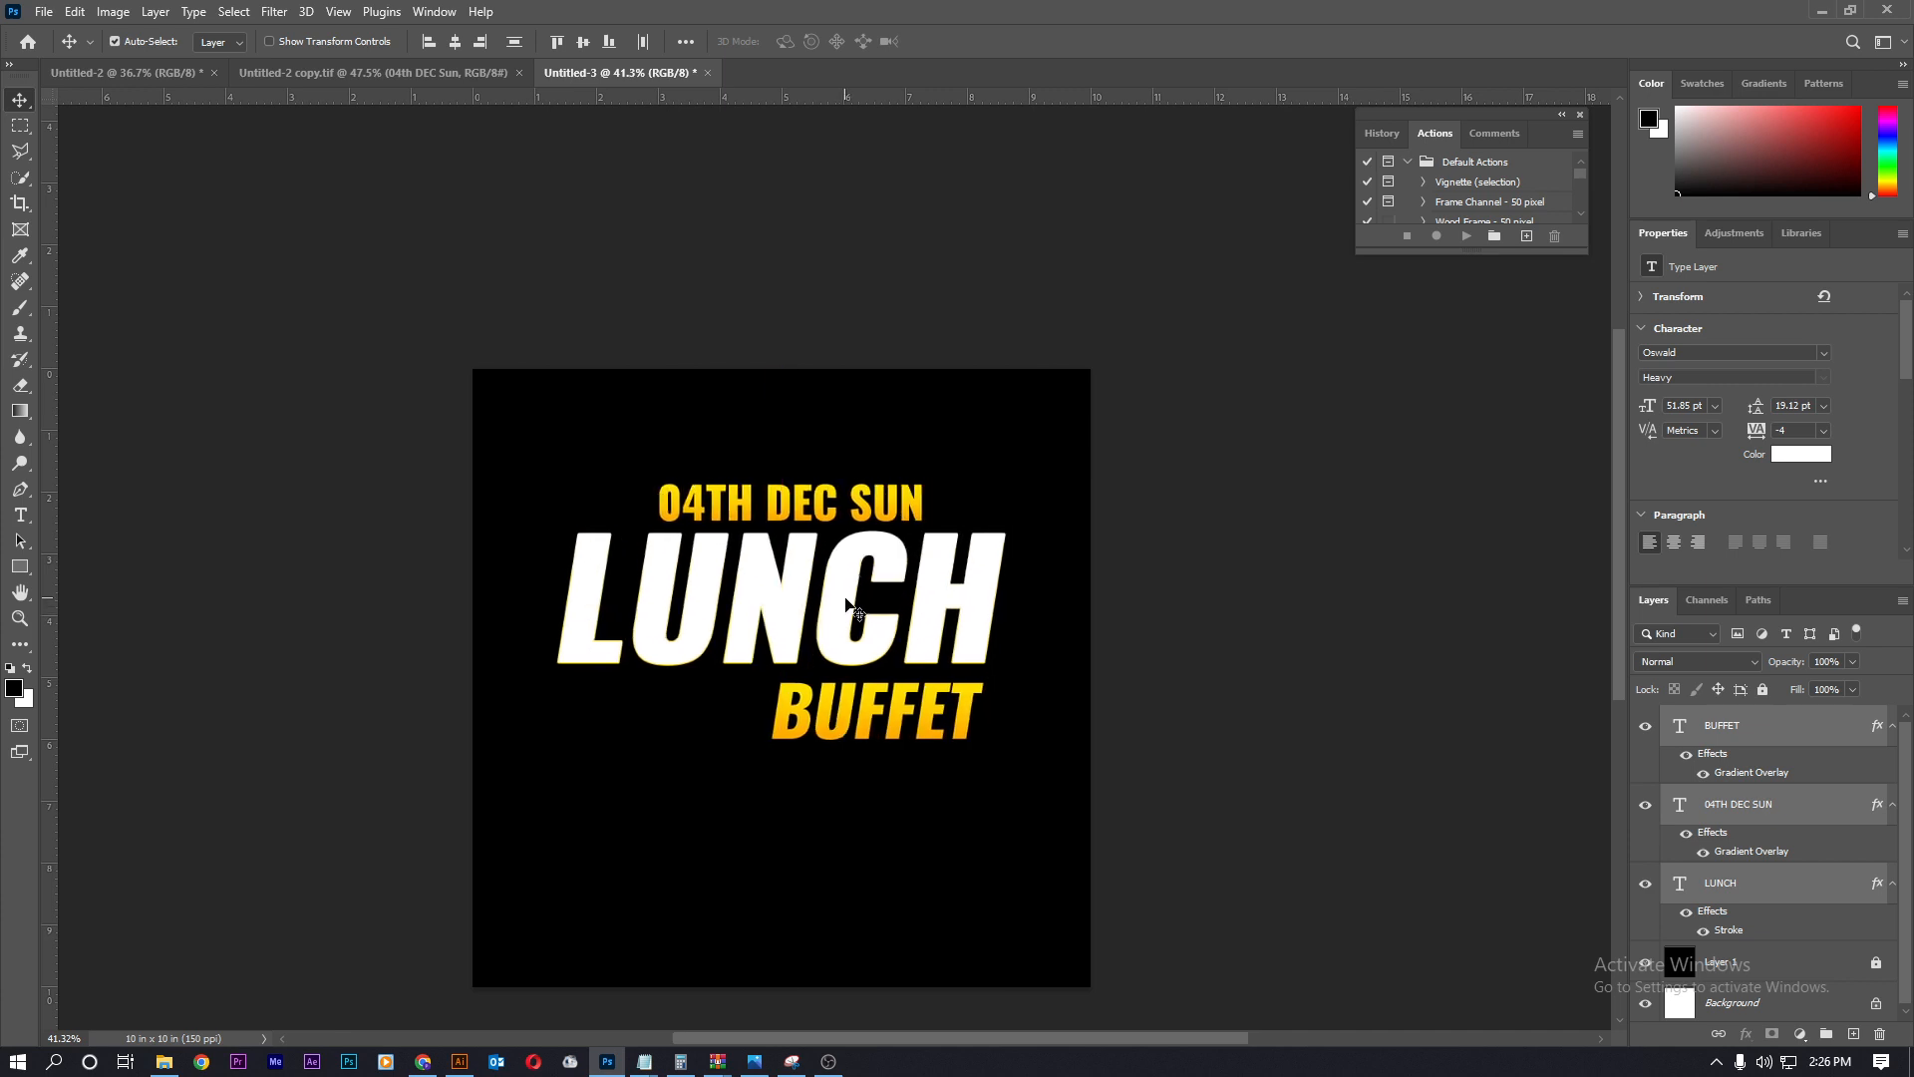
pyautogui.scroll(3, 839, 586)
pyautogui.scroll(-3, 850, 549)
pyautogui.click(751, 681)
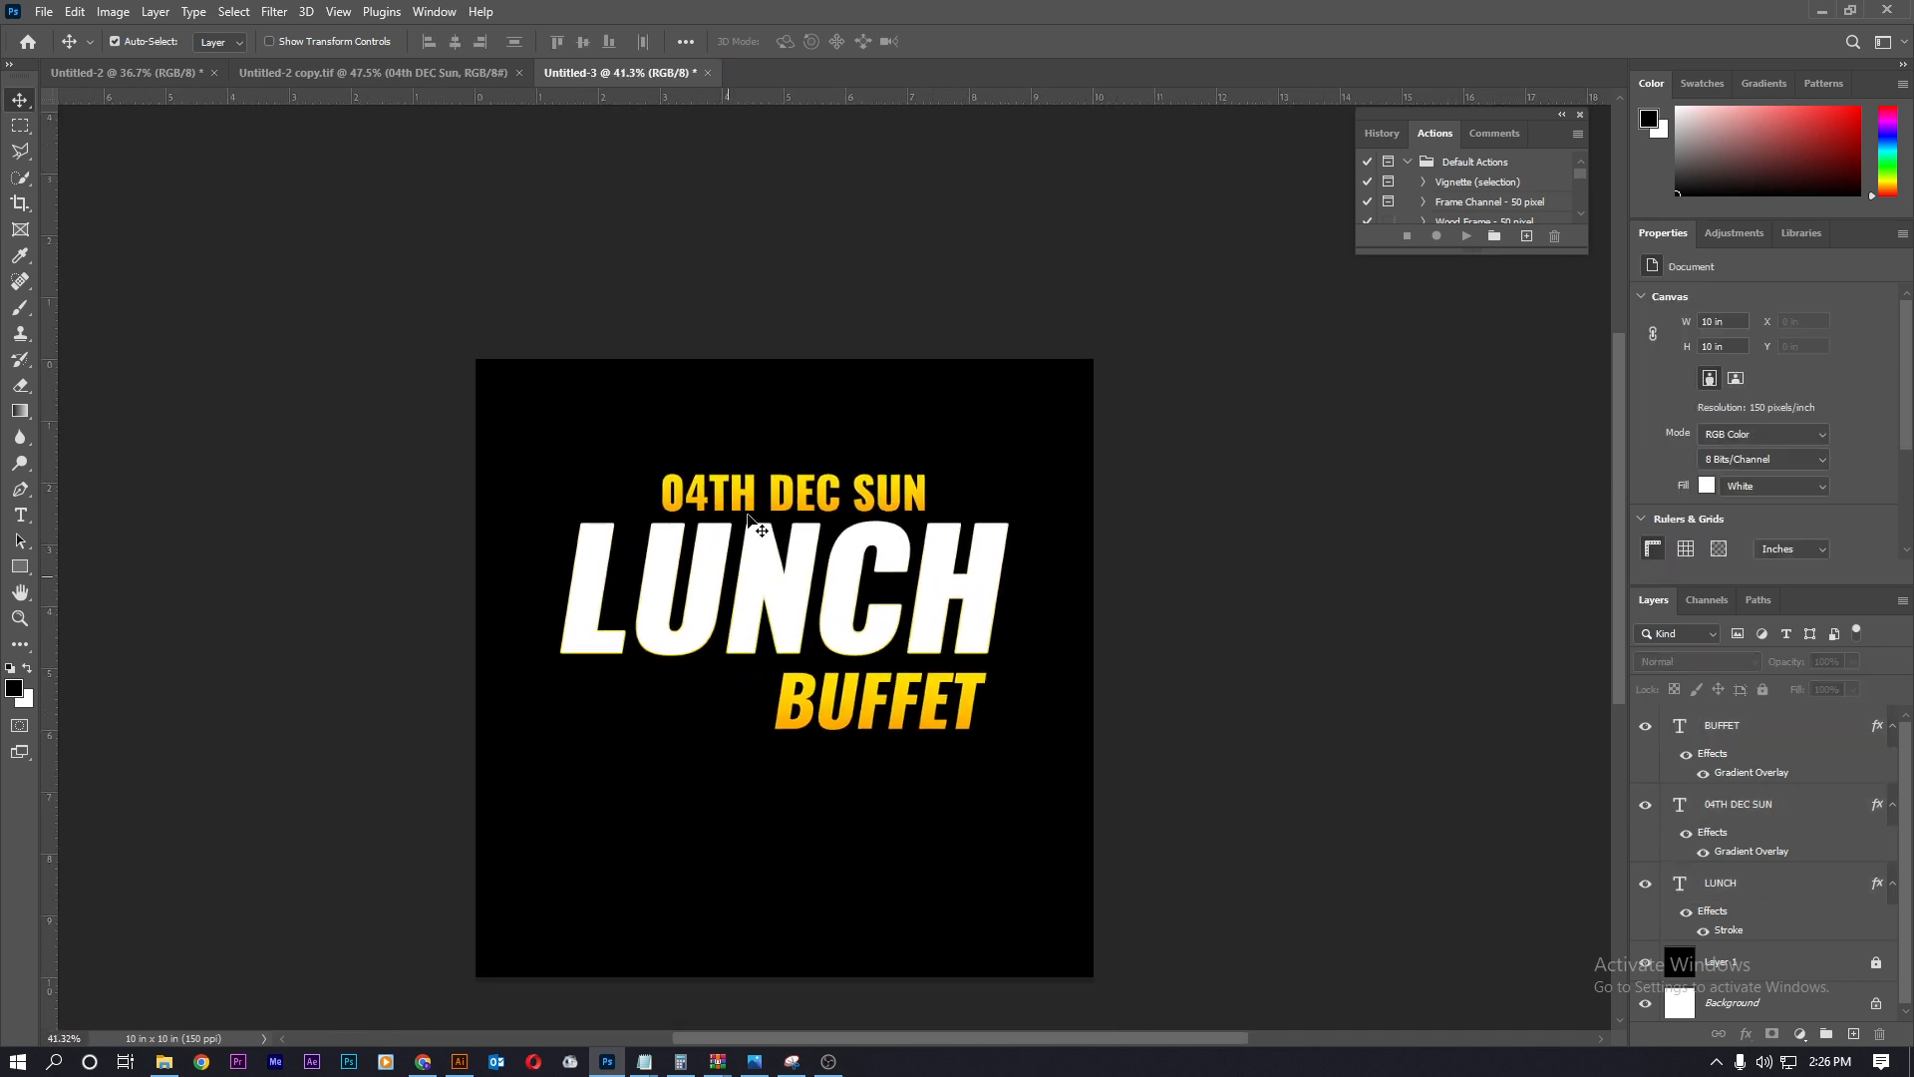
# - Nudge the 04TH DEC SUN text down so it slightly overlaps the top of LUNCH
pyautogui.scroll(5, 755, 494)
pyautogui.moveTo(782, 497); pyautogui.dragTo(784, 526)
pyautogui.scroll(-6, 793, 398)
pyautogui.scroll(6, 797, 558)
# - Add a Bevel & Emboss effect to the LUNCH layer
pyautogui.click(776, 553)
pyautogui.scroll(-4, 753, 554)
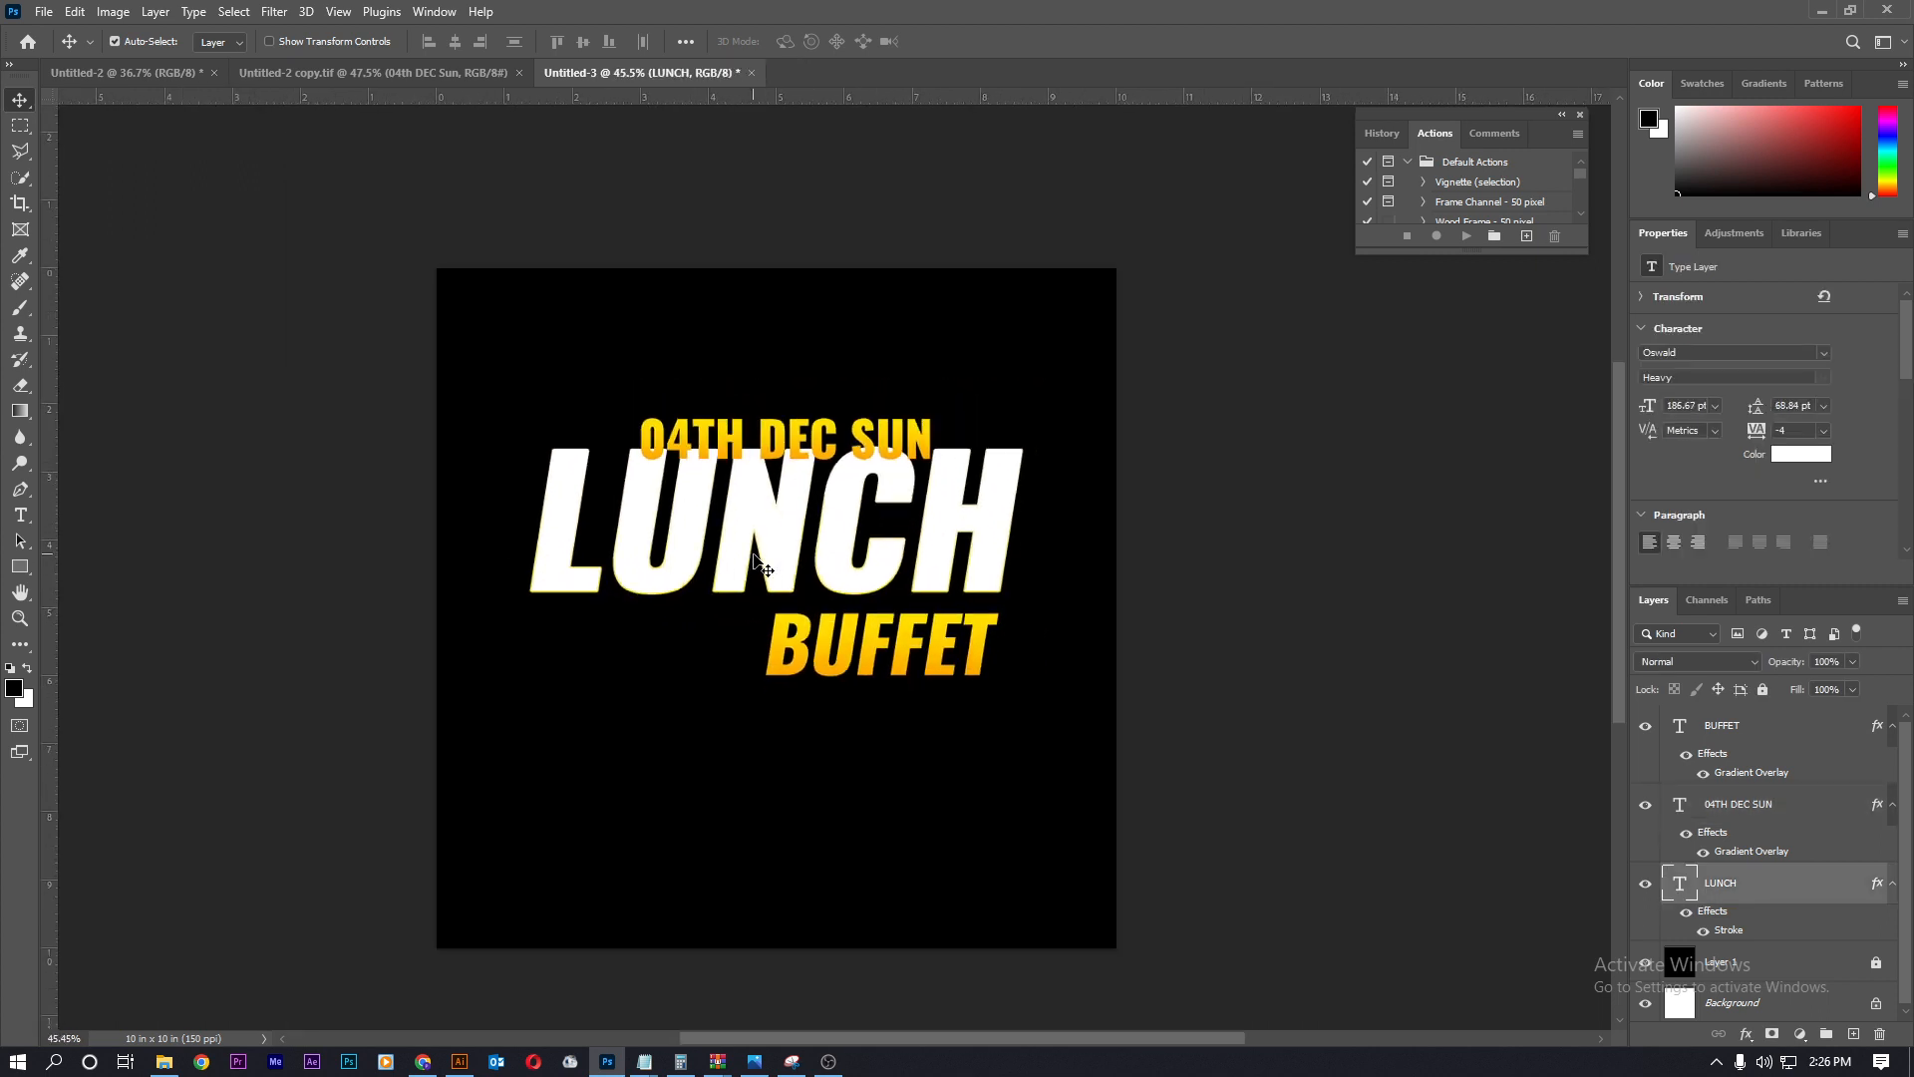
pyautogui.doubleClick(1791, 899)
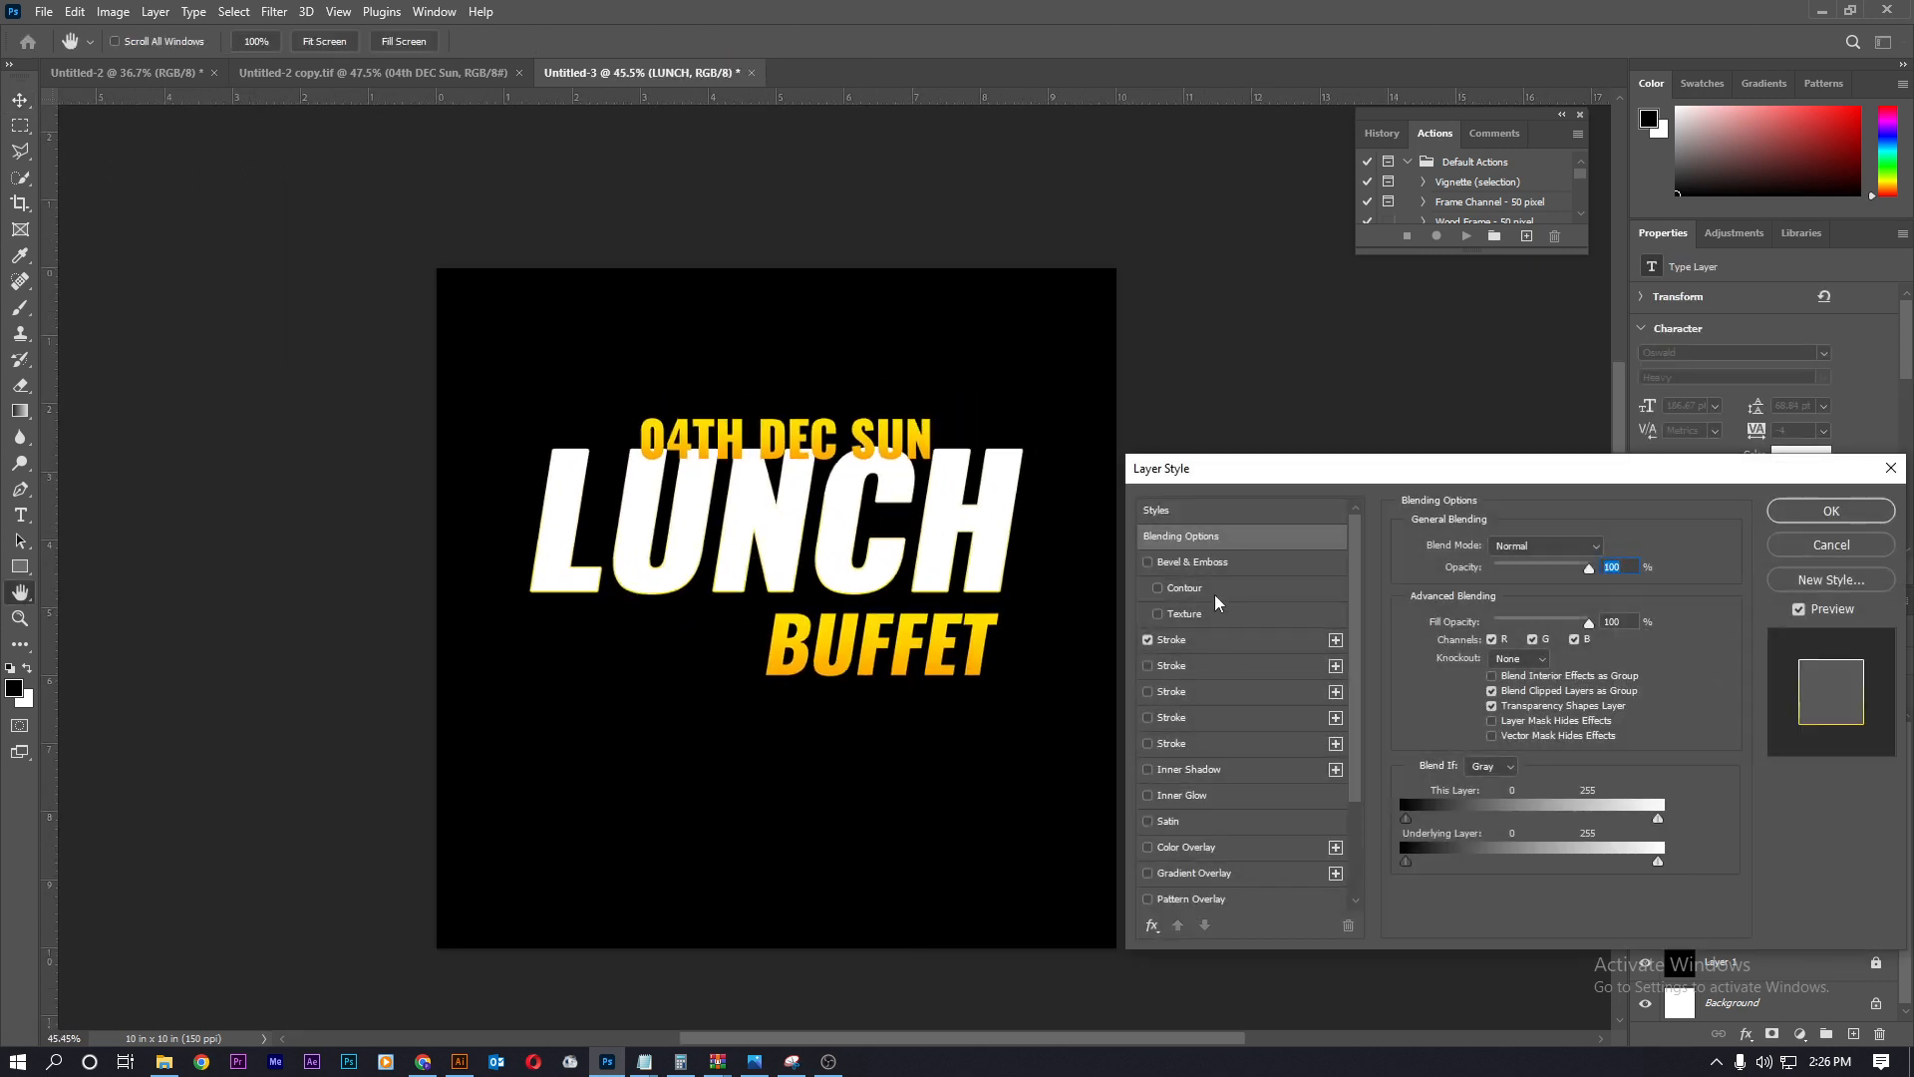
pyautogui.click(1262, 566)
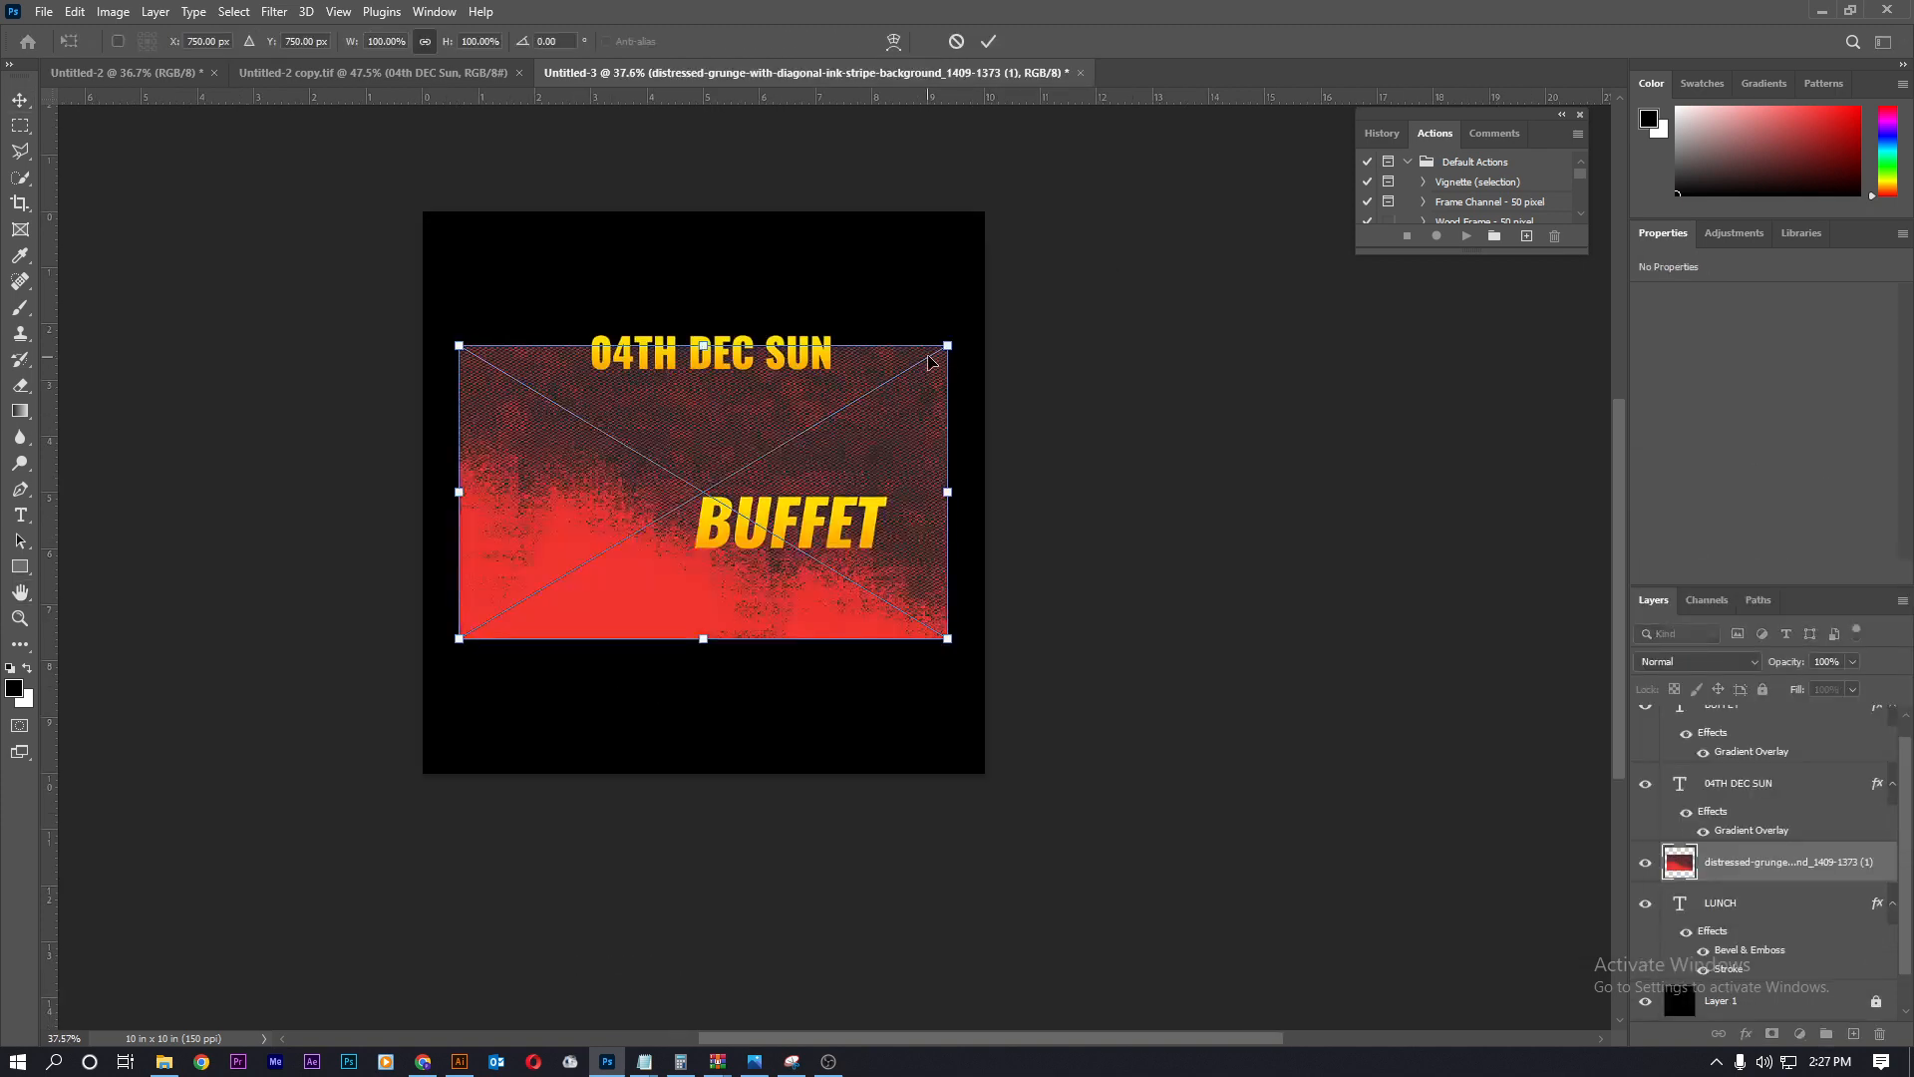
# - Enlarge the placed red grunge image to cover the whole canvas and order it directly above the black layer, behind all text
pyautogui.moveTo(930, 361); pyautogui.dragTo(889, 227)
pyautogui.moveTo(907, 501); pyautogui.dragTo(1008, 662)
pyautogui.press('Return')
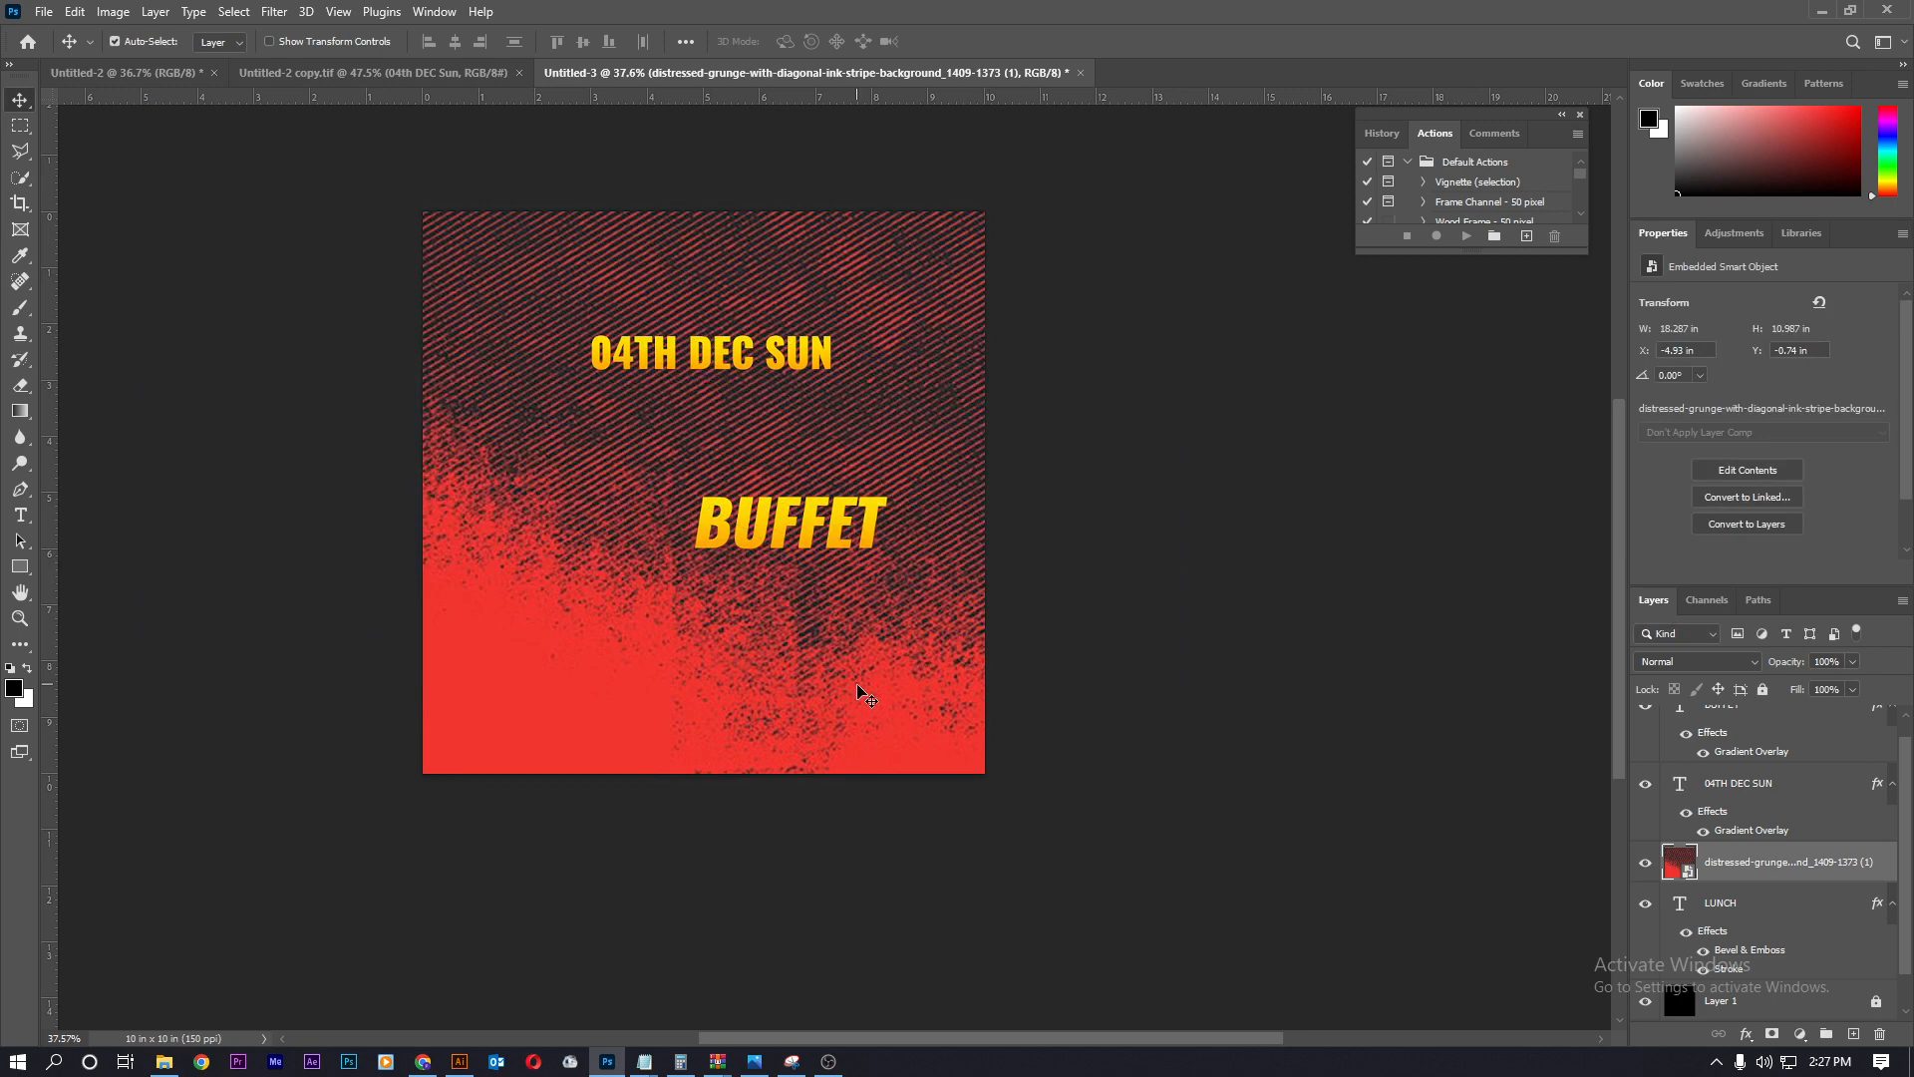
pyautogui.hotkey('ctrl', 'shift', '[')
pyautogui.hotkey('ctrl', ']')
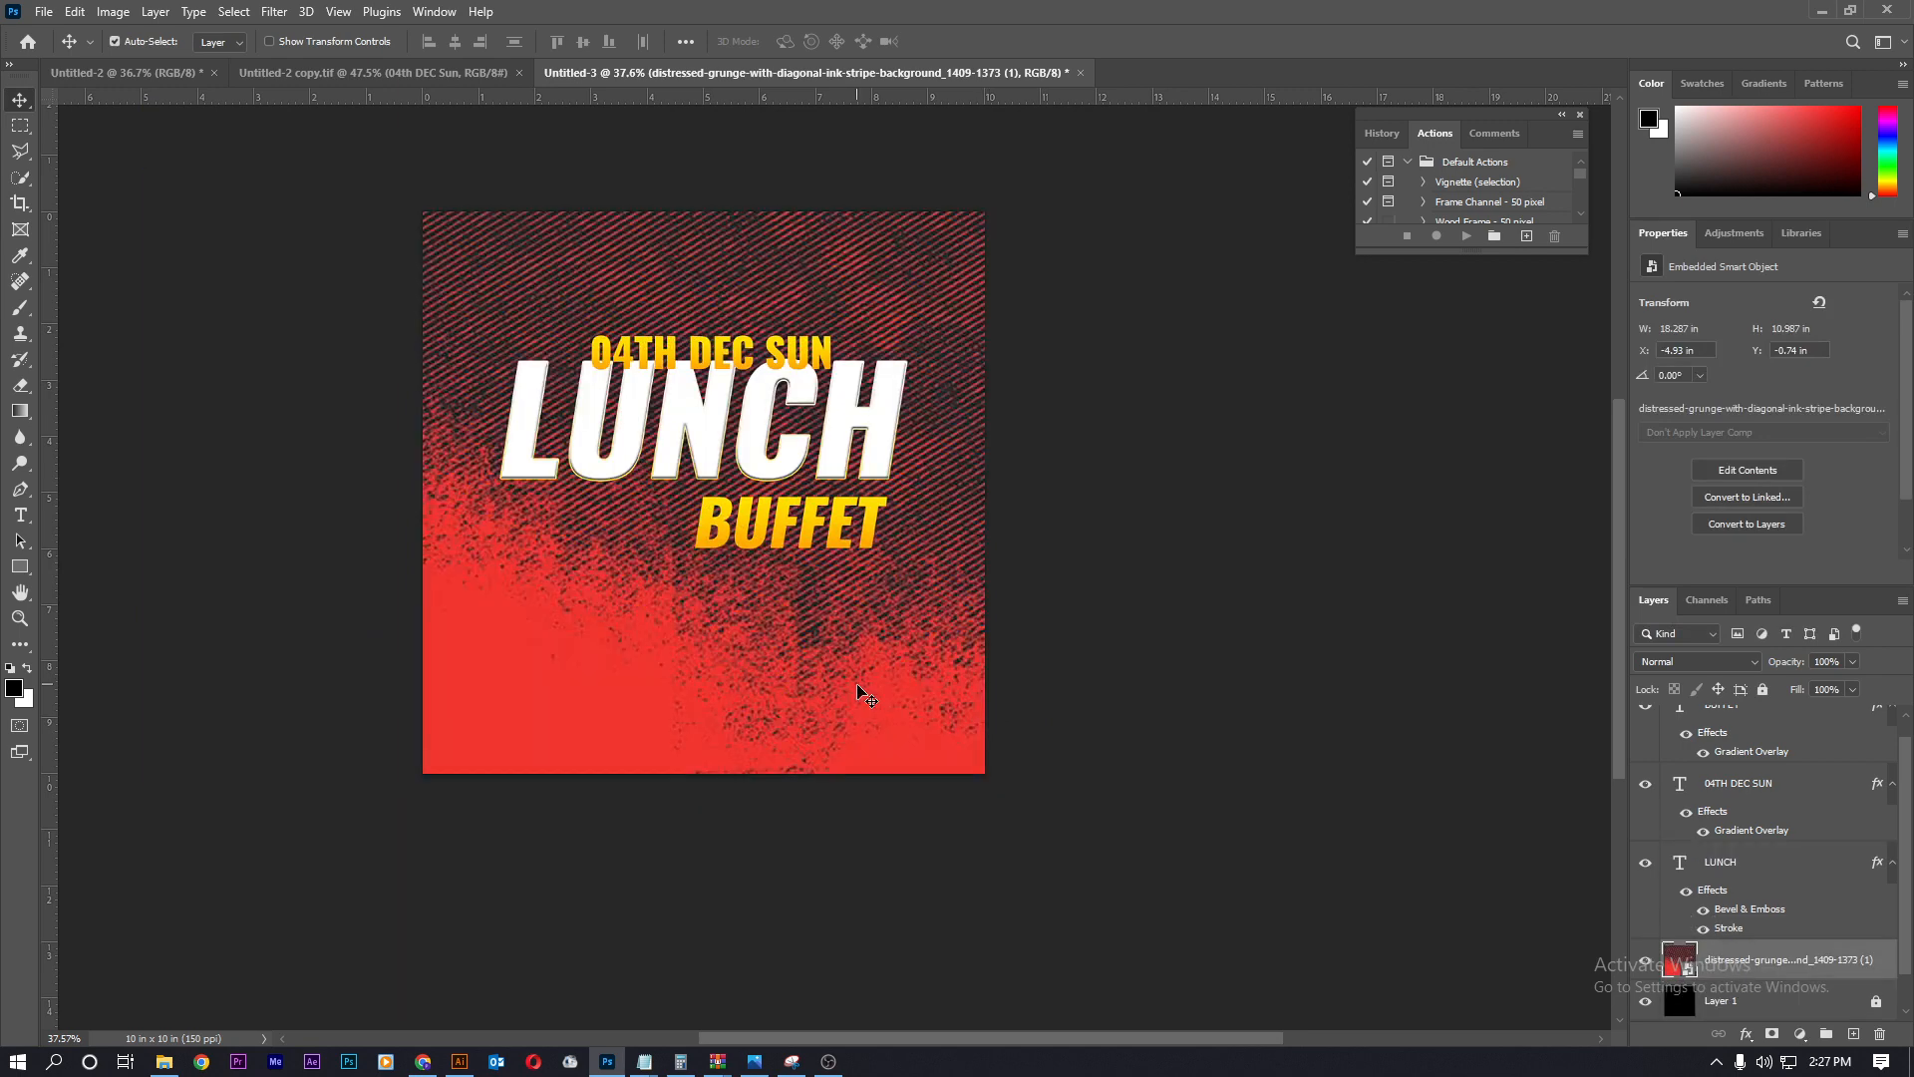
# - Apply a Gaussian Blur with a radius of about 7.6 pixels to the red grunge background
pyautogui.click(273, 11)
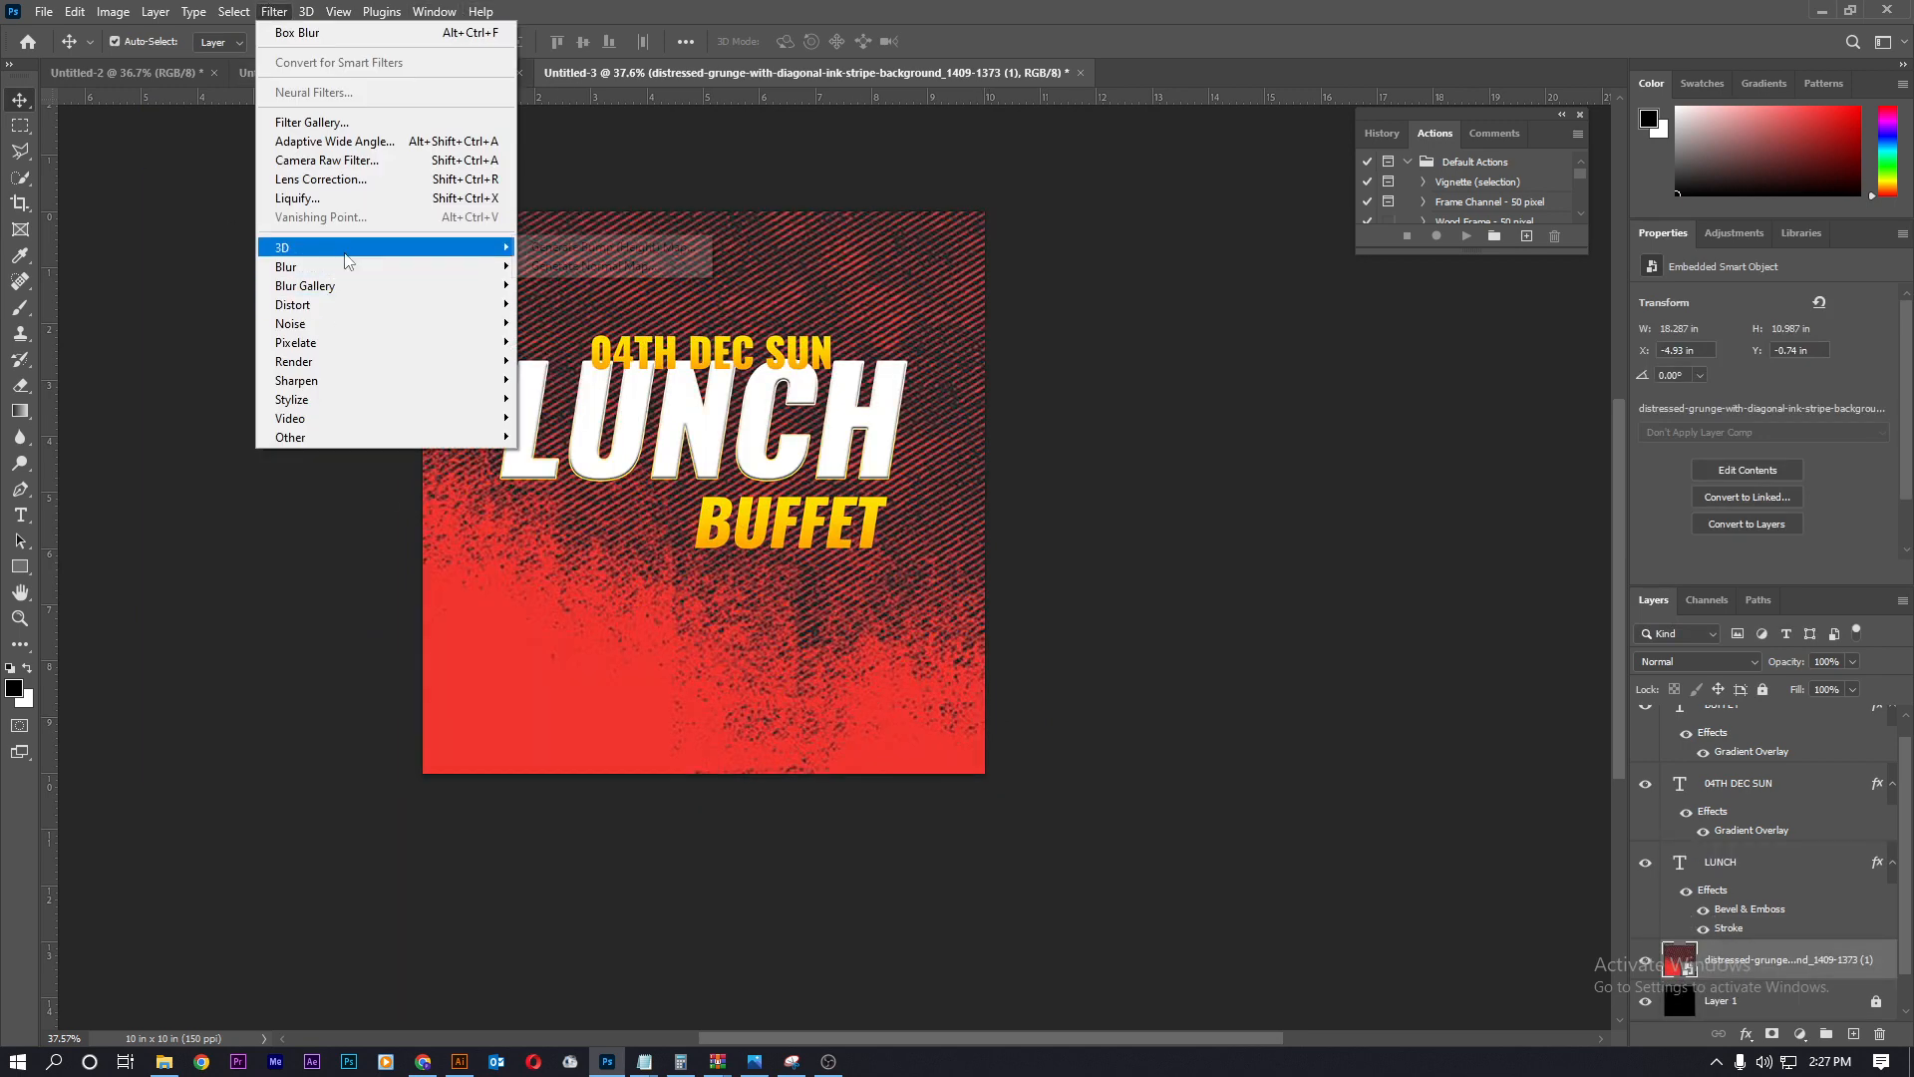
pyautogui.moveTo(478, 266)
pyautogui.click(604, 342)
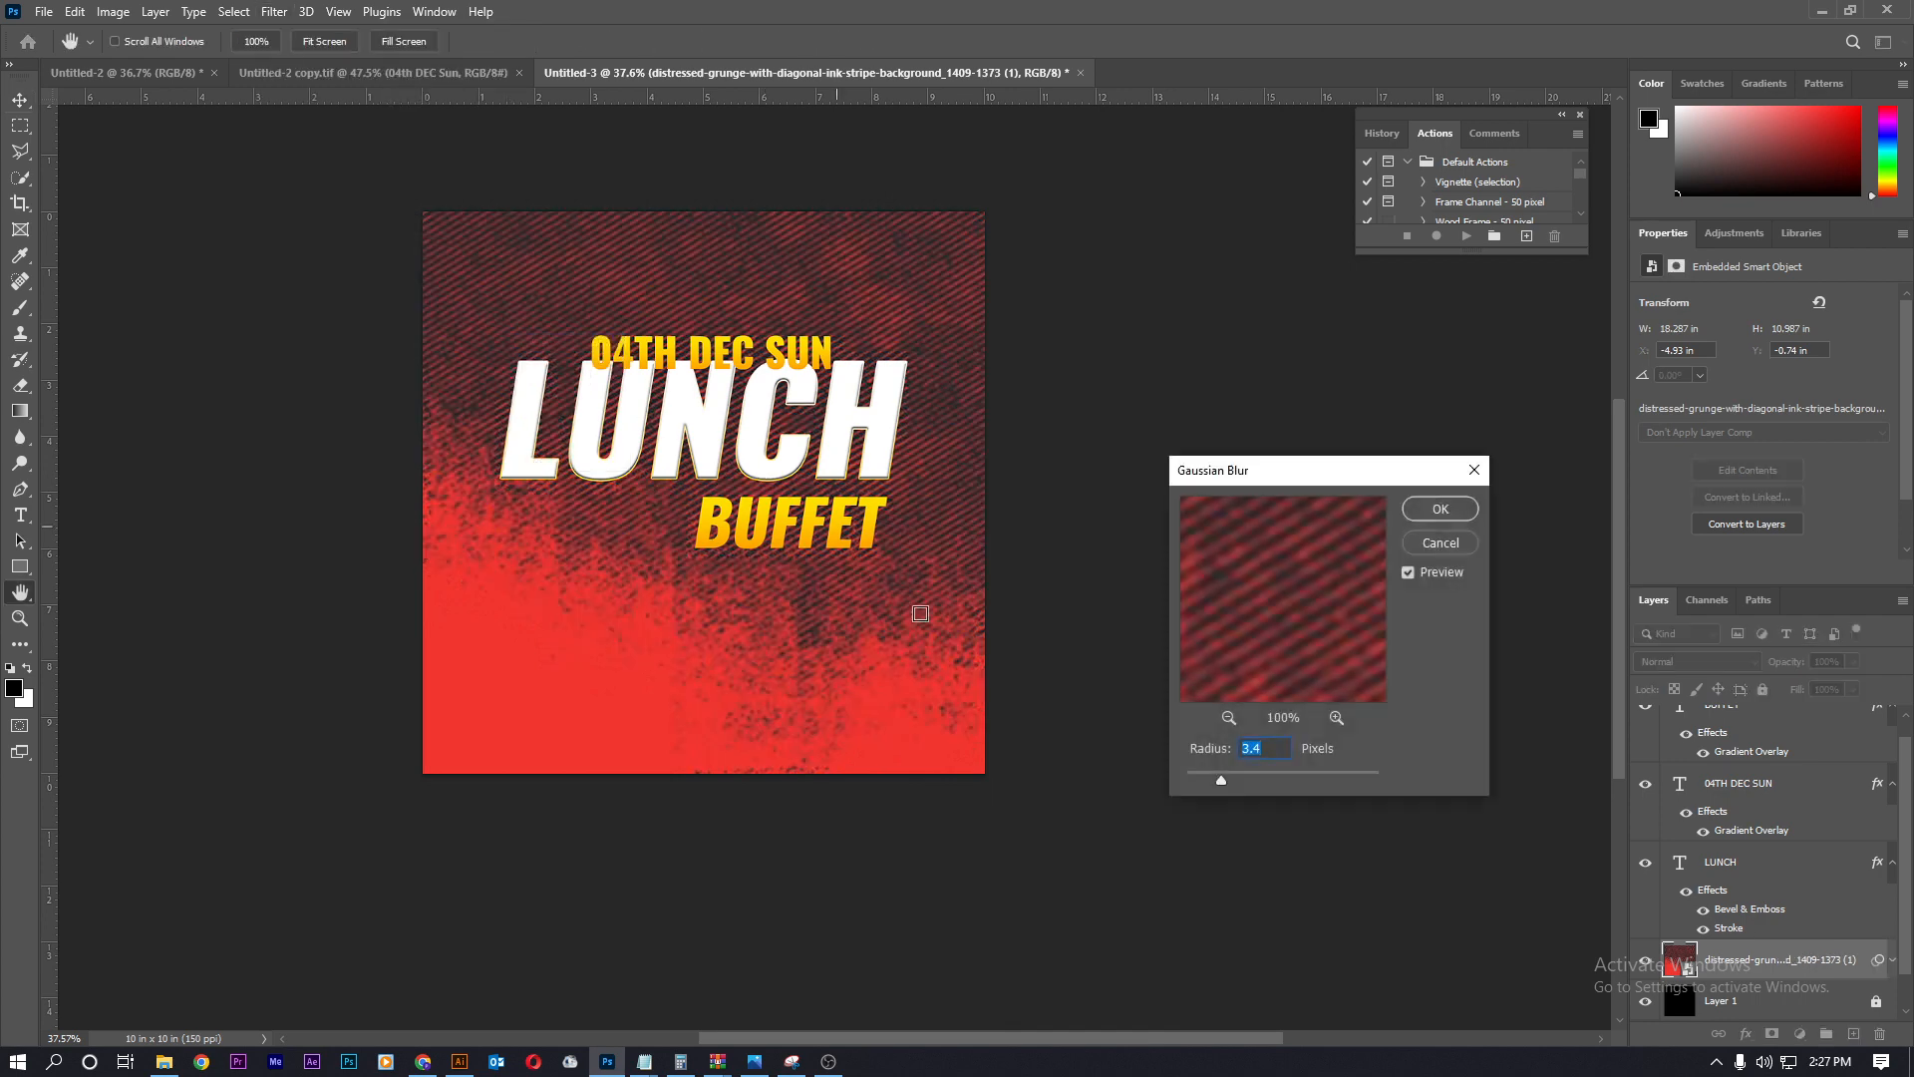
pyautogui.moveTo(1223, 783); pyautogui.dragTo(1267, 786)
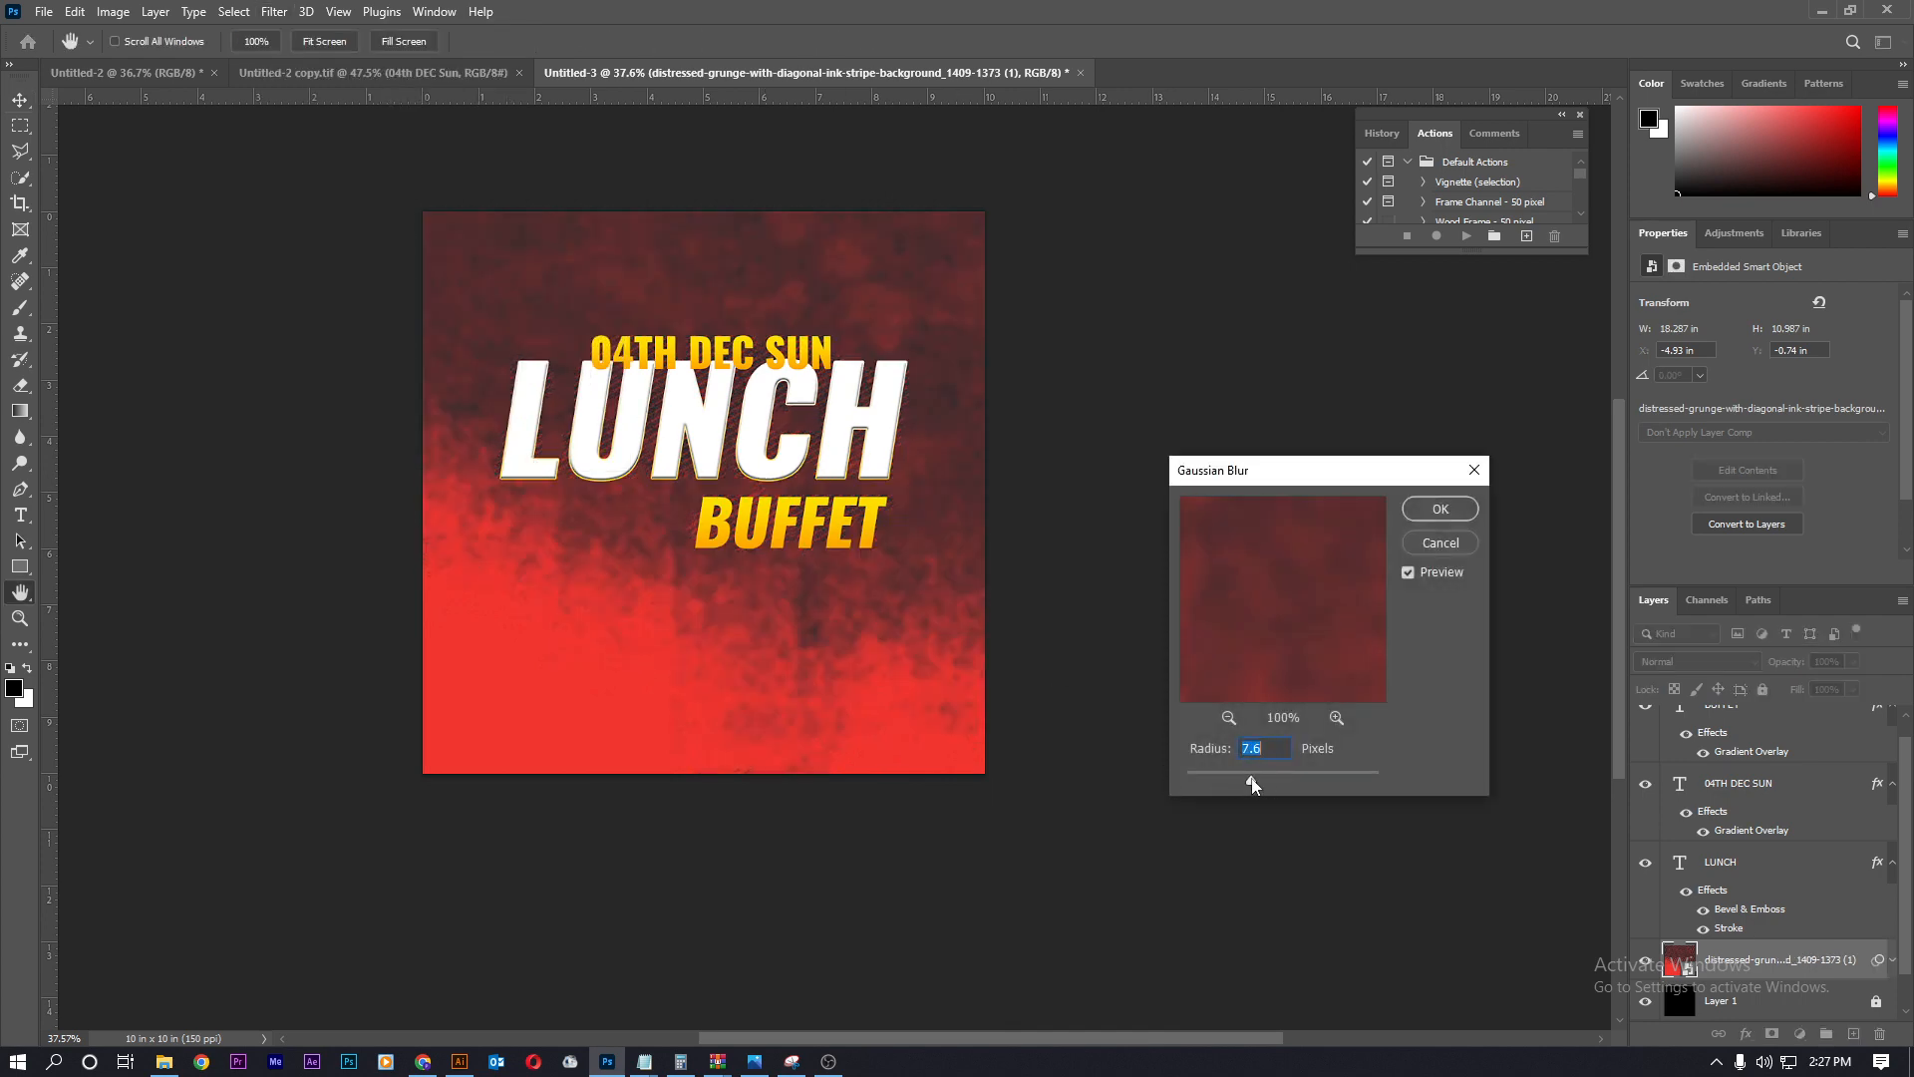
pyautogui.click(1430, 517)
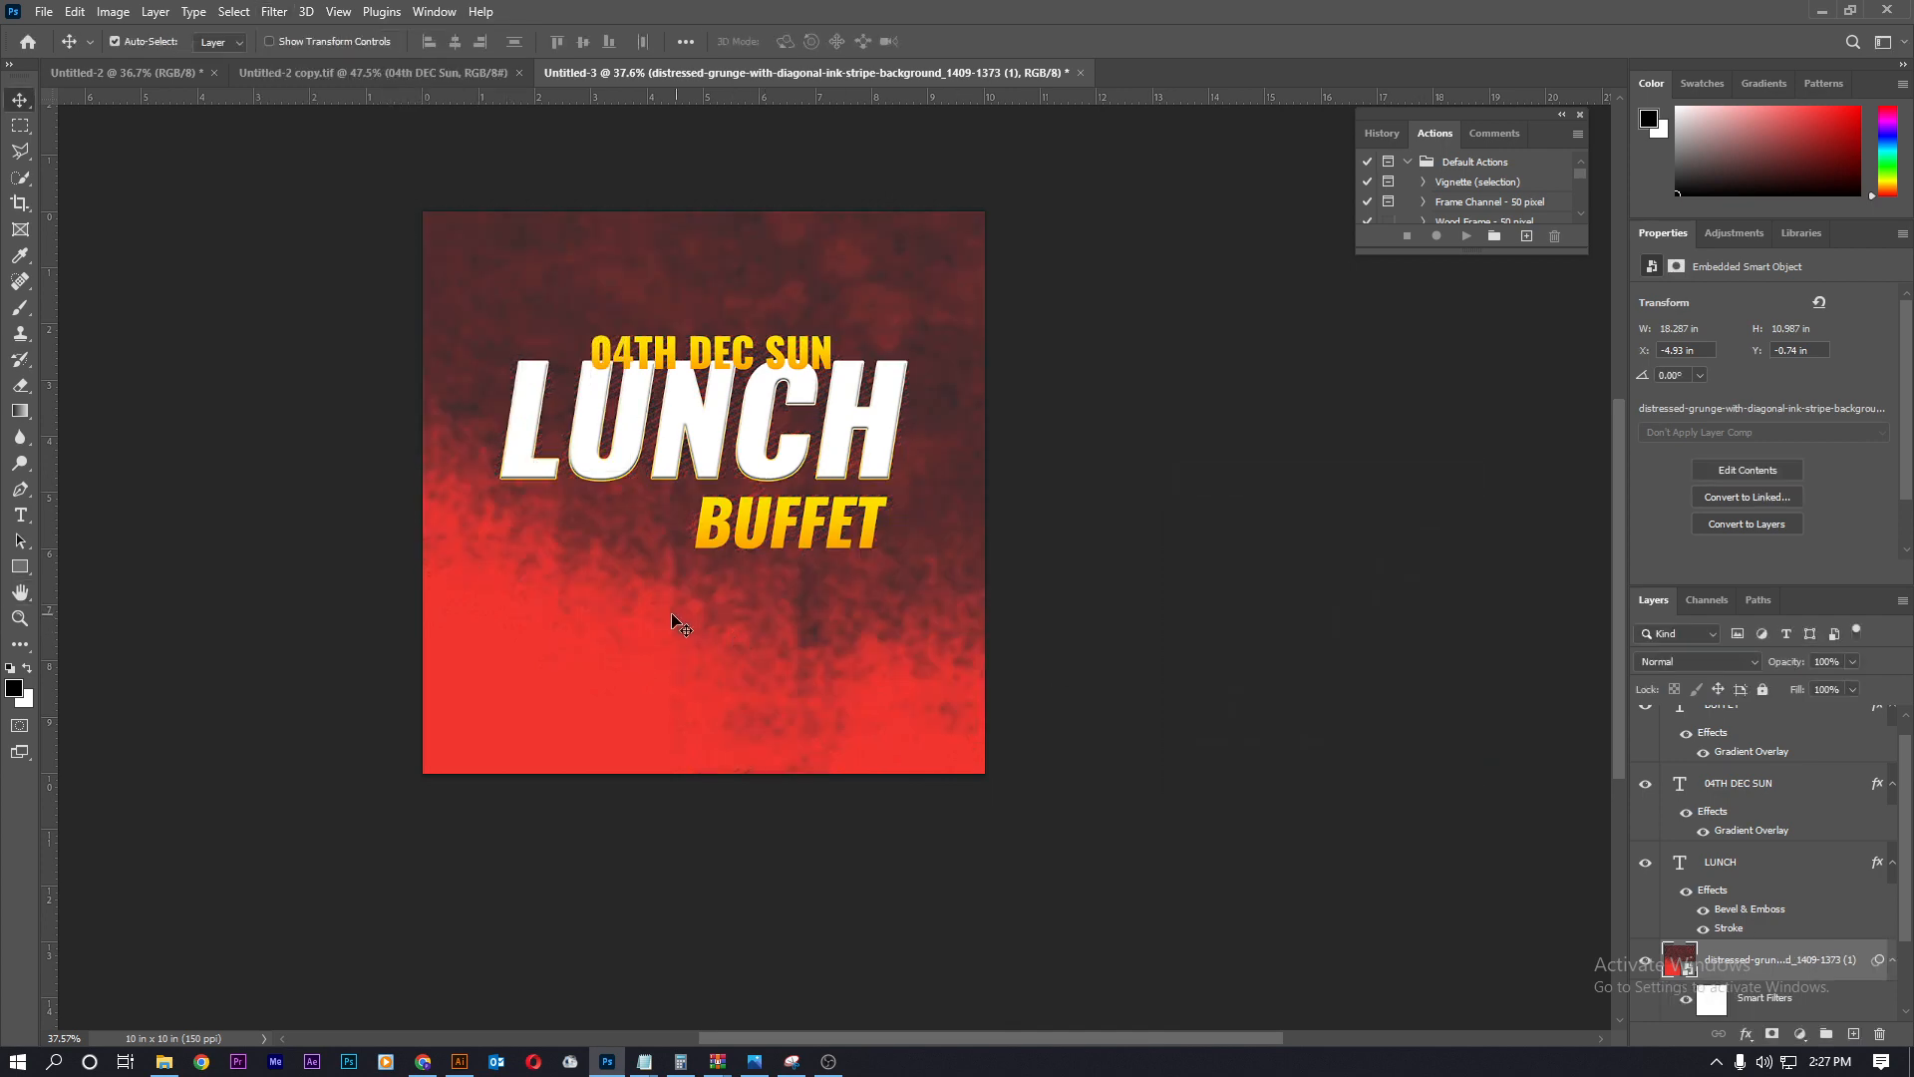
pyautogui.scroll(7, 672, 616)
pyautogui.scroll(-8, 621, 720)
pyautogui.scroll(2, 624, 319)
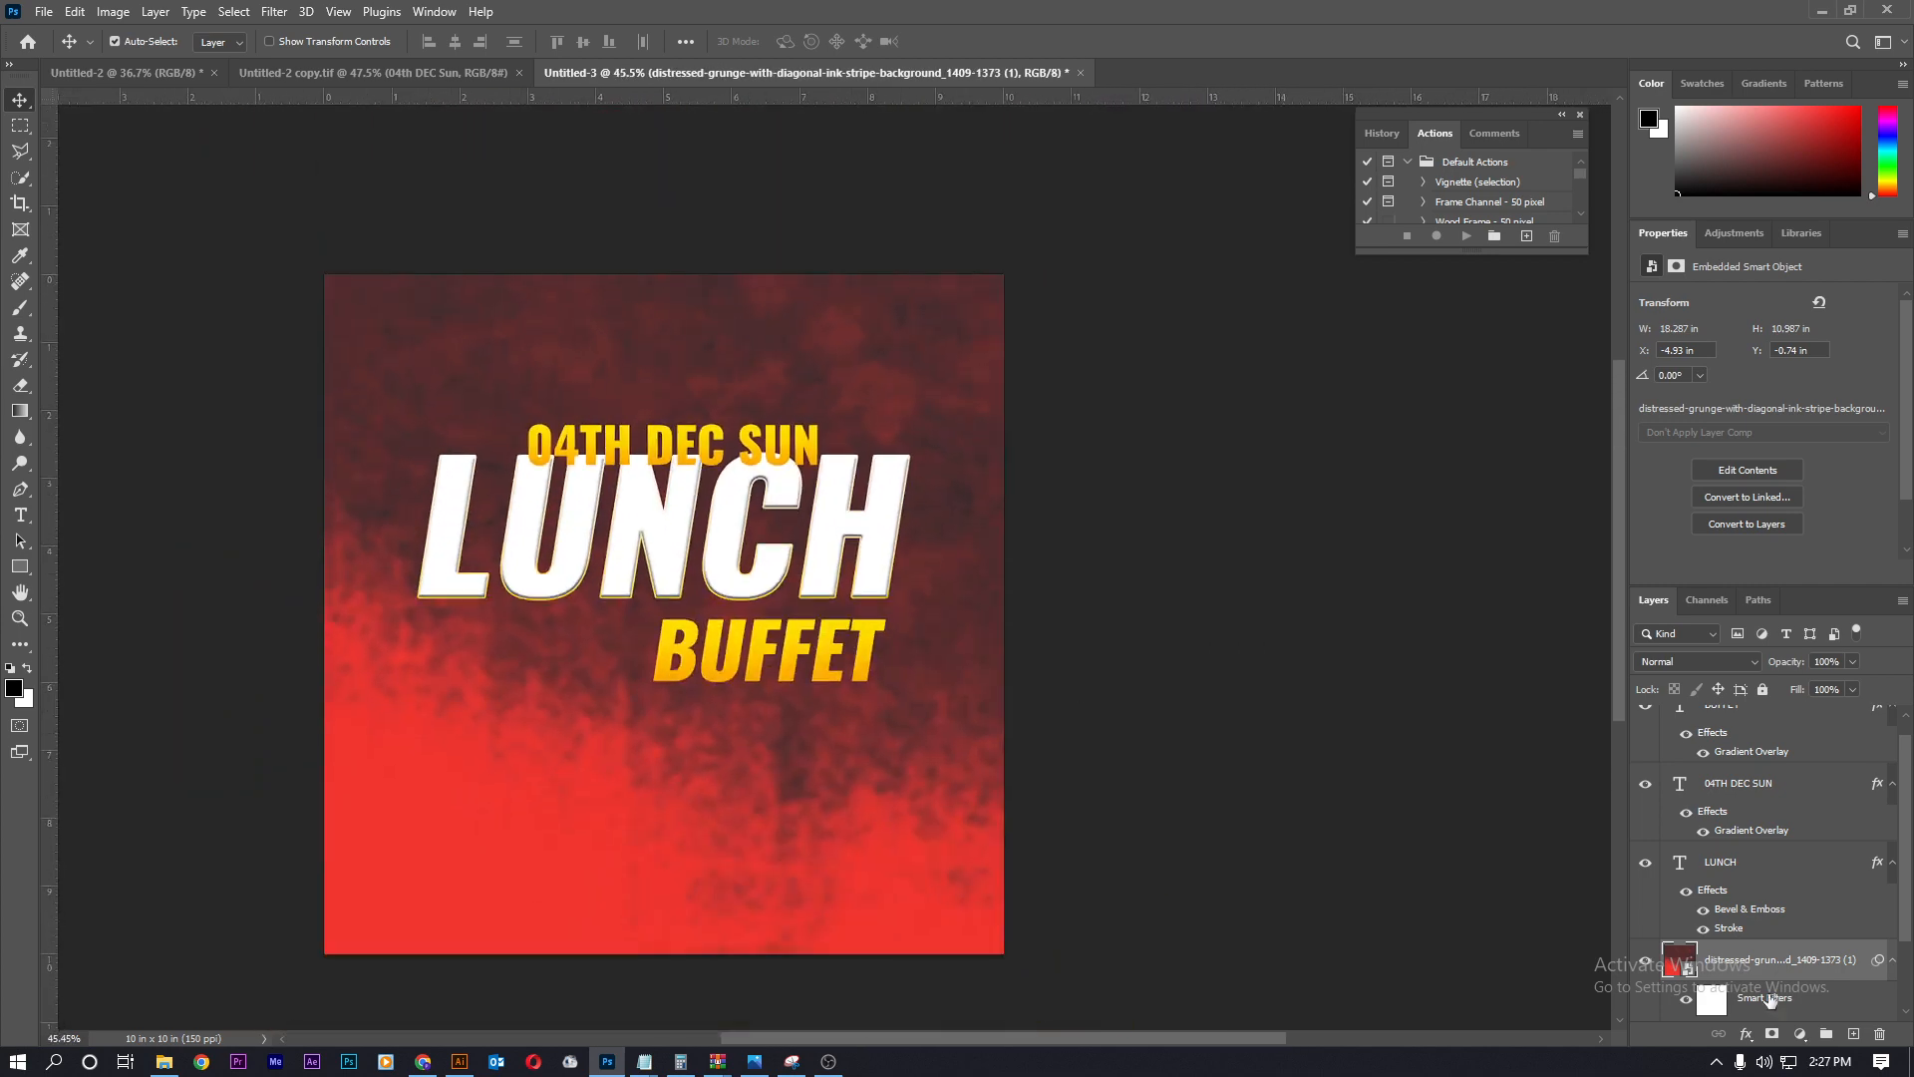
# - Add a reversed radial black-to-transparent gradient fill layer at 206% scale above the grunge background as a vignette
pyautogui.click(1801, 1039)
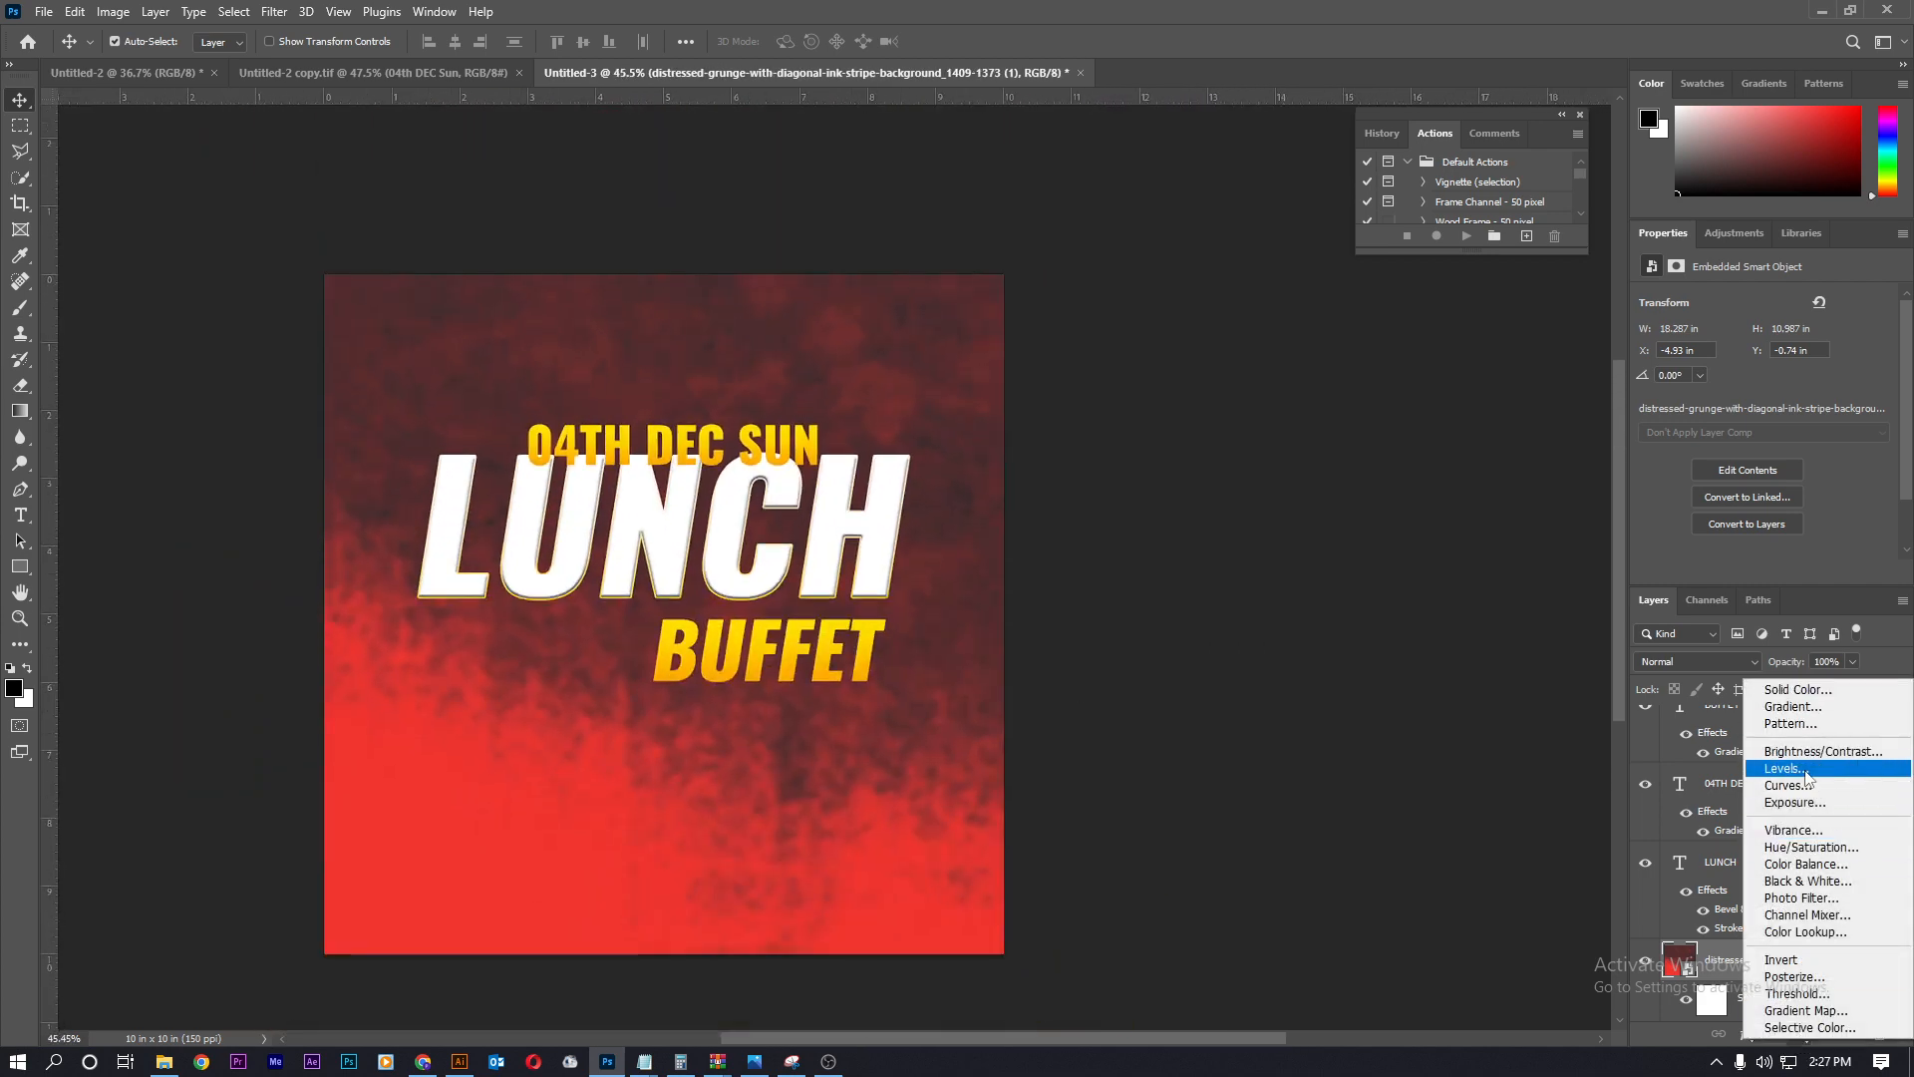
pyautogui.click(1793, 706)
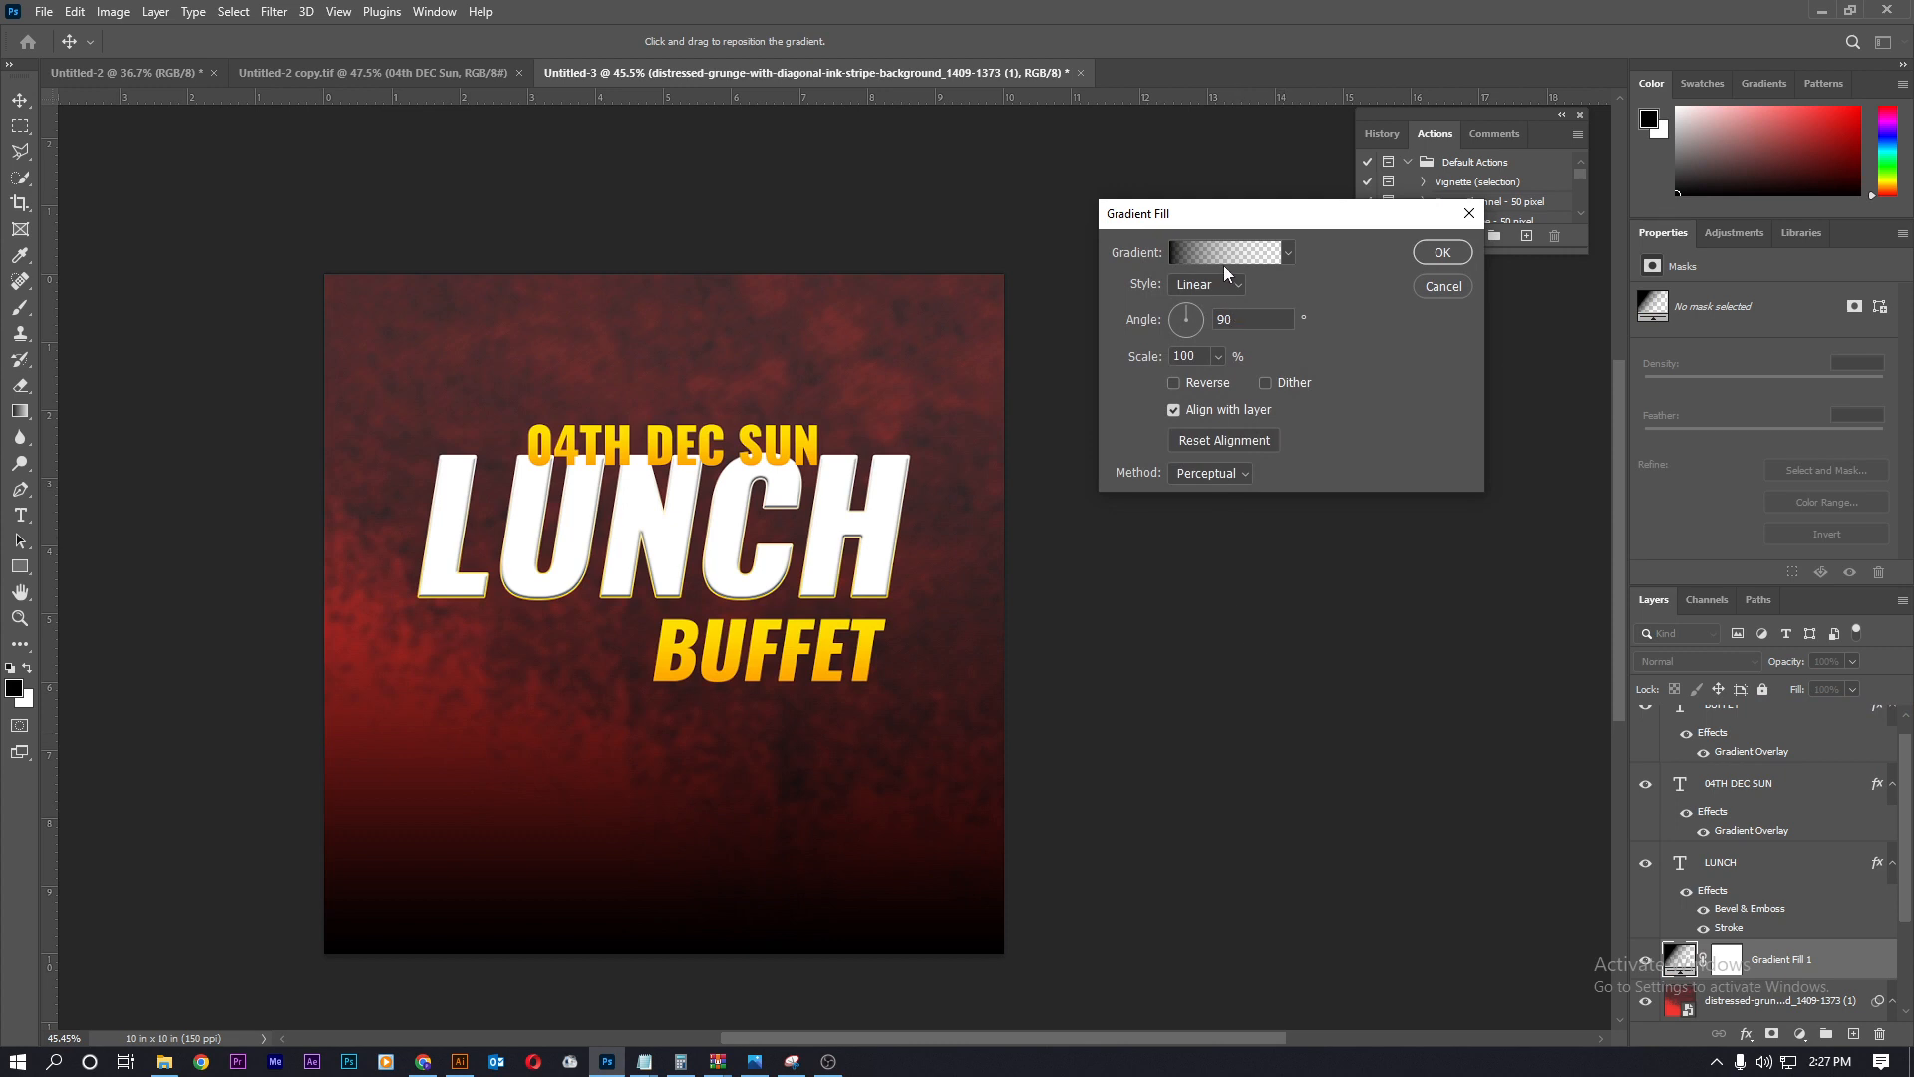
pyautogui.click(1206, 284)
pyautogui.click(1201, 304)
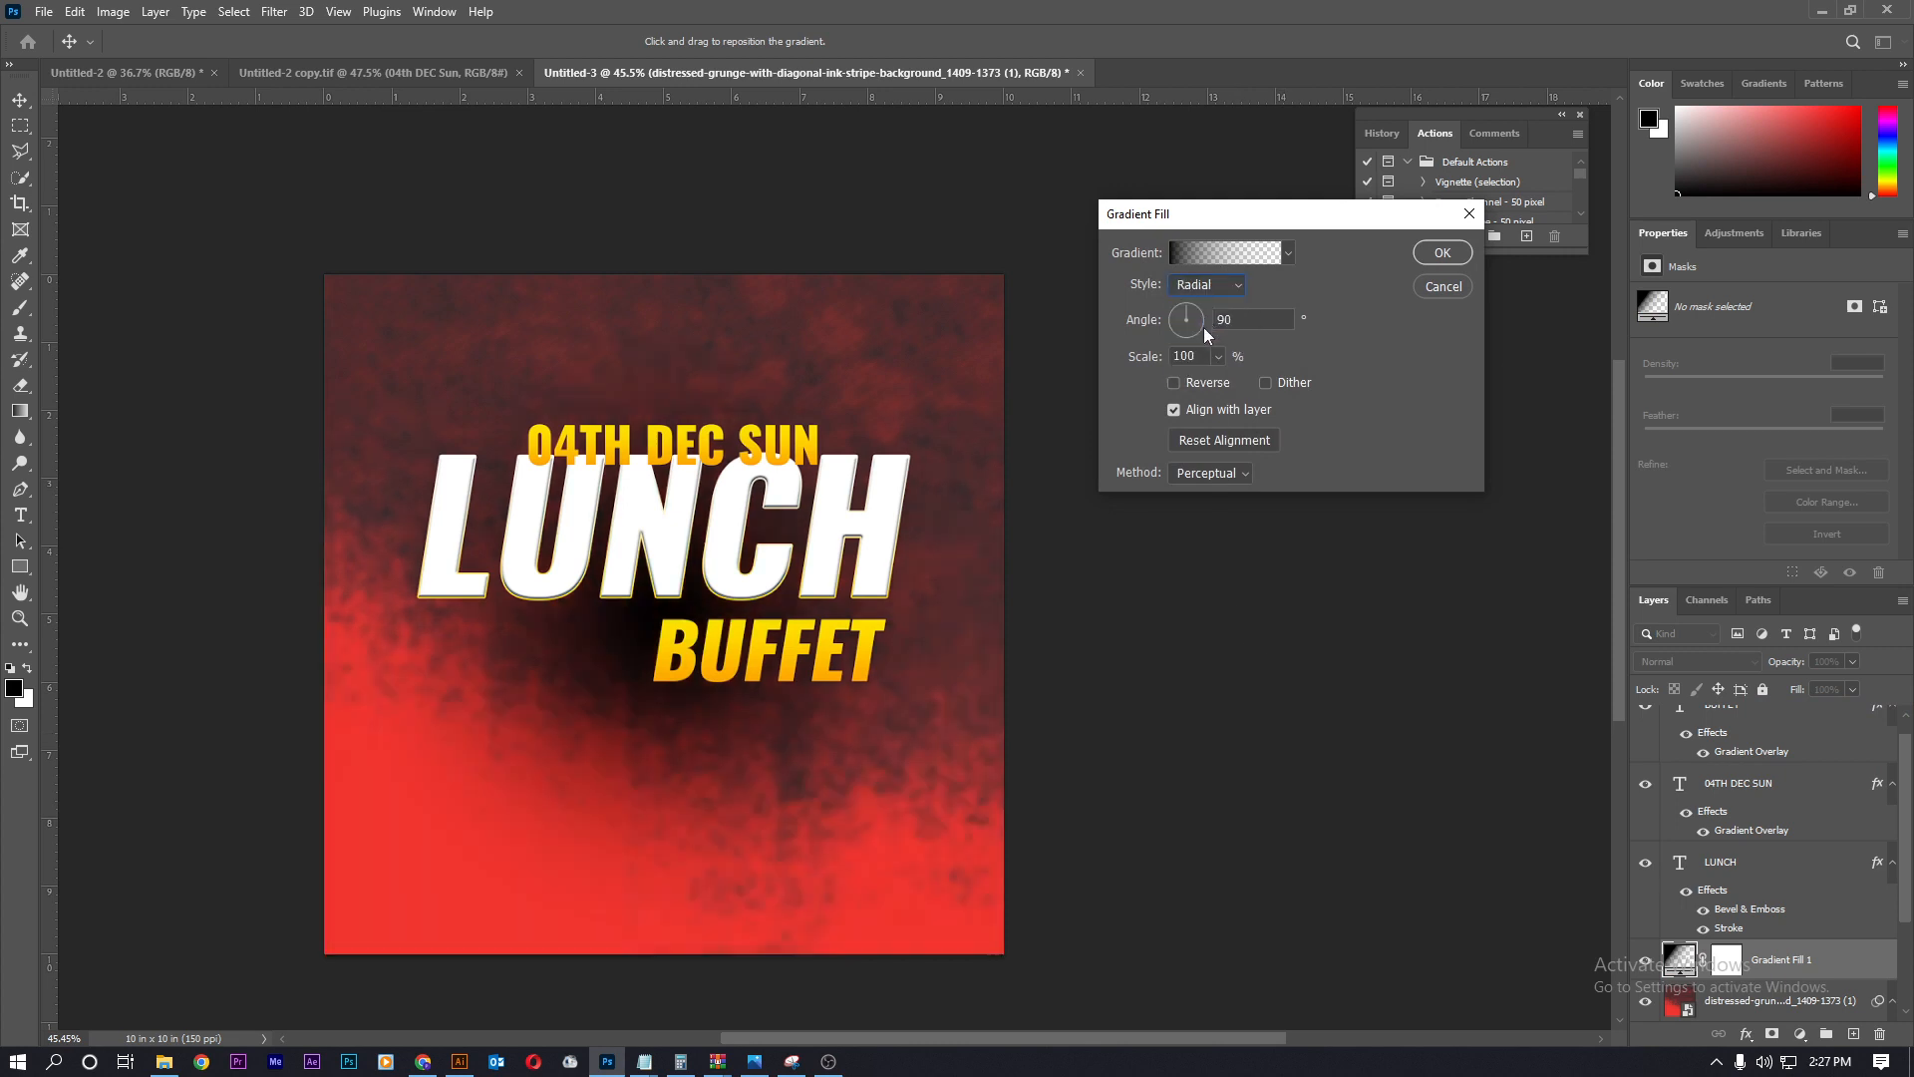
pyautogui.click(1175, 383)
pyautogui.moveTo(1235, 383); pyautogui.dragTo(1231, 381)
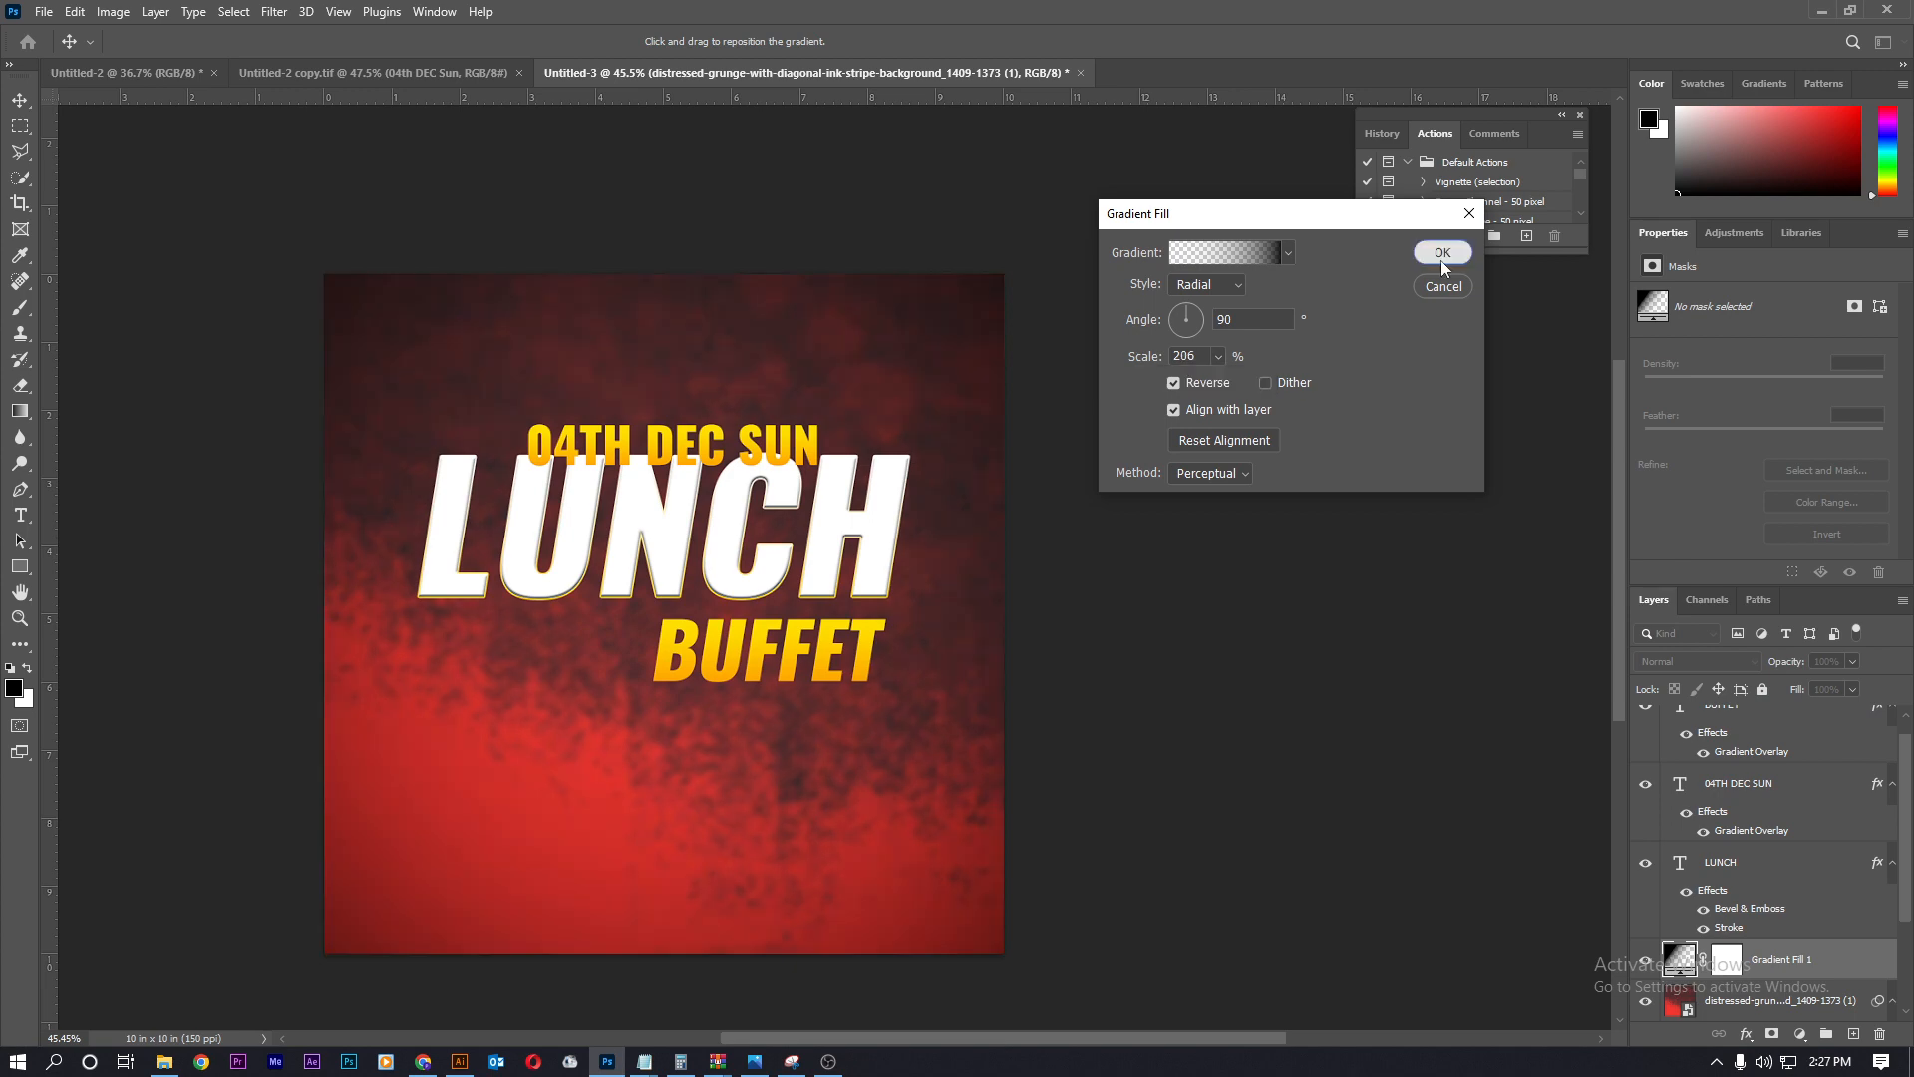
pyautogui.click(1443, 252)
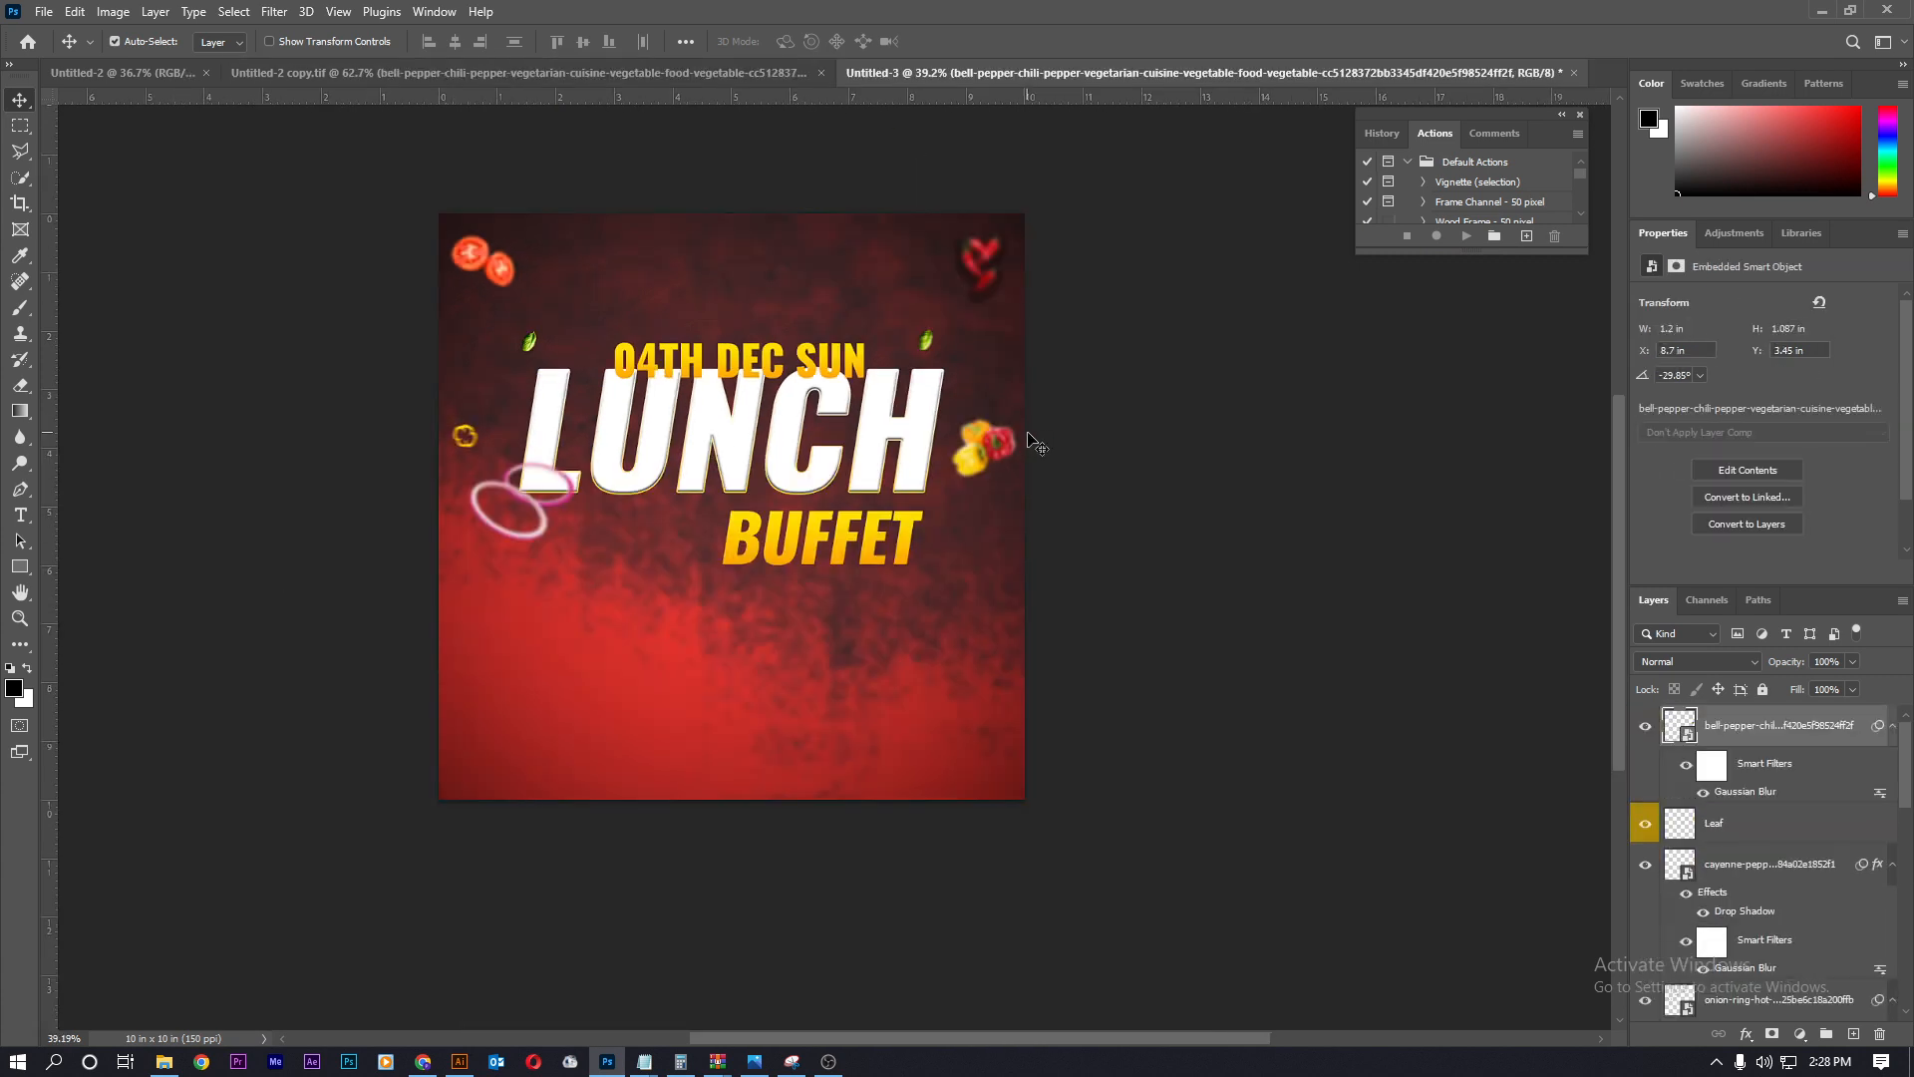
# - Shift the bell peppers to the canvas's right edge and move the light flare onto the baseline of BUFFET
pyautogui.moveTo(1004, 456); pyautogui.dragTo(1020, 440)
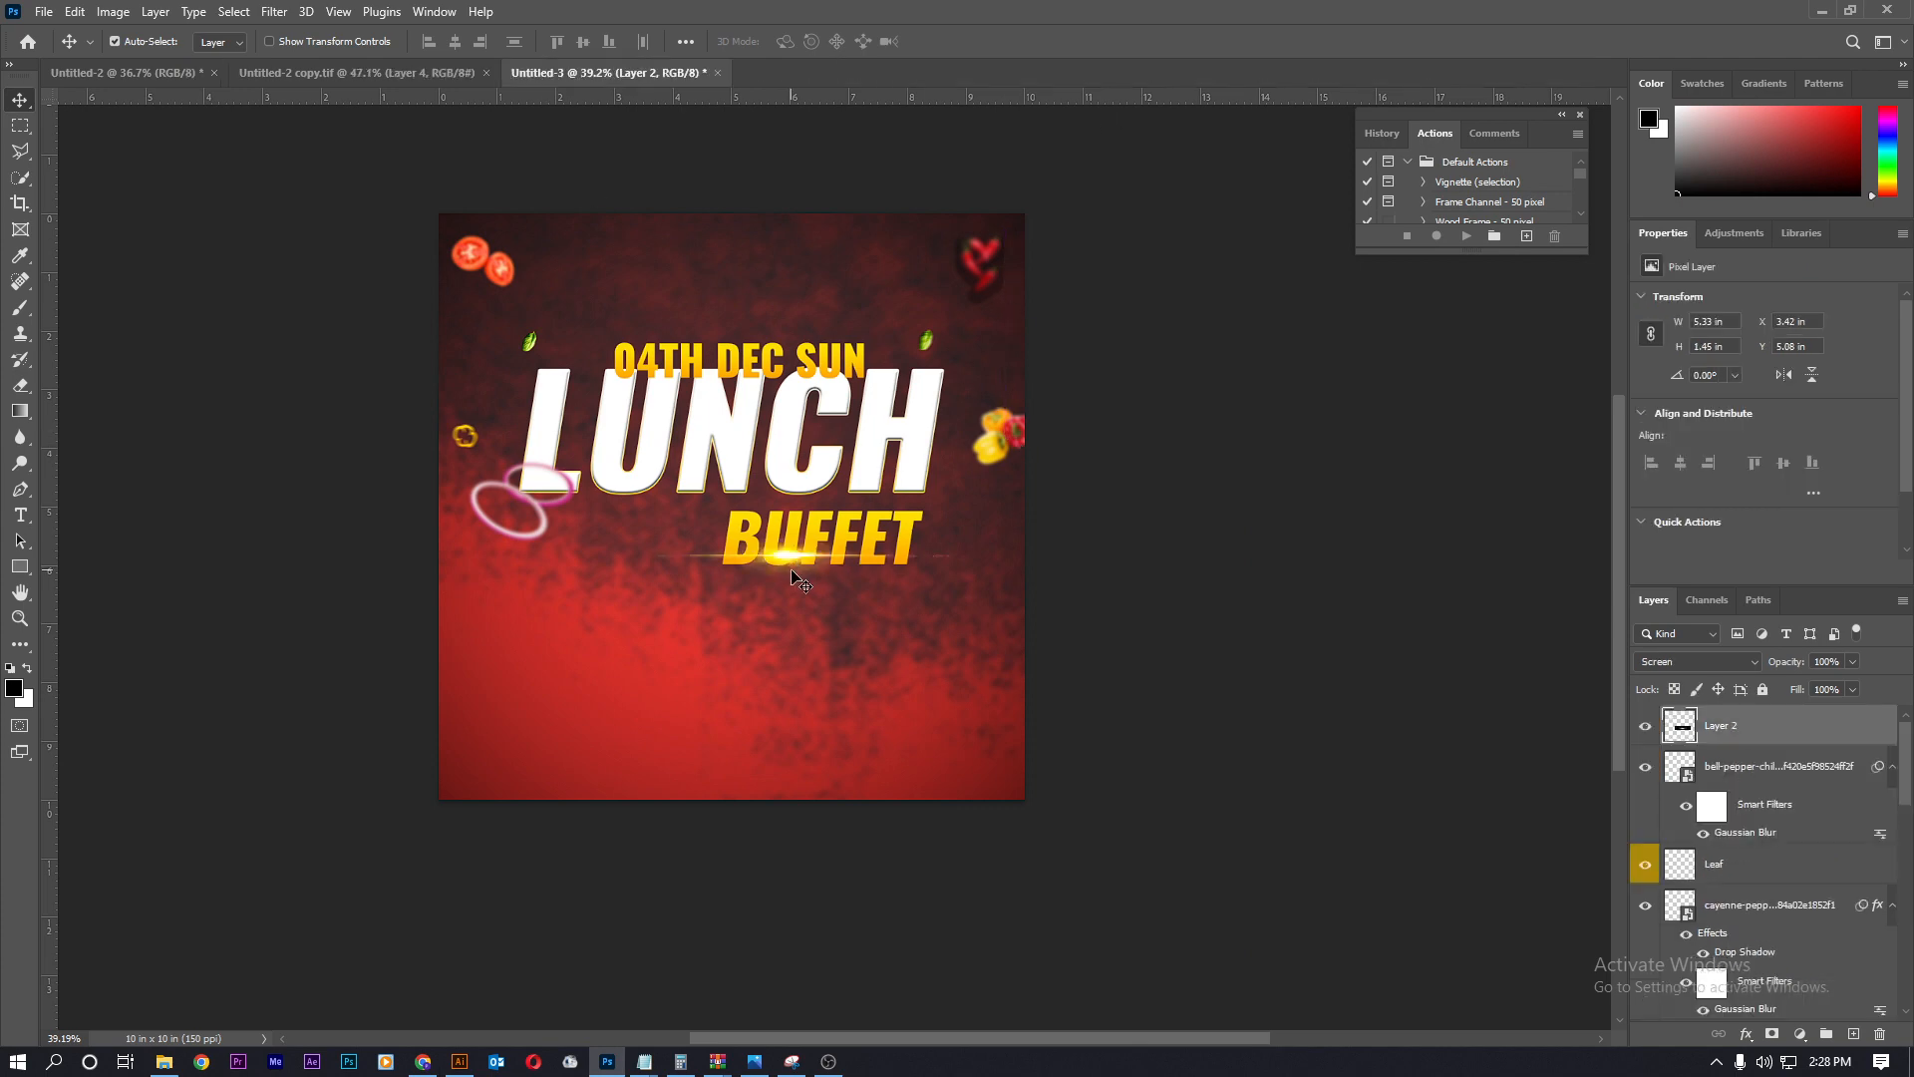
pyautogui.scroll(5, 783, 566)
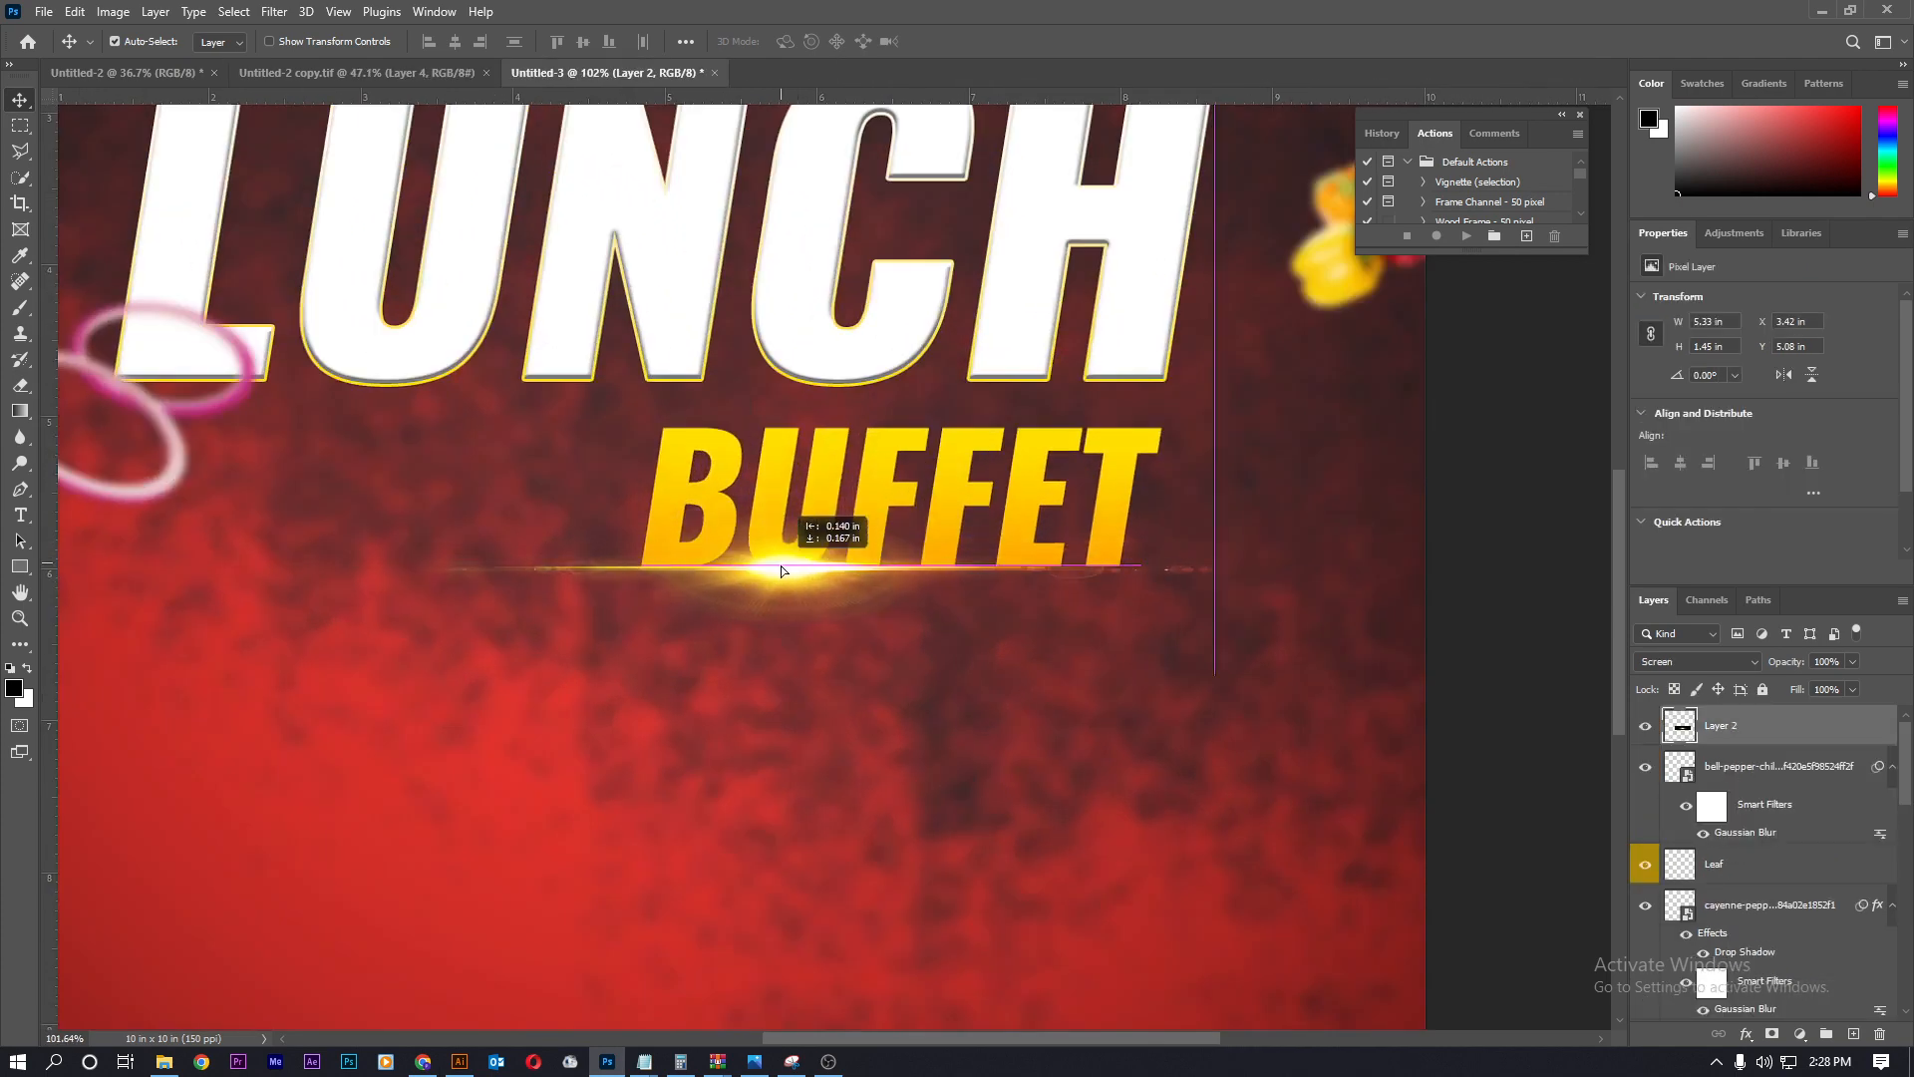
pyautogui.moveTo(782, 570); pyautogui.dragTo(838, 568)
pyautogui.scroll(-5, 828, 566)
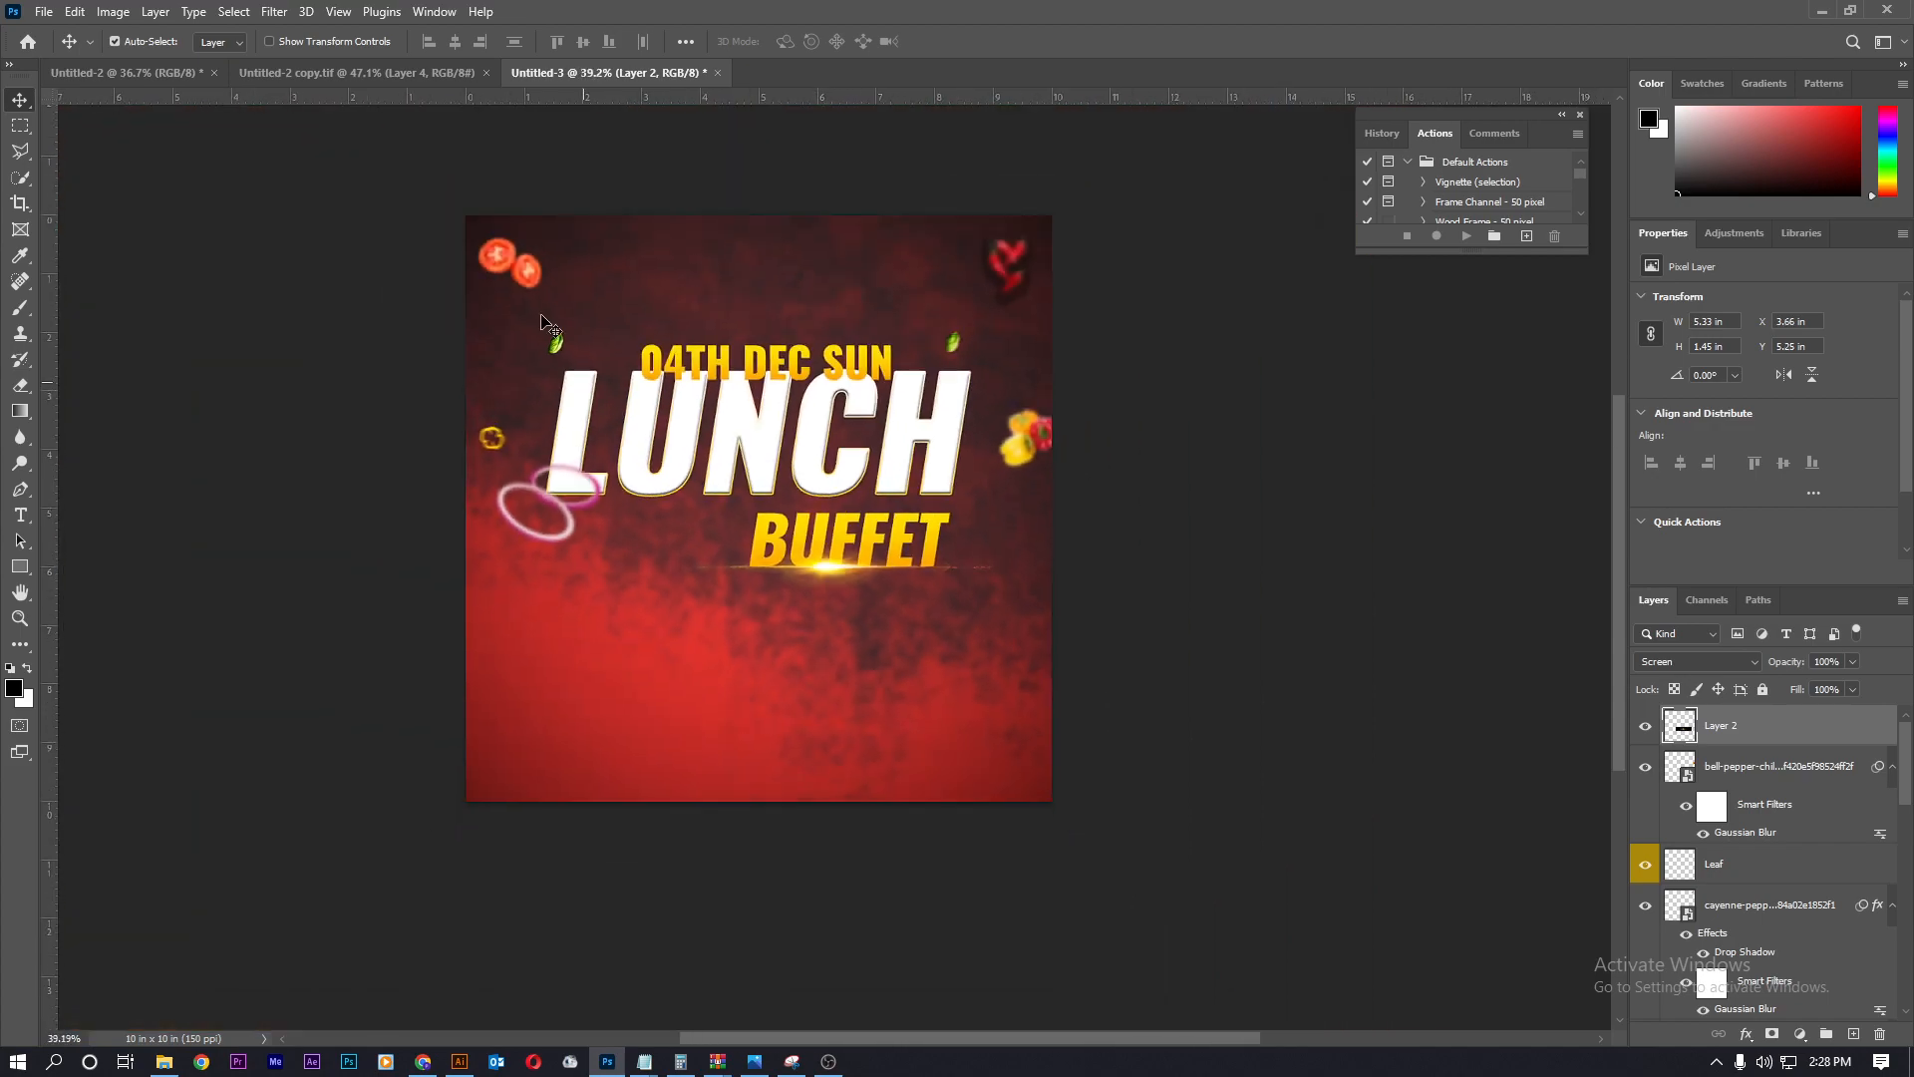
# - Position the buffet photo along the canvas's bottom edge and order it between the grunge background and the gradient fill
pyautogui.moveTo(801, 546); pyautogui.dragTo(803, 648)
pyautogui.press('Return')
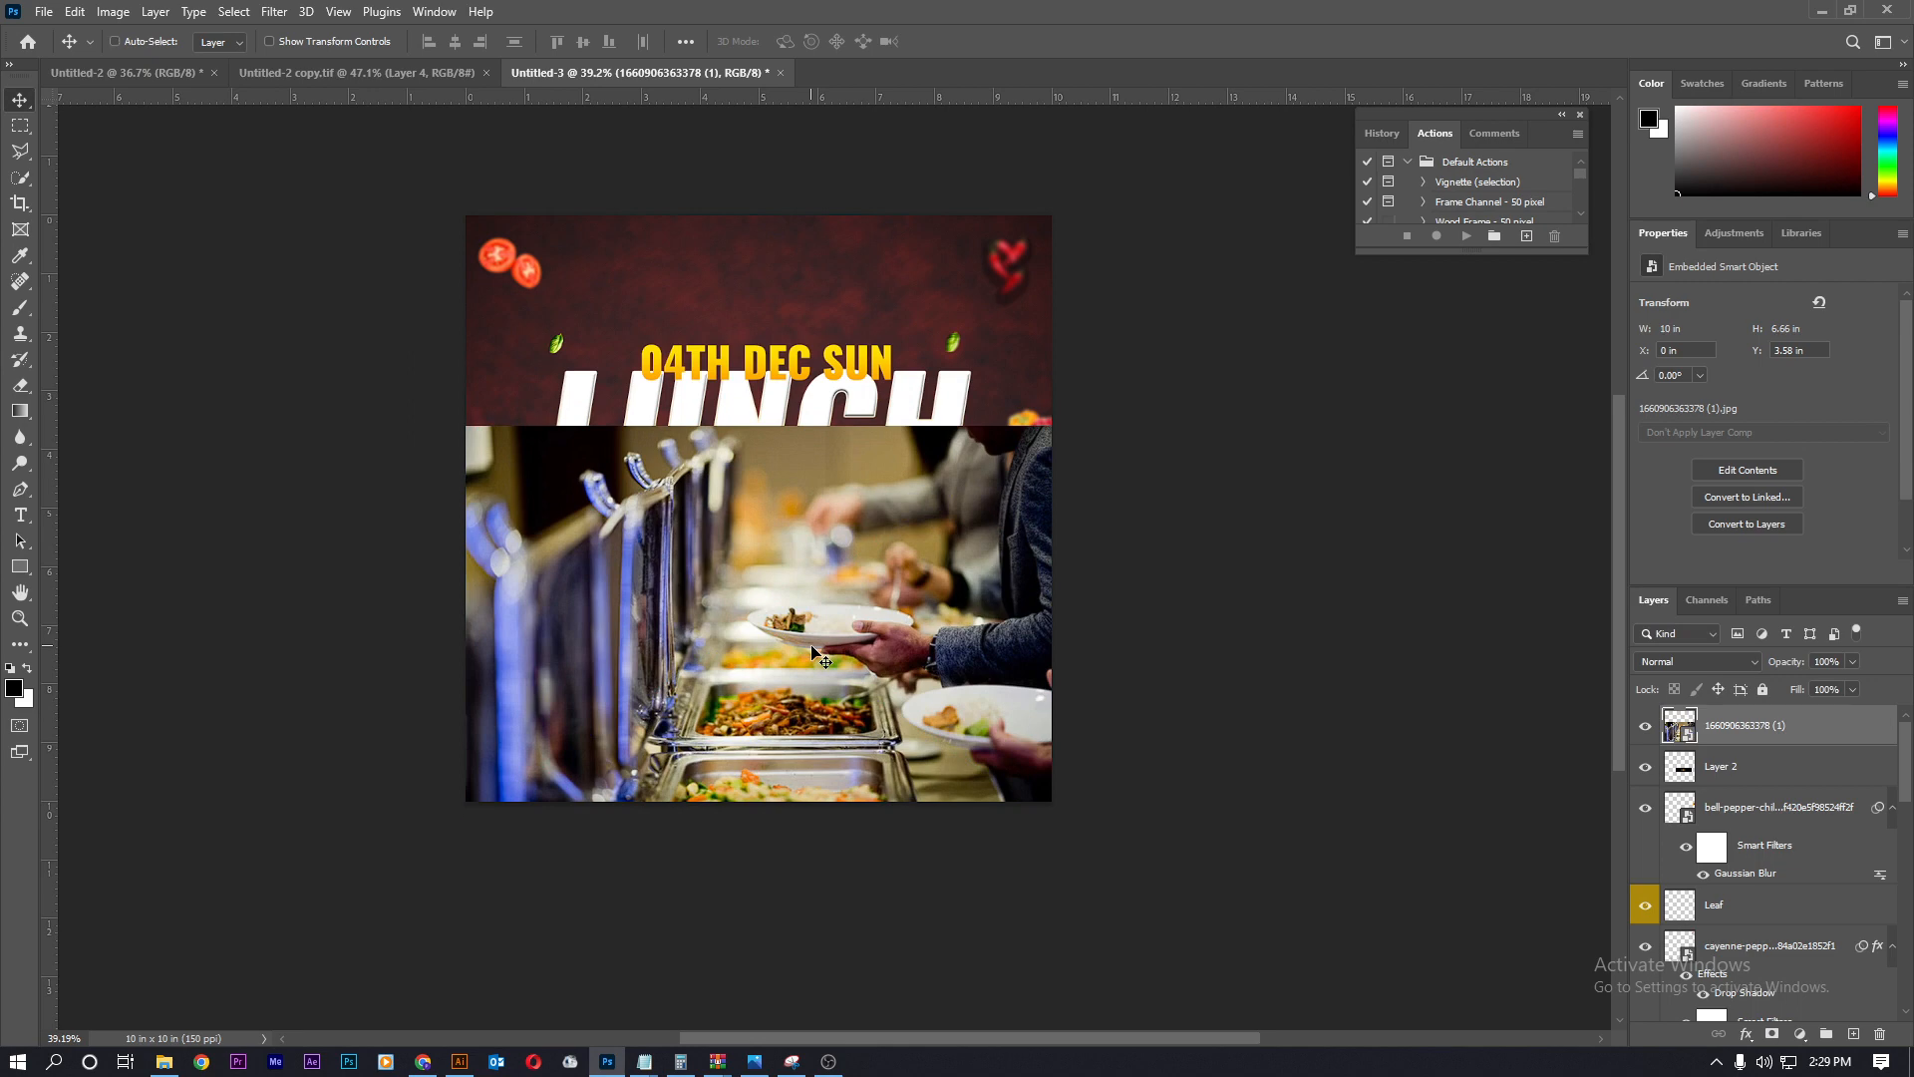
pyautogui.hotkey('ctrl', 'shift', '[')
pyautogui.hotkey('ctrl', ']')
pyautogui.hotkey('ctrl', ']')
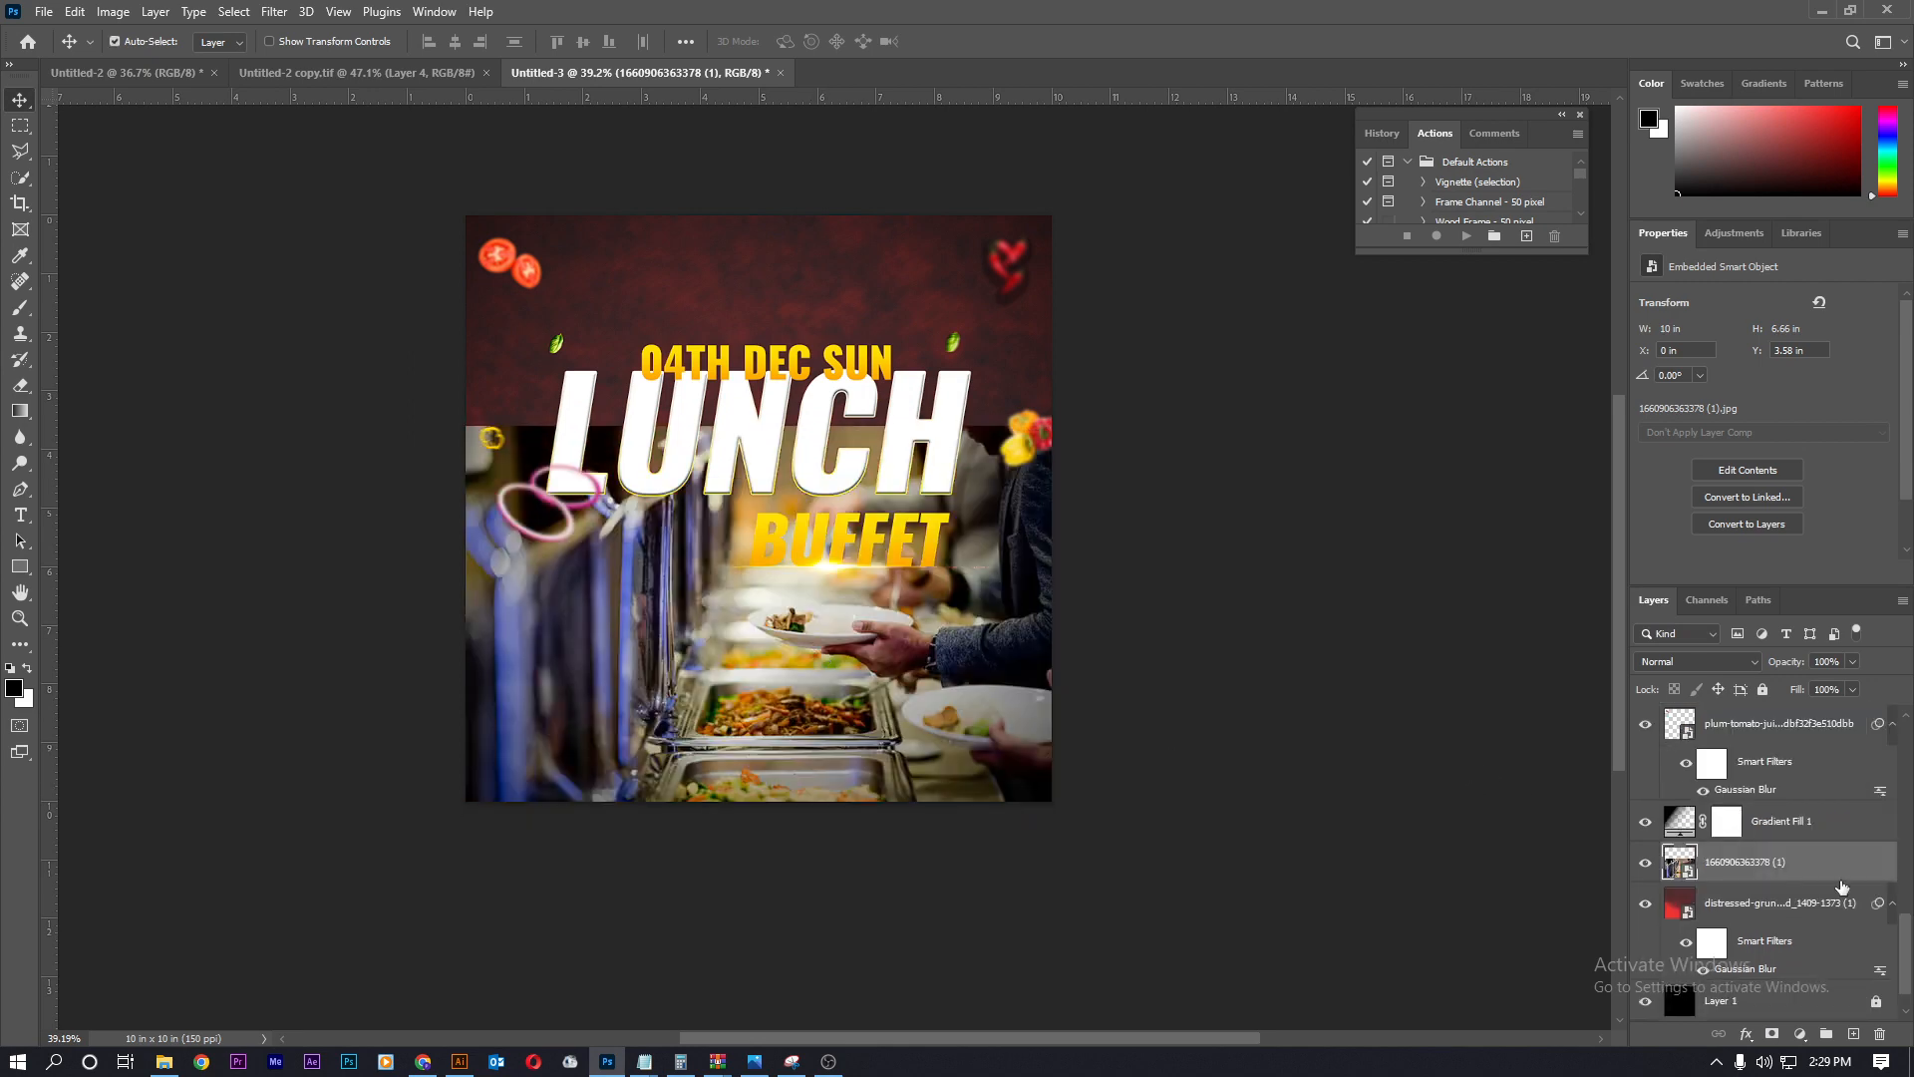
# - Add a layer mask to the buffet photo and ready the Eraser with white as the foreground colour
pyautogui.click(1772, 1034)
pyautogui.scroll(1, 638, 411)
pyautogui.press('x')
pyautogui.press('e')
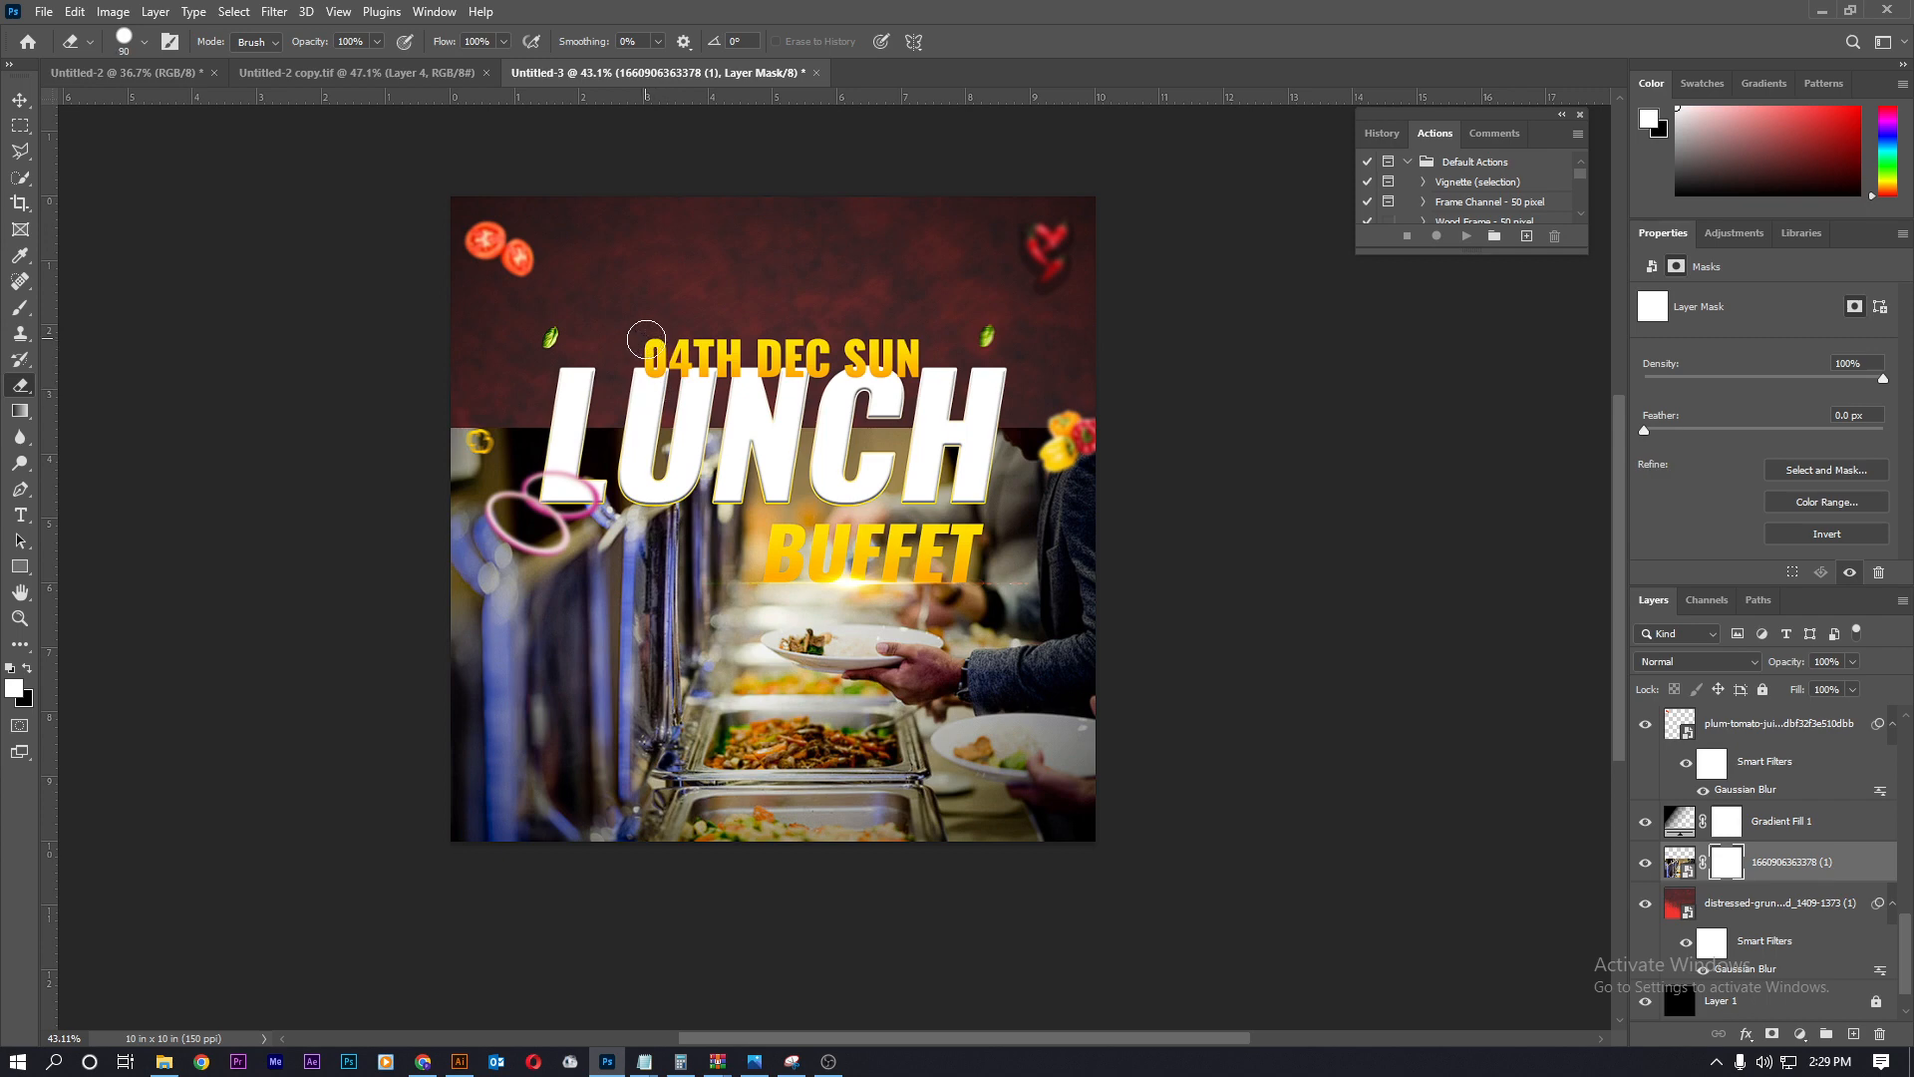
# - Try to erase the buffet photo's top edge on the mask with a 500 px hard round eraser
pyautogui.press(']')
pyautogui.press(']')
pyautogui.press(']')
pyautogui.press(']')
pyautogui.press(']')
pyautogui.press(']')
pyautogui.press(']')
pyautogui.press(']')
pyautogui.press(']')
pyautogui.moveTo(1101, 381); pyautogui.dragTo(812, 375)
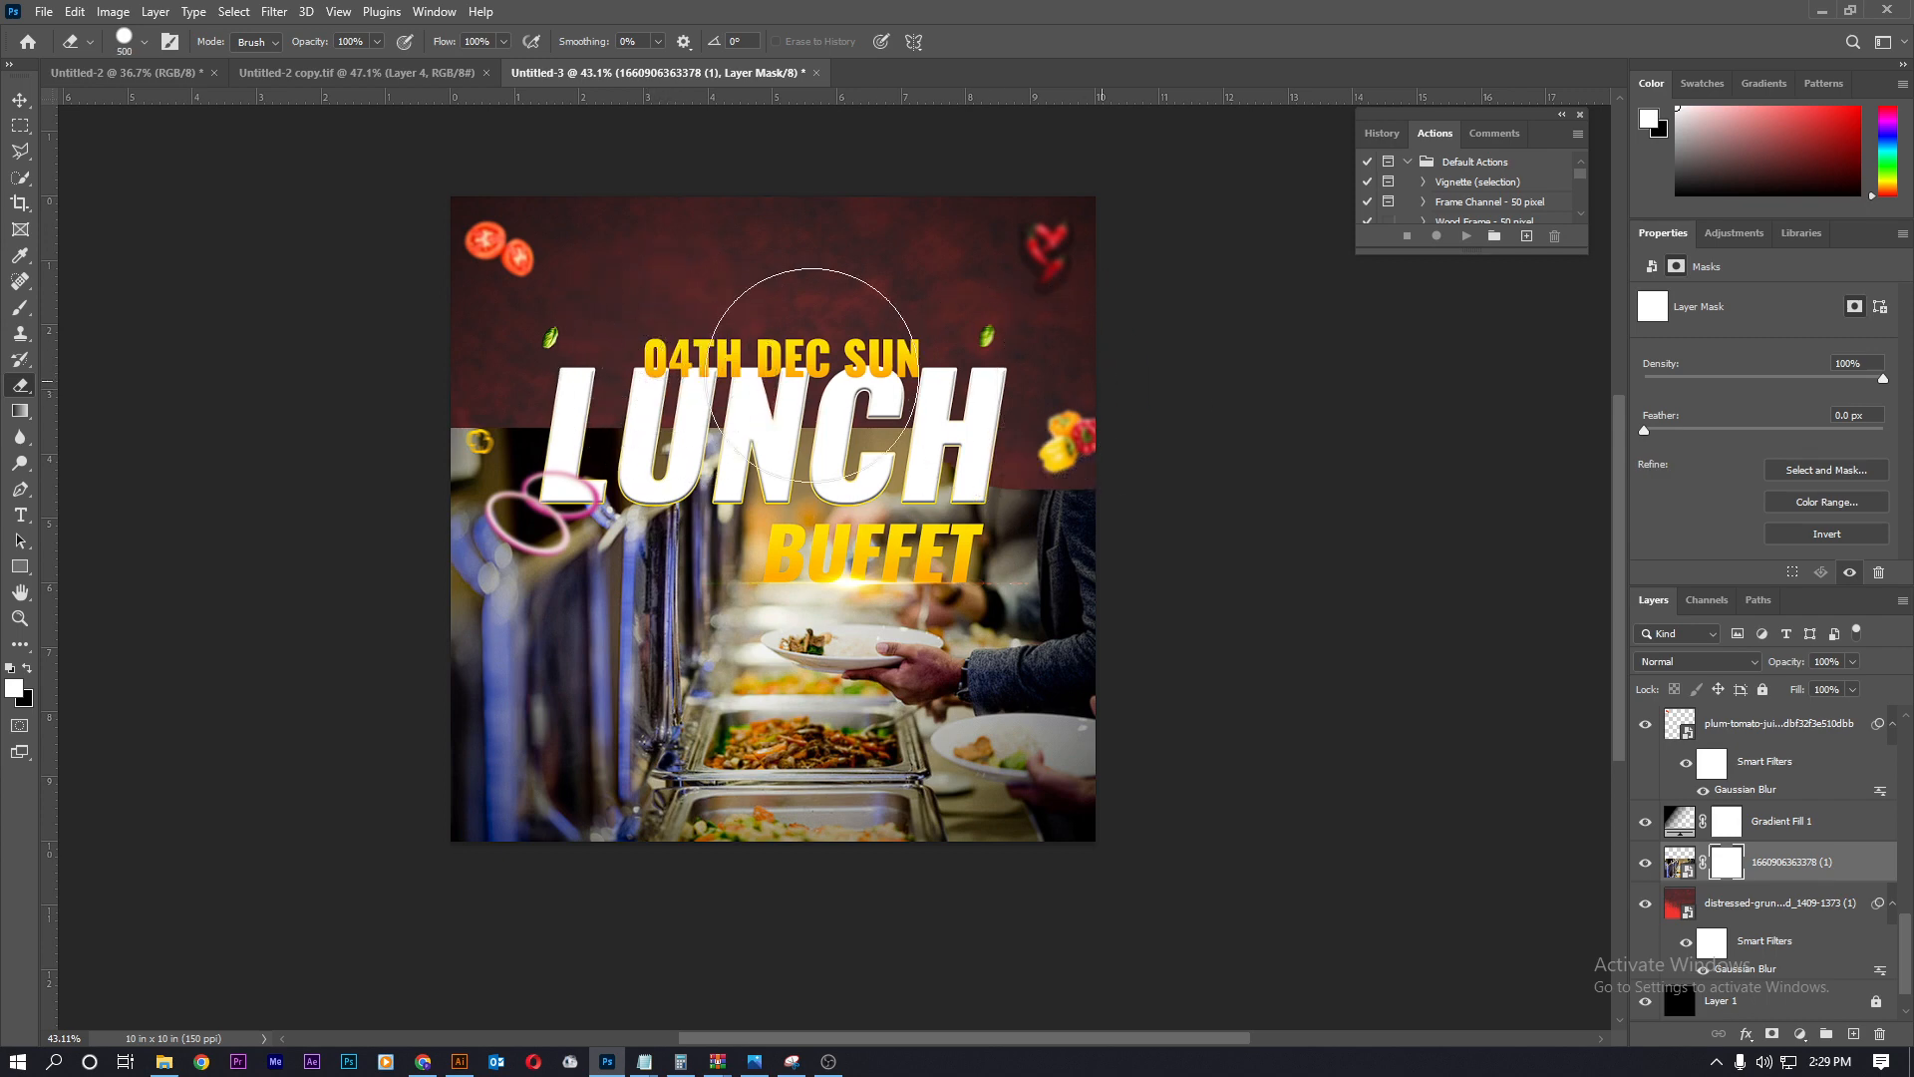
# - Fade the buffet photo's top edge into the red background using a 600 px Soft Round eraser at 36% opacity
pyautogui.rightClick(763, 305)
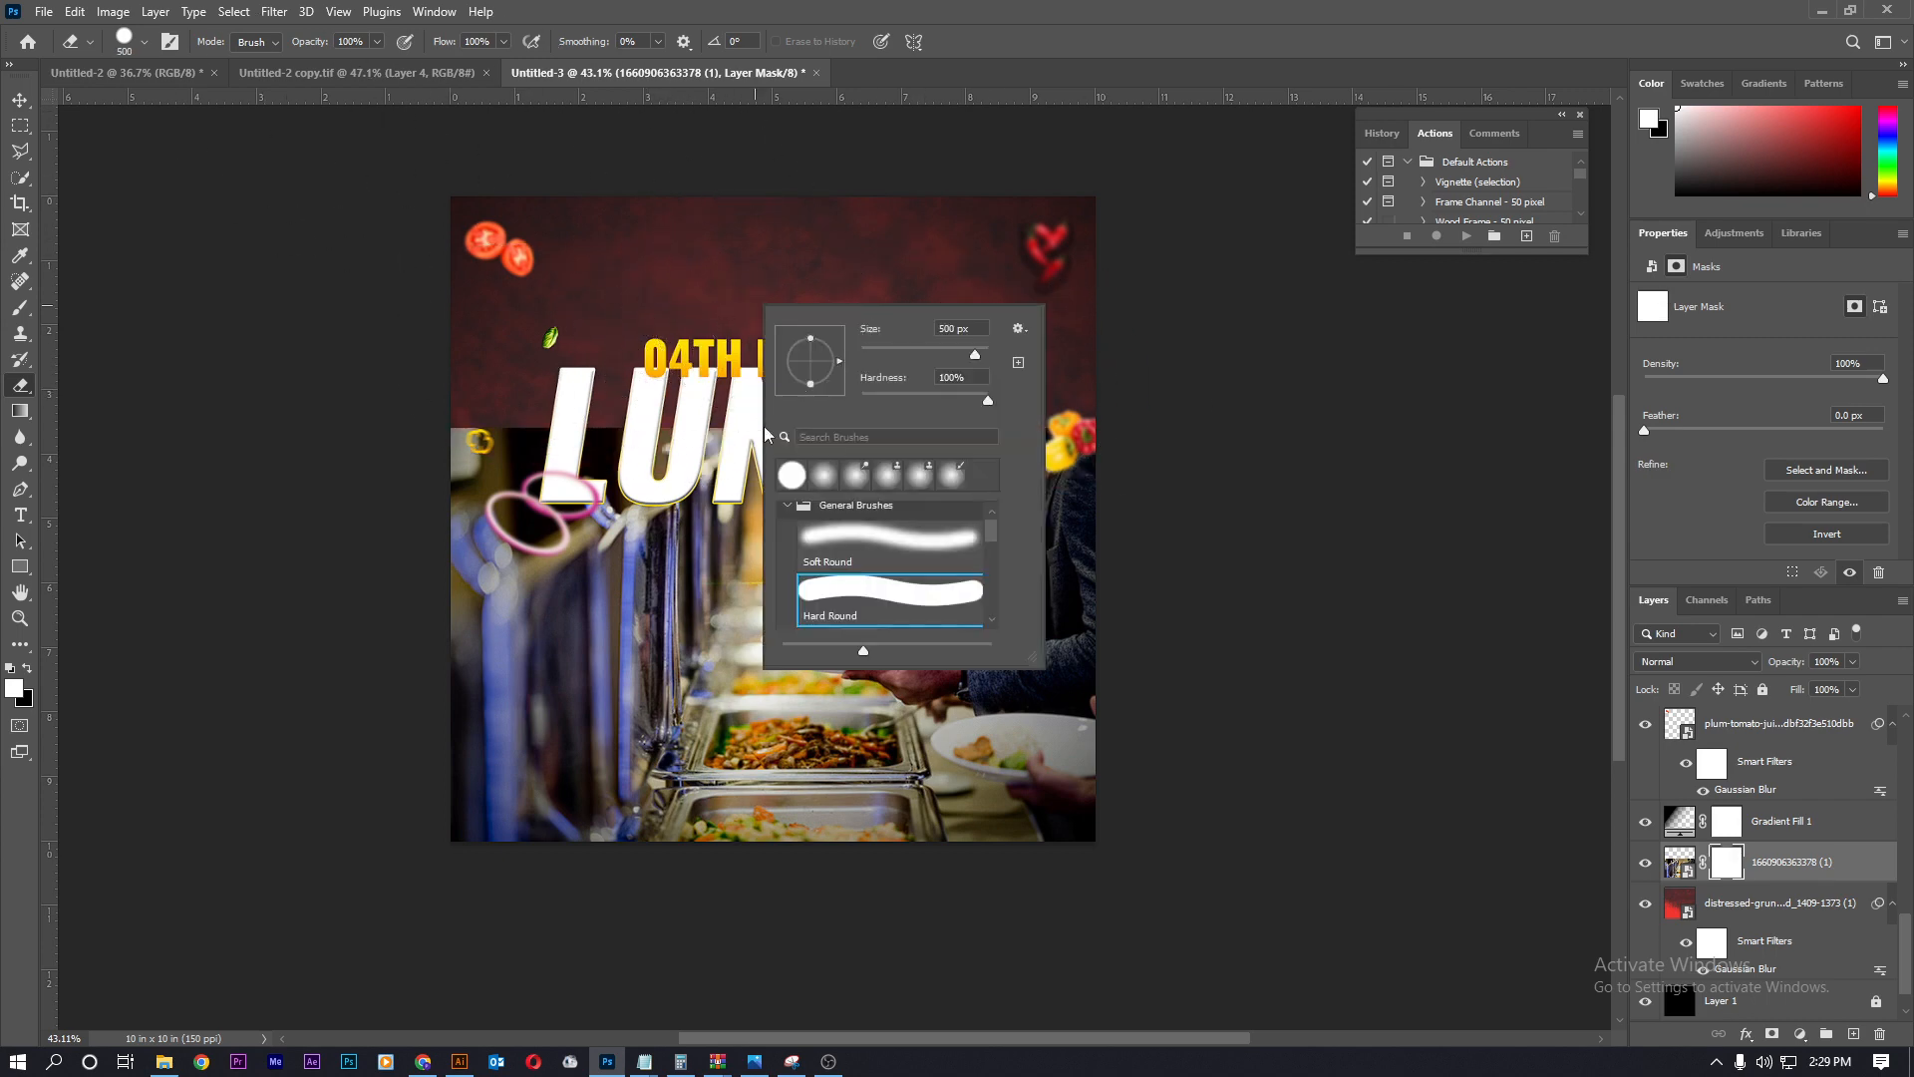
pyautogui.click(841, 526)
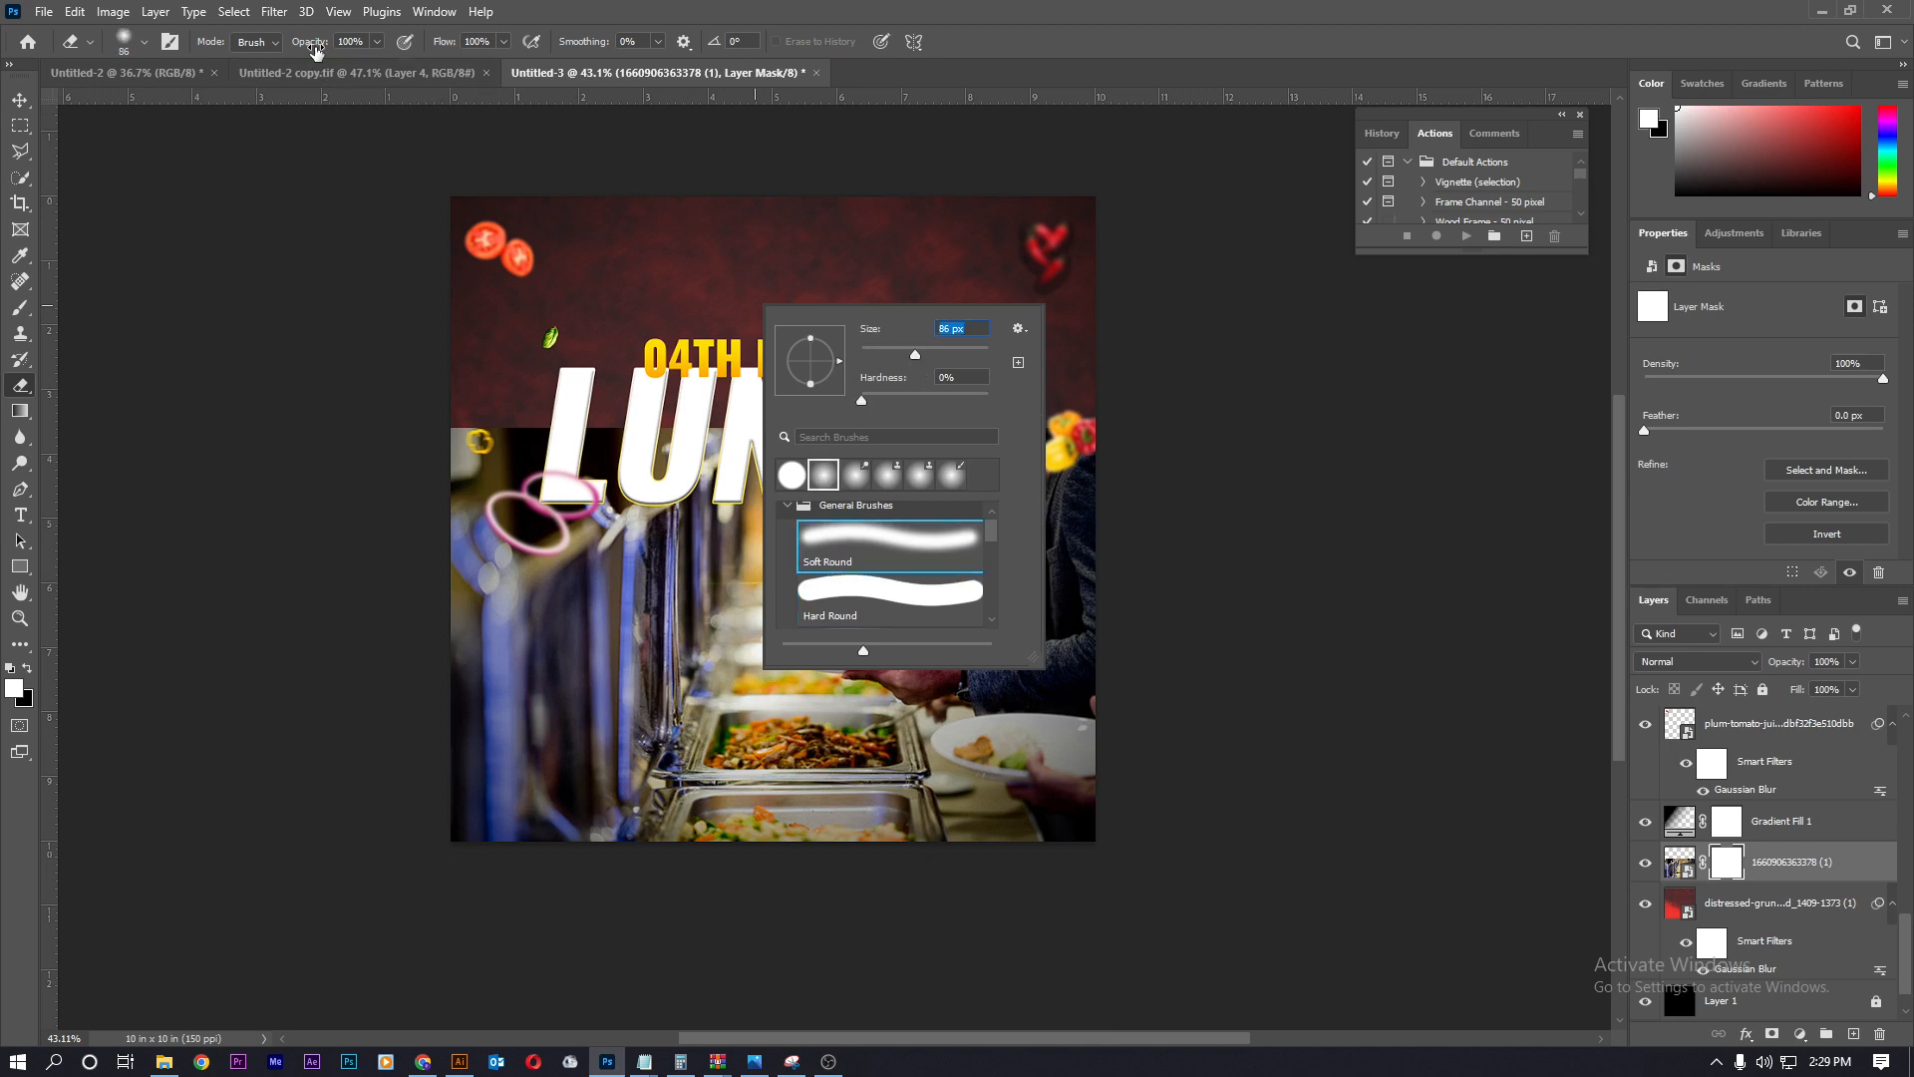
pyautogui.moveTo(315, 52); pyautogui.dragTo(313, 45)
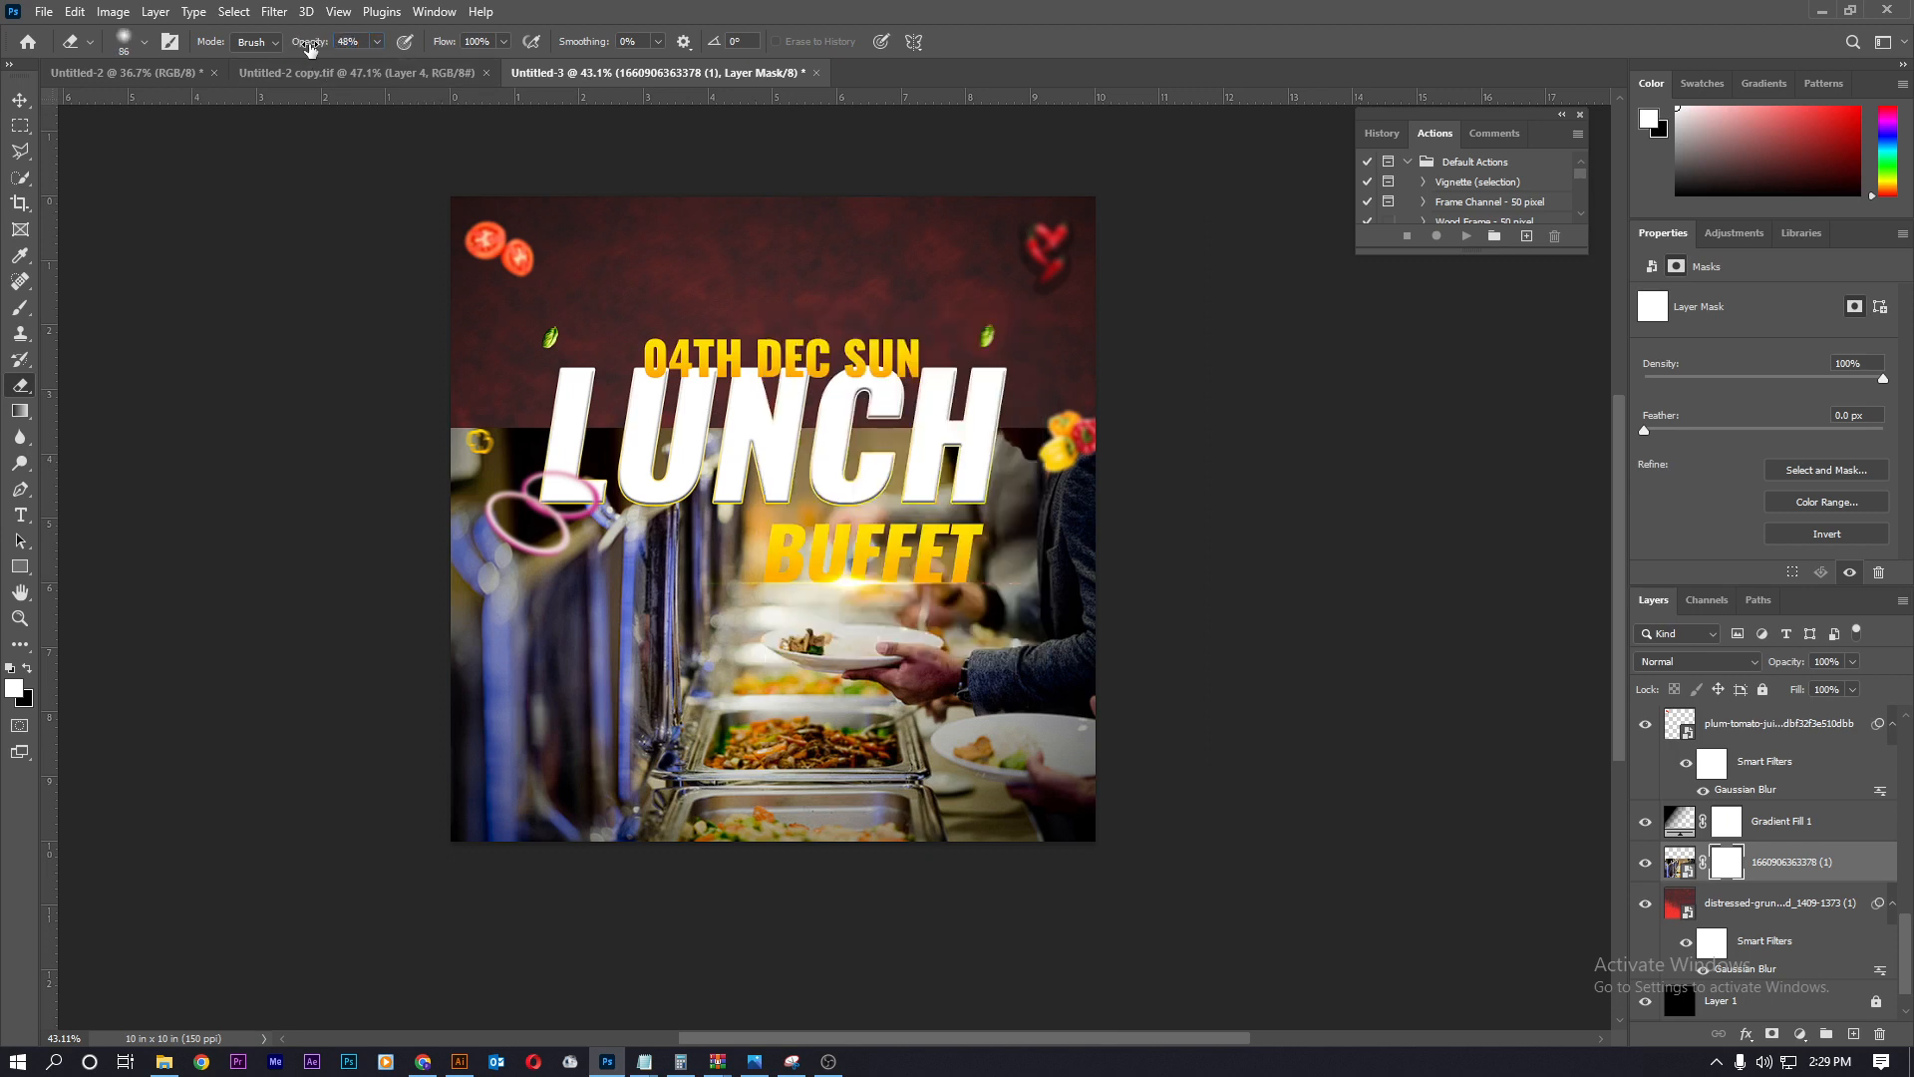
pyautogui.press(']')
pyautogui.press(']')
pyautogui.press(']')
pyautogui.press(']')
pyautogui.press(']')
pyautogui.press(']')
pyautogui.press(']')
pyautogui.press(']')
pyautogui.press(']')
pyautogui.press(']')
pyautogui.press(']')
pyautogui.moveTo(1045, 377)
pyautogui.mouseDown()
pyautogui.moveTo(981, 385)
pyautogui.moveTo(1097, 394)
pyautogui.moveTo(667, 380)
pyautogui.moveTo(417, 396)
pyautogui.moveTo(534, 366)
pyautogui.moveTo(1122, 389)
pyautogui.moveTo(1147, 370)
pyautogui.moveTo(581, 379)
pyautogui.mouseUp()
# - Examine the blend between the buffet photo and the red background up close and at full view
pyautogui.scroll(5, 583, 380)
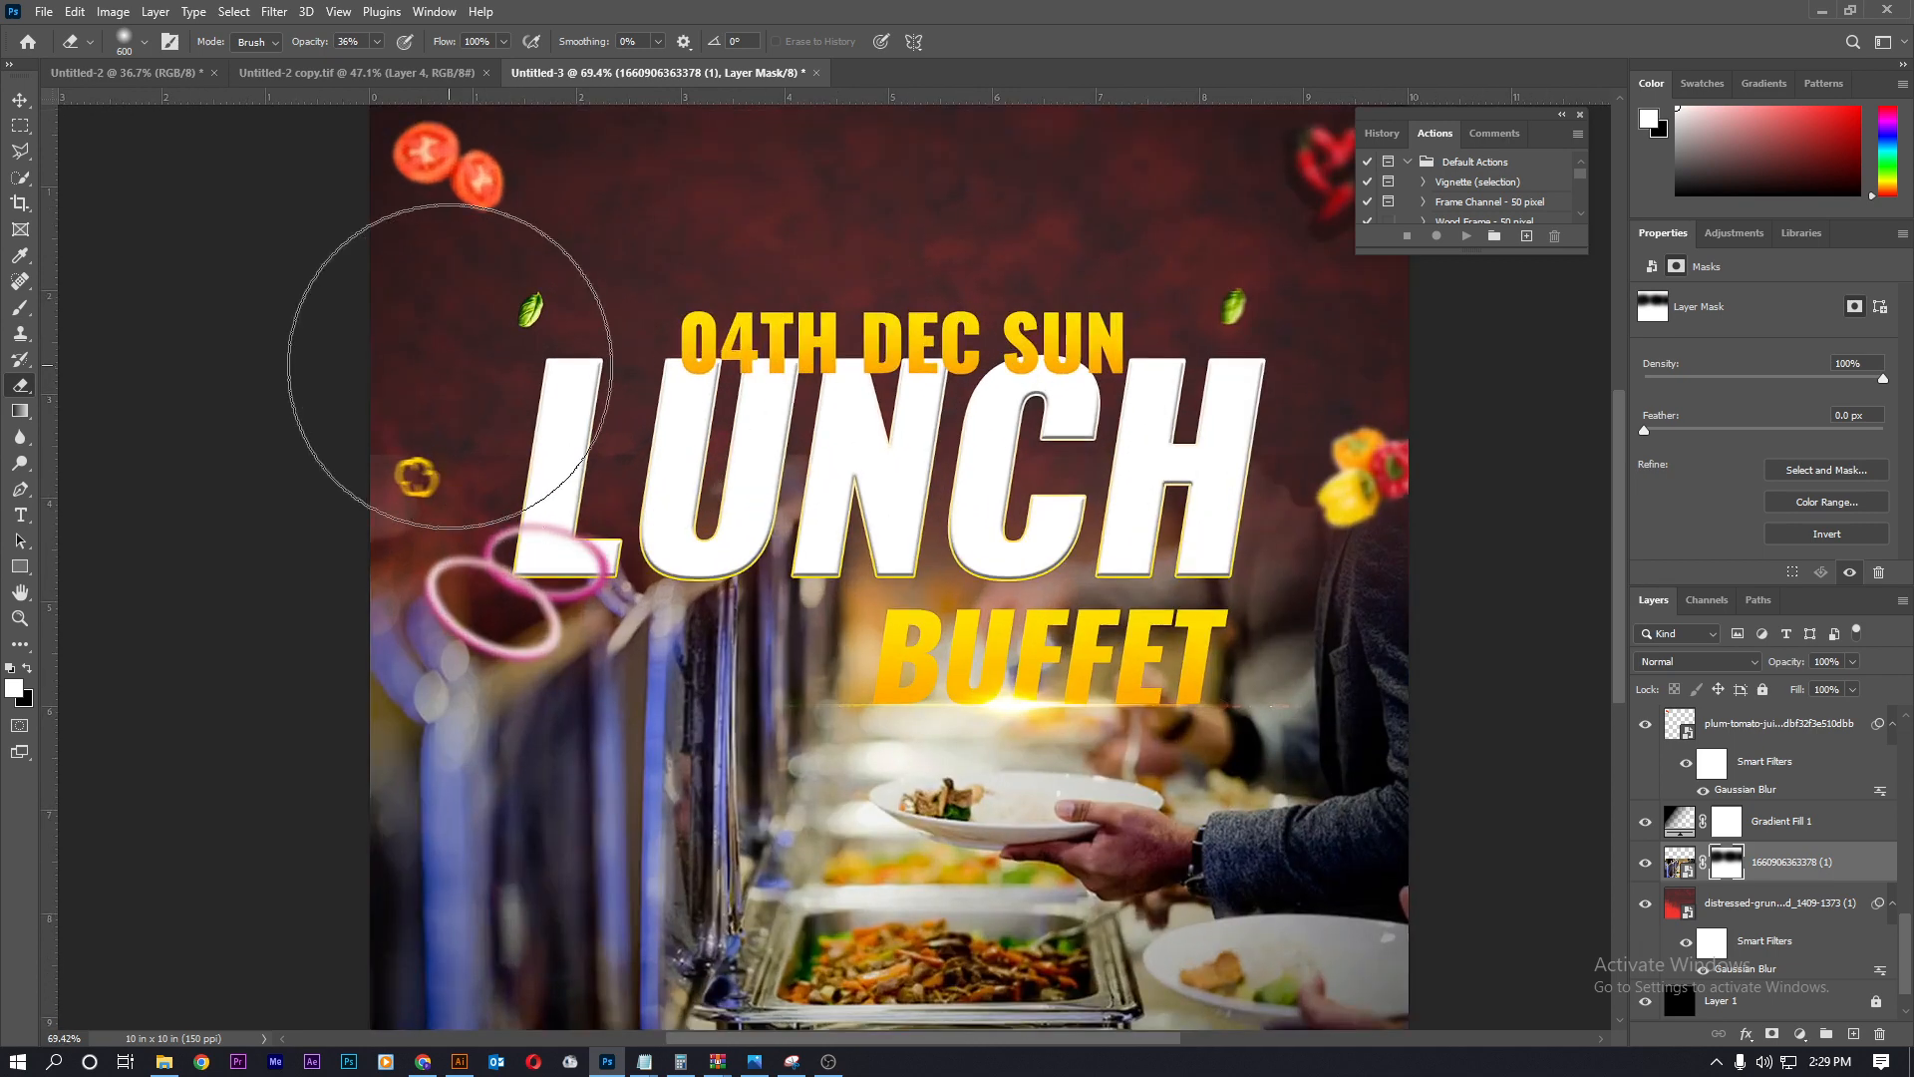
pyautogui.scroll(-4, 356, 348)
pyautogui.scroll(6, 1044, 384)
pyautogui.scroll(-6, 857, 314)
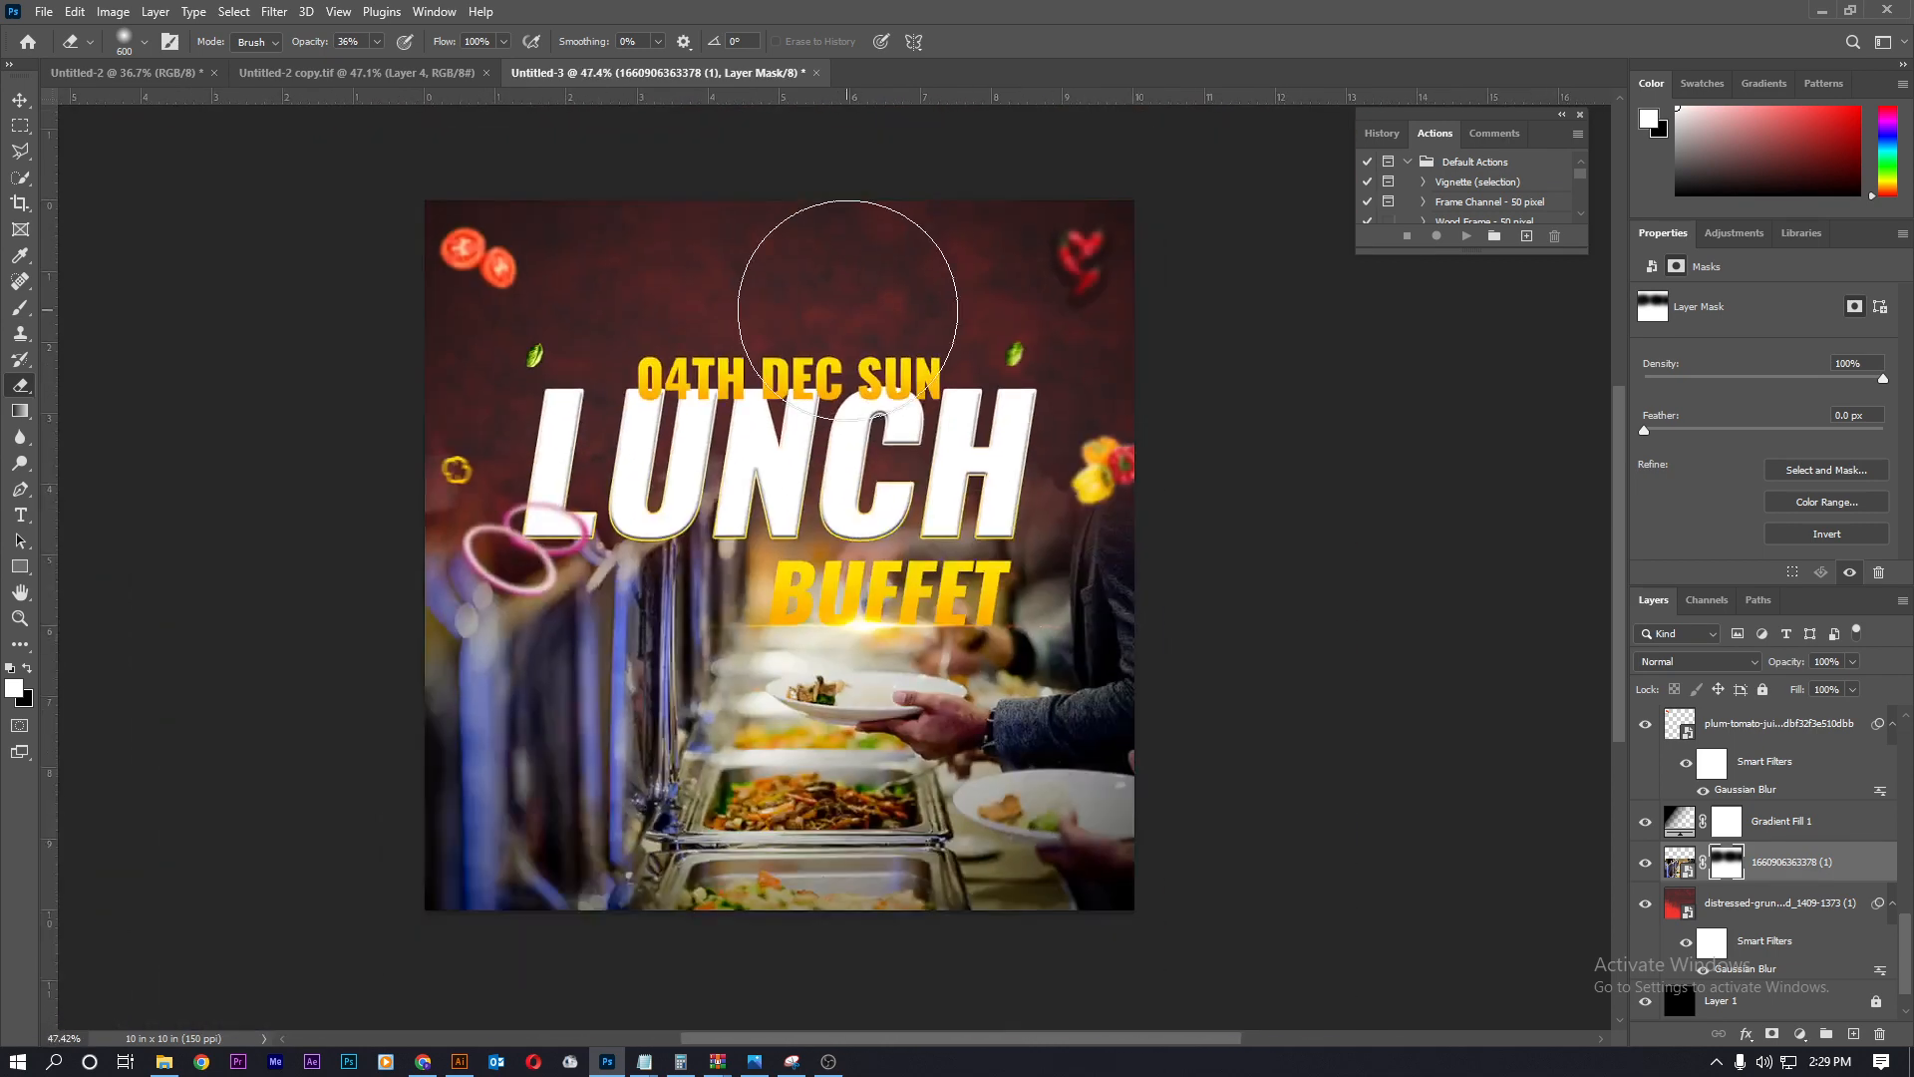
pyautogui.scroll(-3, 878, 234)
pyautogui.scroll(4, 813, 284)
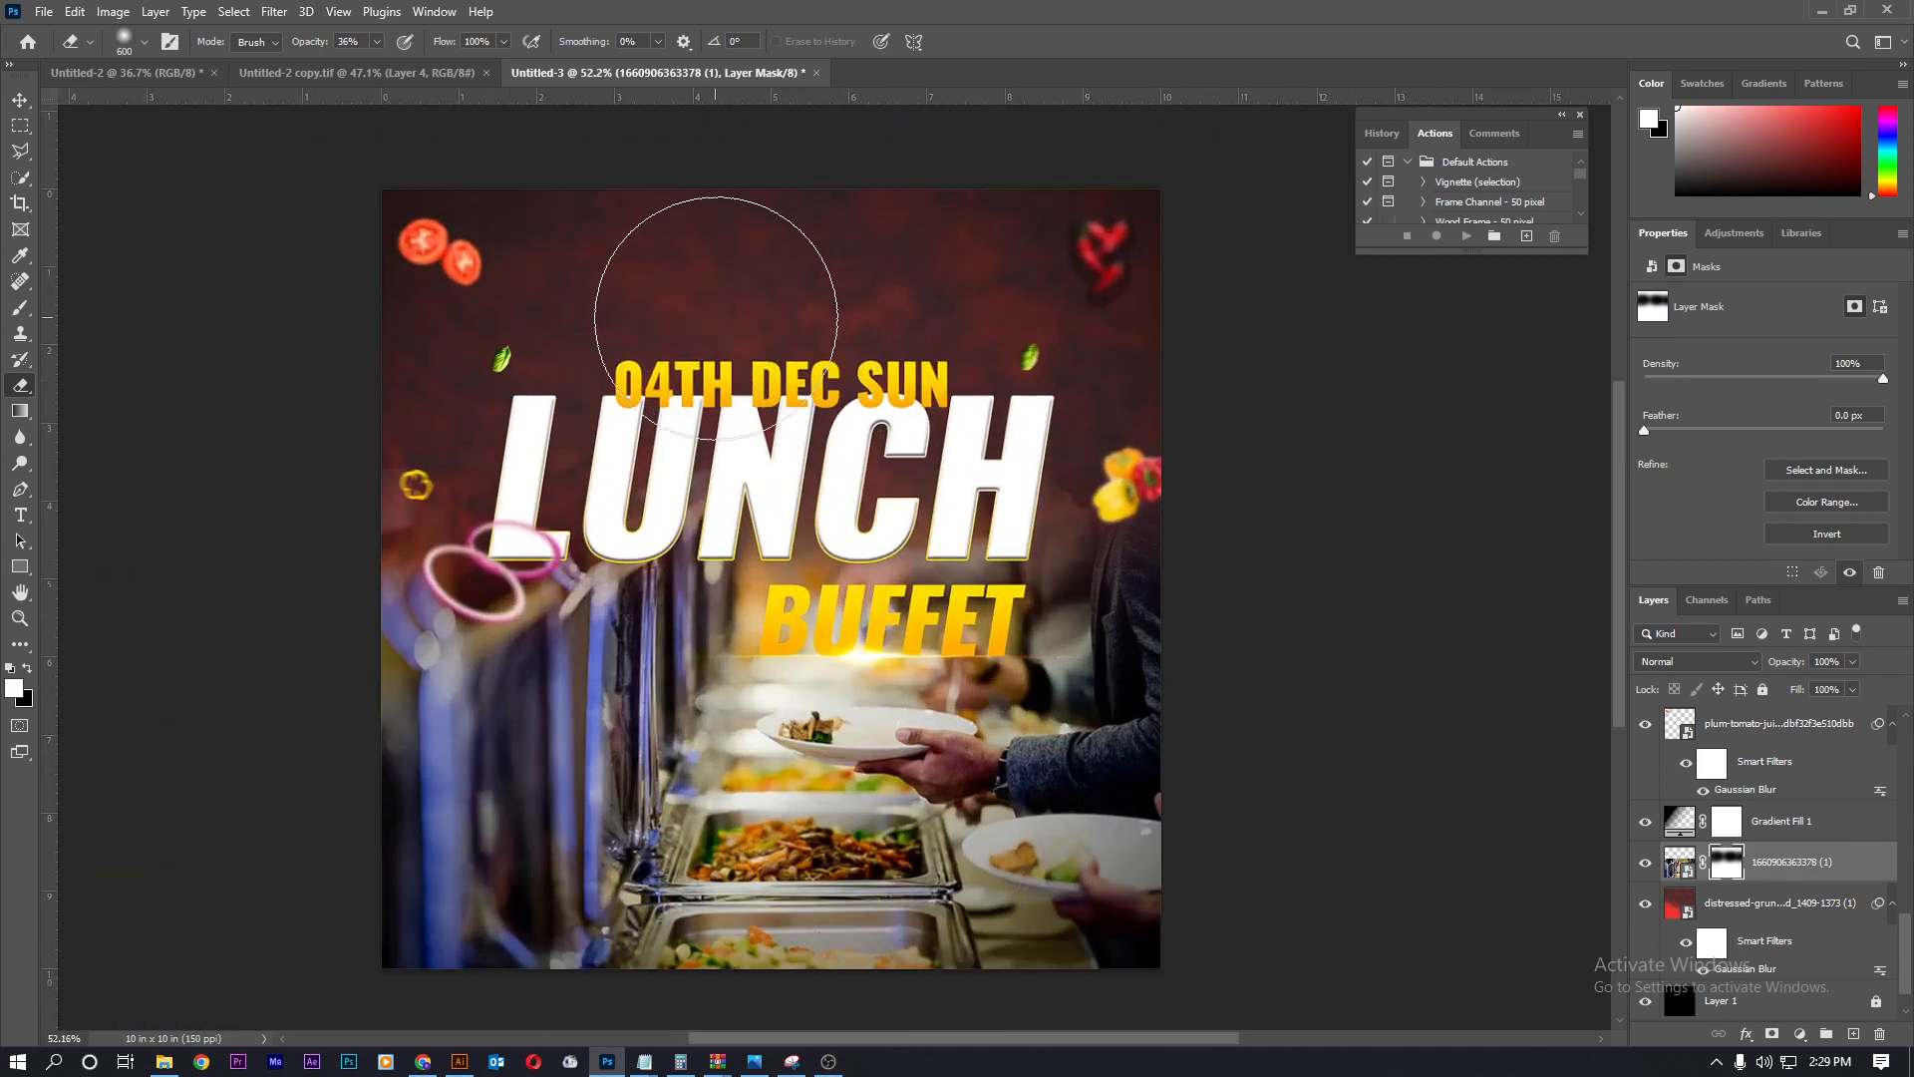
pyautogui.scroll(-3, 716, 318)
pyautogui.scroll(2, 716, 320)
pyautogui.press('v')
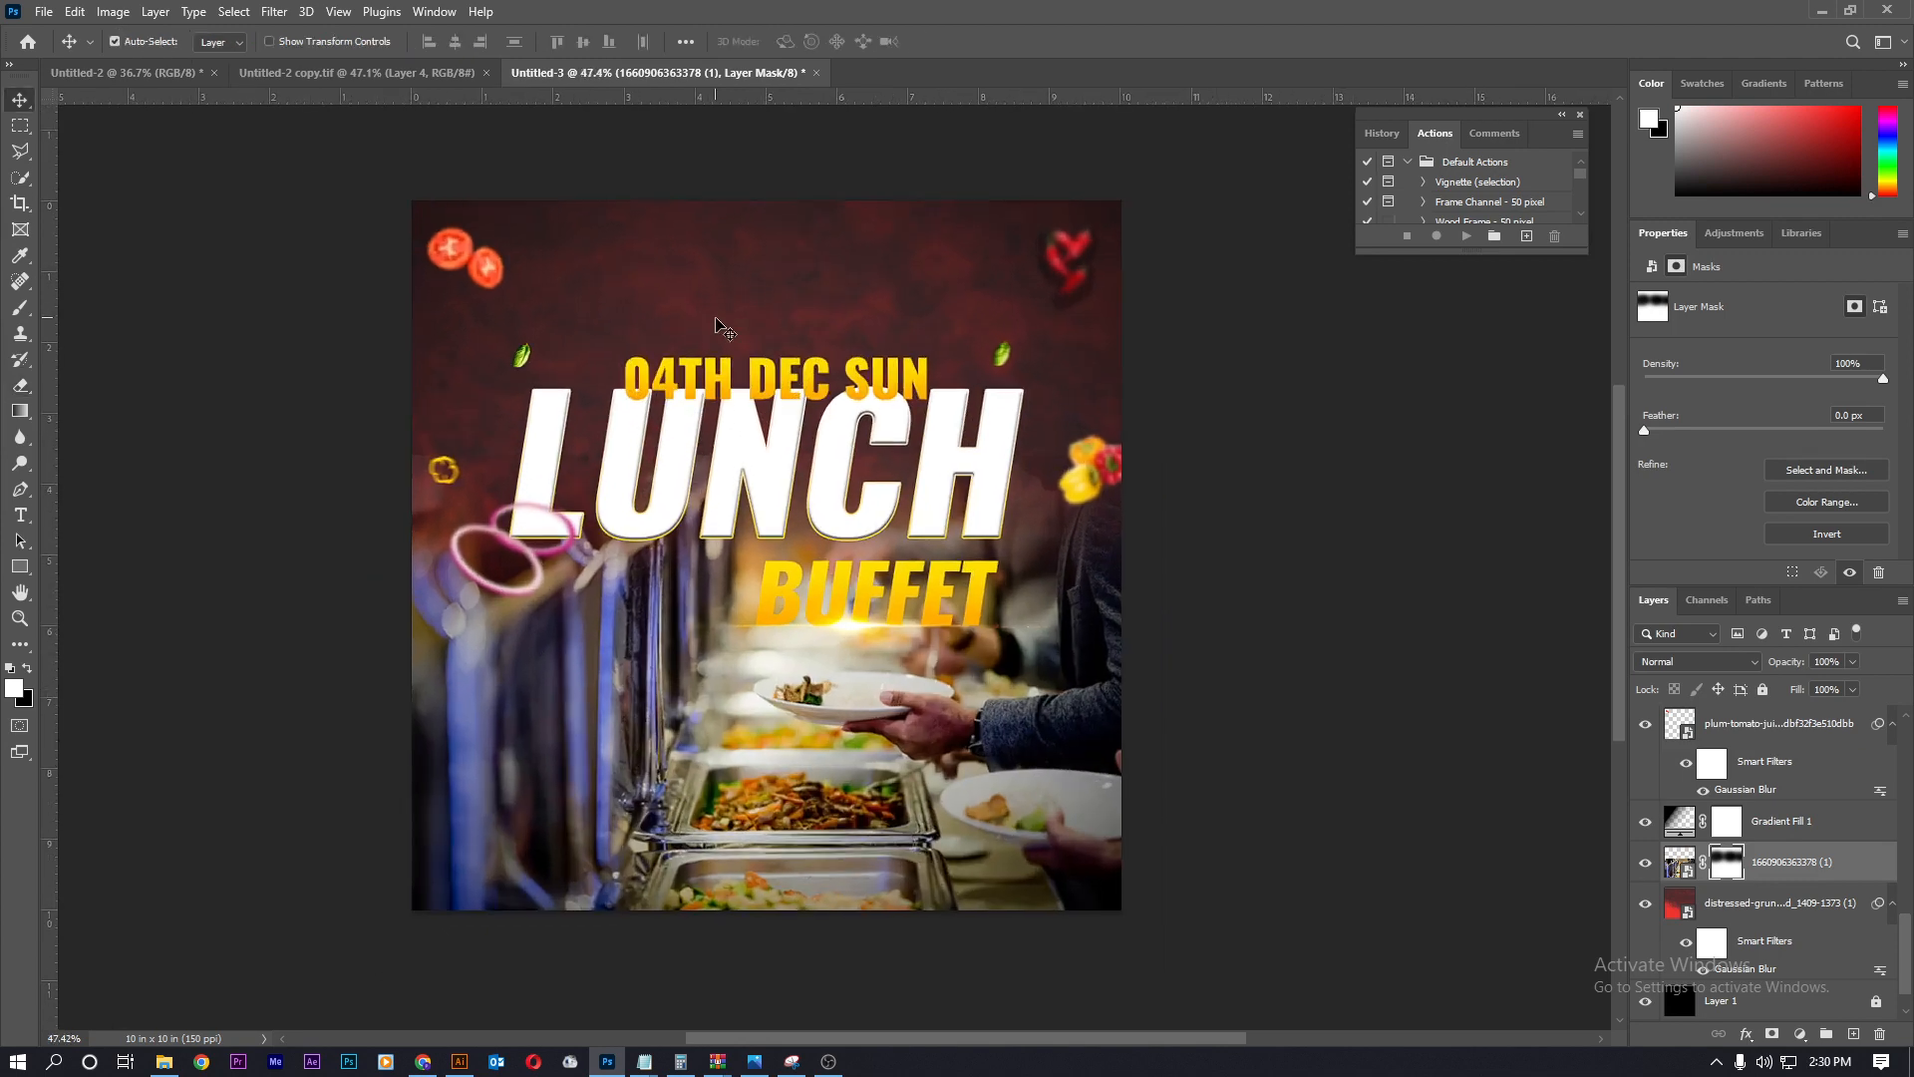
# - Outline a slanted four-sided selection about 3.93 in wide and 1.21 in high around the BUFFET text
pyautogui.scroll(5, 868, 578)
pyautogui.click(832, 626)
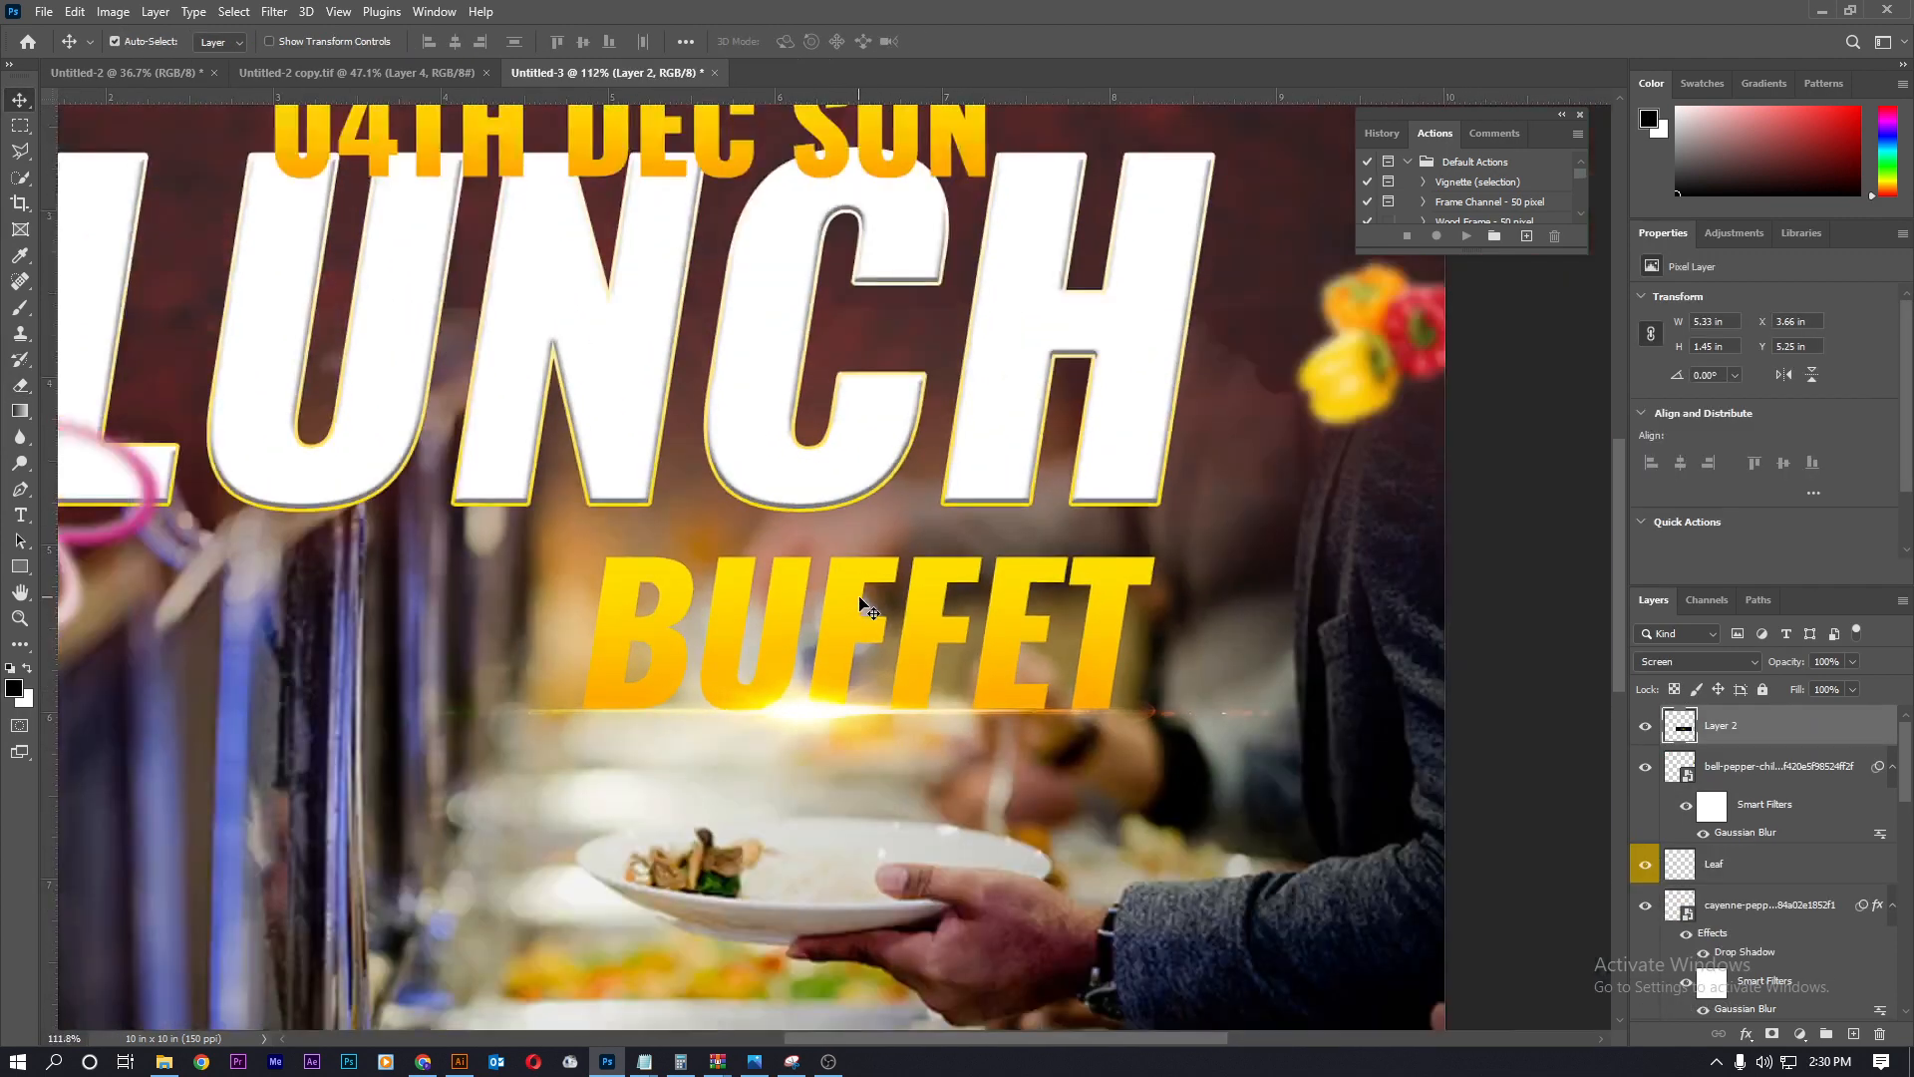
pyautogui.press('l')
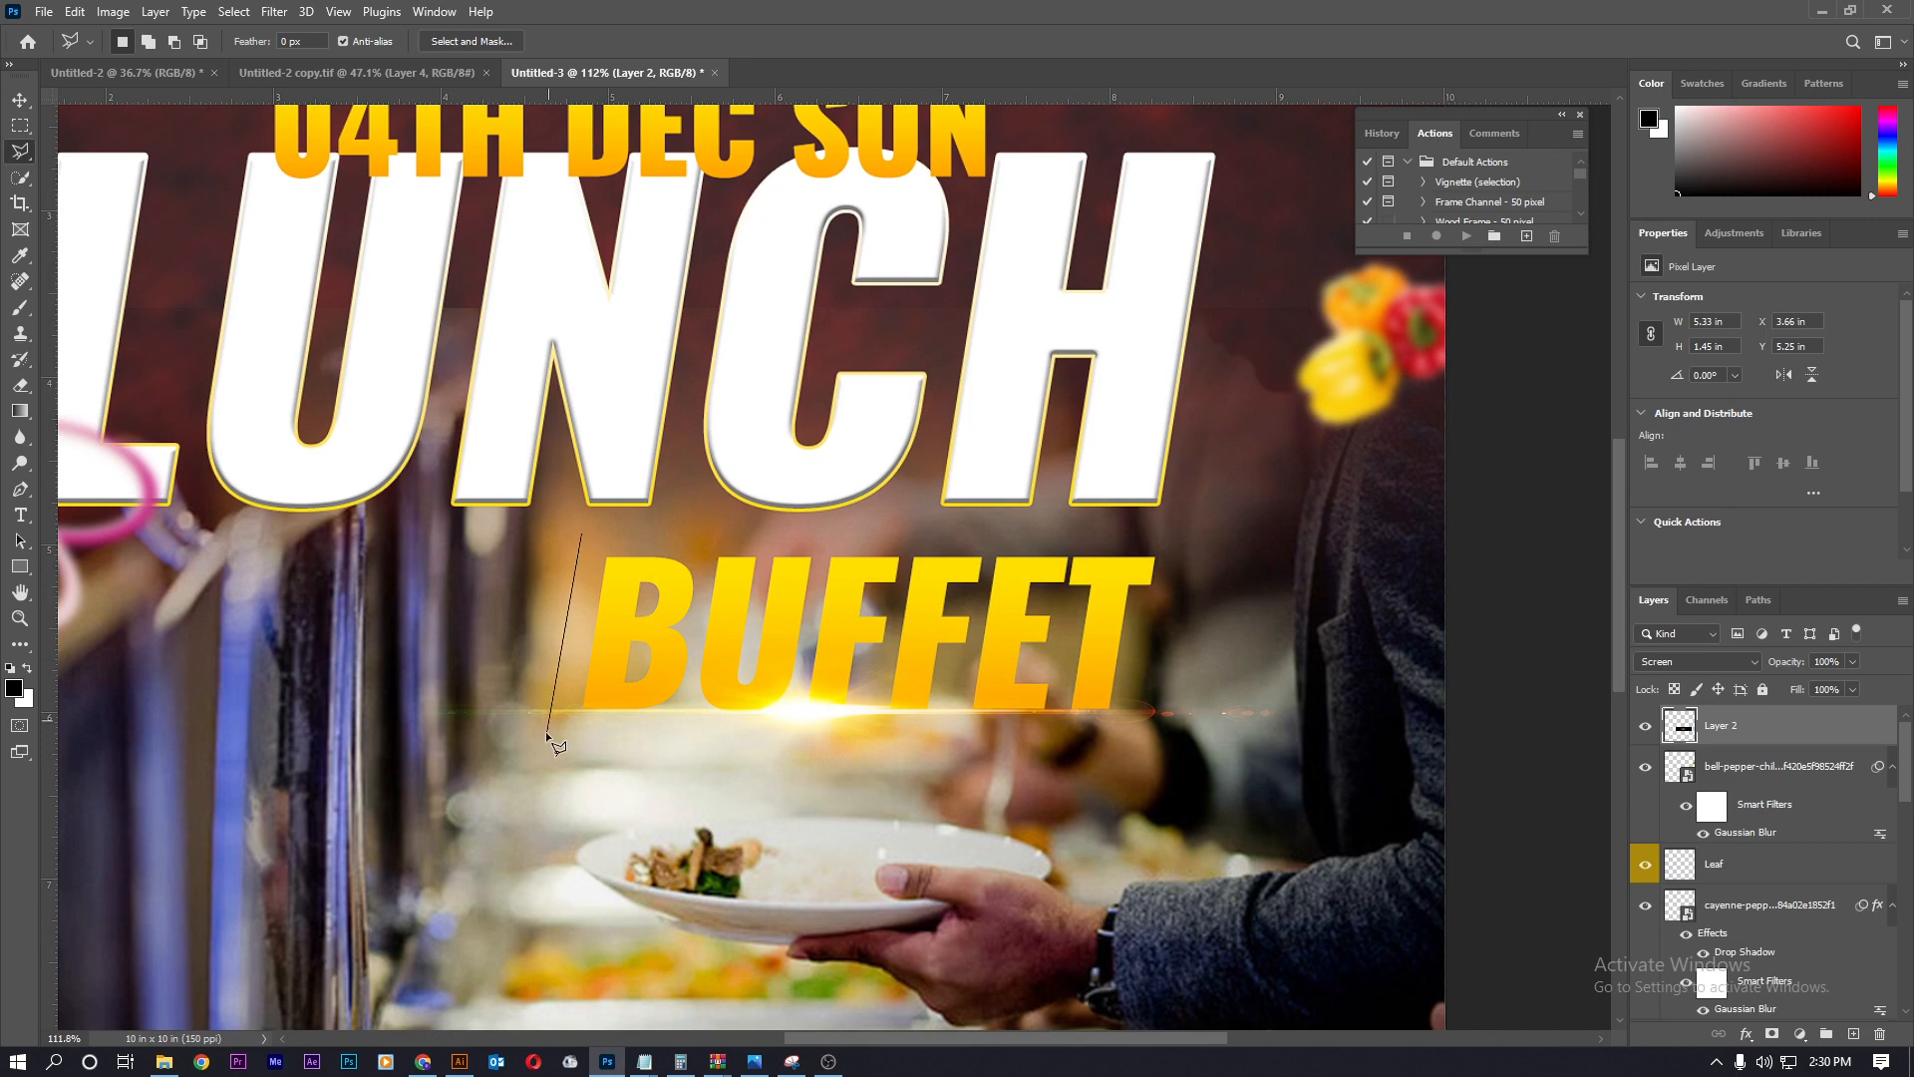
pyautogui.click(546, 732)
pyautogui.click(1202, 538)
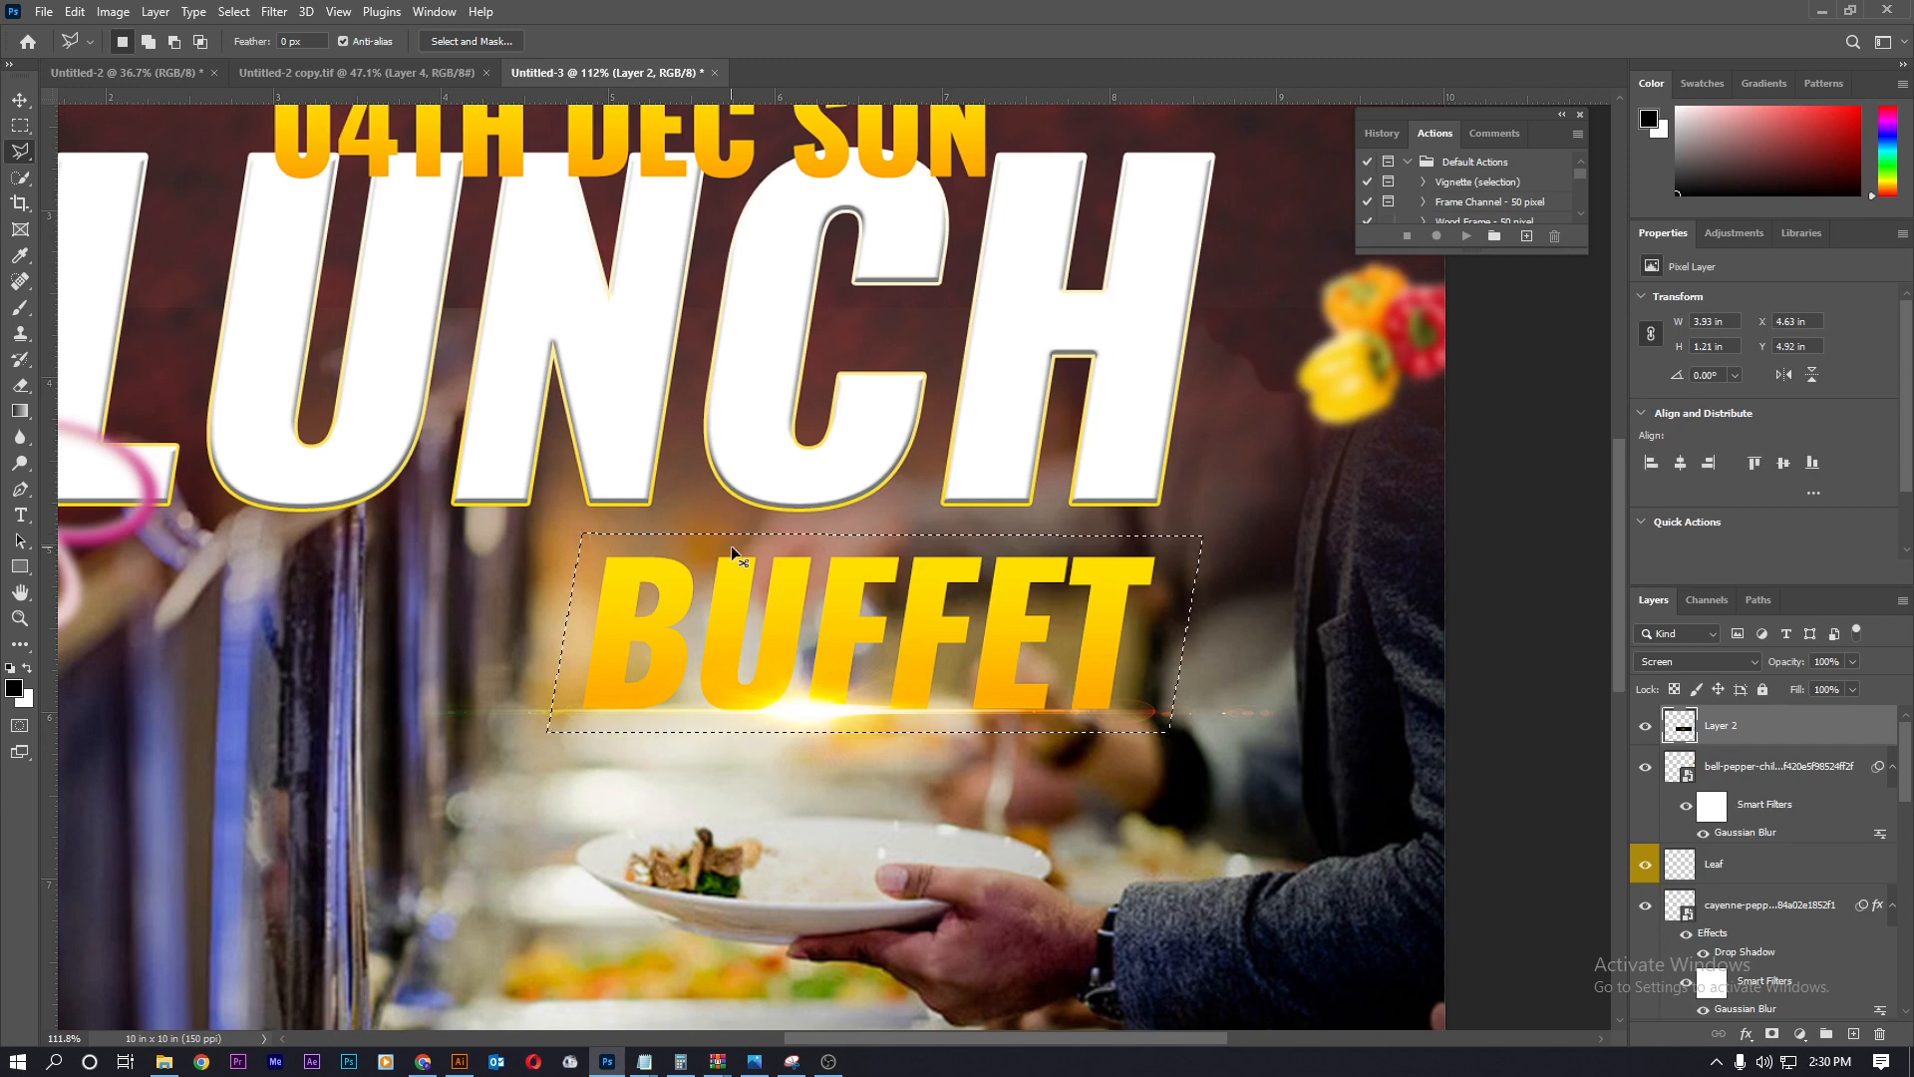
# - Fill the slanted selection with white on a new layer and deselect it
pyautogui.hotkey('ctrl', 'shift', 'n')
pyautogui.press('Return')
pyautogui.press('x')
pyautogui.hotkey('alt', 'BackSpace')
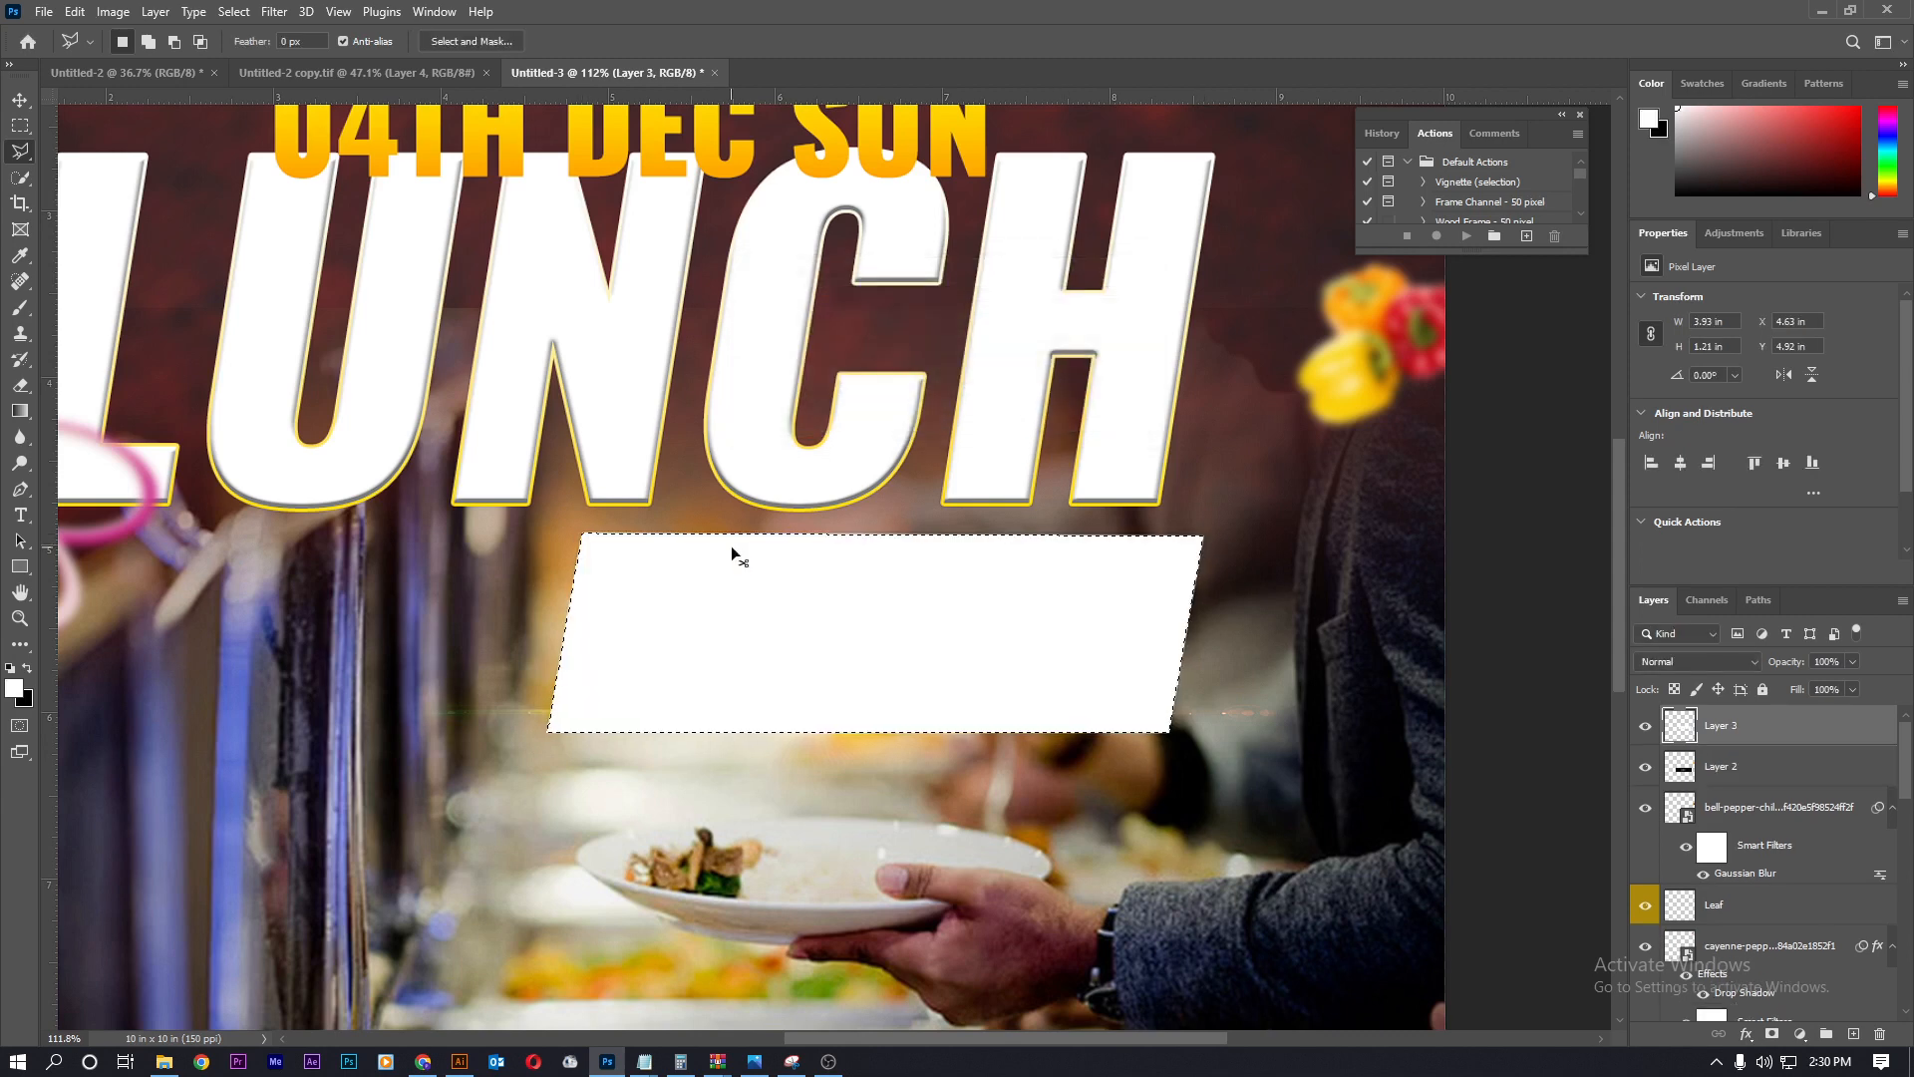
pyautogui.hotkey('ctrl', 'd')
# - Send the white slanted shape's layer down the stack to sit behind the BUFFET and LUNCH text
pyautogui.hotkey('ctrl', '[')
pyautogui.hotkey('ctrl', '[')
pyautogui.hotkey('ctrl', '[')
pyautogui.hotkey('ctrl', '[')
pyautogui.hotkey('ctrl', '[')
pyautogui.hotkey('ctrl', '[')
pyautogui.hotkey('ctrl', '[')
pyautogui.hotkey('ctrl', '[')
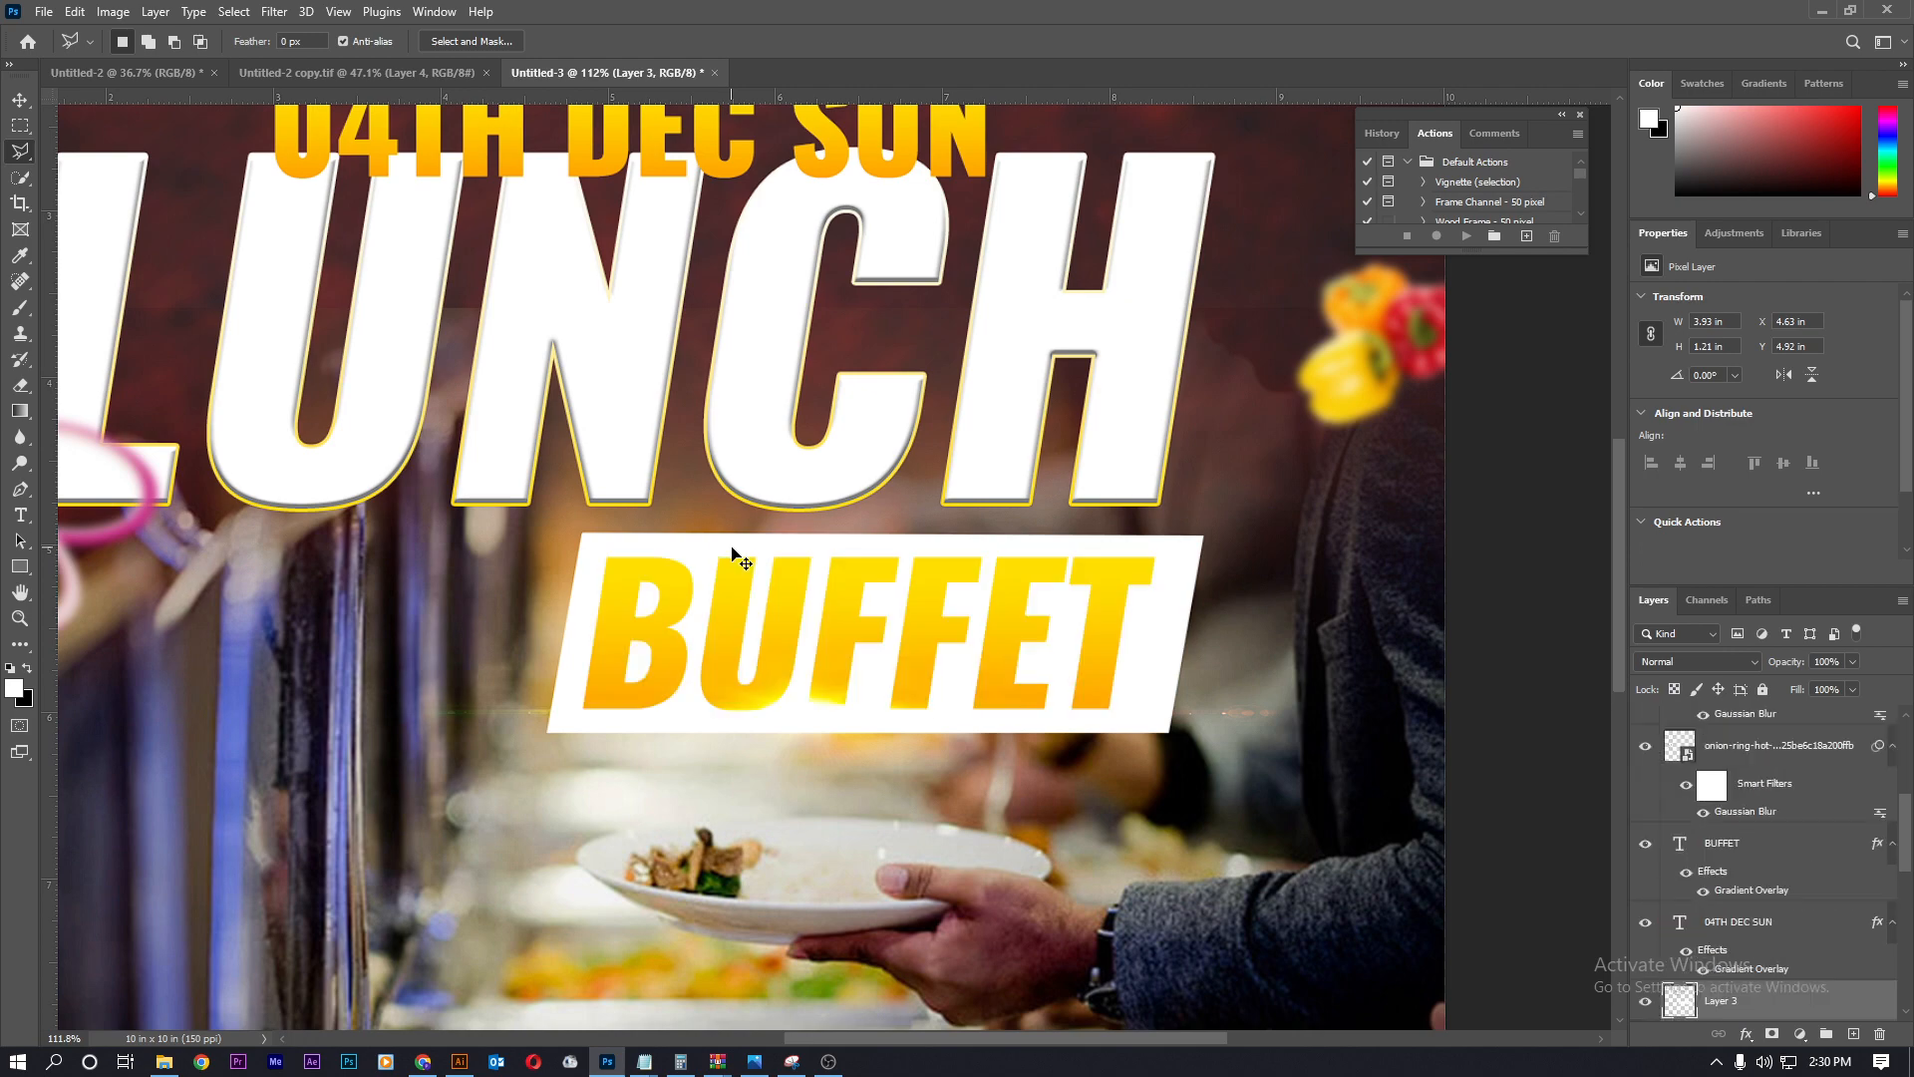
# - Add a Gradient Overlay to the slanted shape and set its first colour stop to red ff0000
pyautogui.scroll(-12, 738, 550)
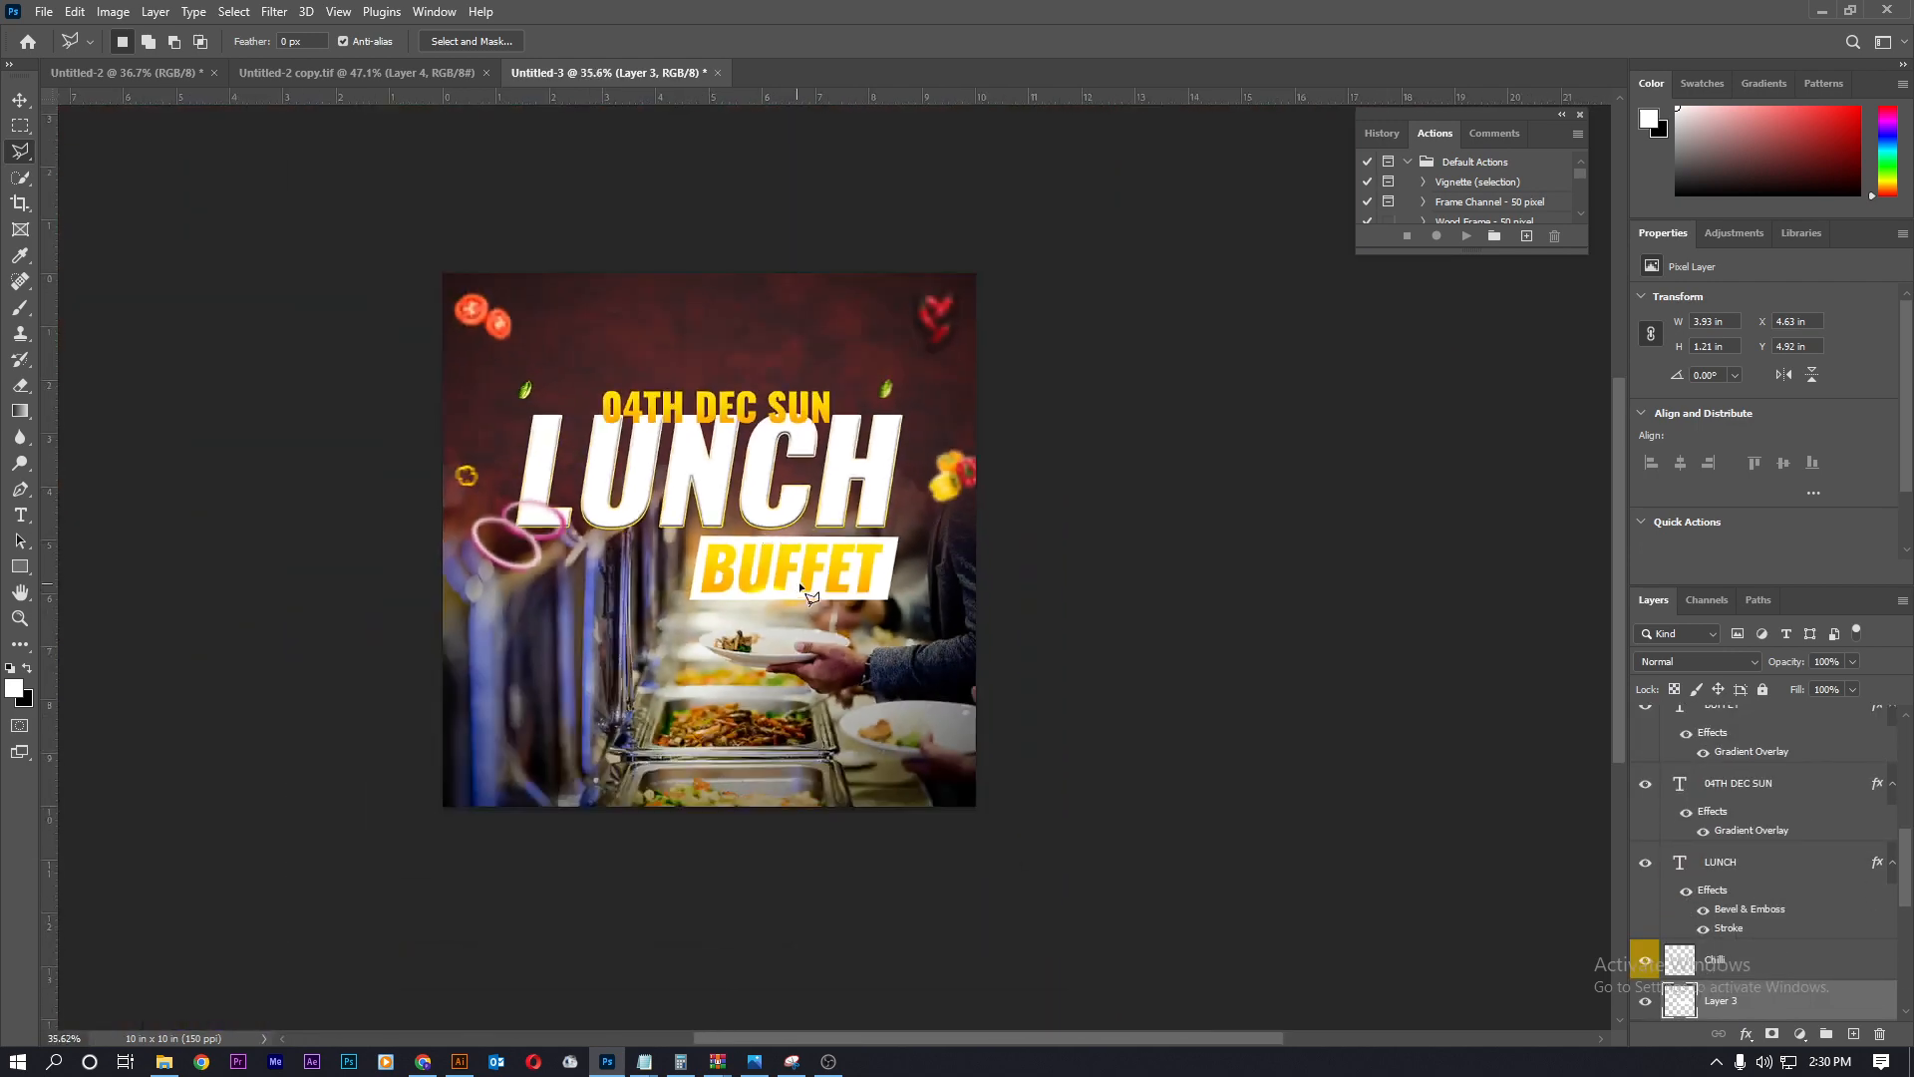
pyautogui.scroll(5, 845, 606)
pyautogui.press('v')
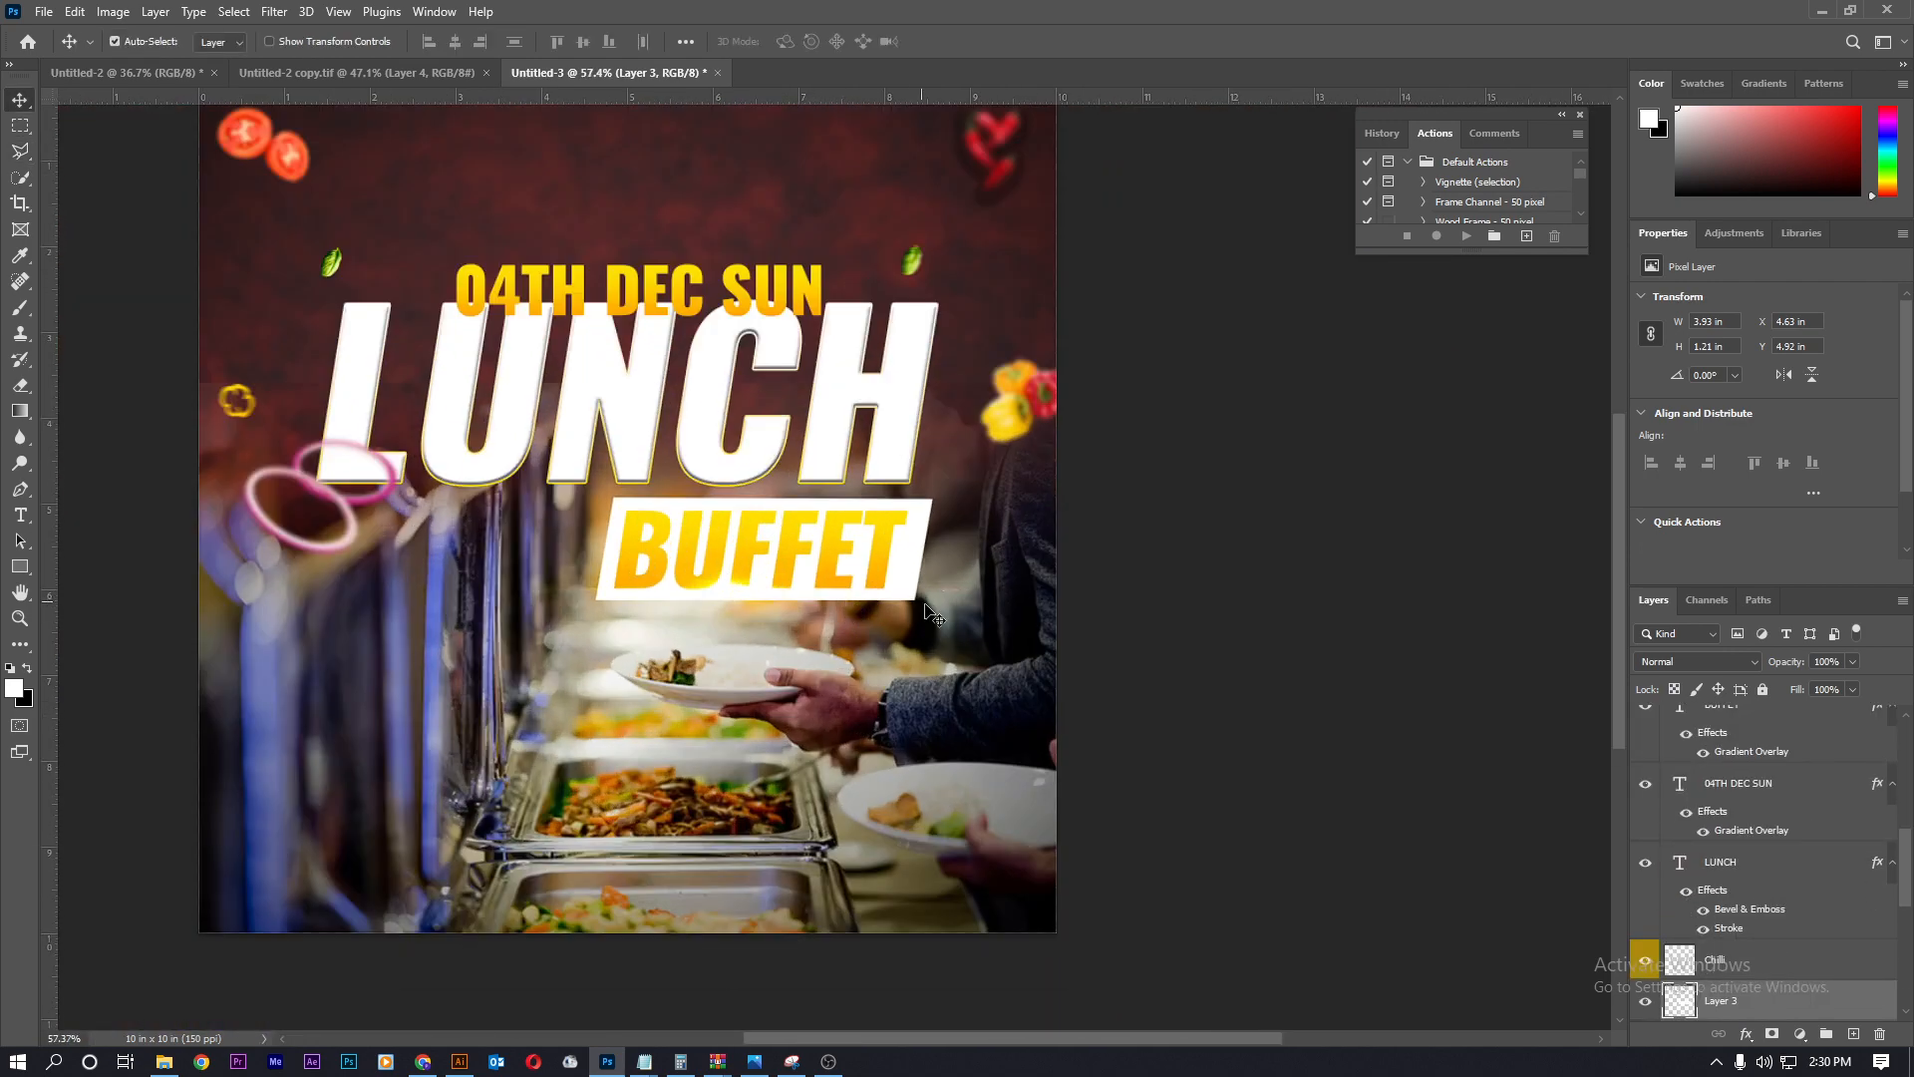
pyautogui.doubleClick(1808, 1005)
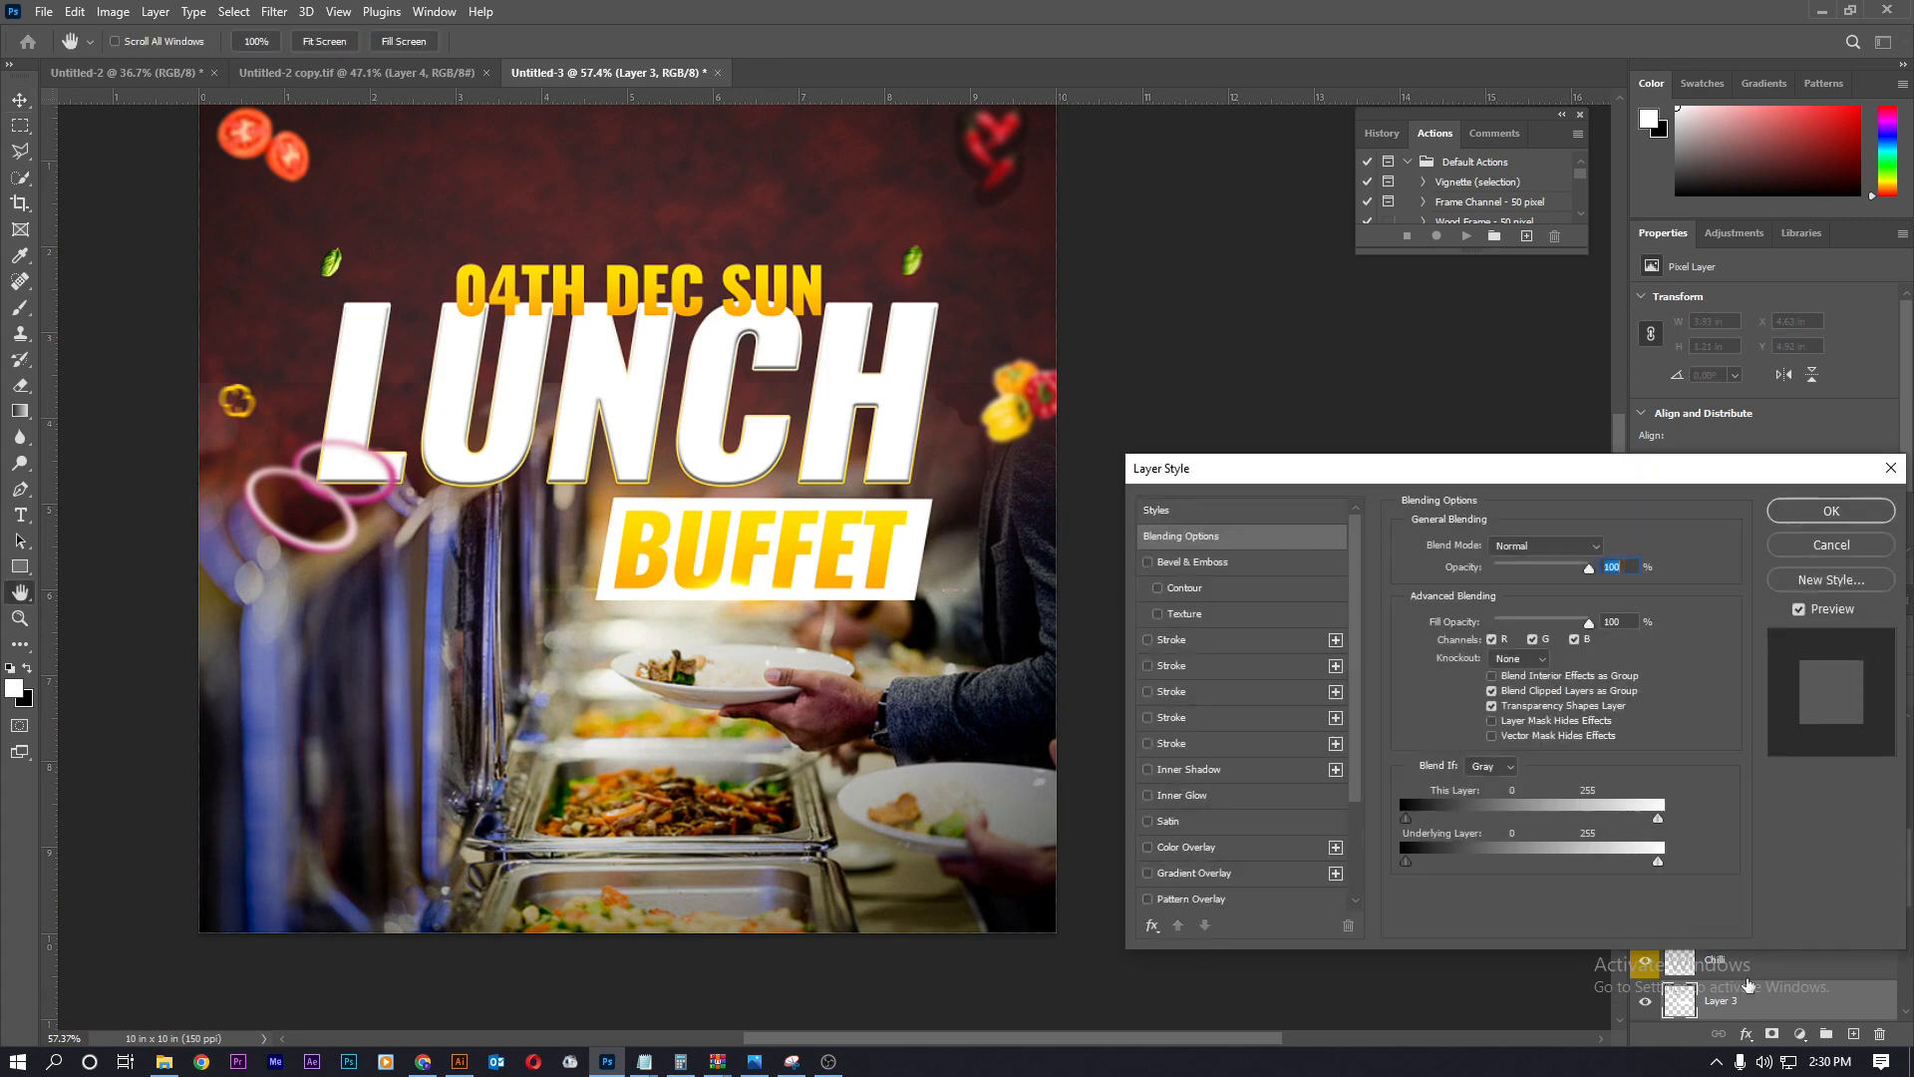
pyautogui.click(1267, 876)
pyautogui.click(1492, 600)
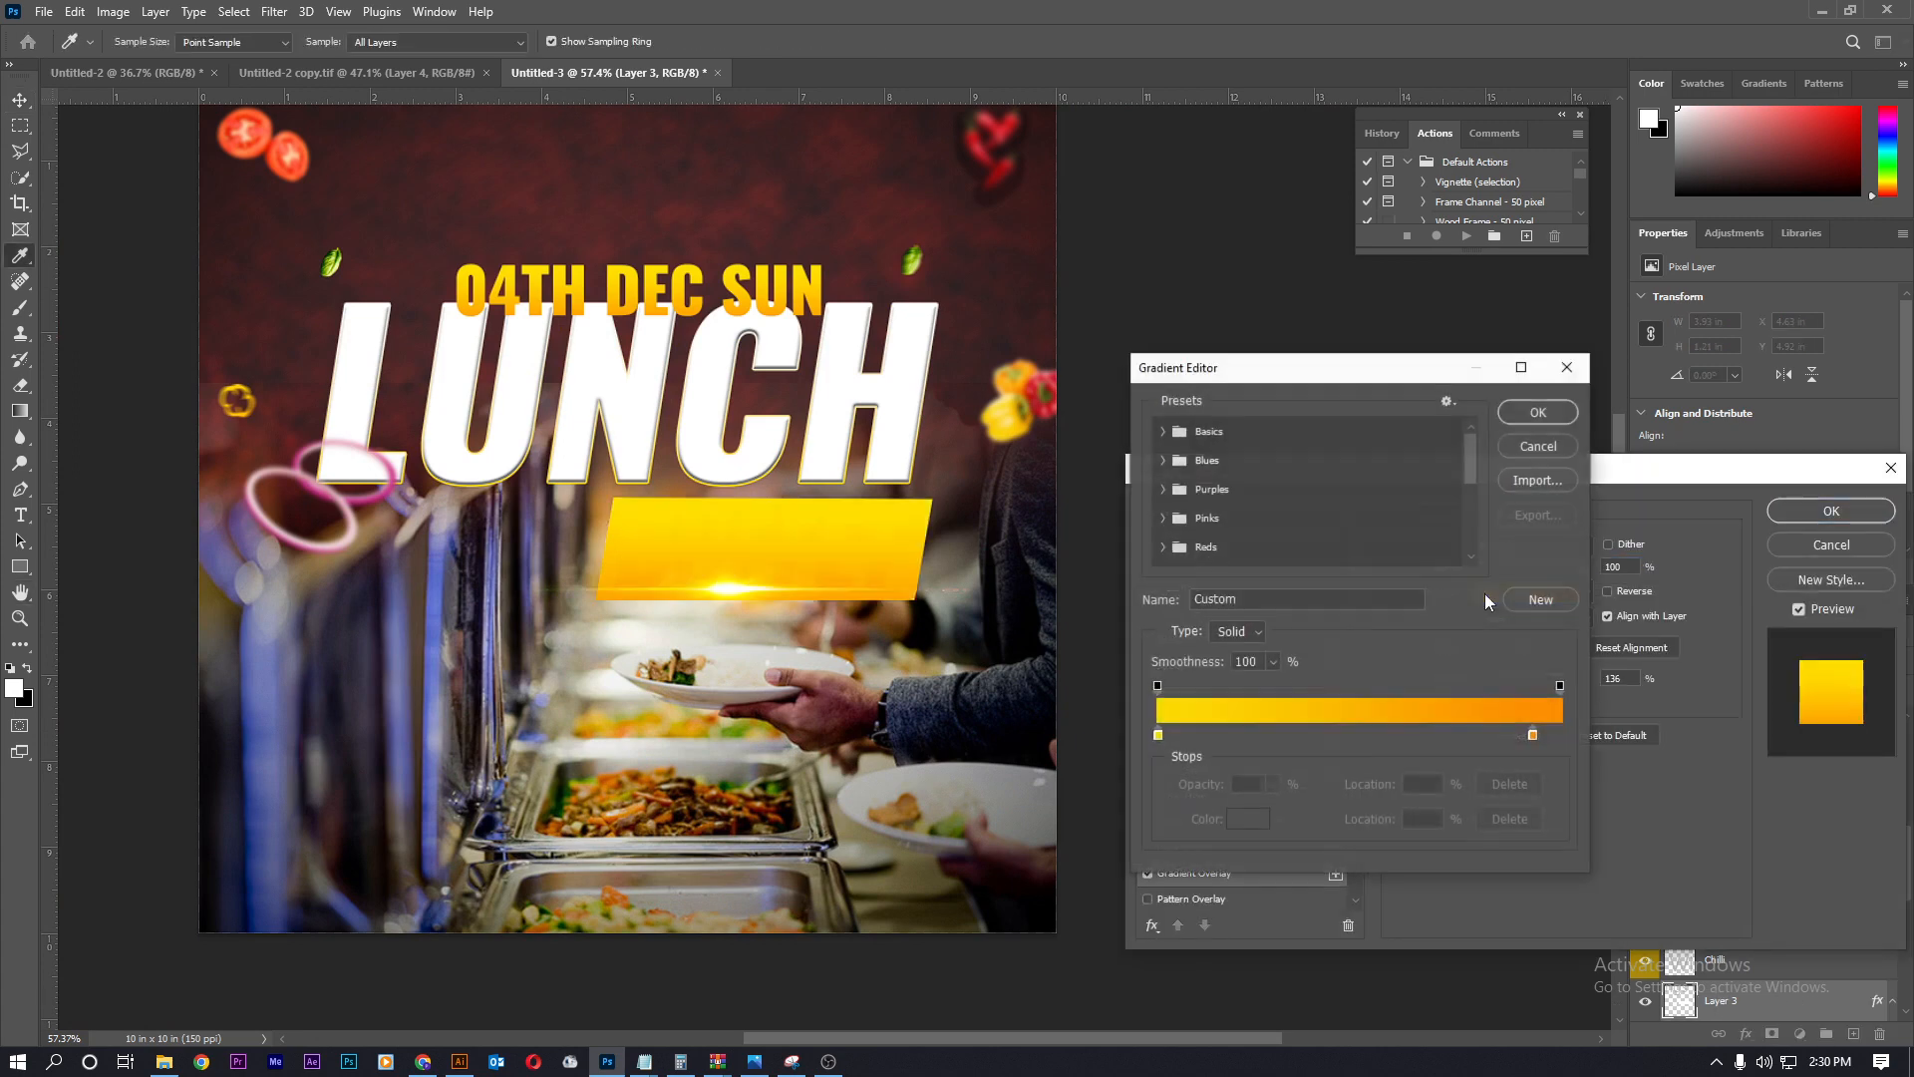
pyautogui.click(1159, 735)
pyautogui.click(1243, 826)
pyautogui.moveTo(1495, 491); pyautogui.dragTo(1501, 538)
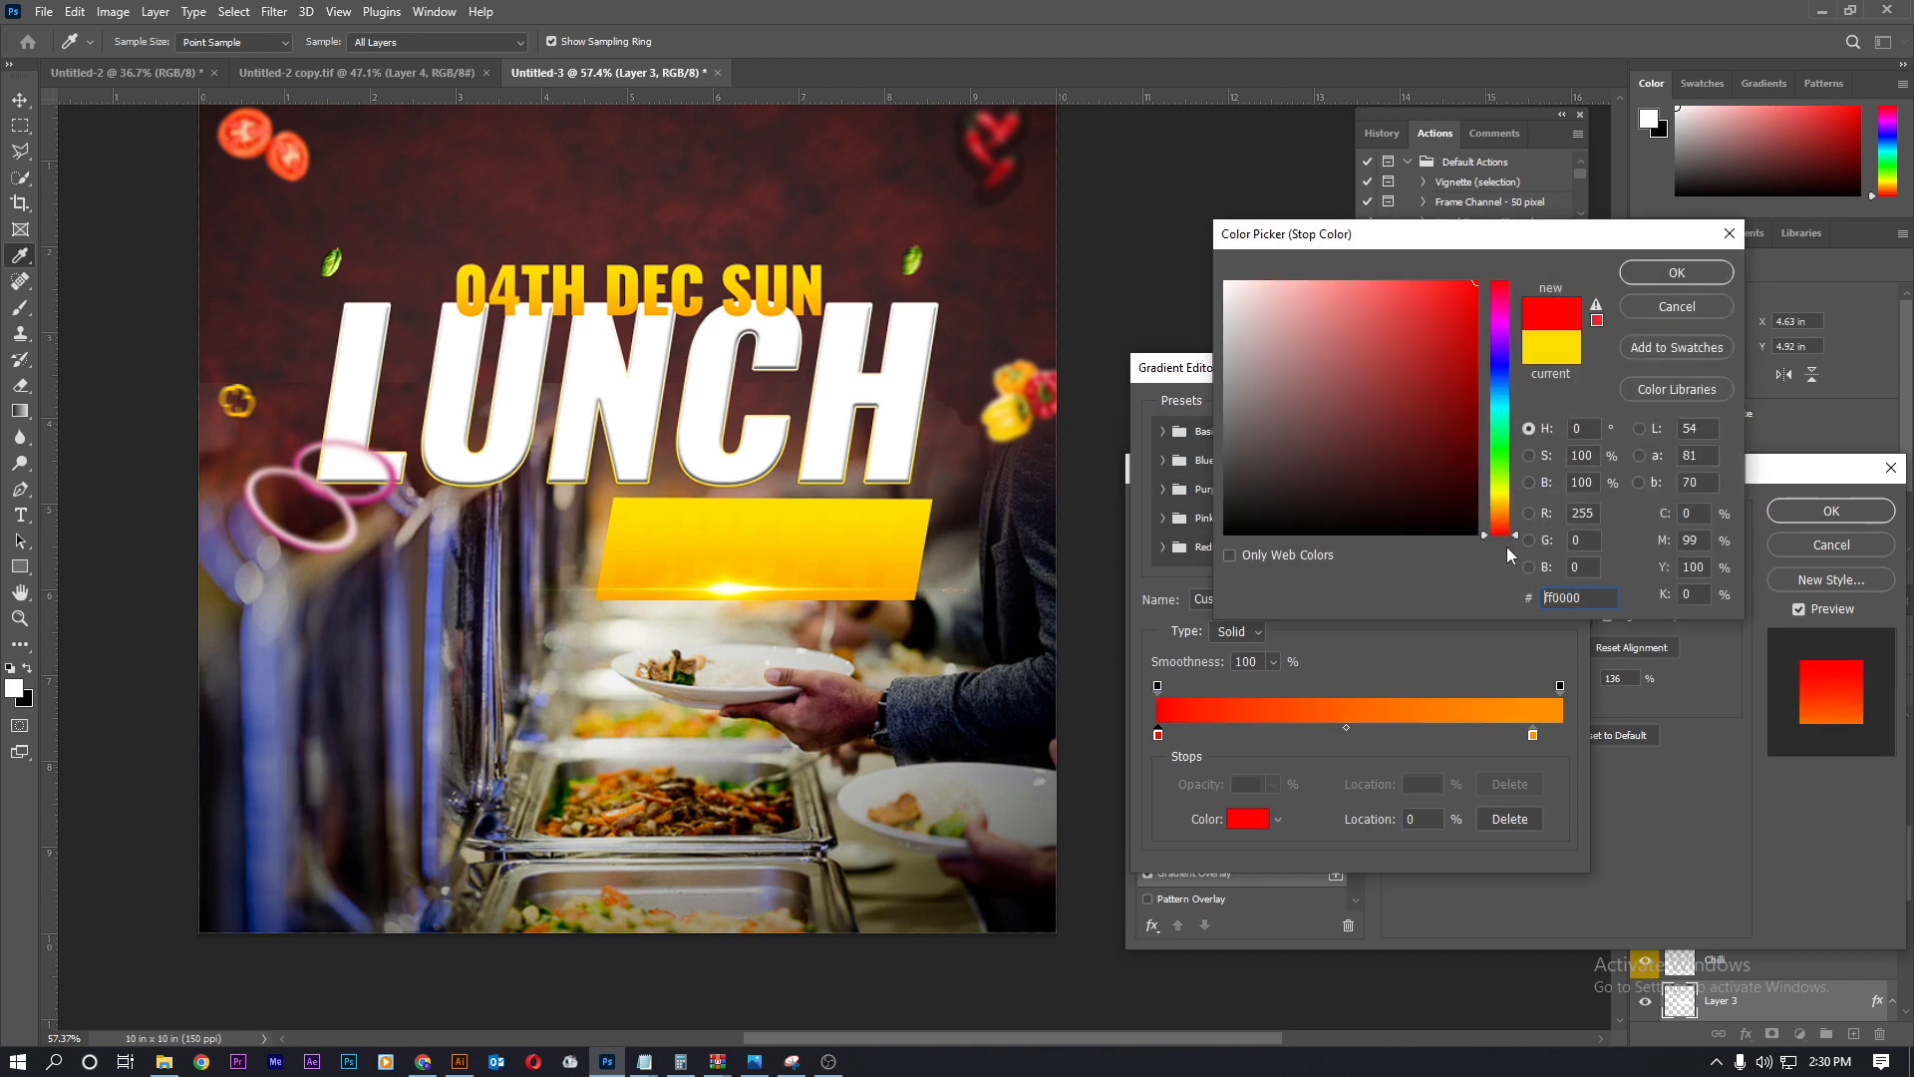
pyautogui.click(1678, 274)
# - Change the gradient's orange end stop to dark red and apply the layer style to the slanted shape
pyautogui.click(1533, 734)
pyautogui.click(1249, 820)
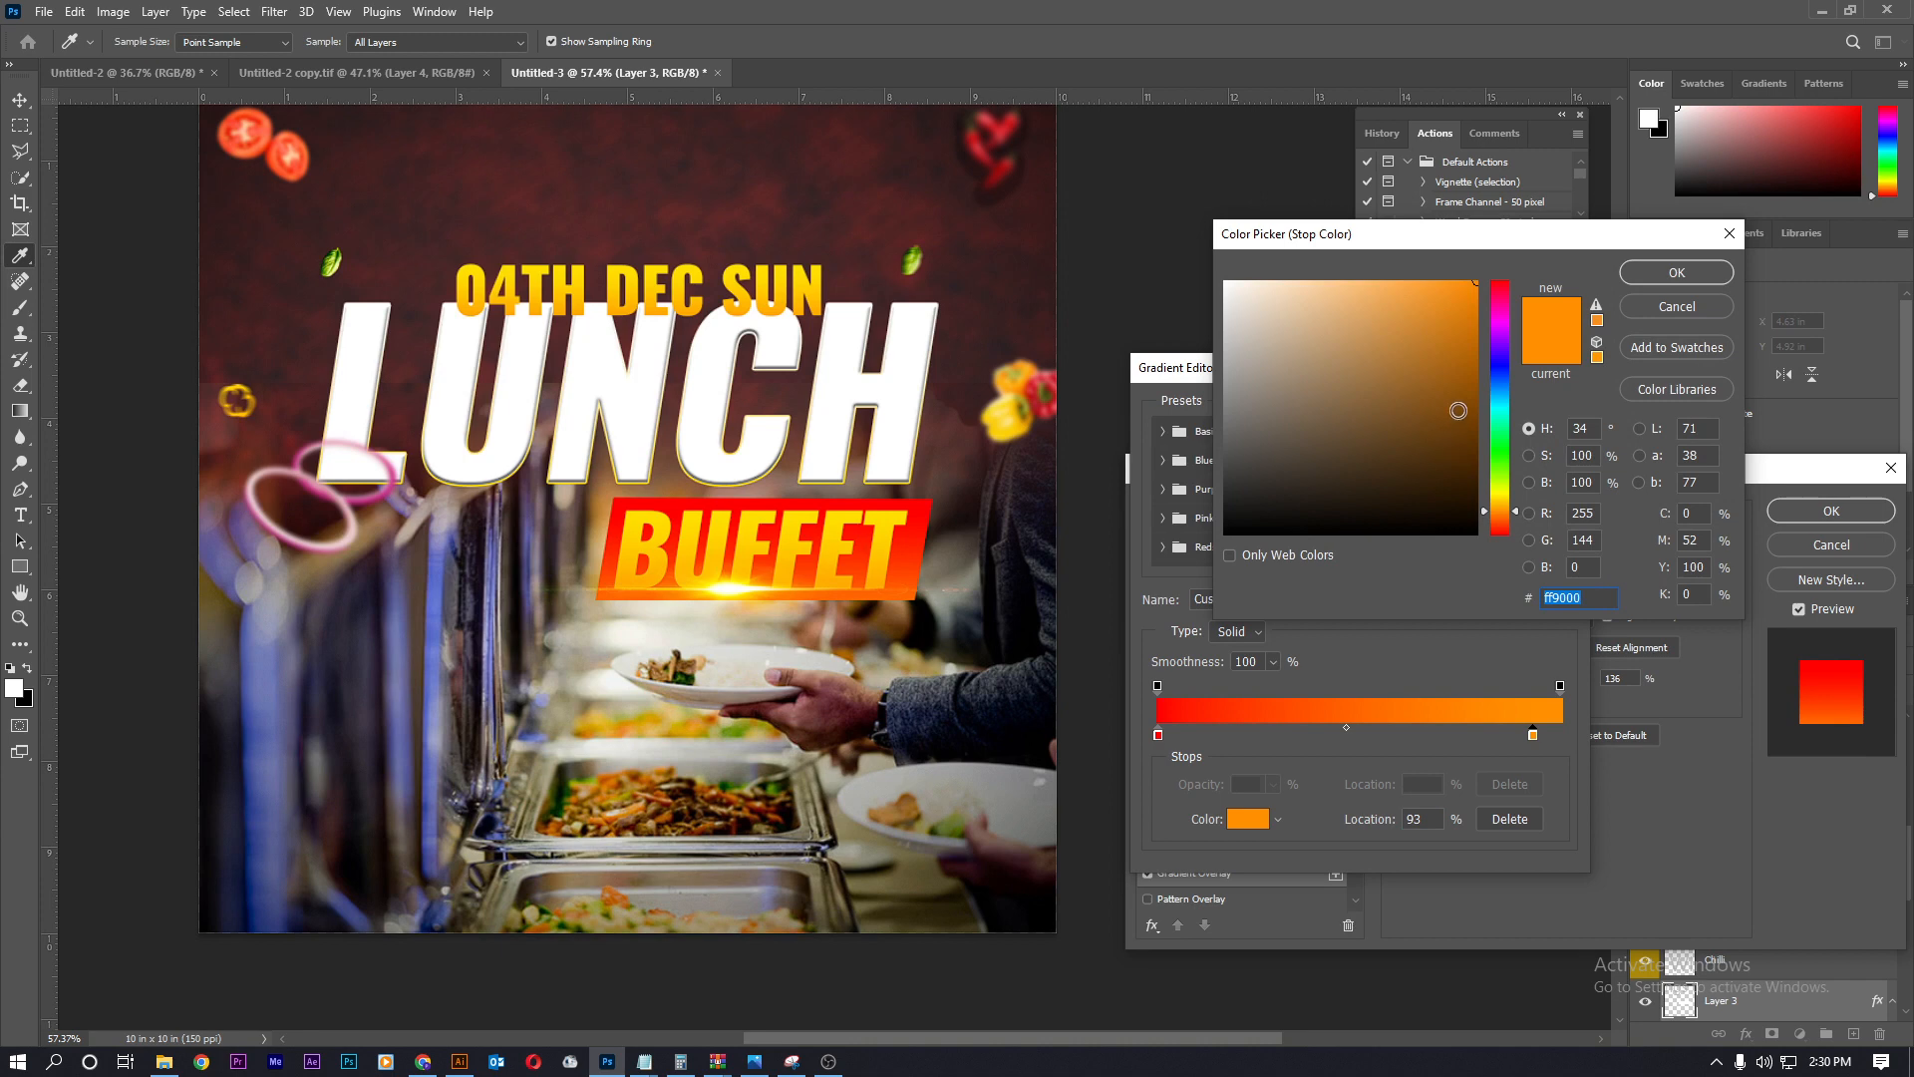
pyautogui.moveTo(1509, 513); pyautogui.dragTo(1509, 535)
pyautogui.moveTo(1470, 411); pyautogui.dragTo(1467, 387)
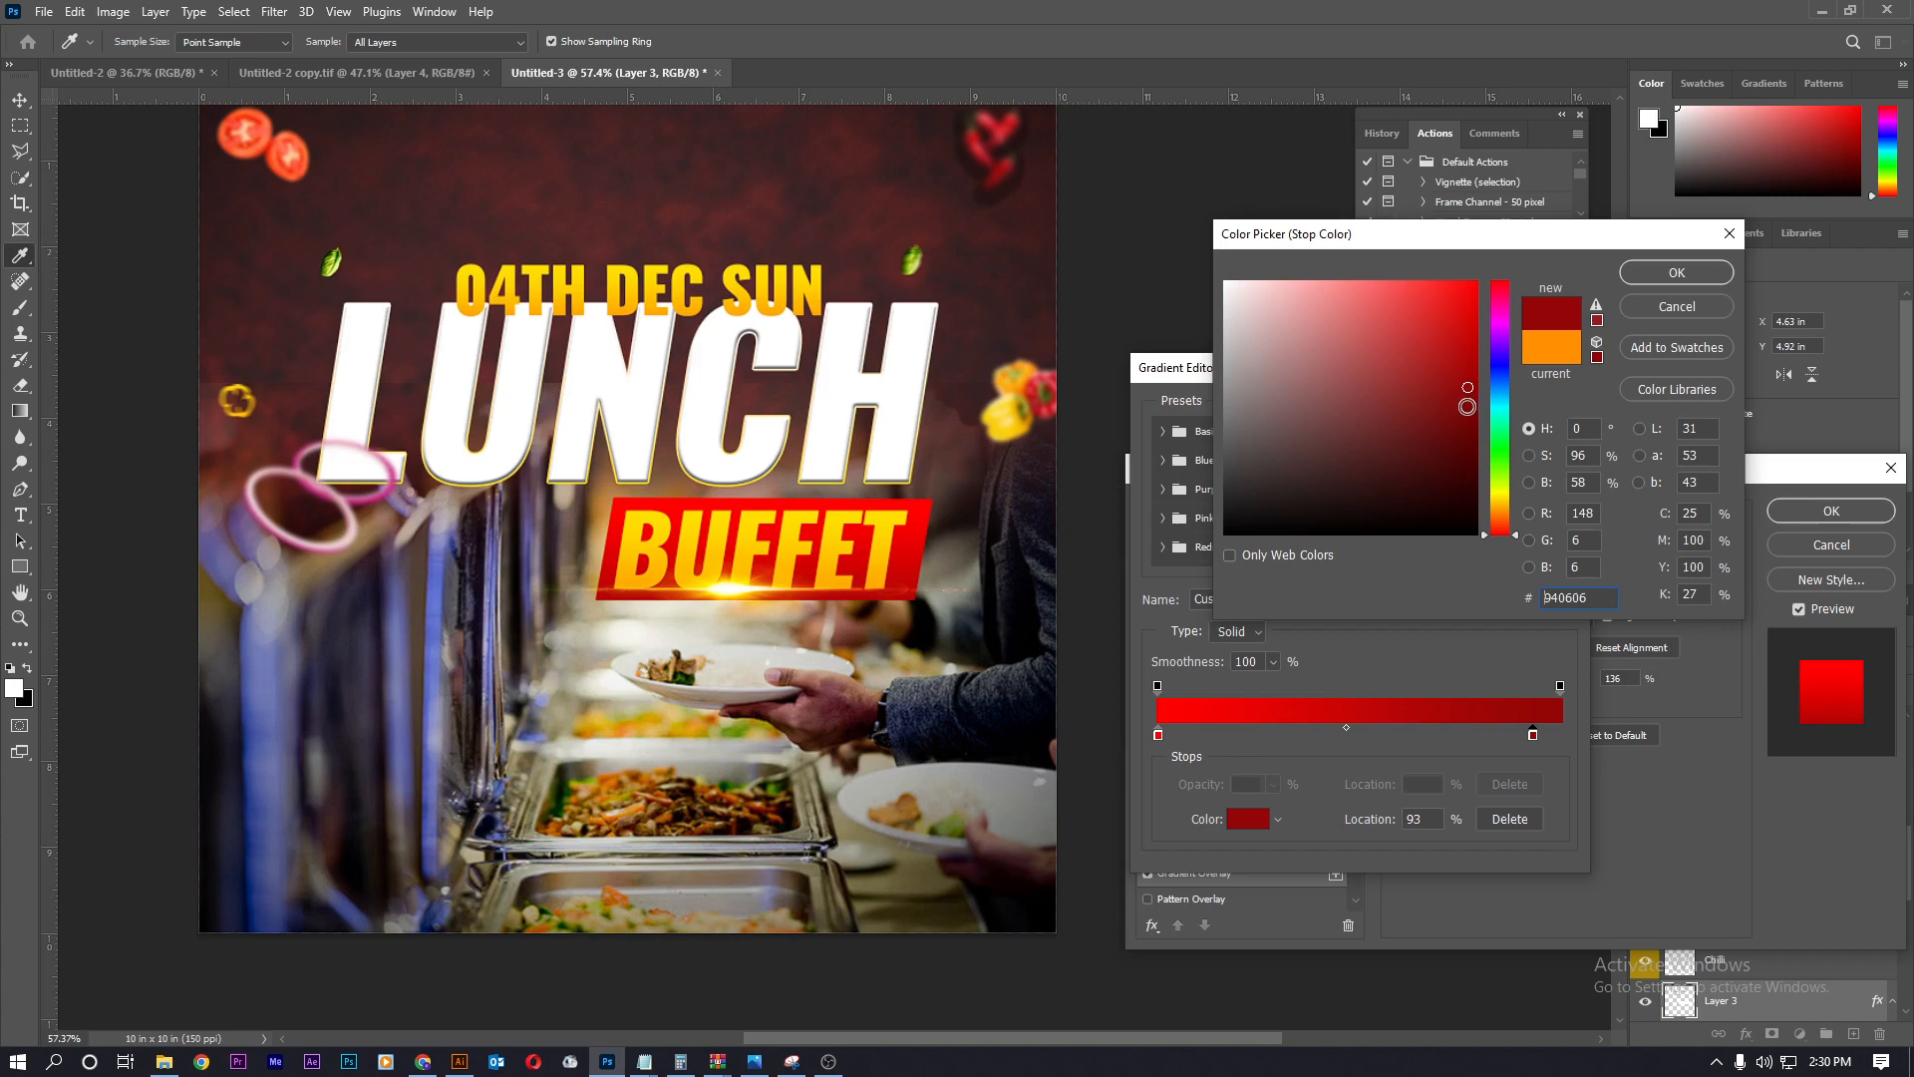
pyautogui.click(1467, 423)
pyautogui.click(1685, 276)
pyautogui.click(1523, 402)
pyautogui.click(1830, 510)
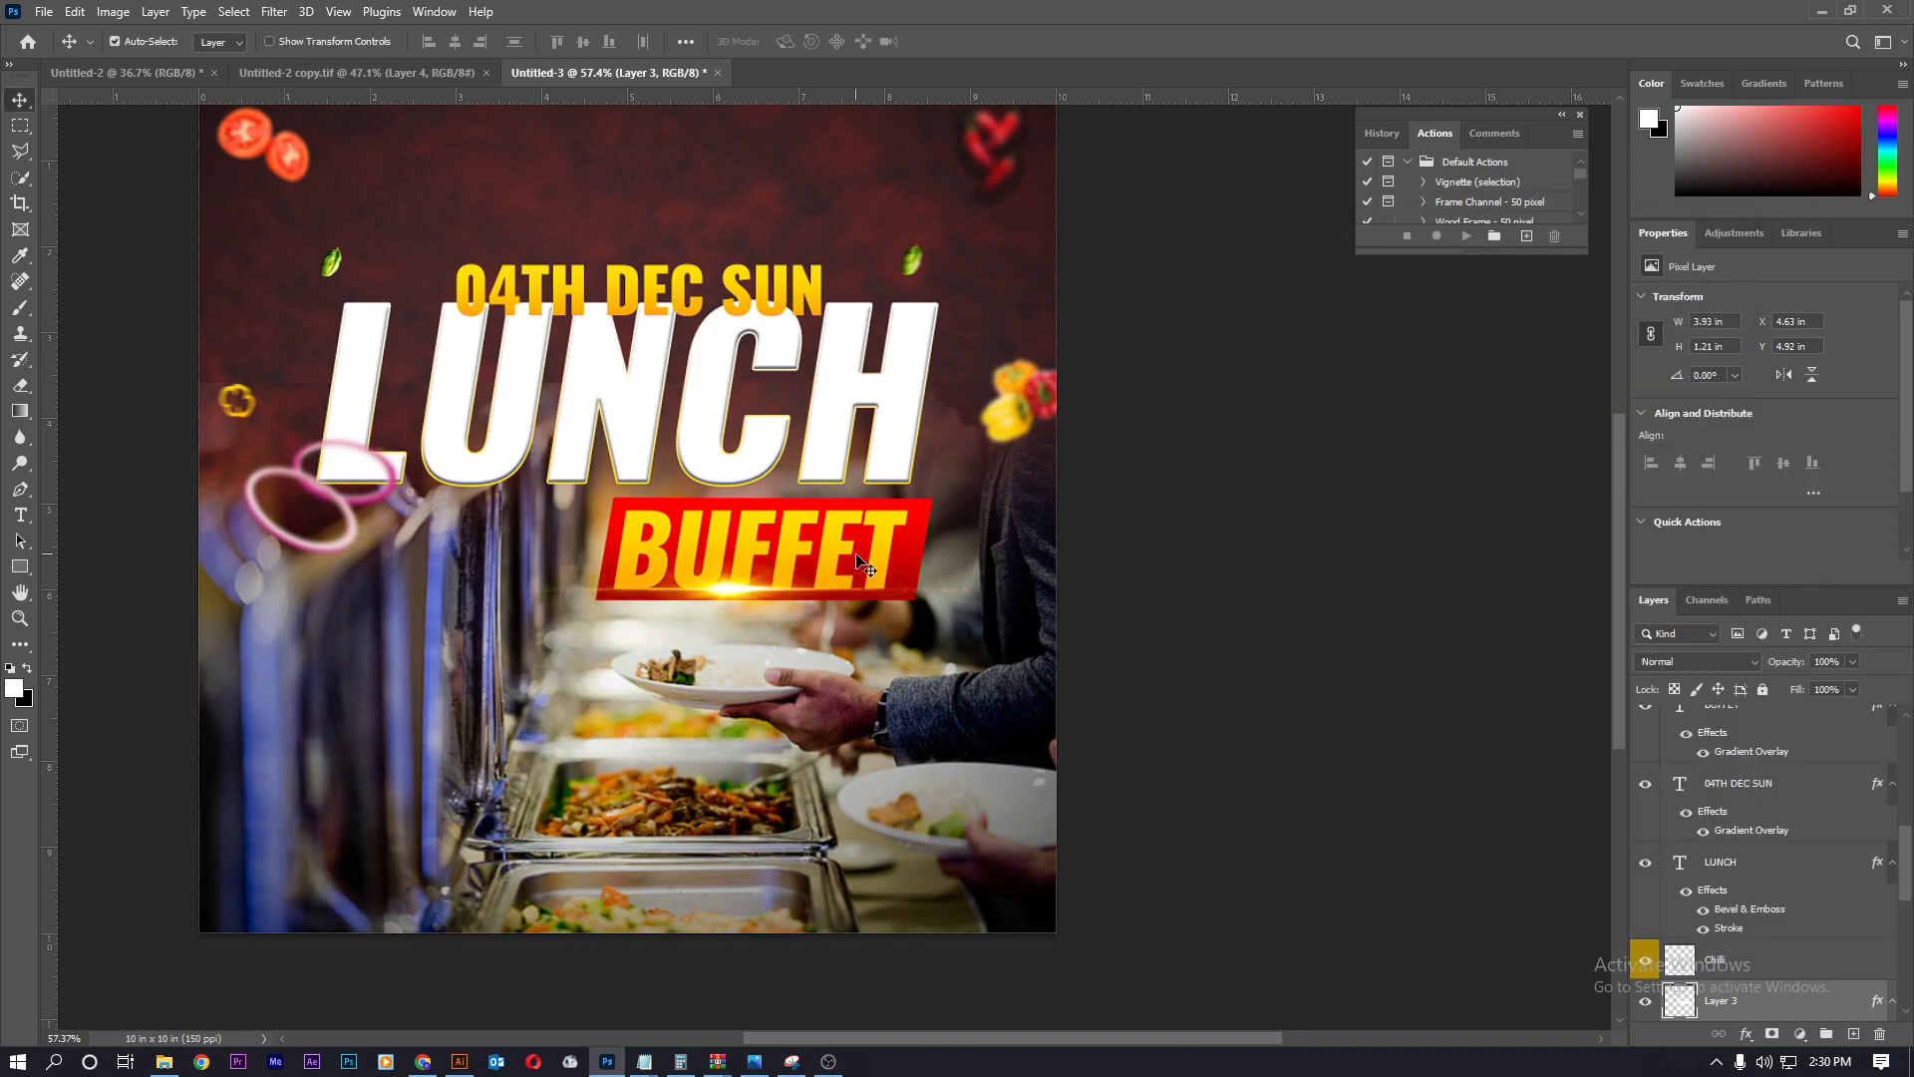
# - Move the light flare so it is roughly centred on the bottom edge of the red BUFFET banner
pyautogui.scroll(-5, 618, 498)
pyautogui.scroll(6, 685, 569)
pyautogui.click(682, 573)
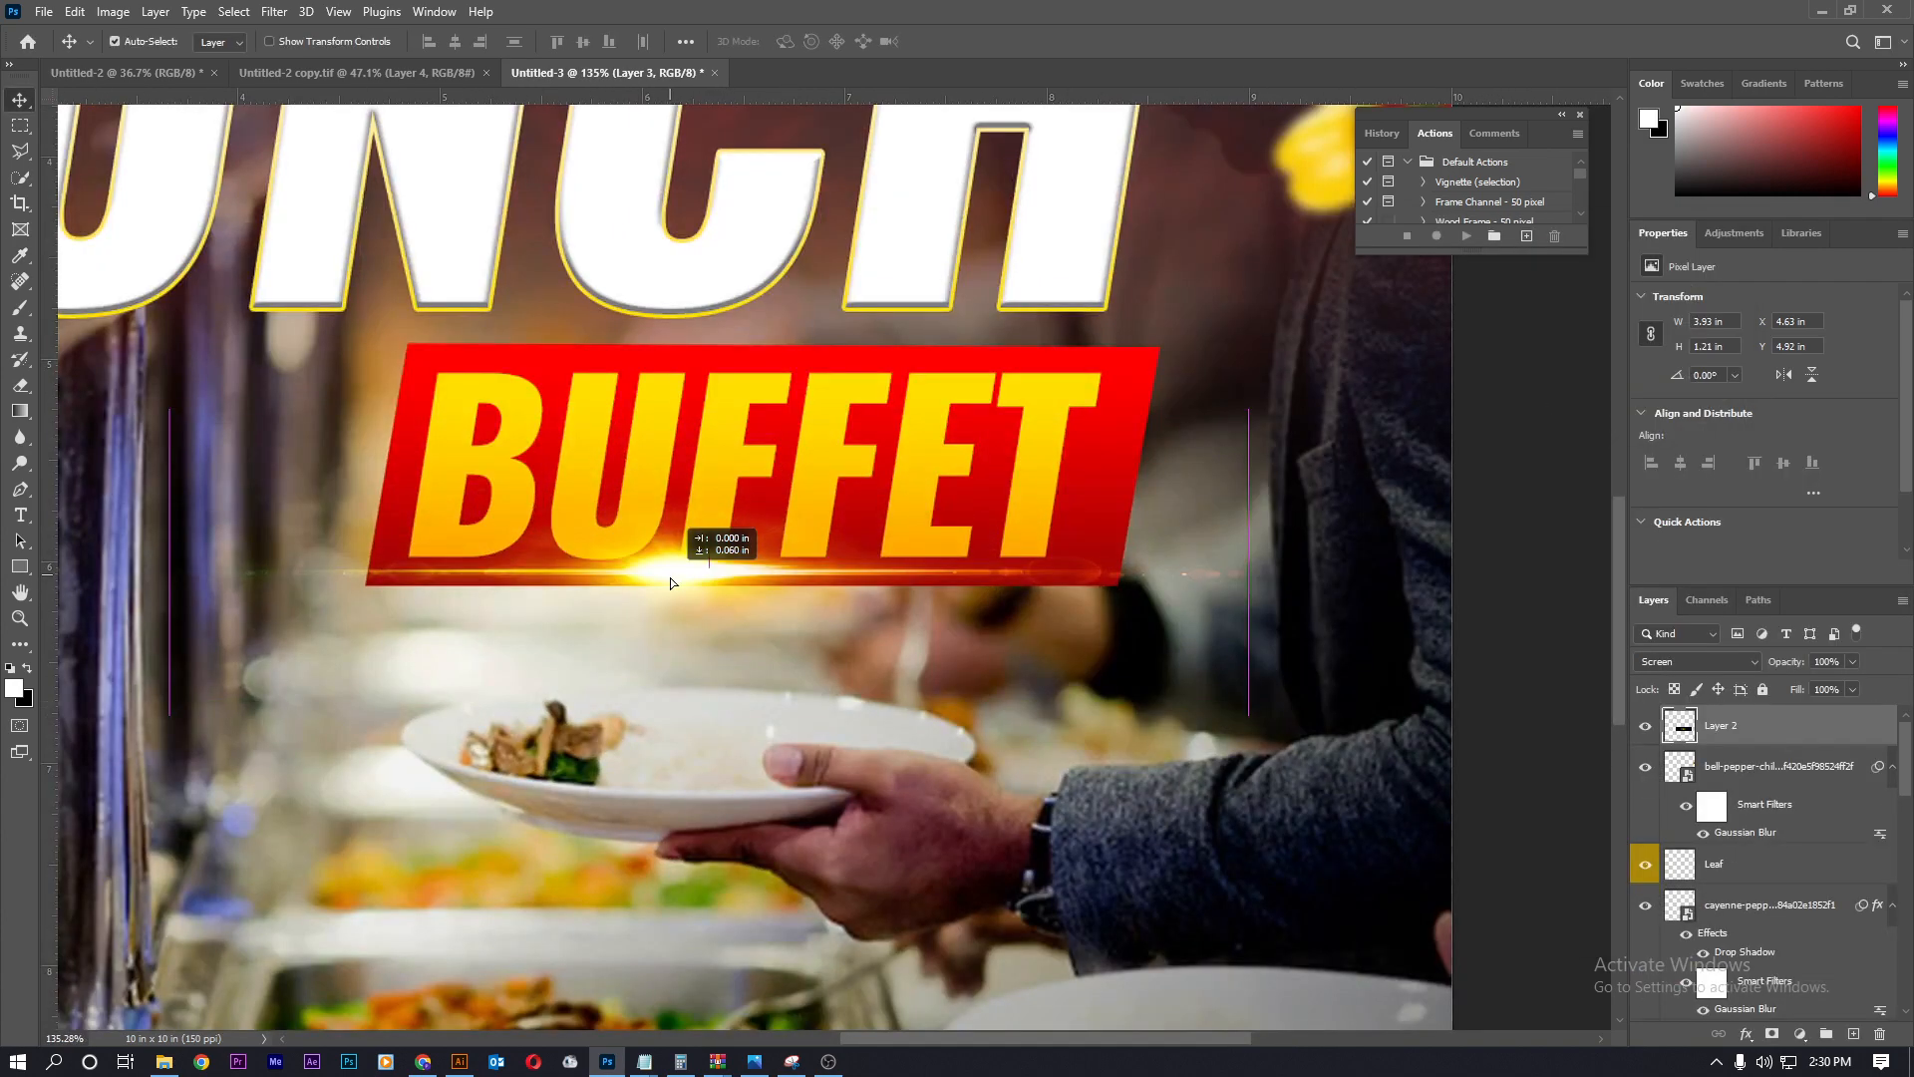
pyautogui.moveTo(672, 569); pyautogui.dragTo(744, 564)
# - Scale the placed W Hotels logo down to about 1.81 in wide and position it centred above the date
pyautogui.scroll(-2, 778, 558)
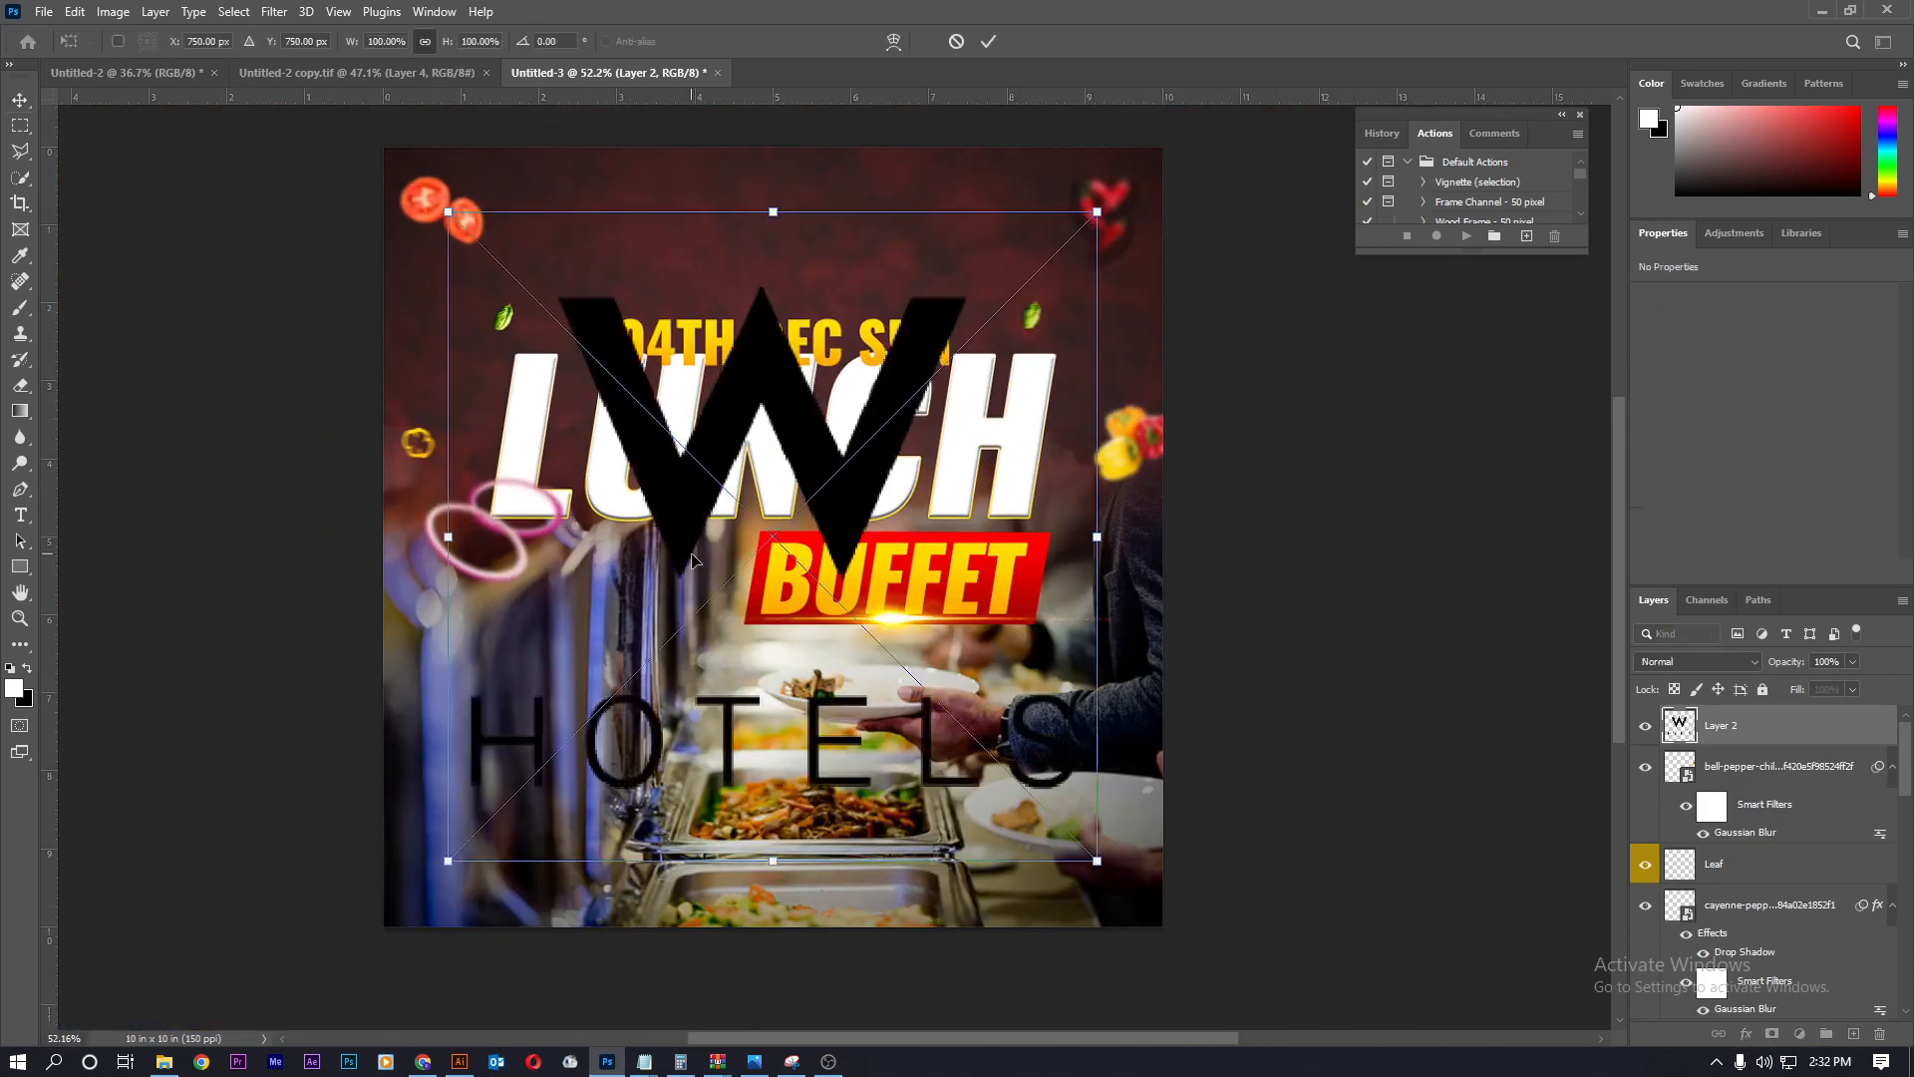
pyautogui.moveTo(1097, 212); pyautogui.dragTo(892, 417)
pyautogui.moveTo(858, 475); pyautogui.dragTo(856, 230)
pyautogui.moveTo(888, 417); pyautogui.dragTo(812, 249)
pyautogui.press('Return')
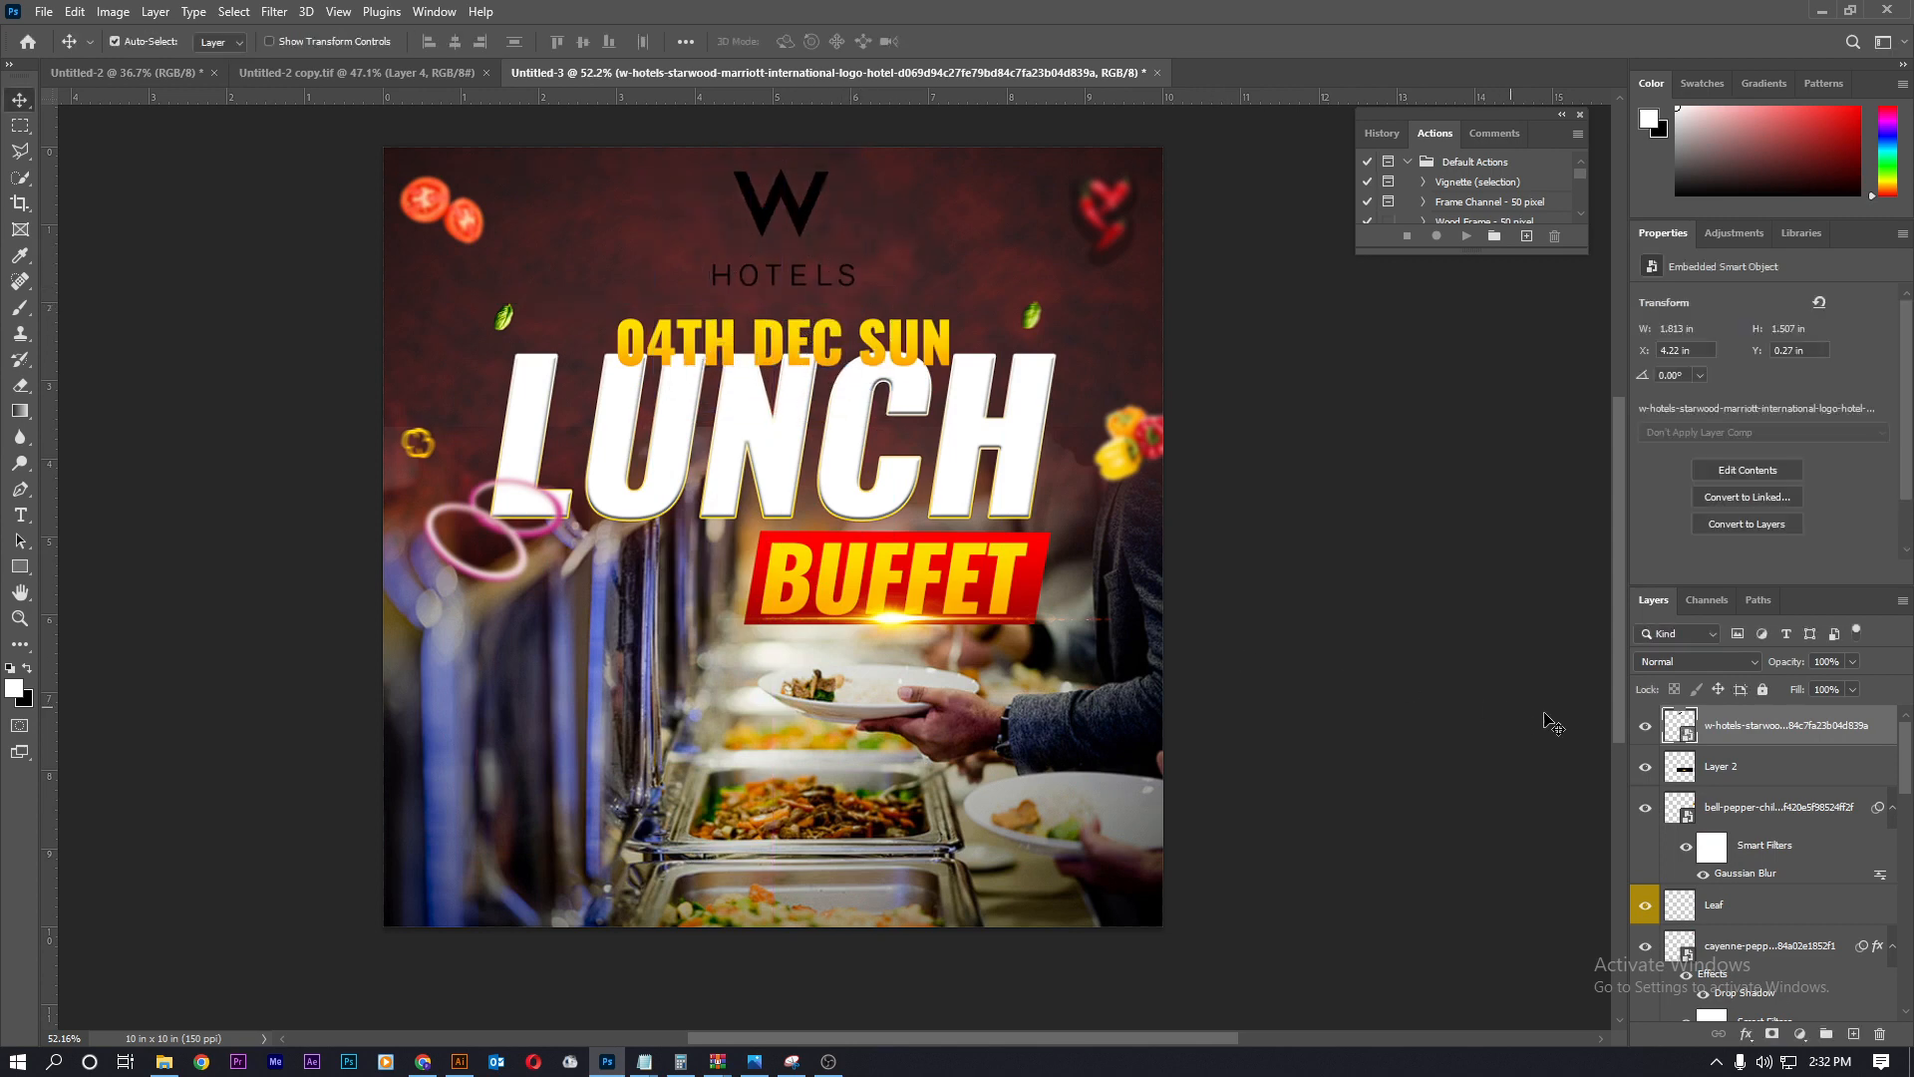
# - Rasterize the W Hotels logo layer and recolour the logo white
pyautogui.rightClick(1747, 728)
pyautogui.click(1536, 570)
pyautogui.keyDown('ctrl'); pyautogui.click(1680, 725); pyautogui.keyUp('ctrl')
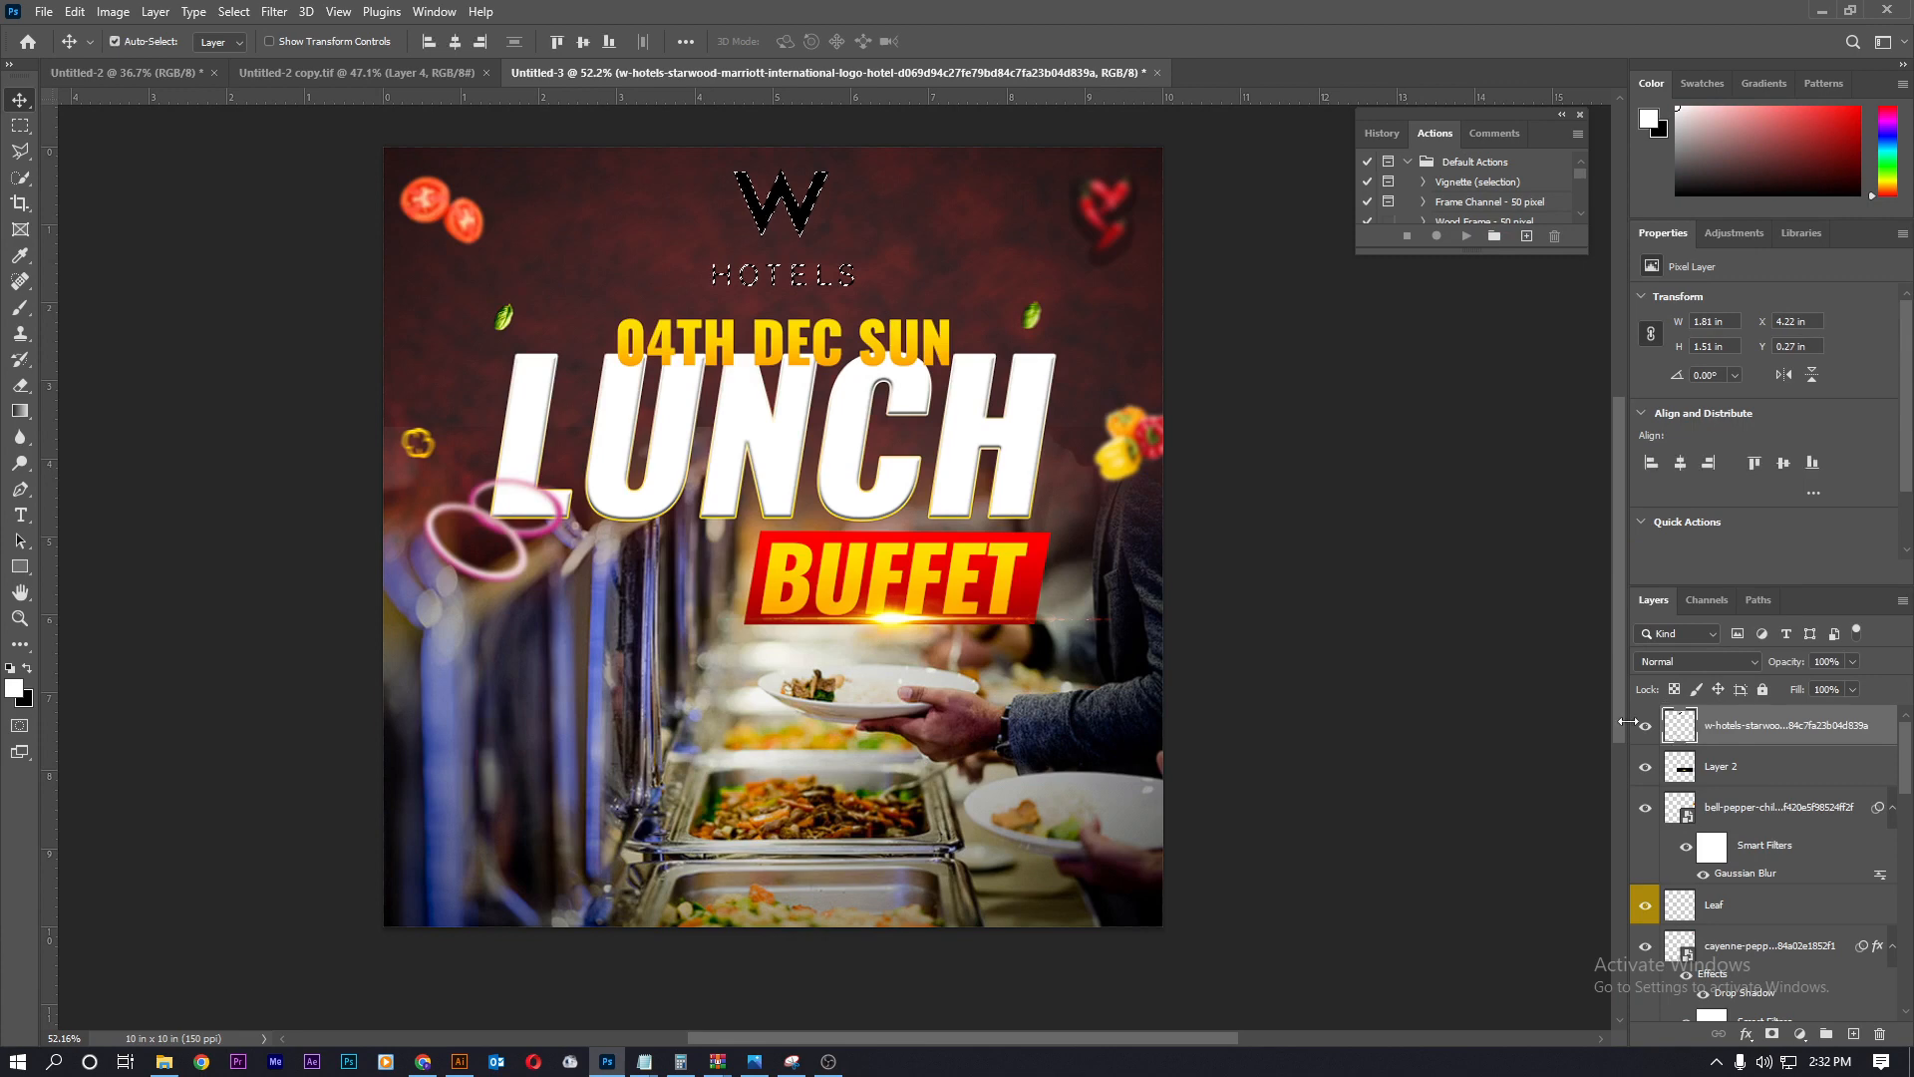
pyautogui.hotkey('alt', 'BackSpace')
pyautogui.hotkey('ctrl', 'd')
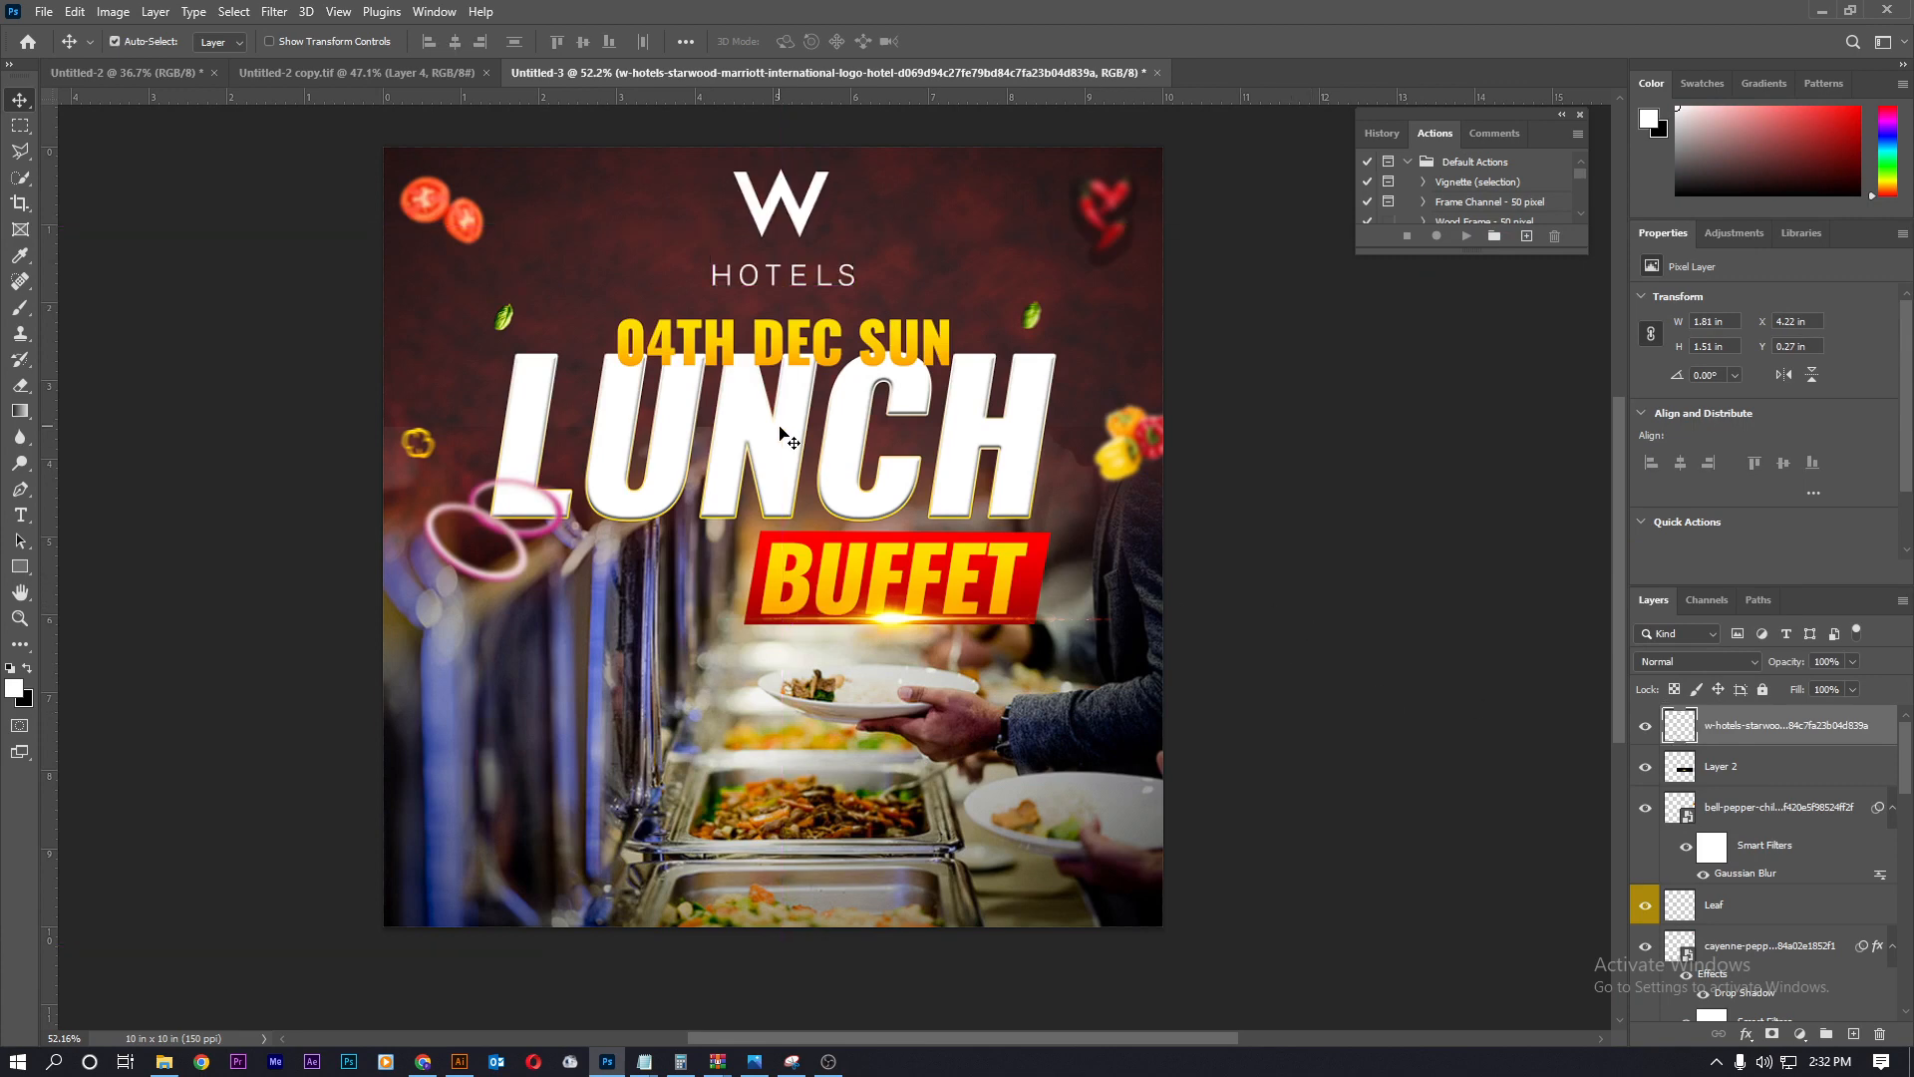
# - Examine the flyer's composition with the logo at full view and closer in on the lower photo area
pyautogui.scroll(-2, 781, 436)
pyautogui.scroll(3, 798, 418)
pyautogui.scroll(-2, 891, 369)
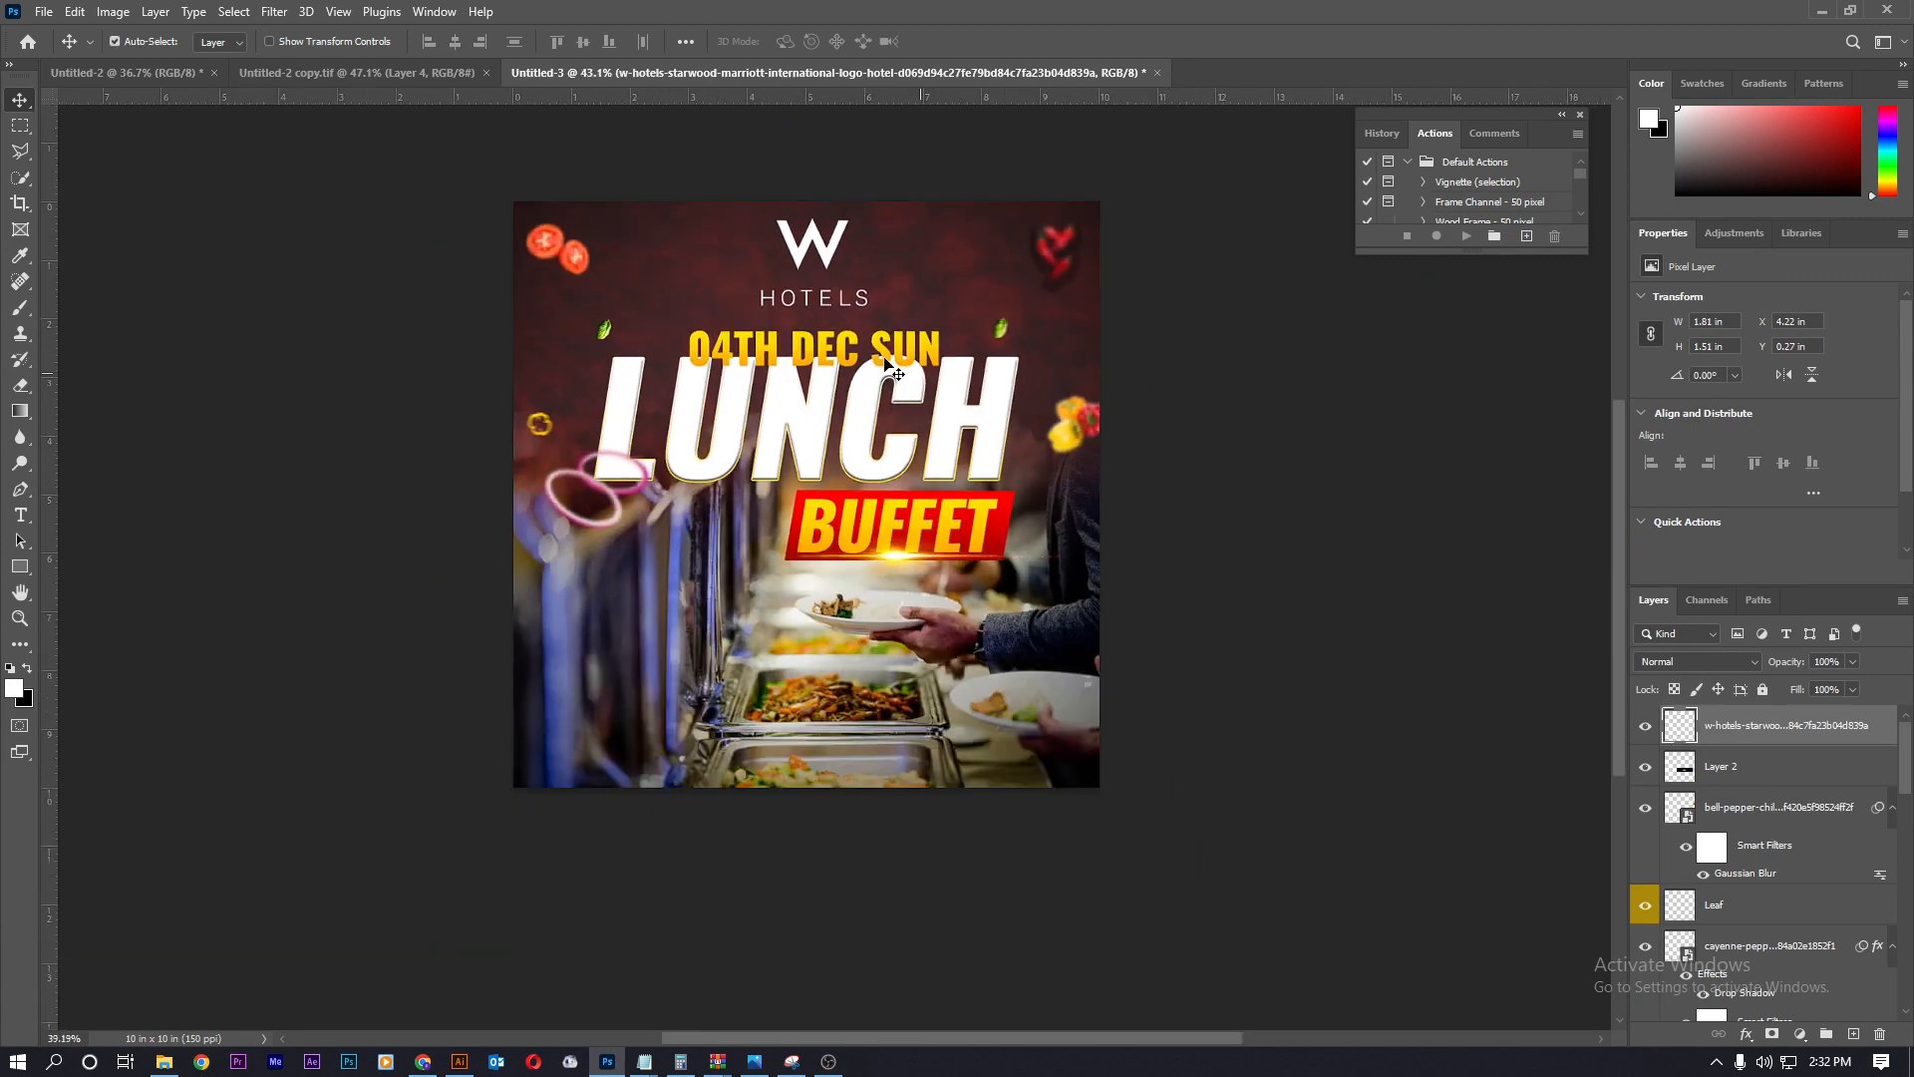
pyautogui.scroll(3, 803, 631)
pyautogui.scroll(-2, 688, 473)
pyautogui.scroll(1, 715, 478)
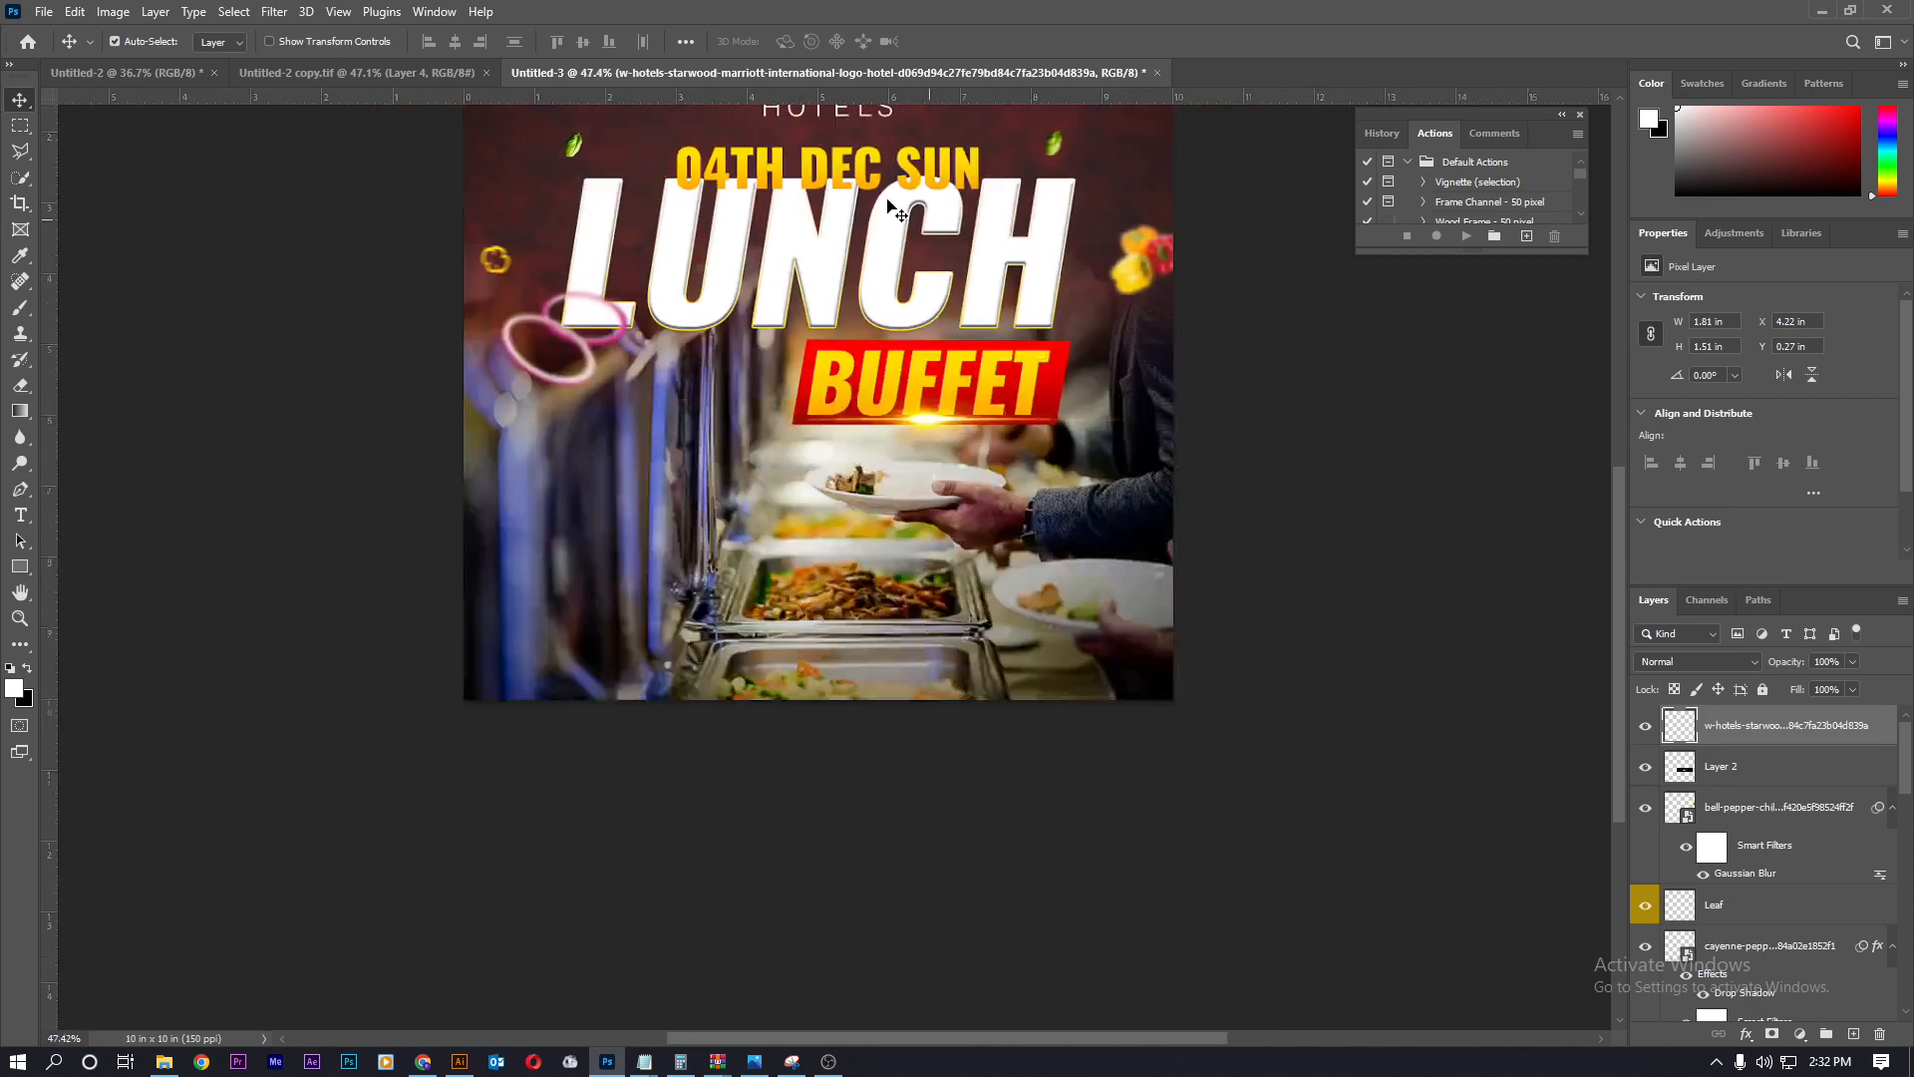
pyautogui.scroll(-2, 798, 469)
pyautogui.scroll(2, 913, 457)
# - Create a full-width white strip about 0.56 in high on a new layer near the flyer's bottom edge
pyautogui.press('m')
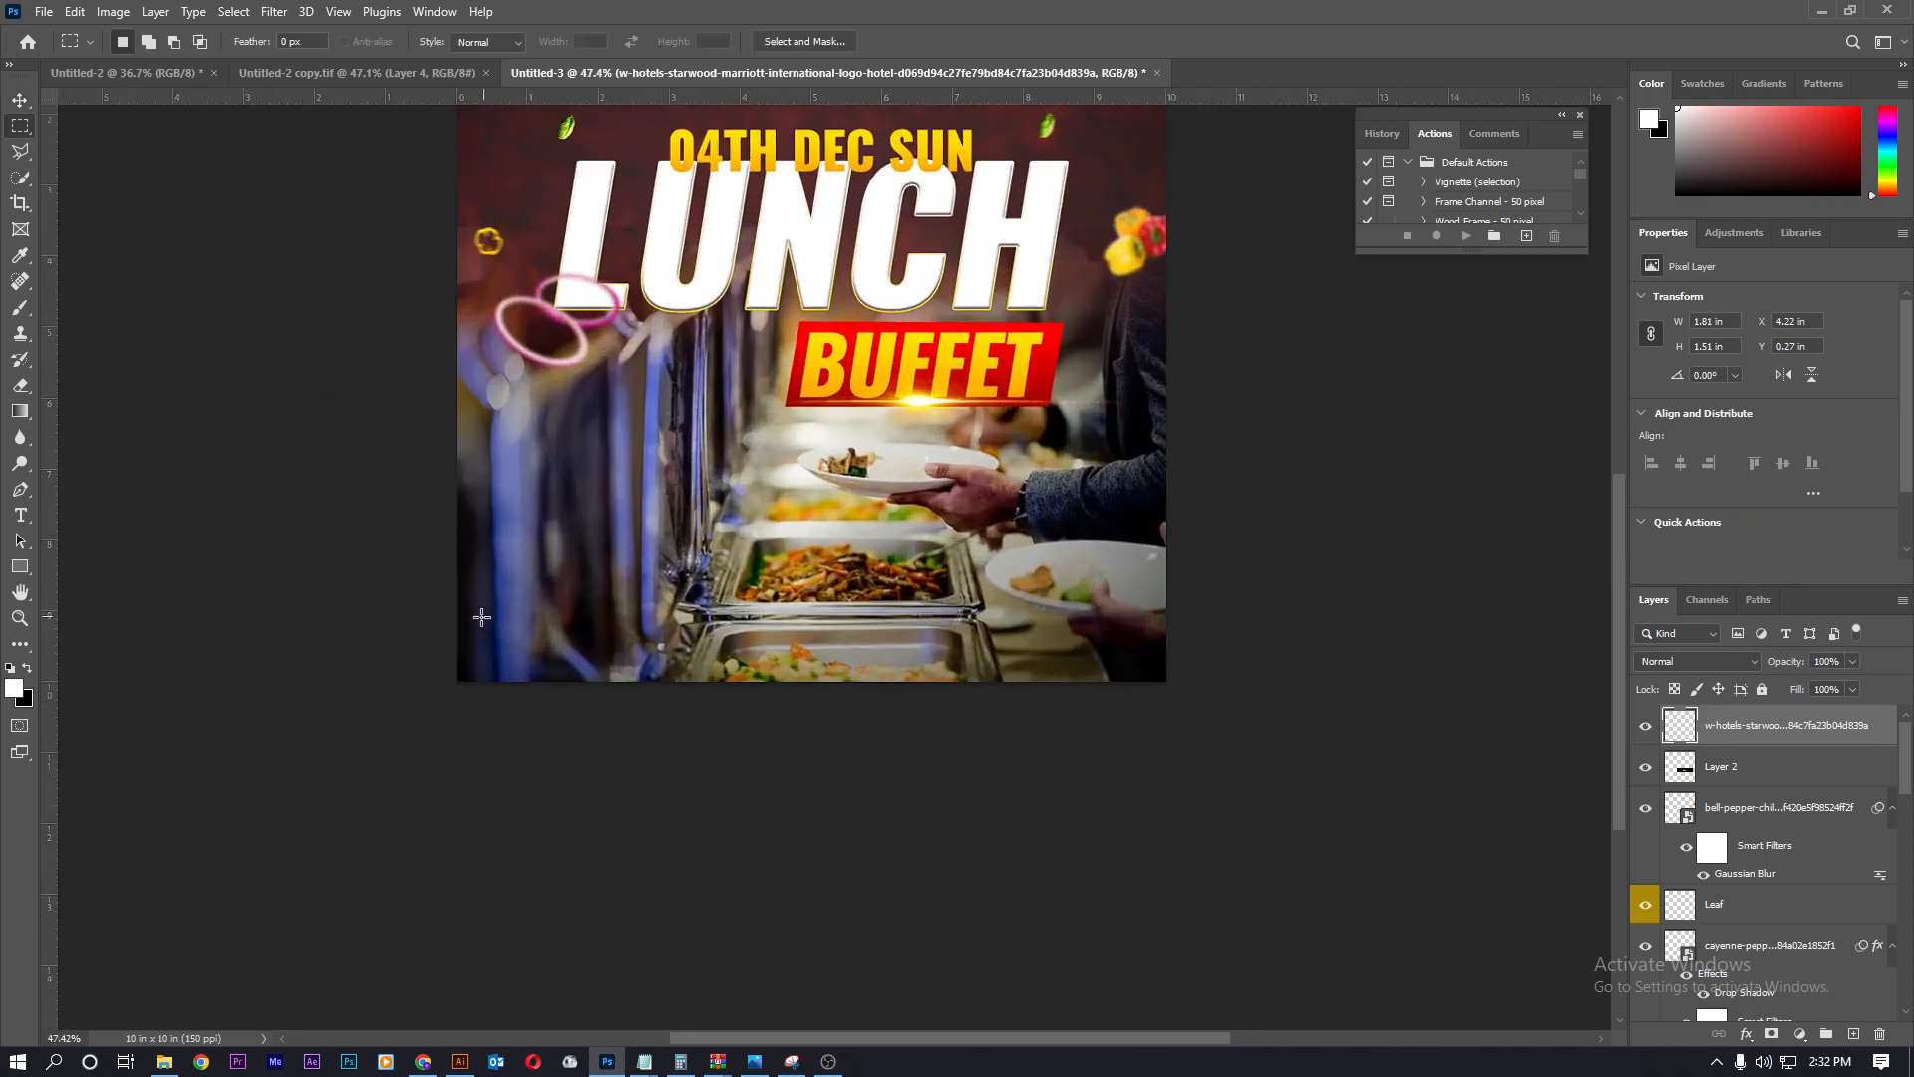
pyautogui.moveTo(436, 603); pyautogui.dragTo(1204, 641)
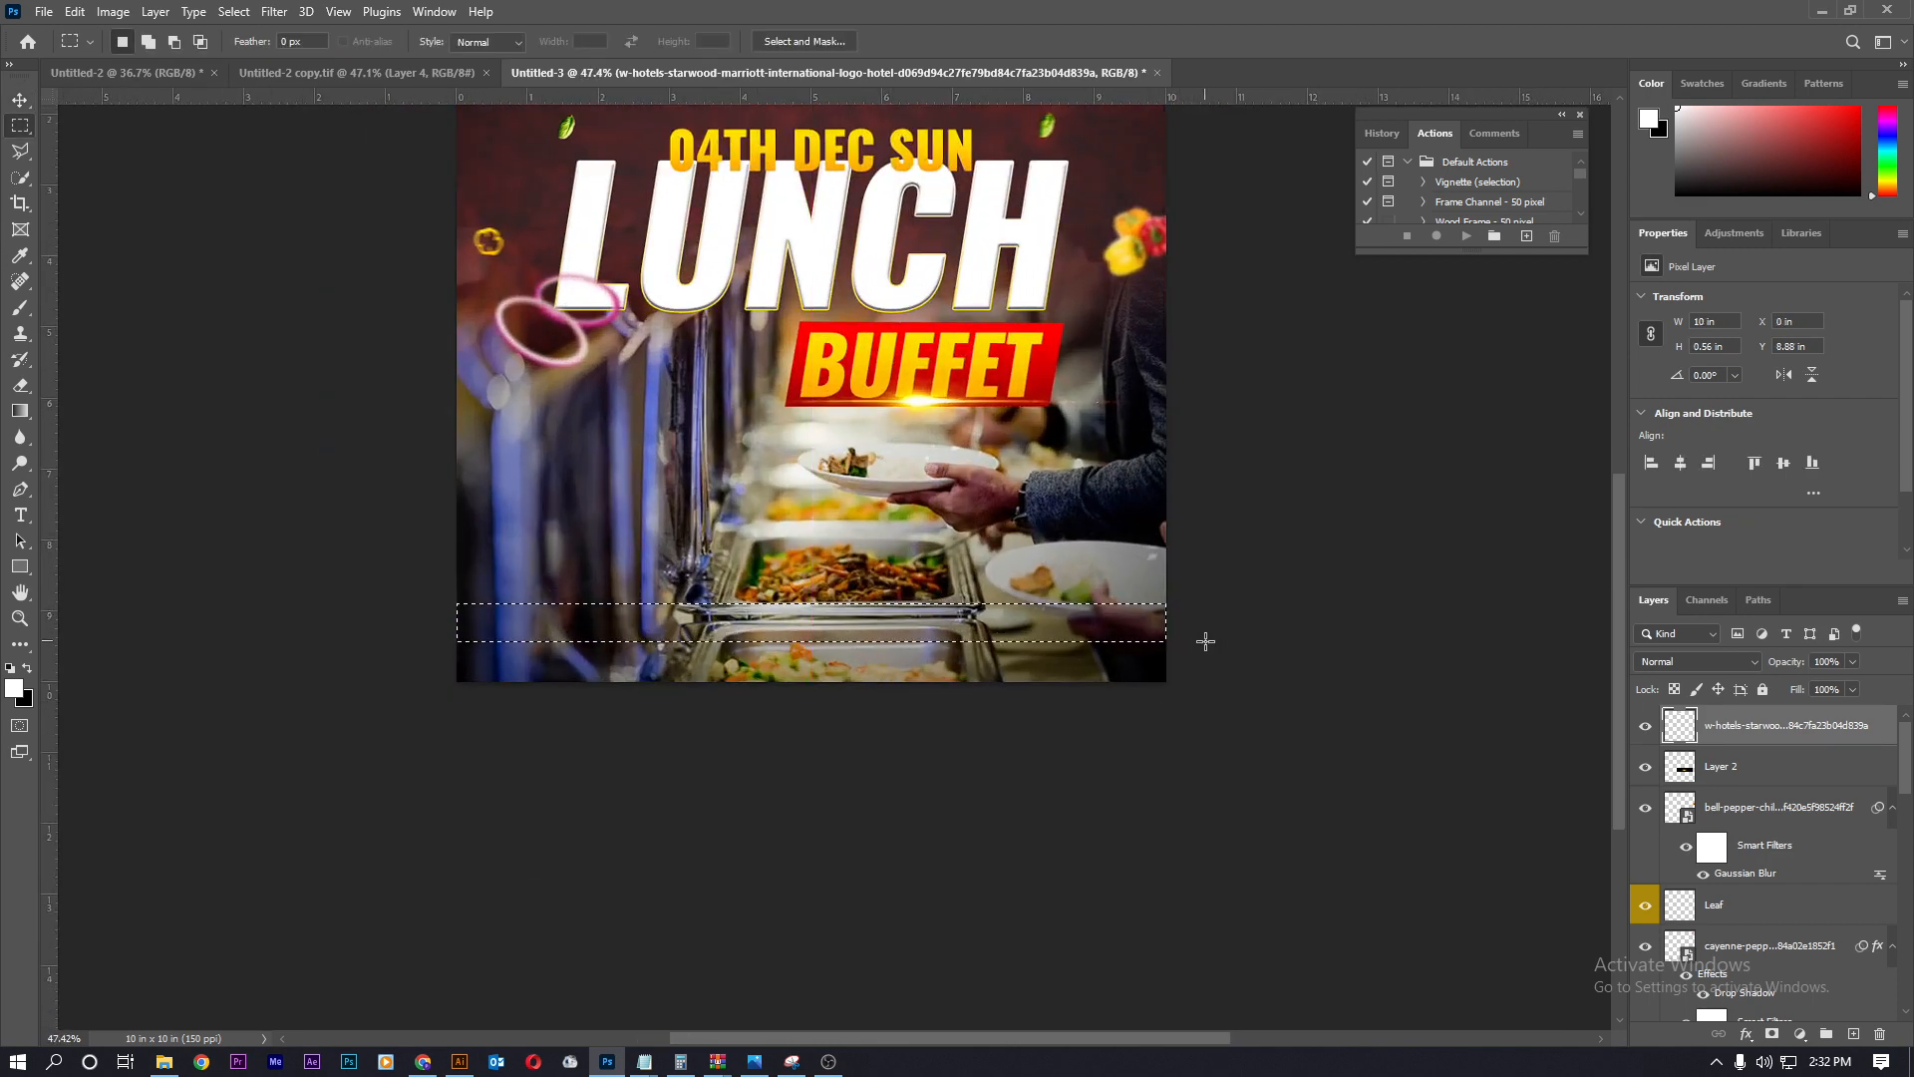
pyautogui.hotkey('ctrl', 'shift', 'n')
pyautogui.press('Return')
pyautogui.hotkey('alt', 'BackSpace')
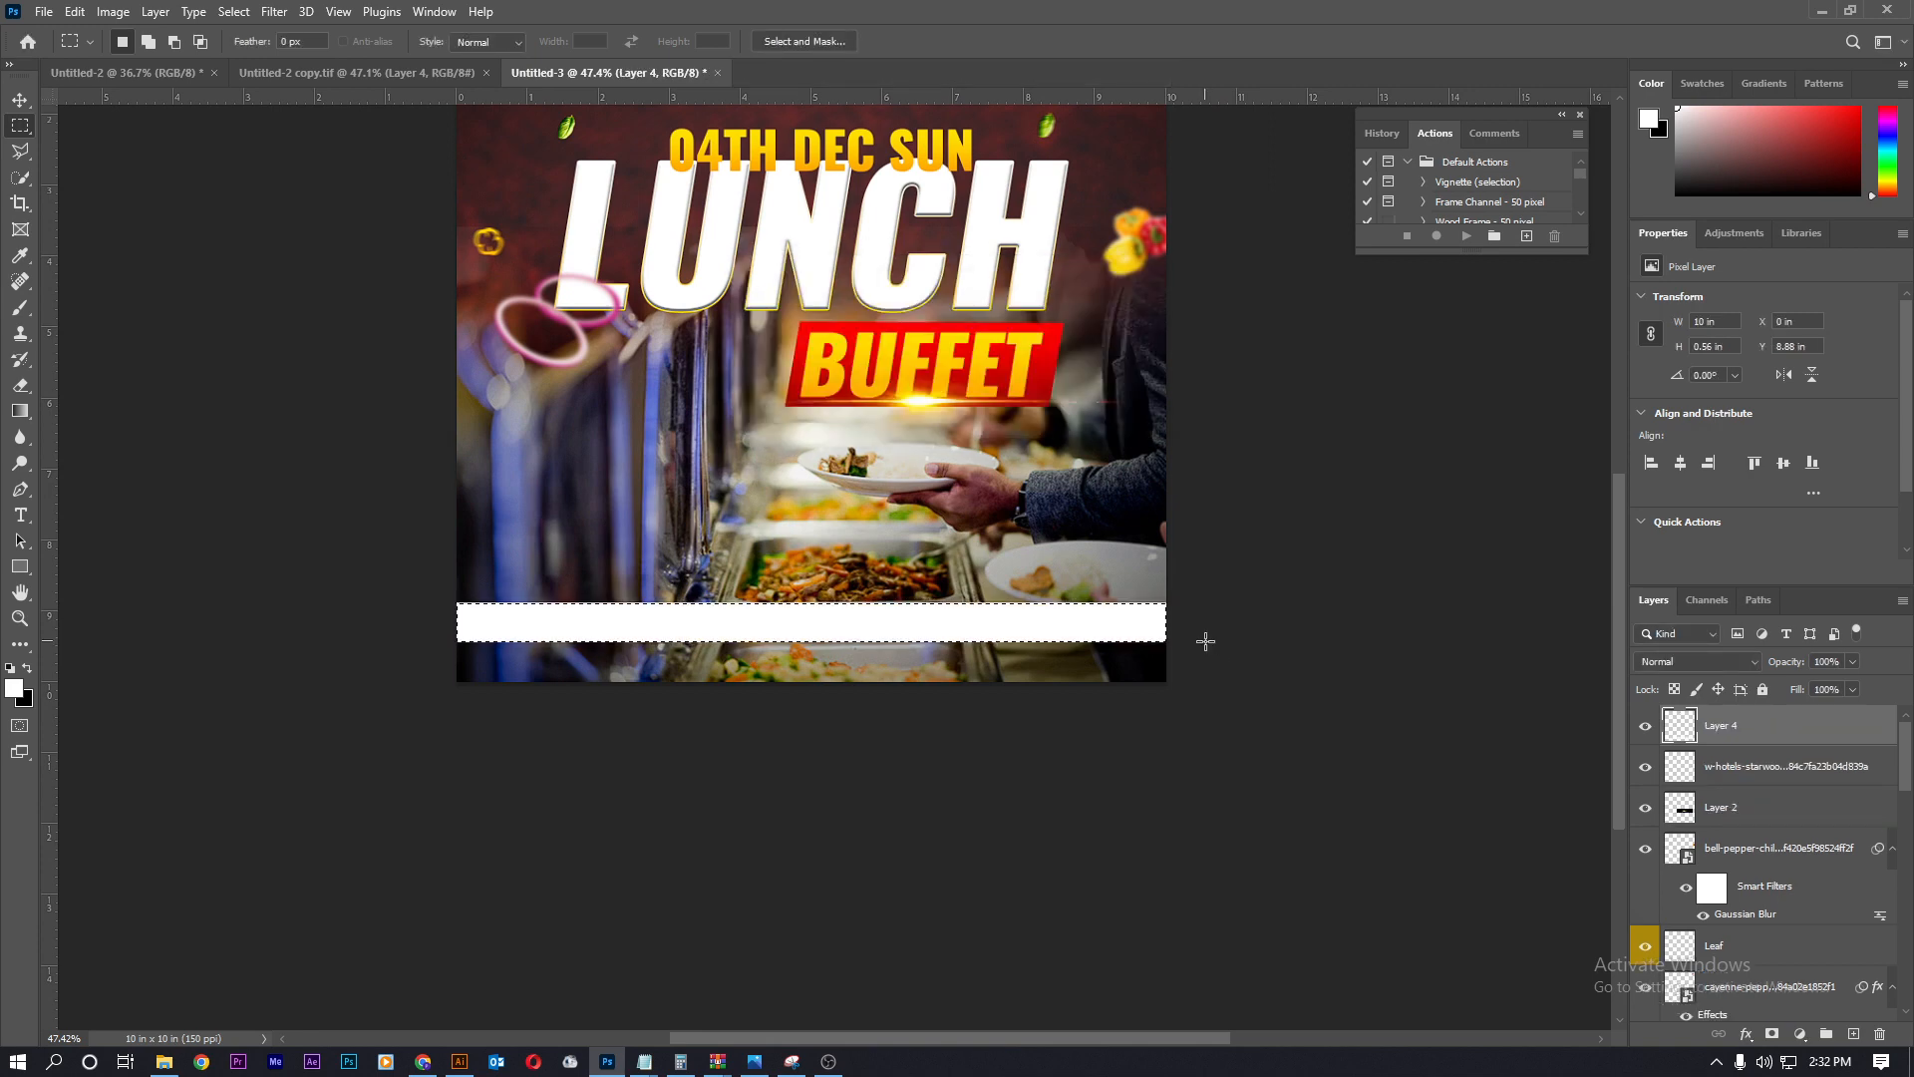
pyautogui.hotkey('ctrl', 'd')
# - Enter the two contact phone numbers on the white strip in dark red sampled from the BUFFET banner
pyautogui.scroll(-3, 836, 614)
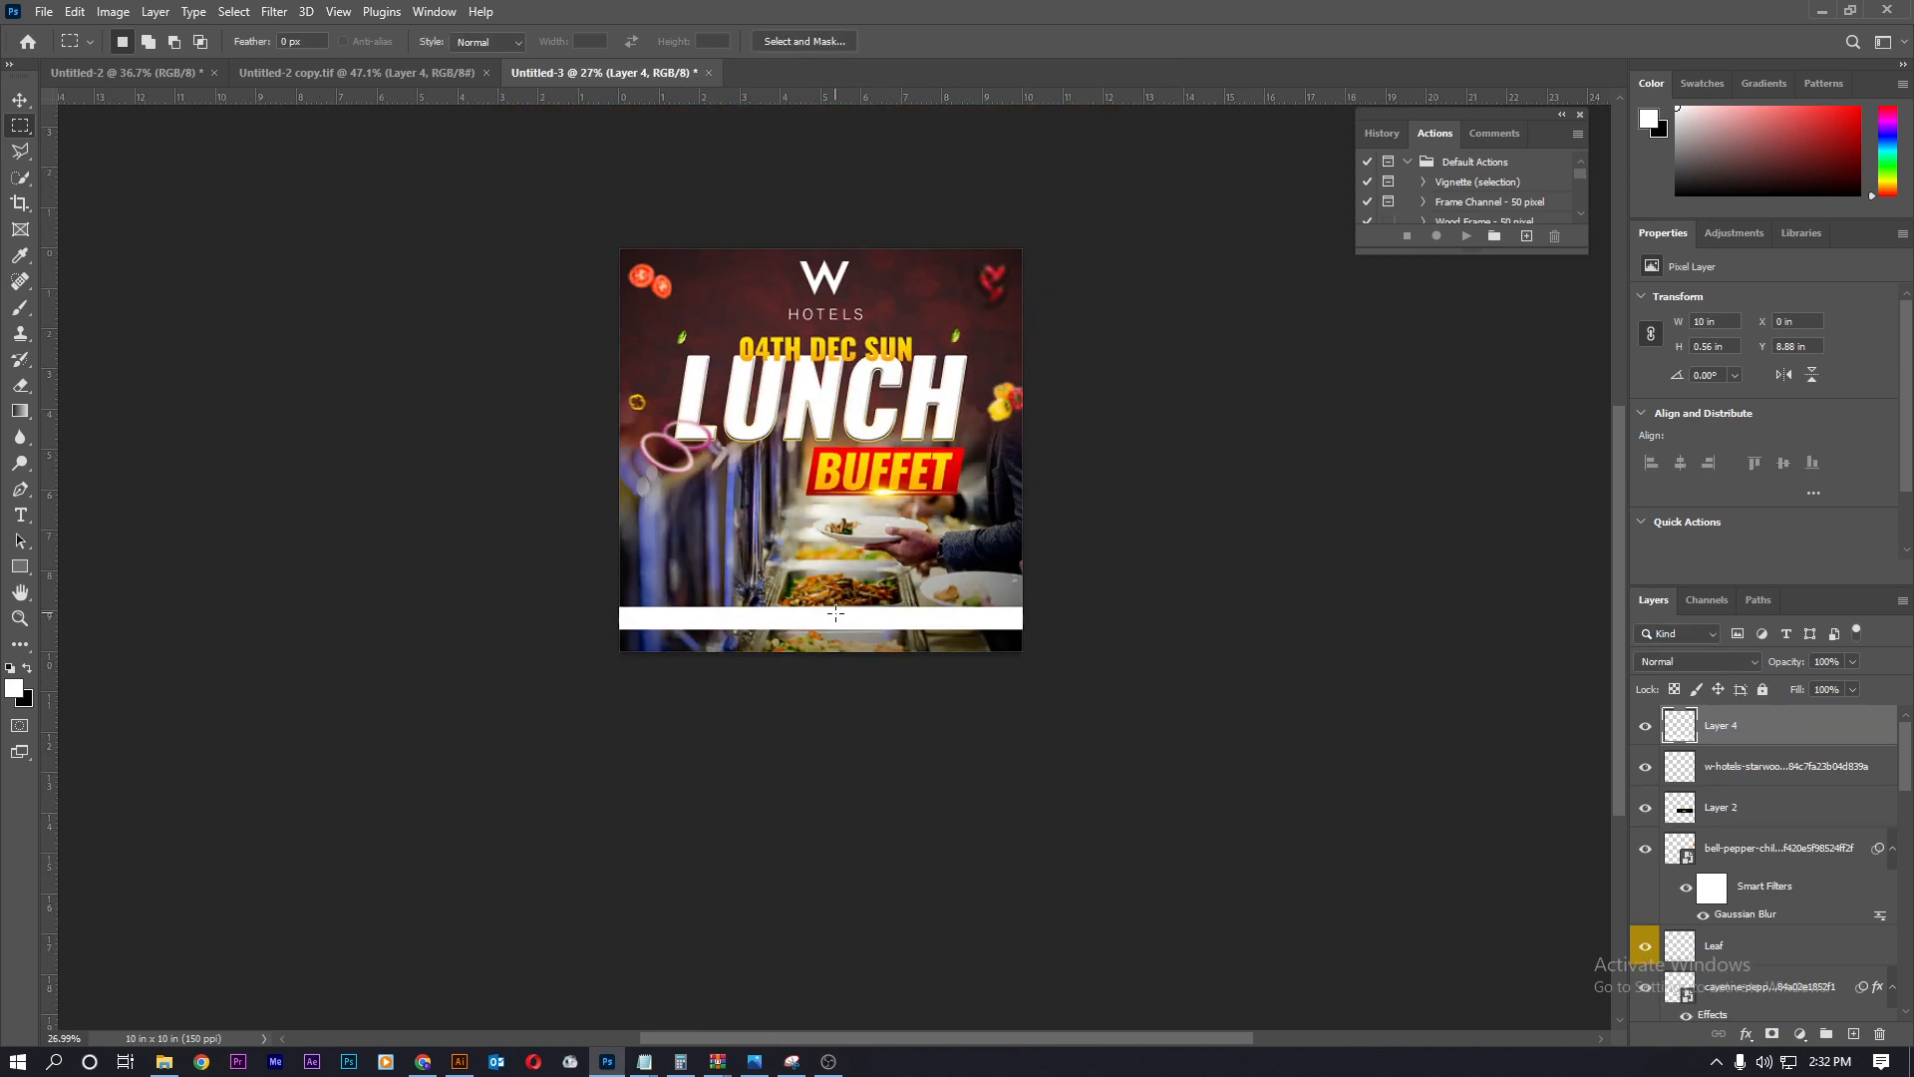
pyautogui.scroll(5, 835, 613)
pyautogui.press('t')
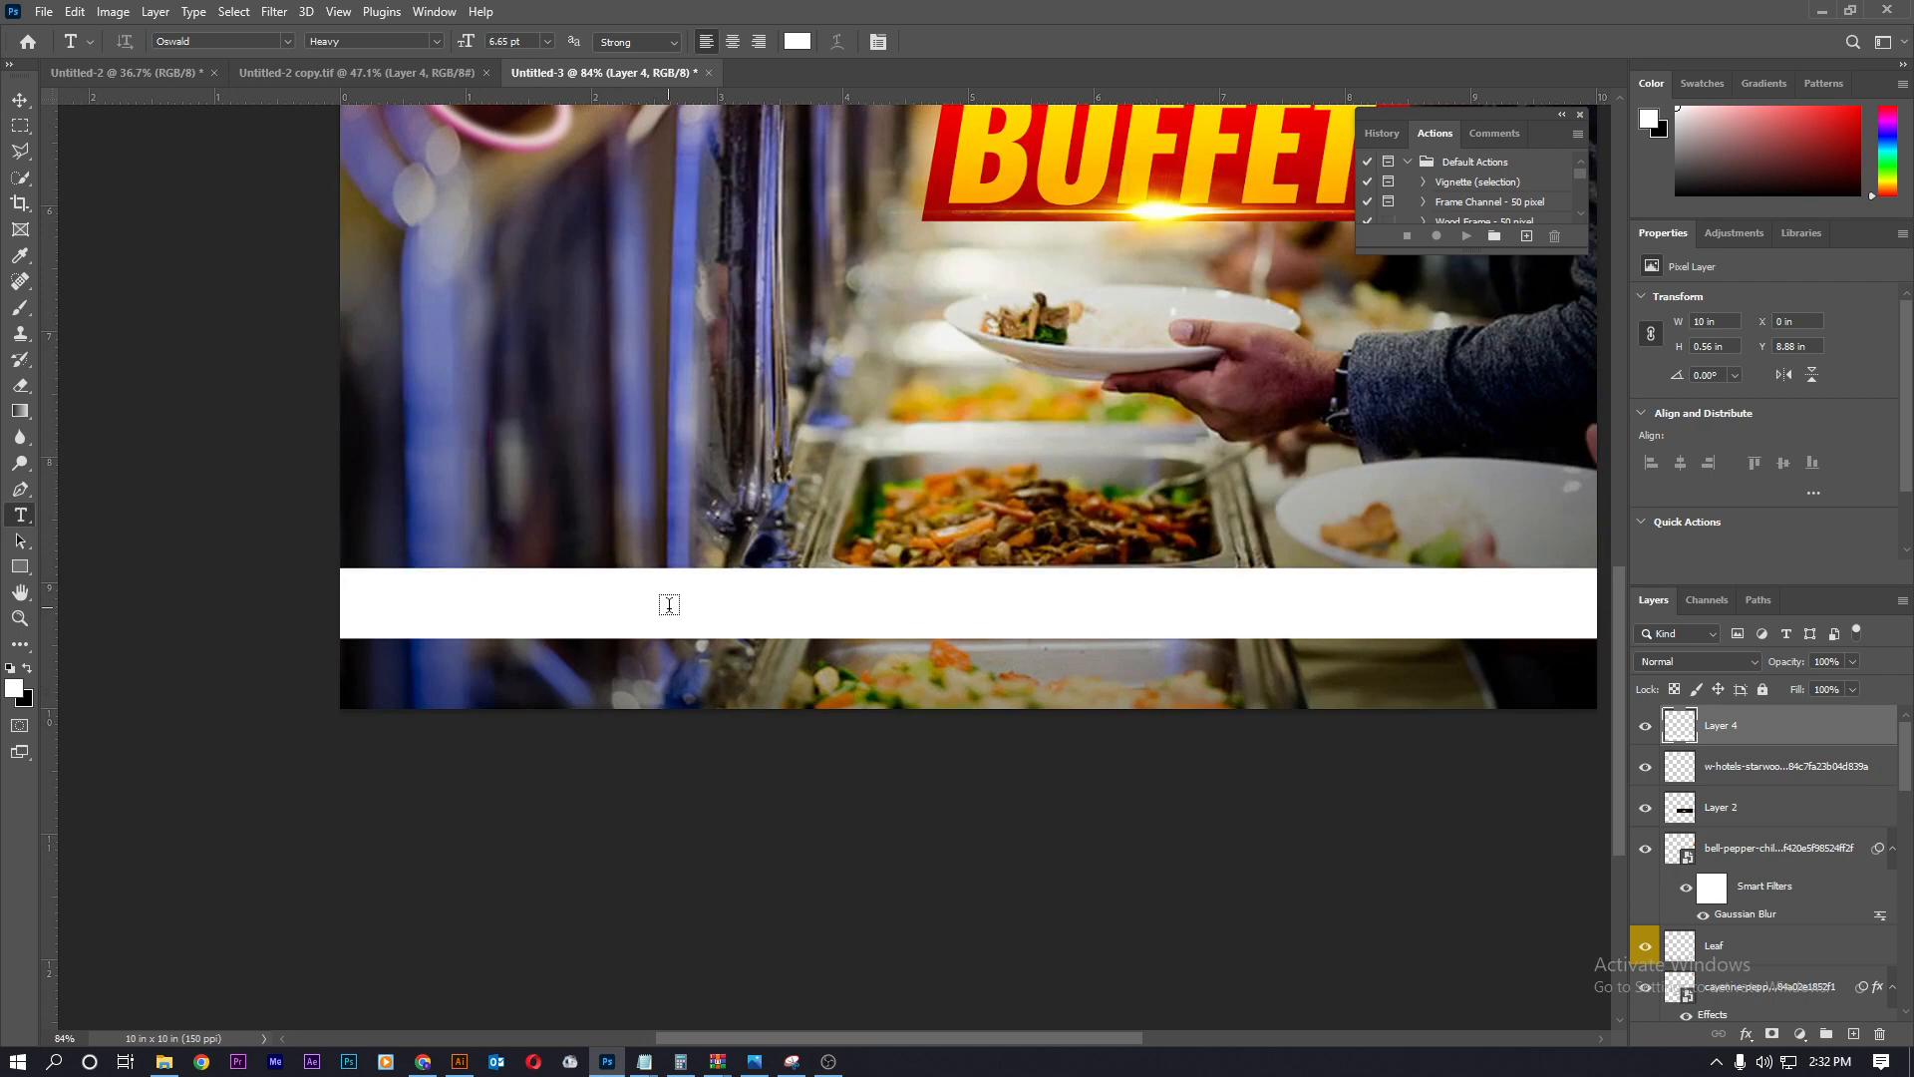
pyautogui.scroll(-1, 669, 606)
pyautogui.press('i')
pyautogui.click(877, 299)
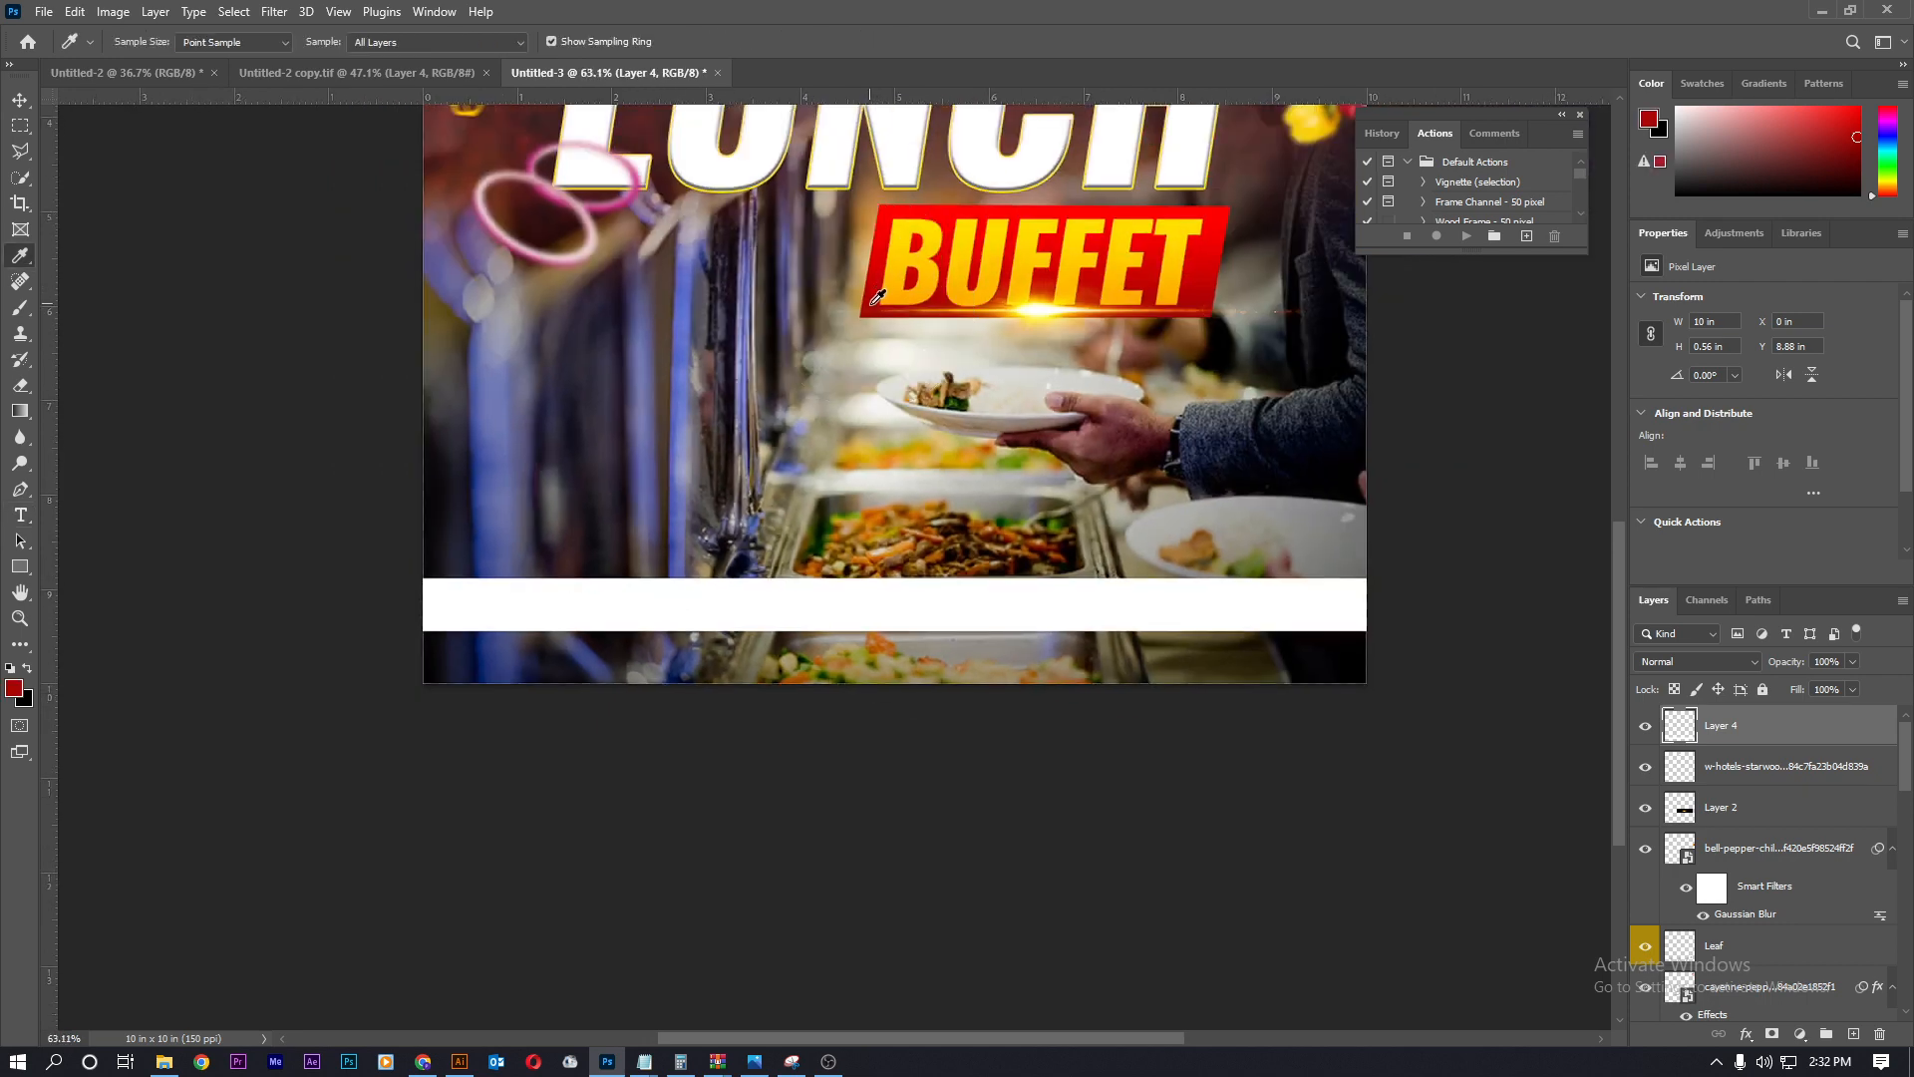
pyautogui.press('t')
pyautogui.click(574, 608)
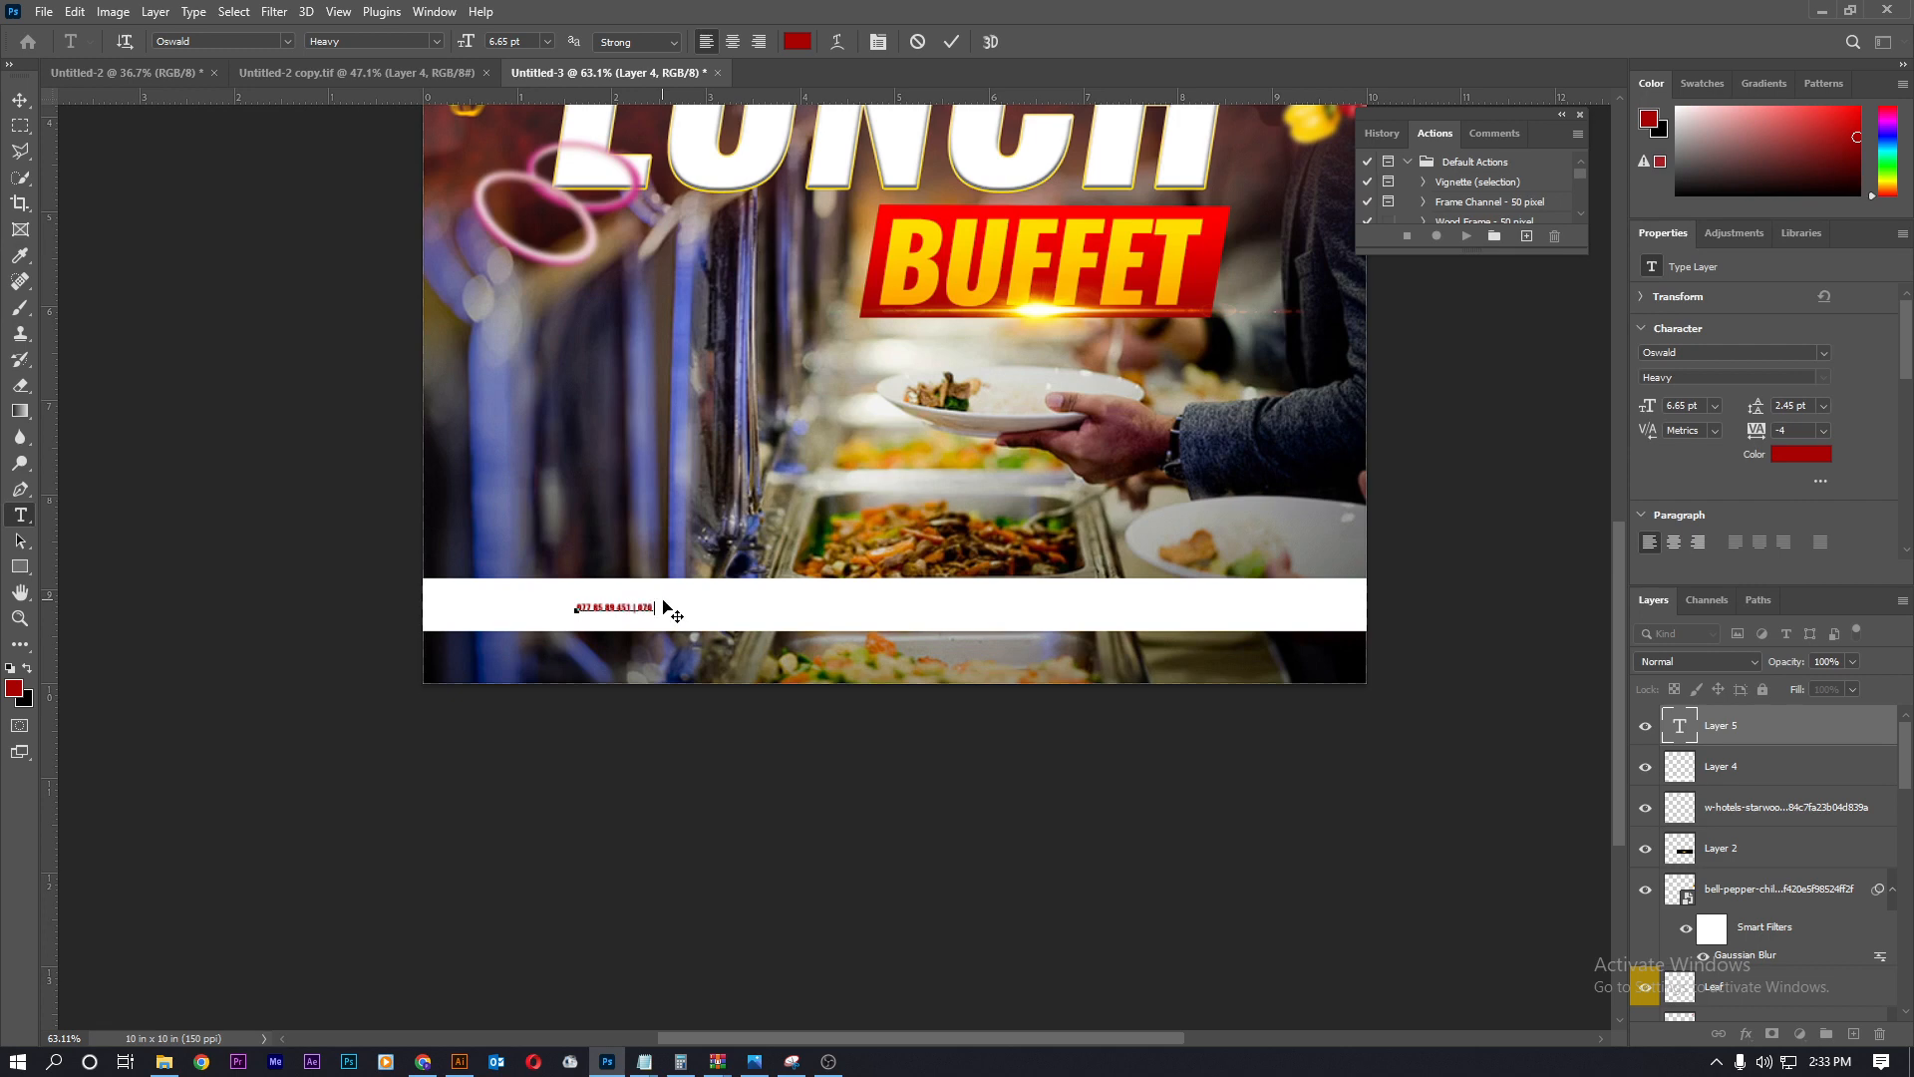
pyautogui.write('56')
pyautogui.hotkey('ctrl', 'Return')
# - Enlarge the phone number text to 33.76 pt and centre it within the white strip
pyautogui.hotkey('ctrl', 't')
pyautogui.moveTo(695, 617); pyautogui.dragTo(1145, 602)
pyautogui.press('Return')
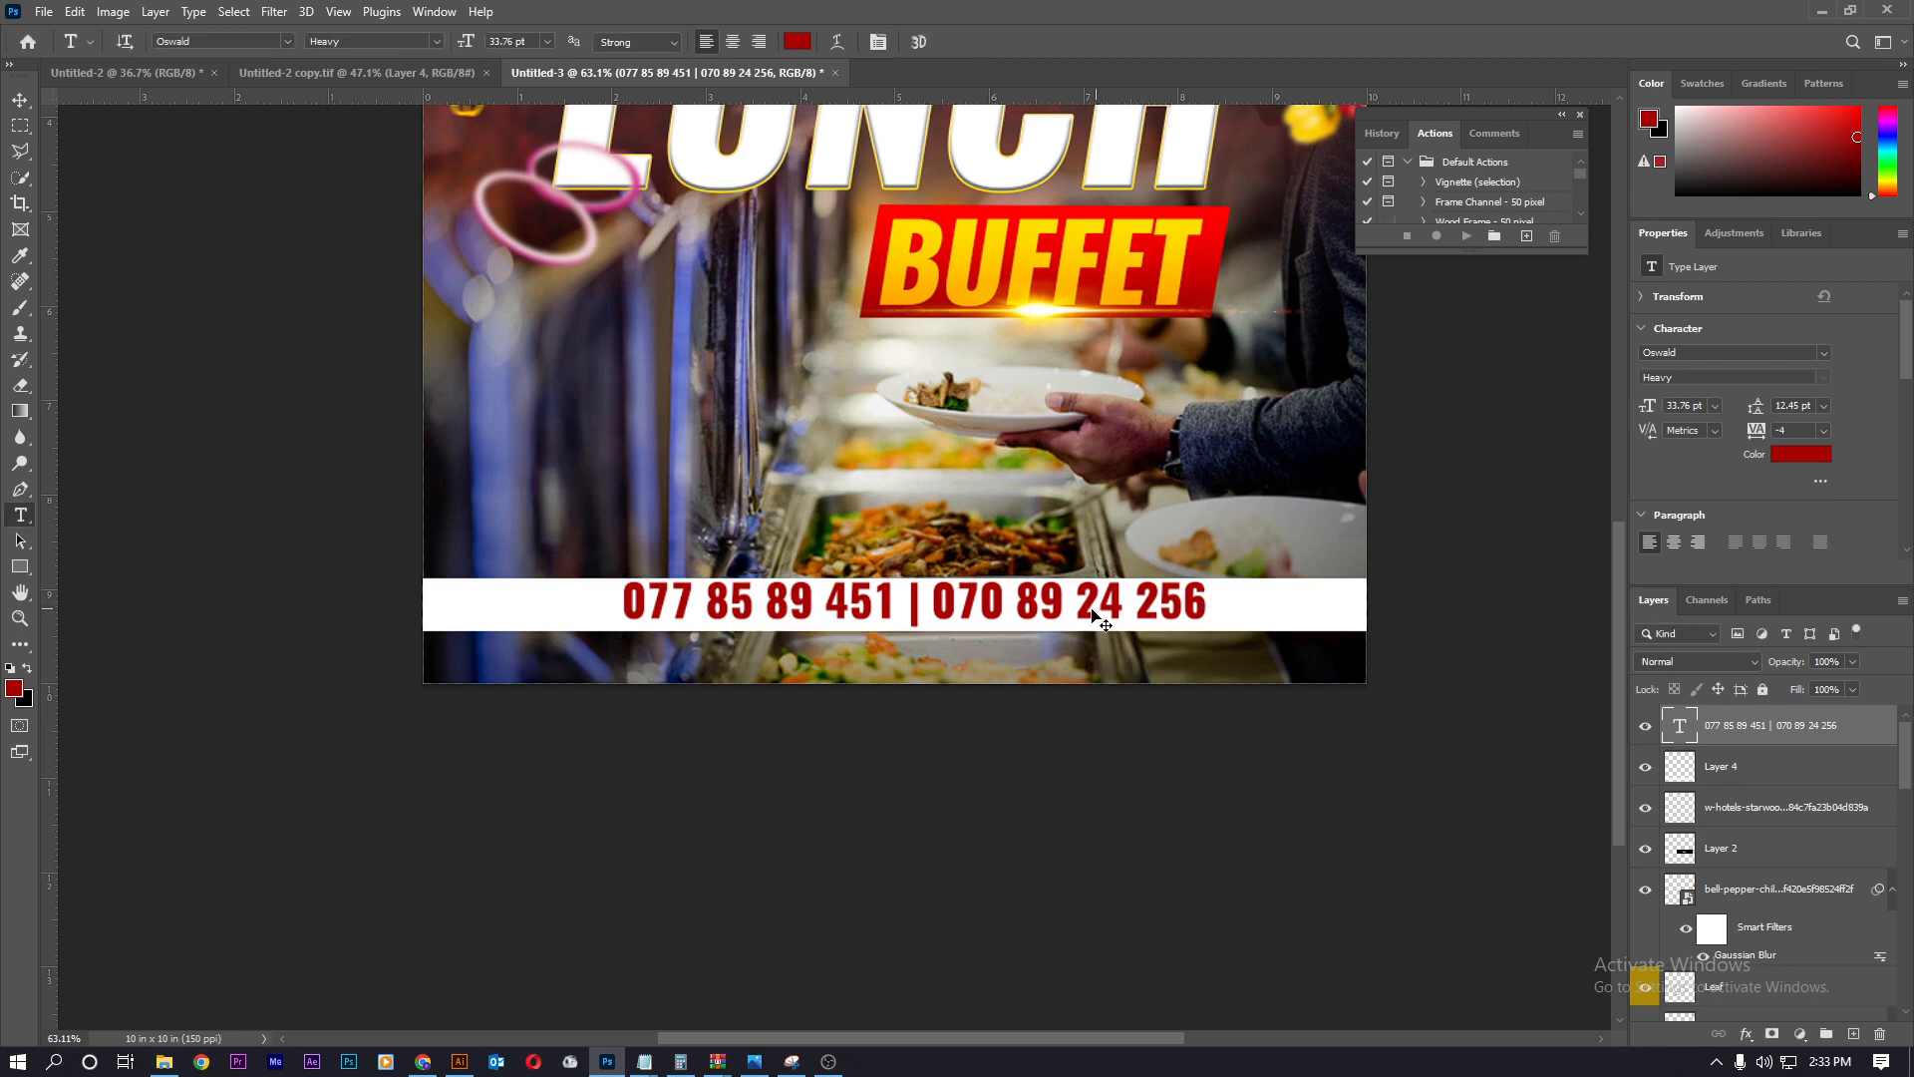
pyautogui.press('v')
pyautogui.scroll(3, 1062, 612)
pyautogui.press('Down')
pyautogui.press('Down')
pyautogui.press('Down')
pyautogui.press('Down')
# - Save the flyer and check the complete layout
pyautogui.scroll(-8, 897, 584)
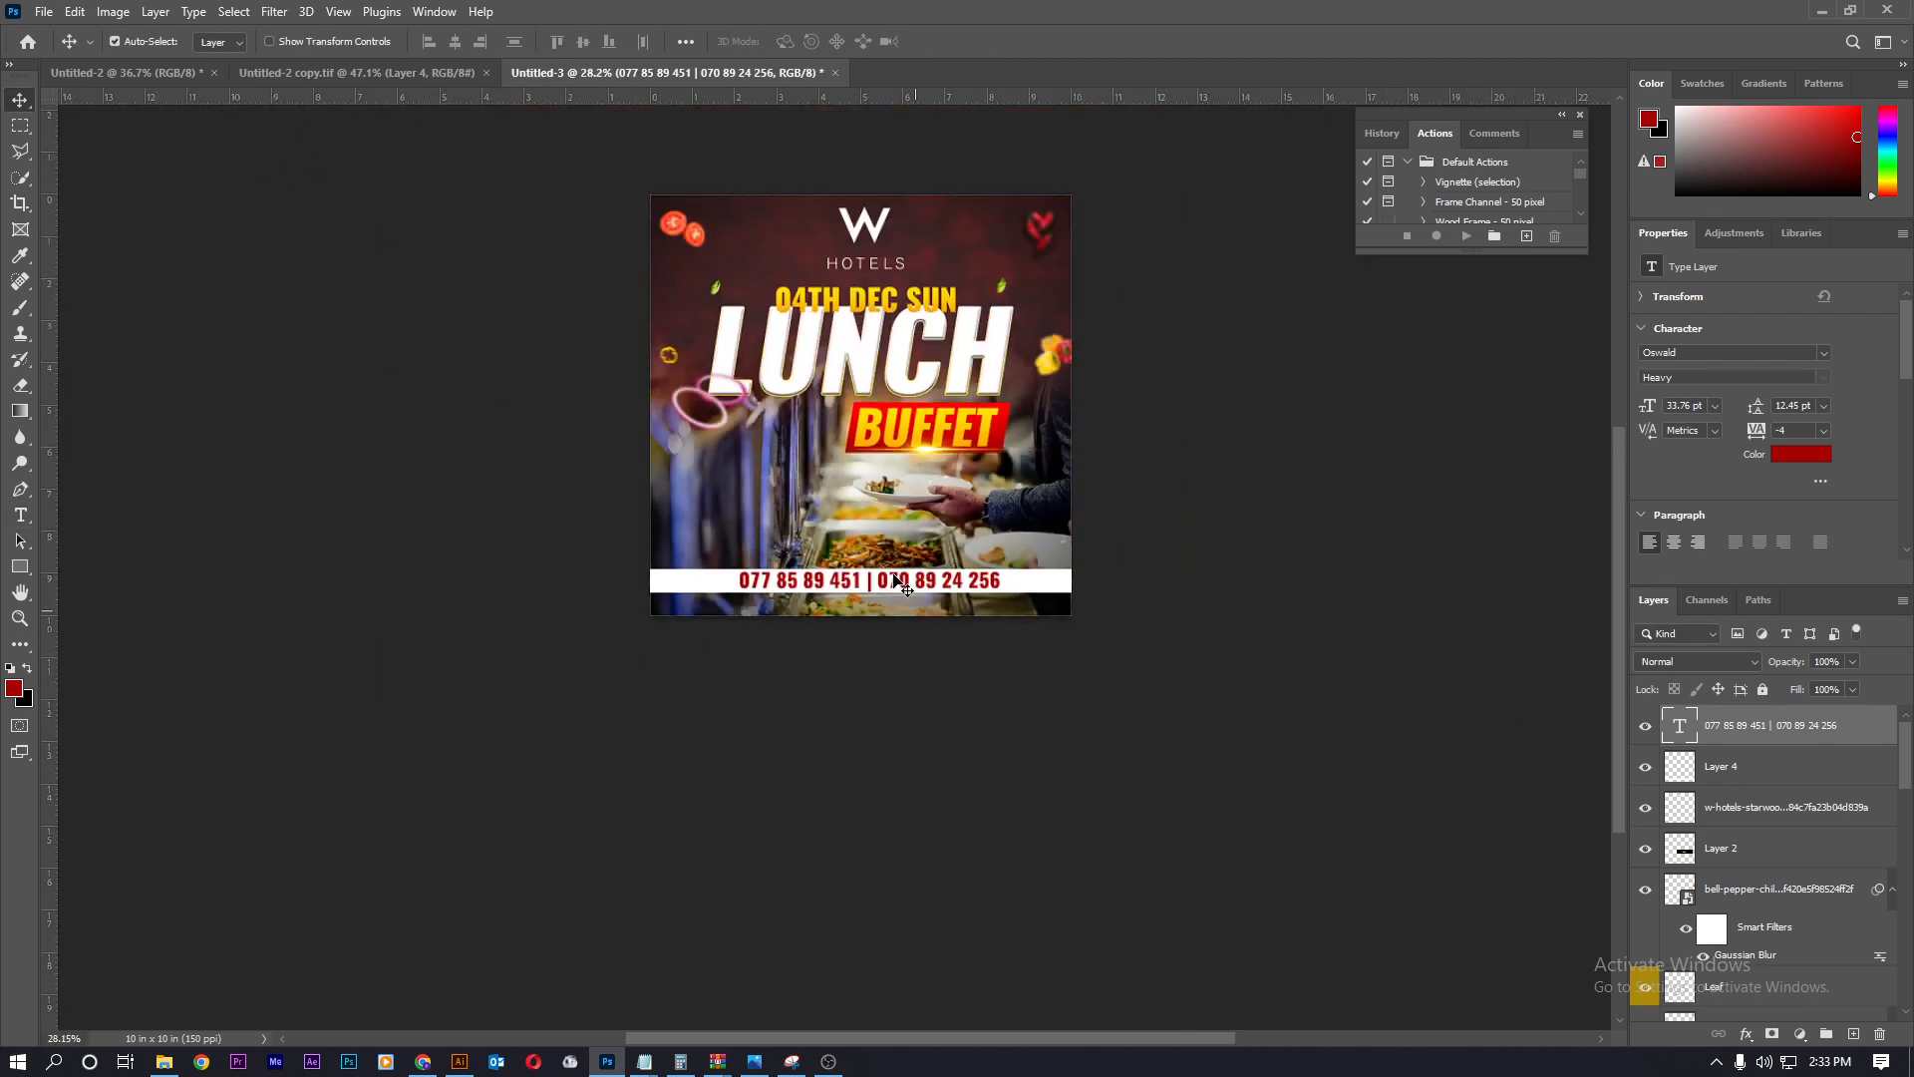
pyautogui.scroll(9, 769, 376)
pyautogui.hotkey('ctrl', 's')
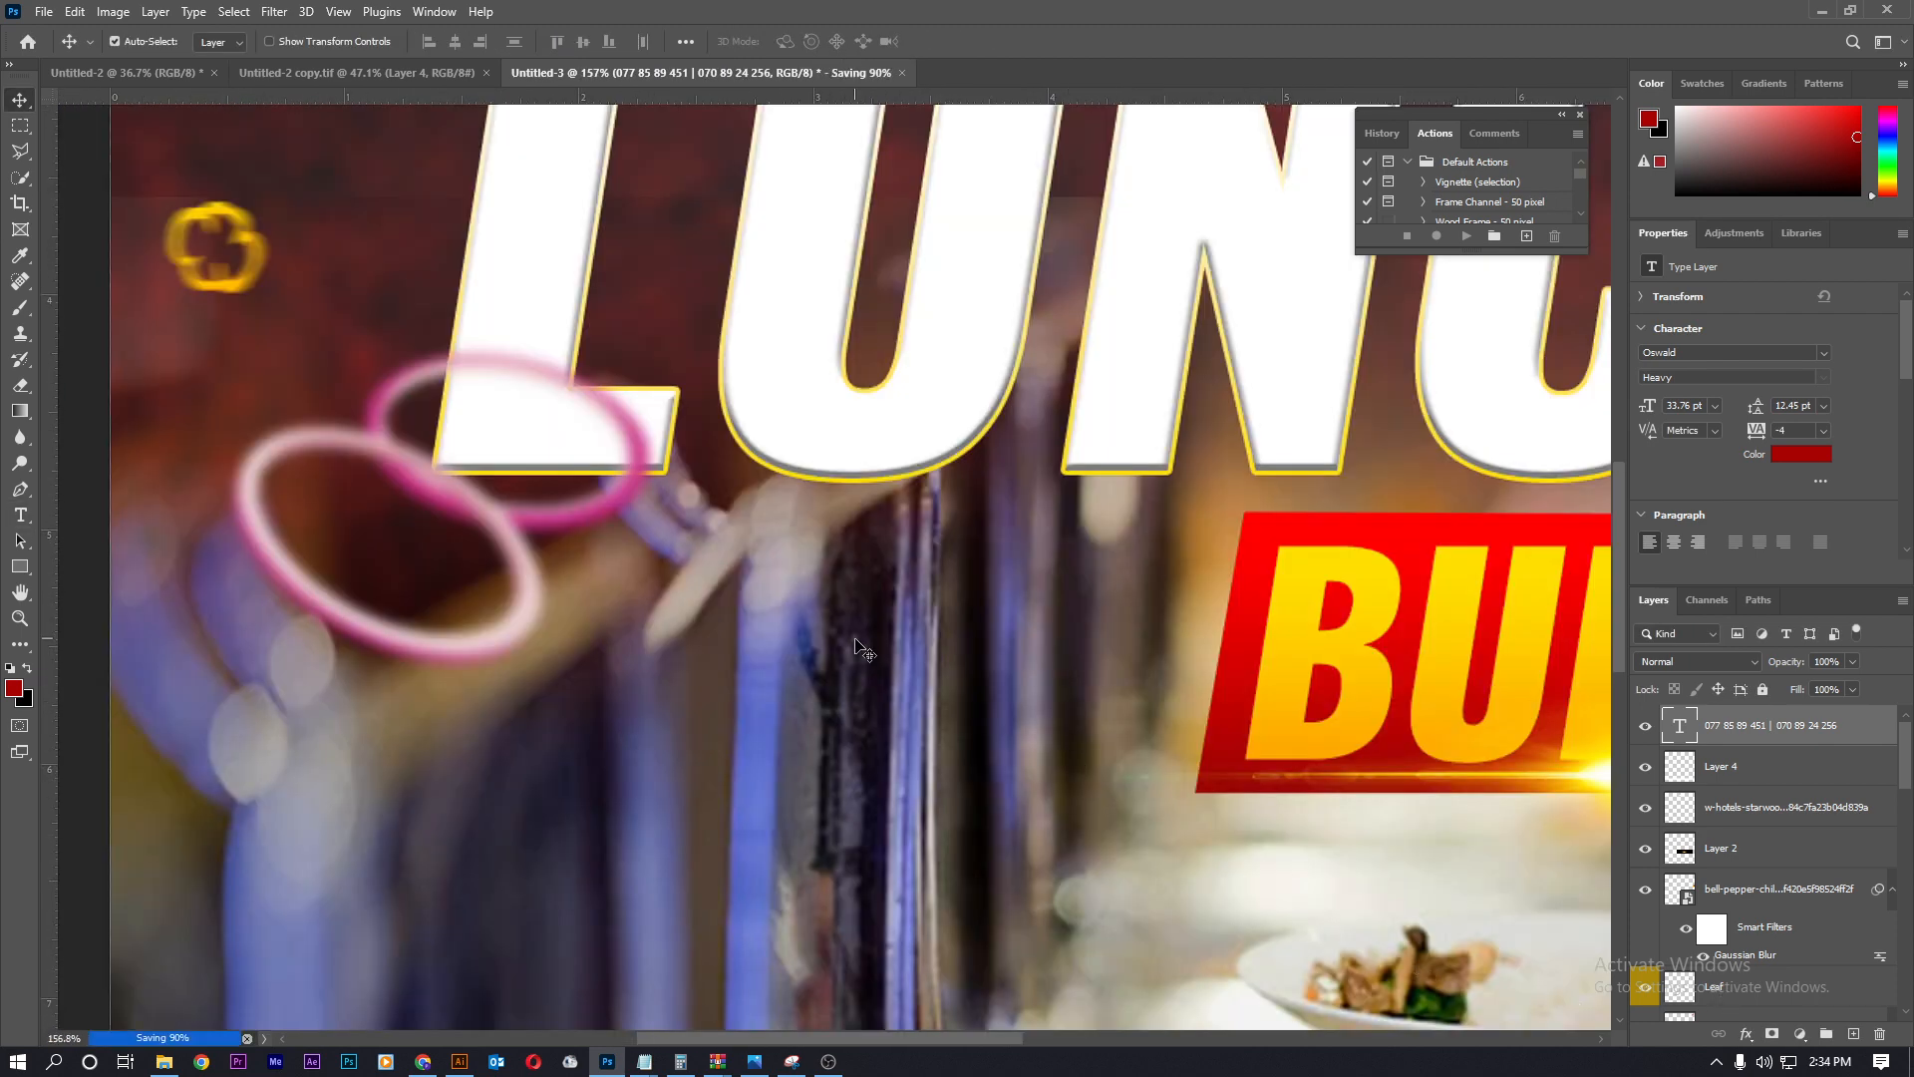
pyautogui.scroll(-2, 514, 550)
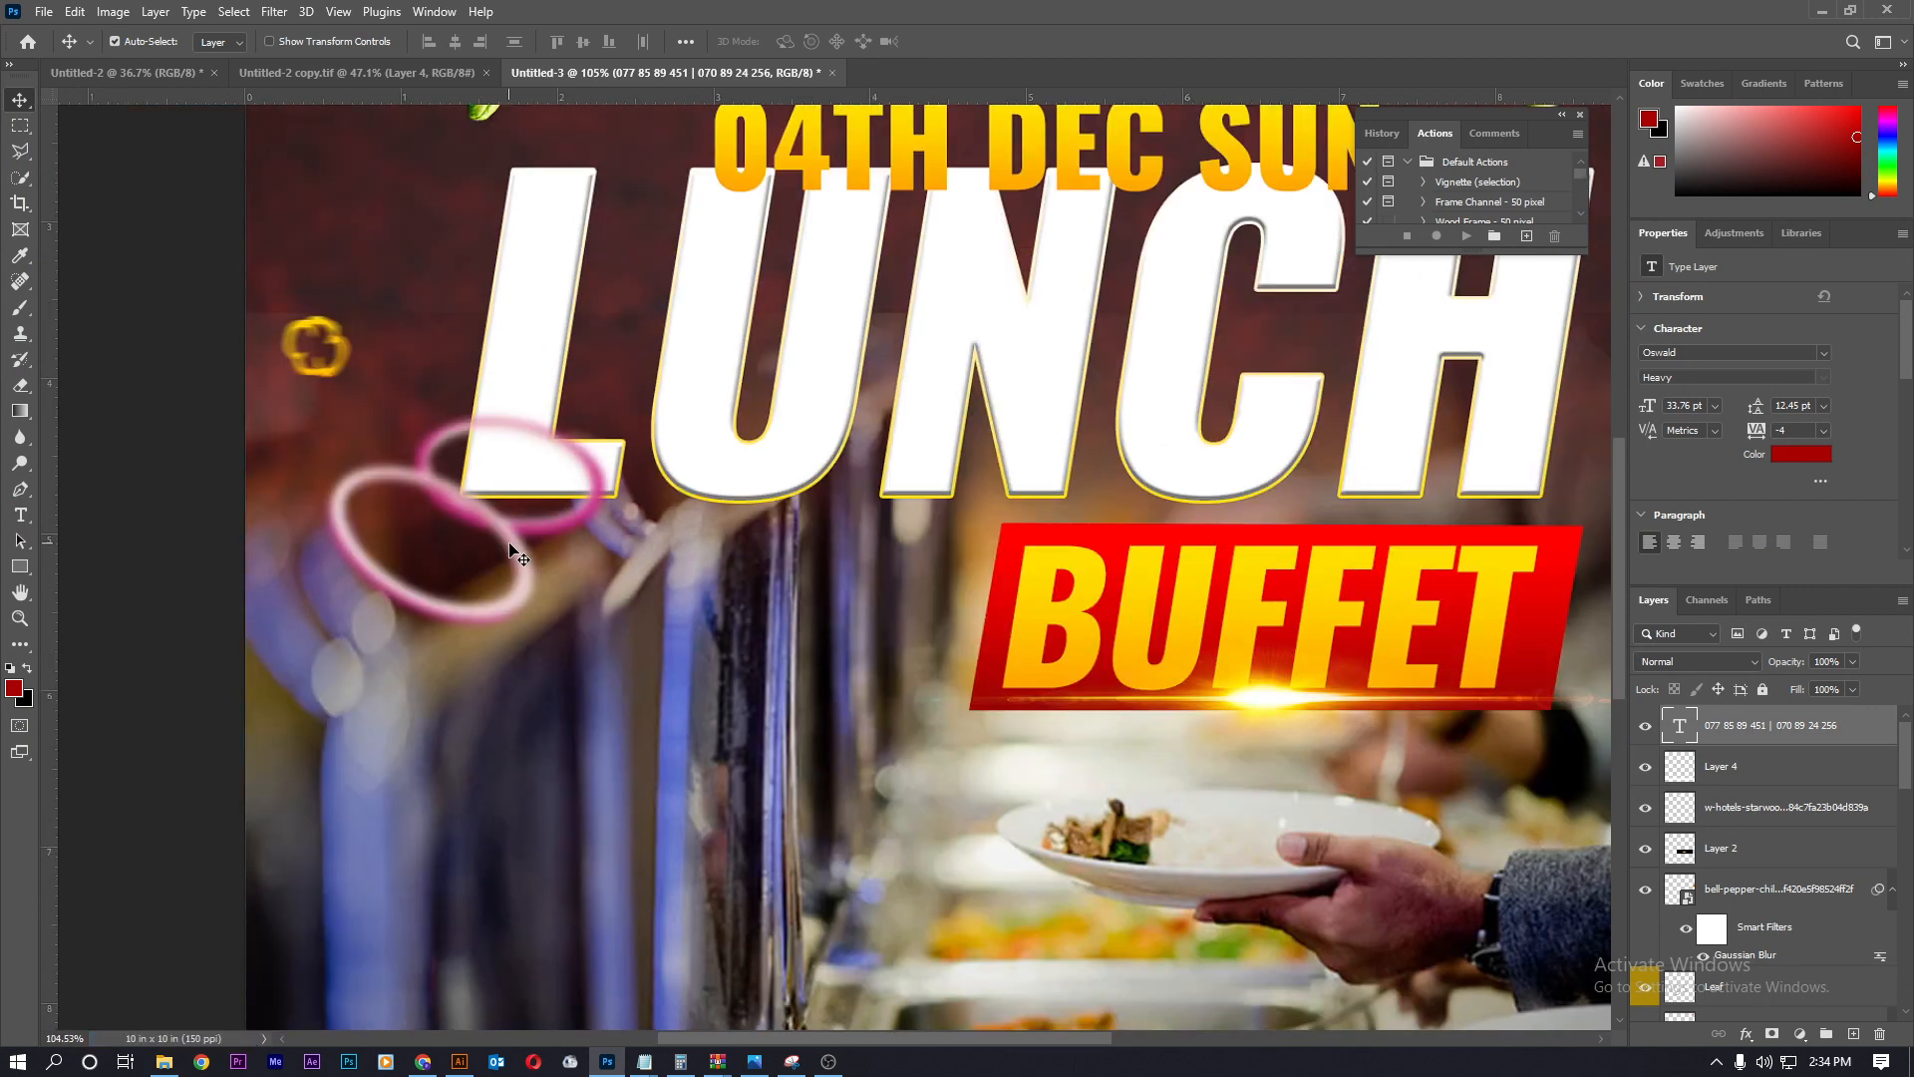
pyautogui.scroll(-3, 512, 554)
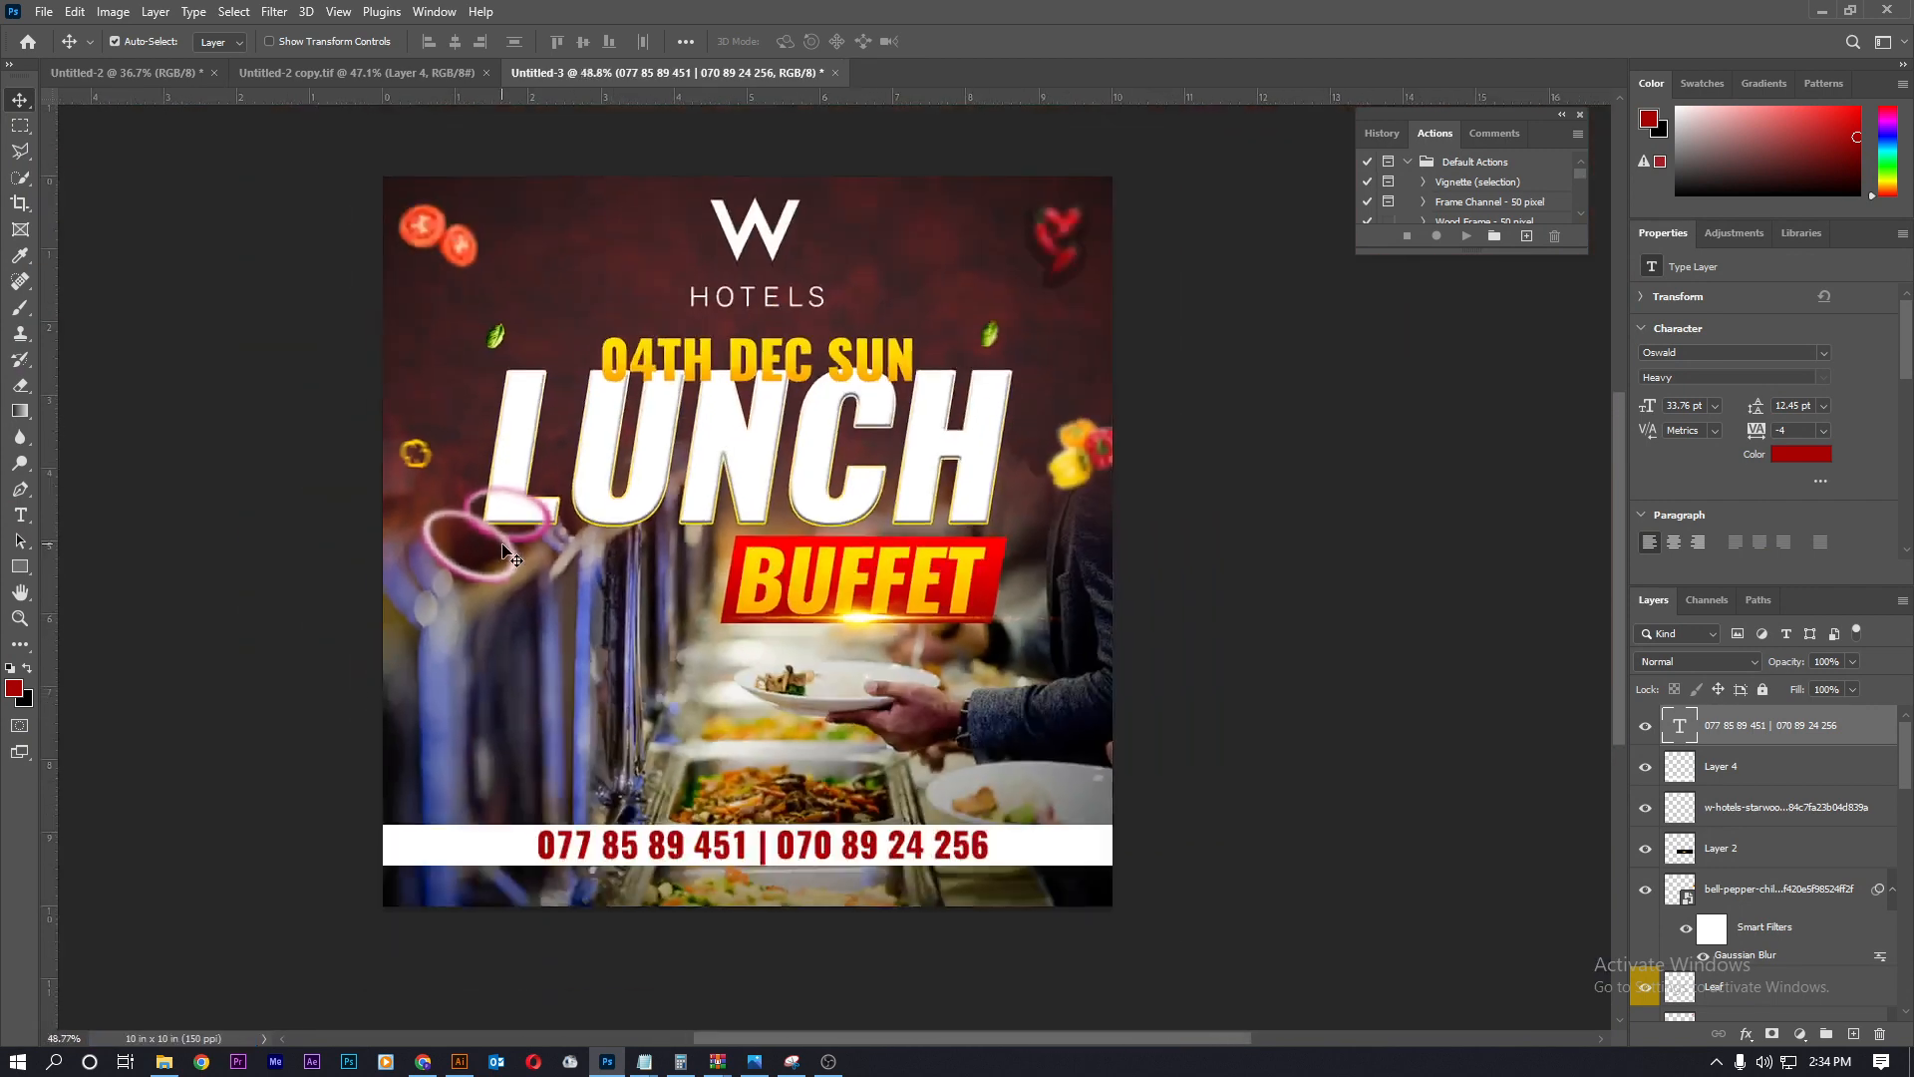